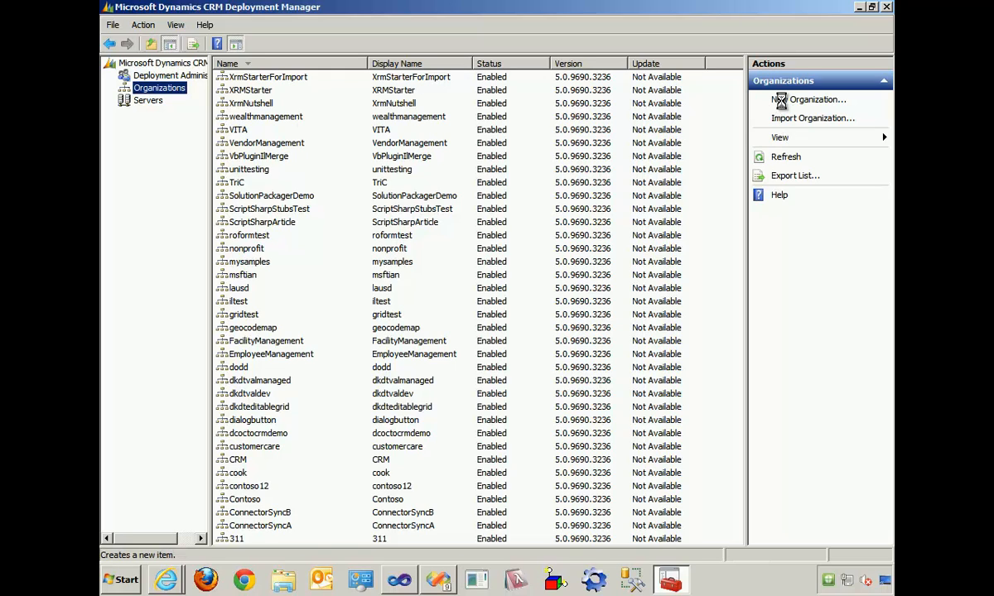
click(782, 103)
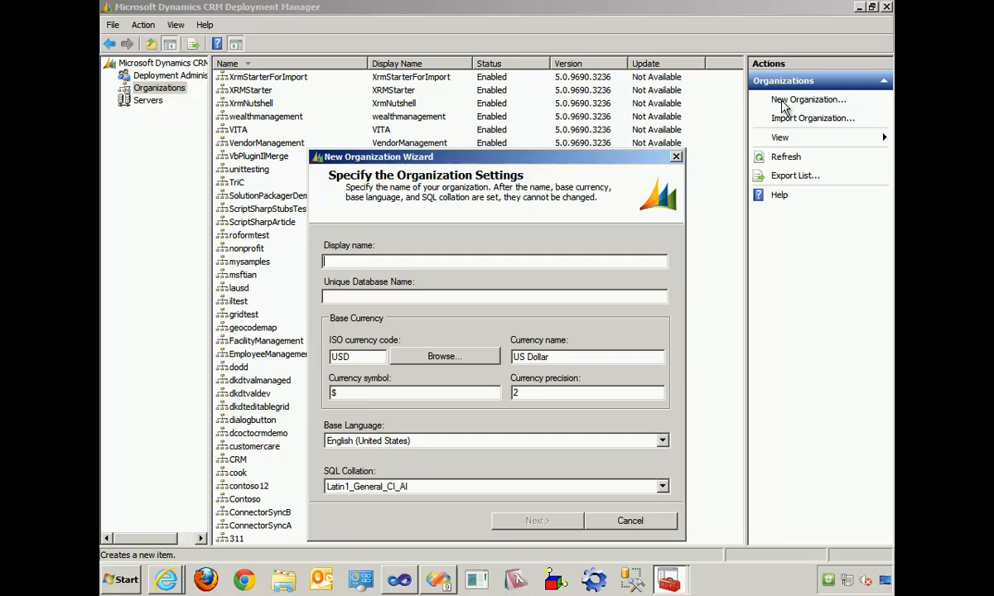
click(651, 521)
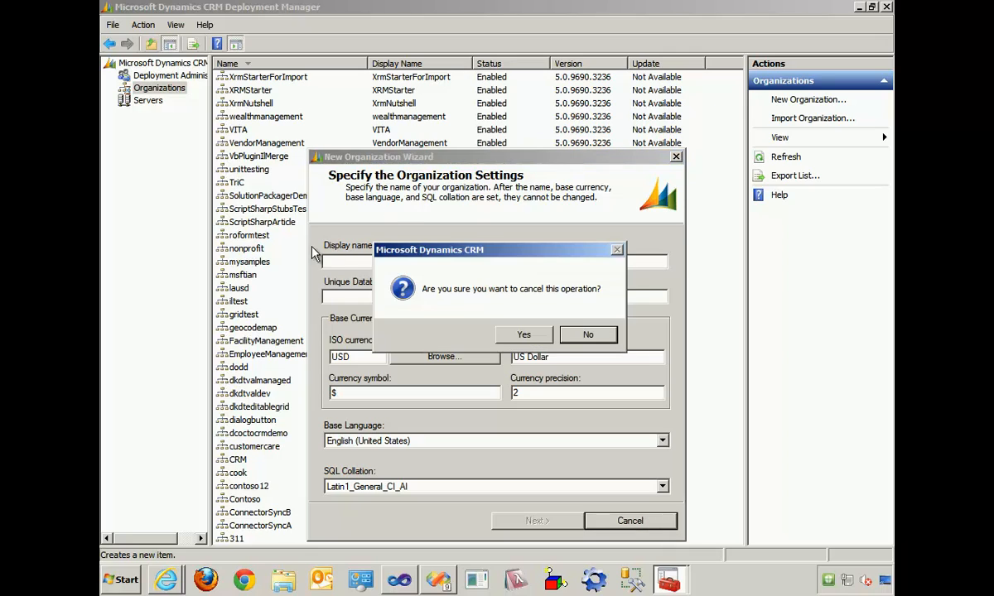
click(524, 336)
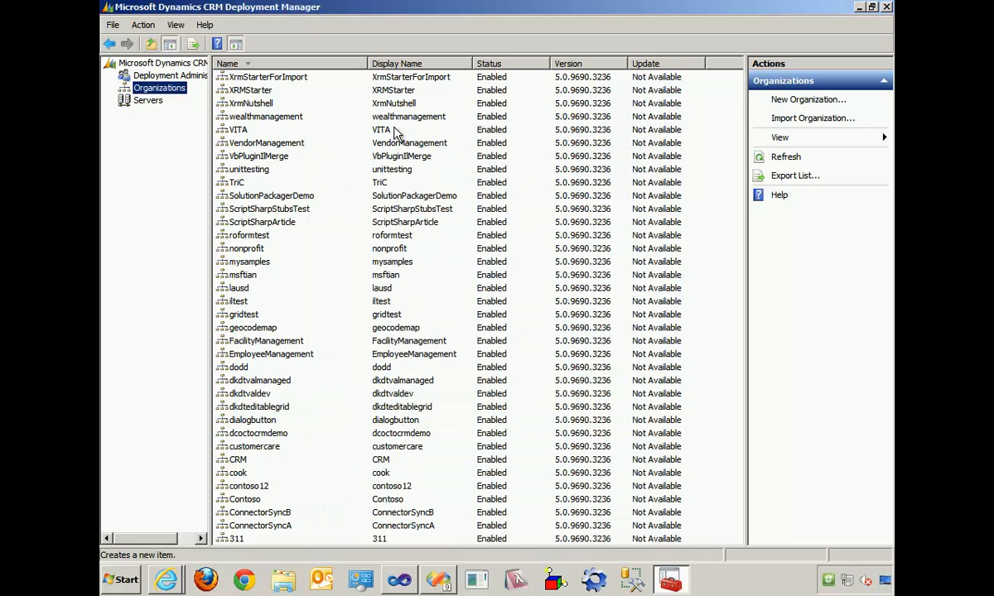
- Close Deployment Manager and, in the Dynamics CRM browser window, open the XrmNutshell solution from the organization's solutions list
click(887, 7)
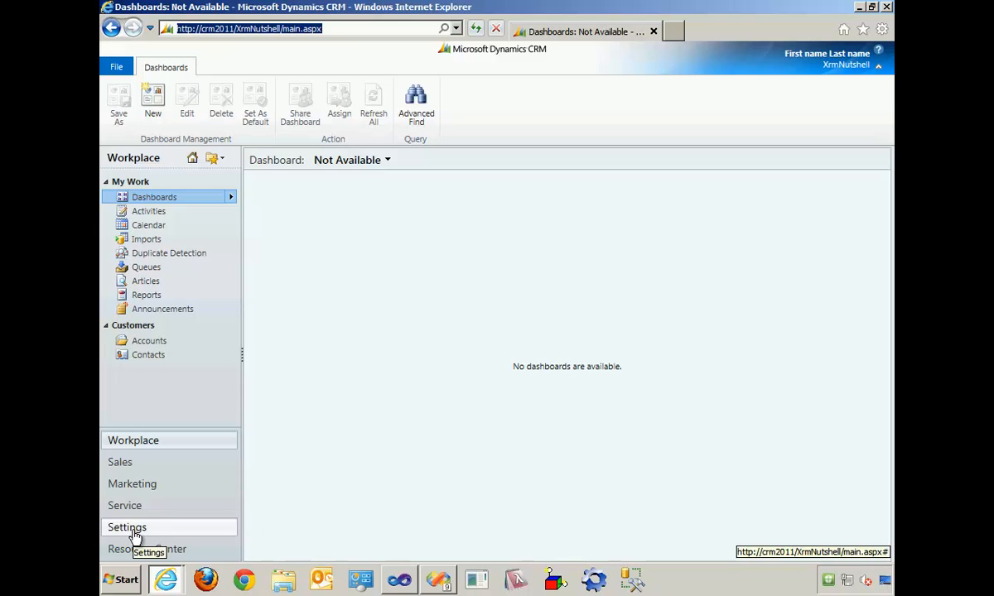
click(191, 531)
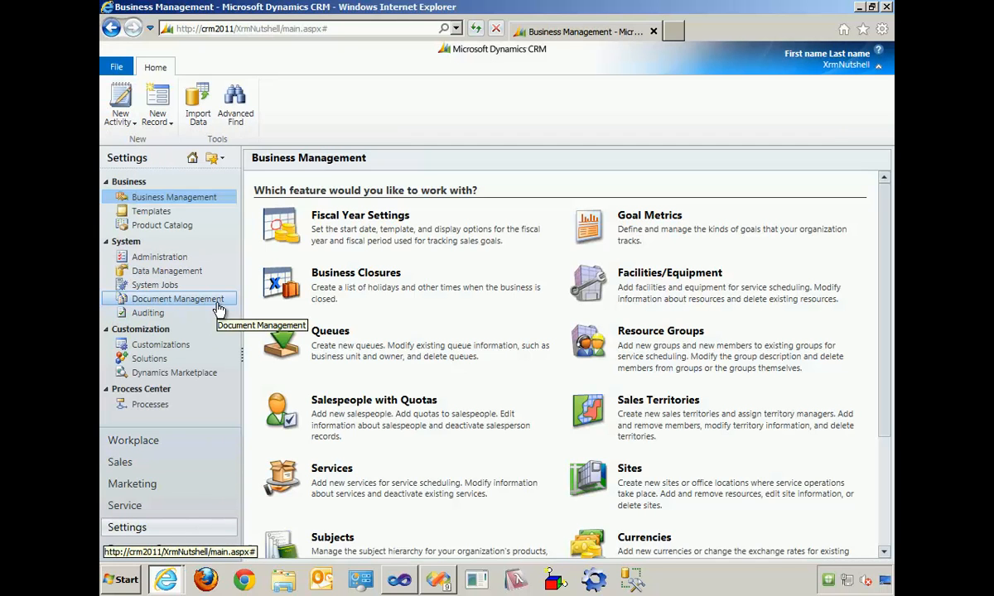
click(150, 359)
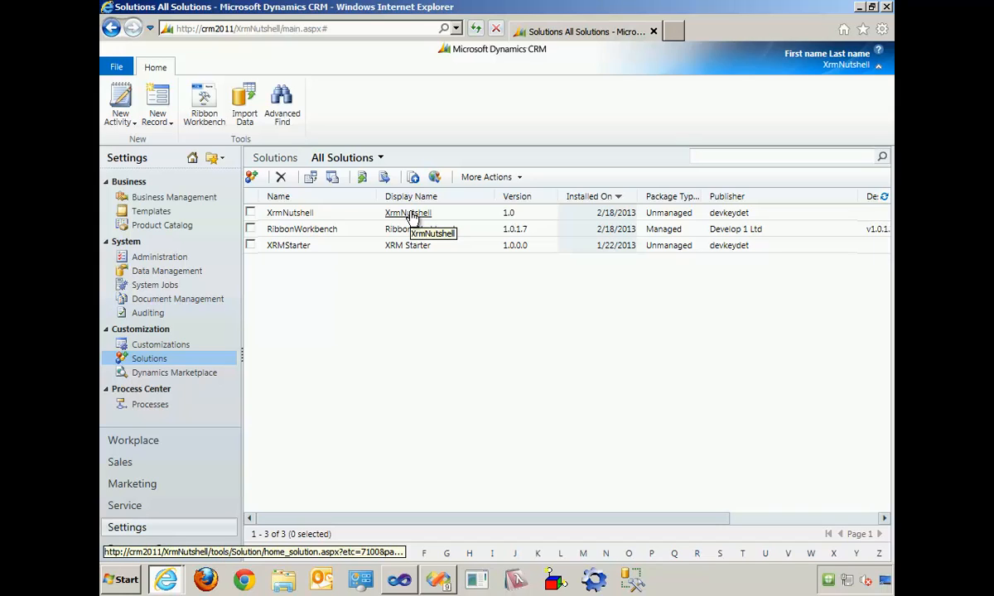
click(877, 66)
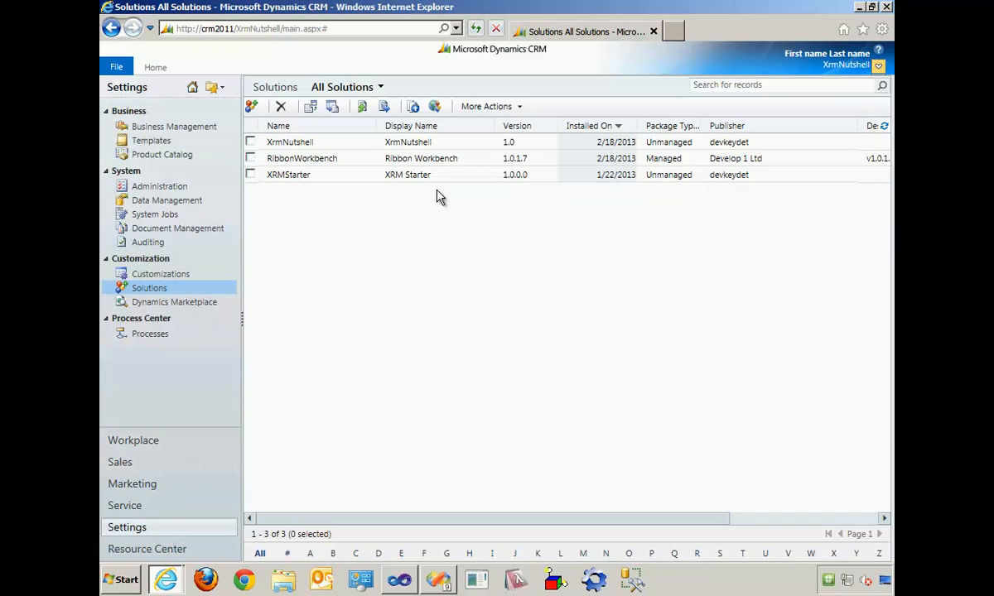
click(410, 143)
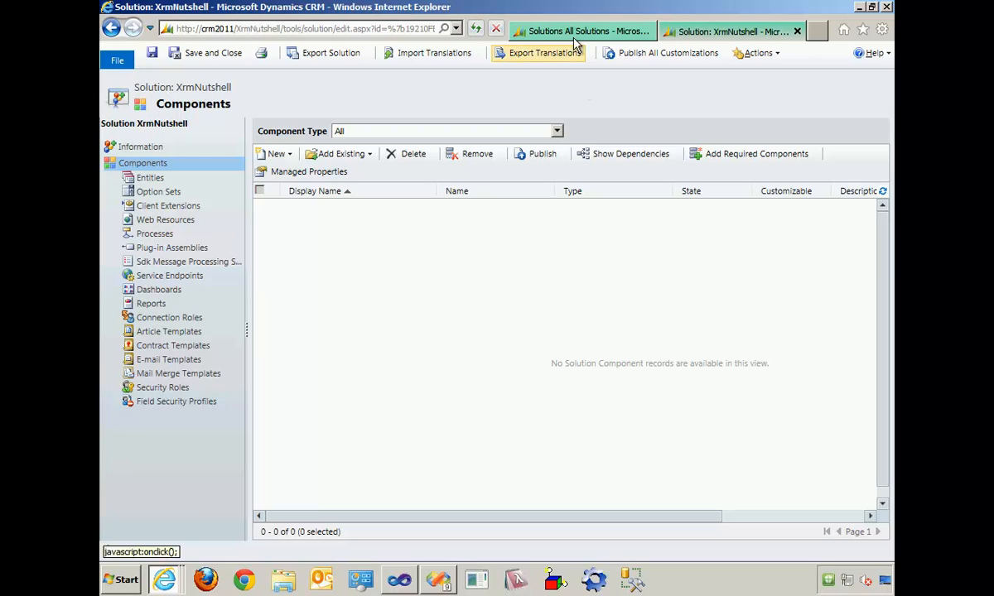
- Copy the Minimum Privileges Role Template security role as a new role named Read Only, and close the new role's form
click(574, 31)
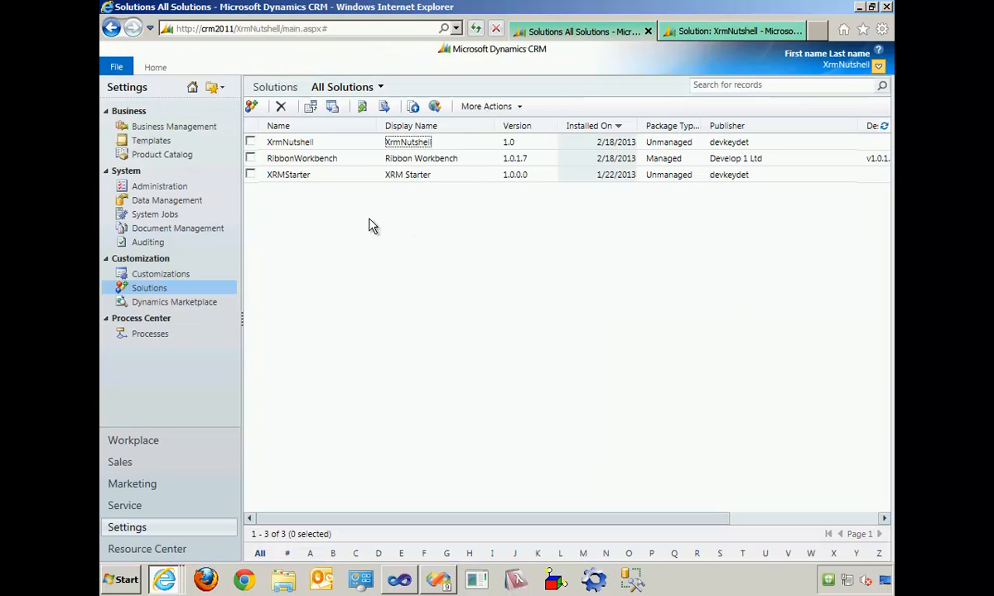
click(171, 189)
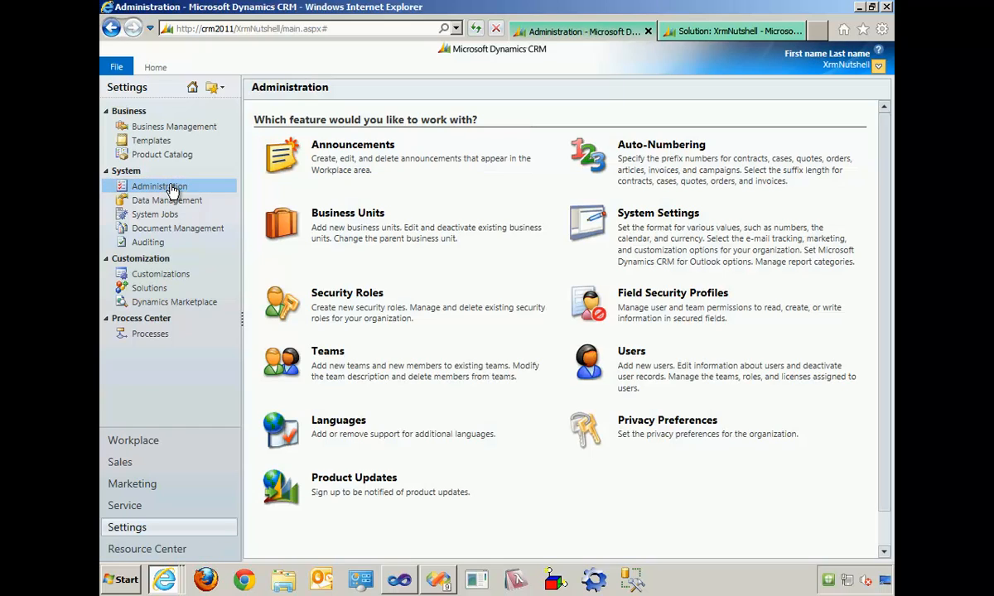
click(347, 294)
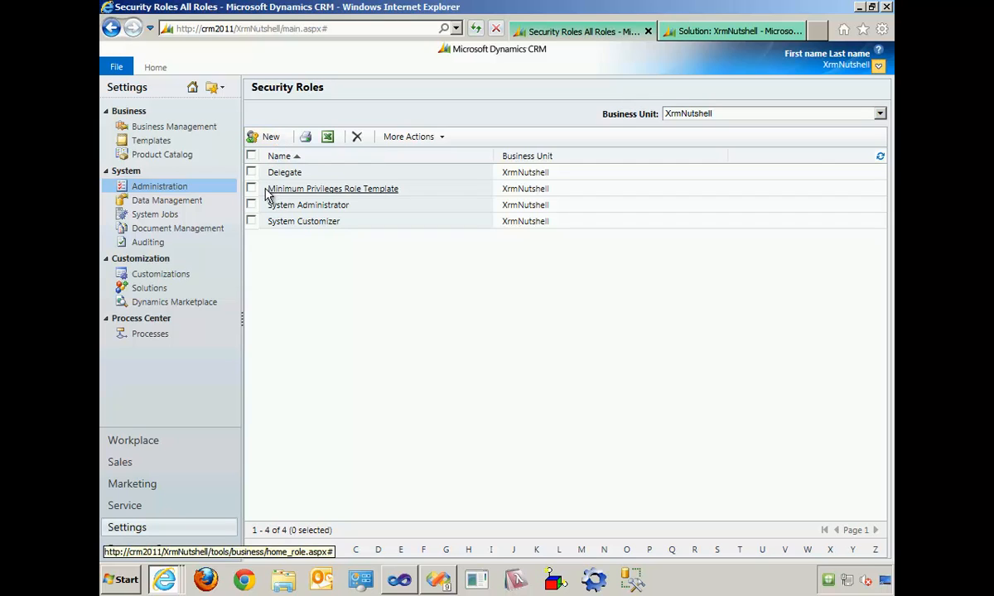
click(251, 189)
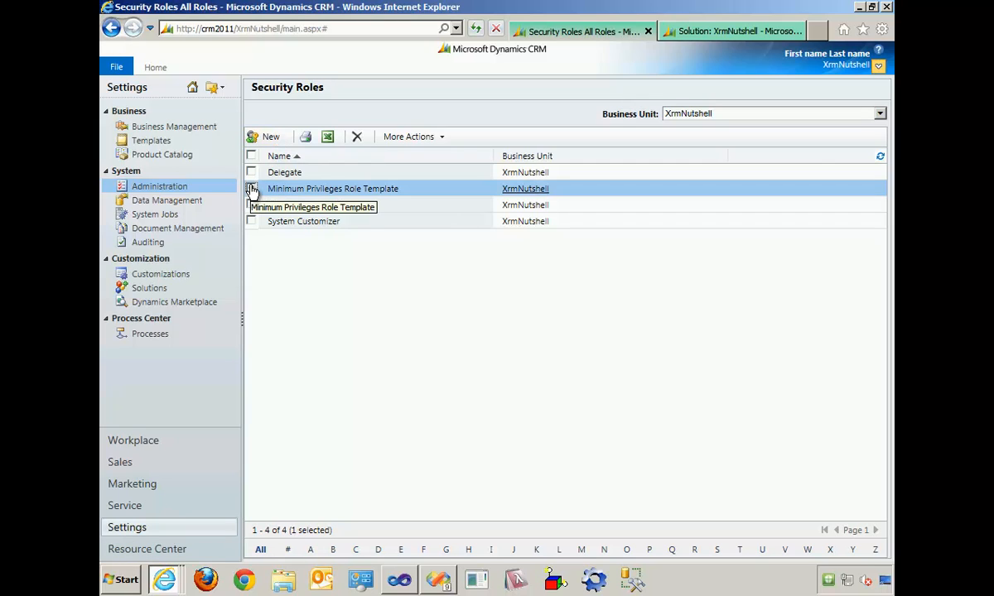
click(411, 139)
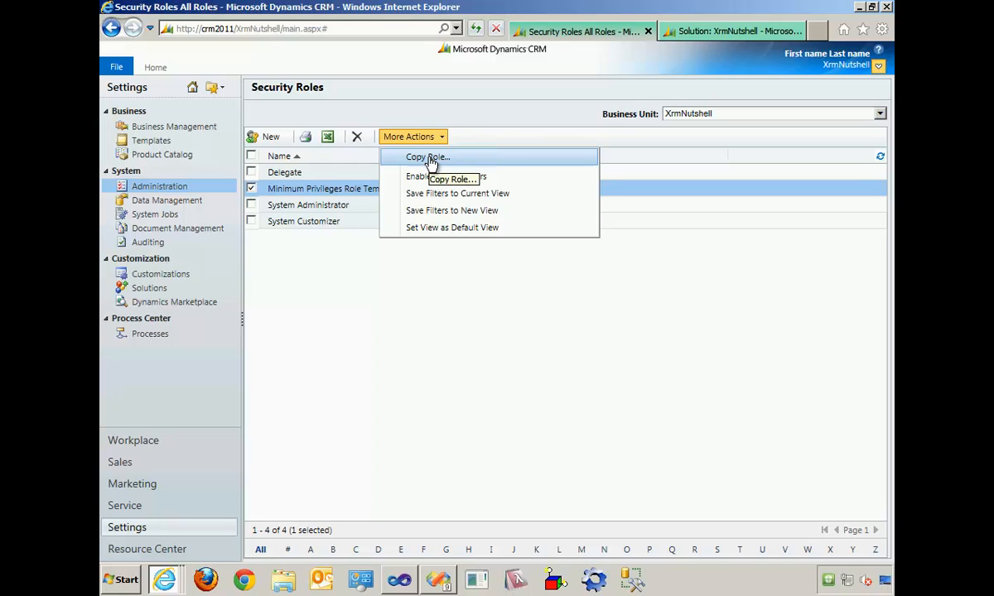
click(431, 159)
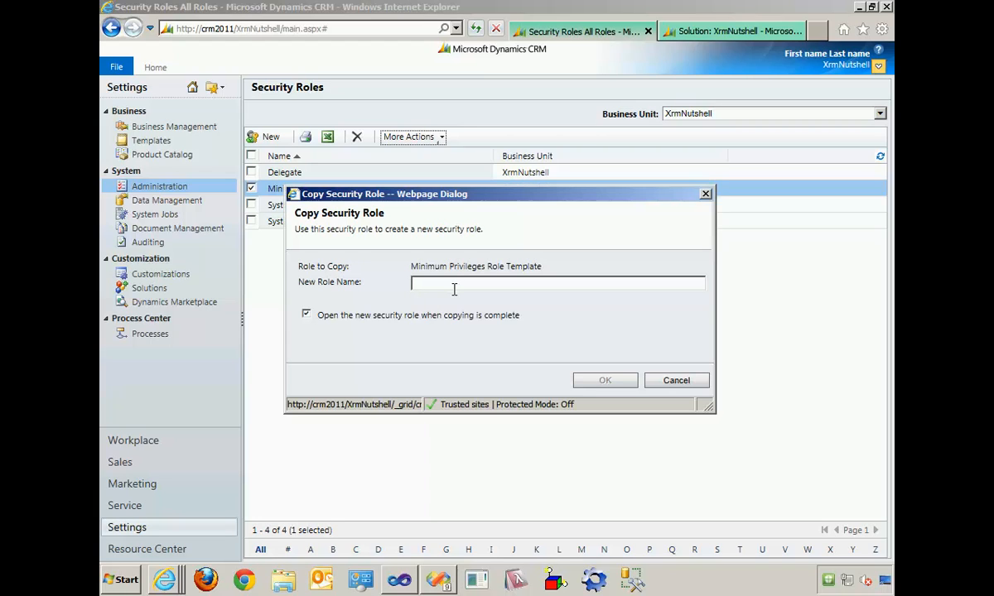
text(Read)
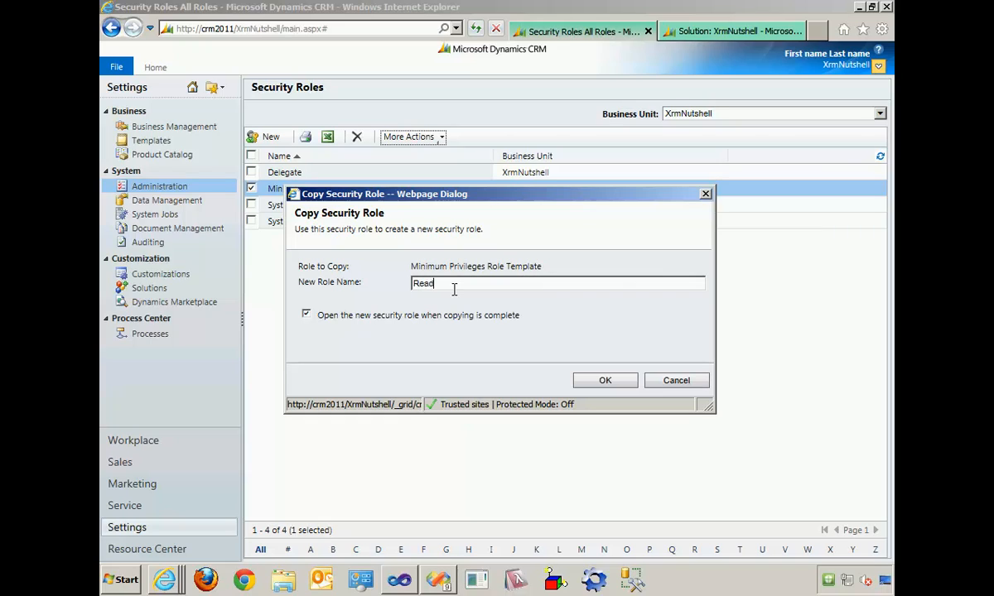
text( Only)
click(609, 381)
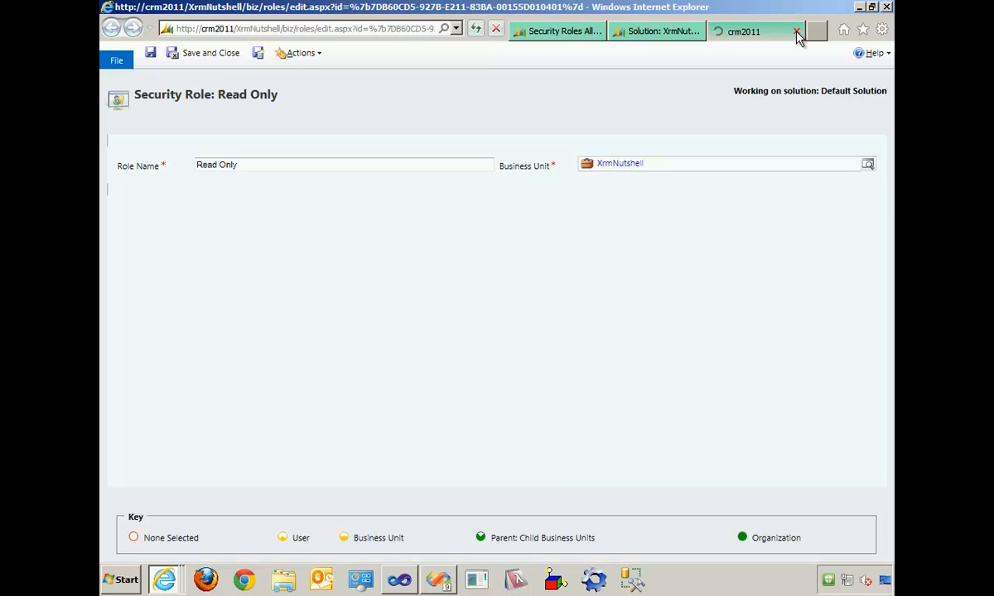
click(797, 33)
click(609, 34)
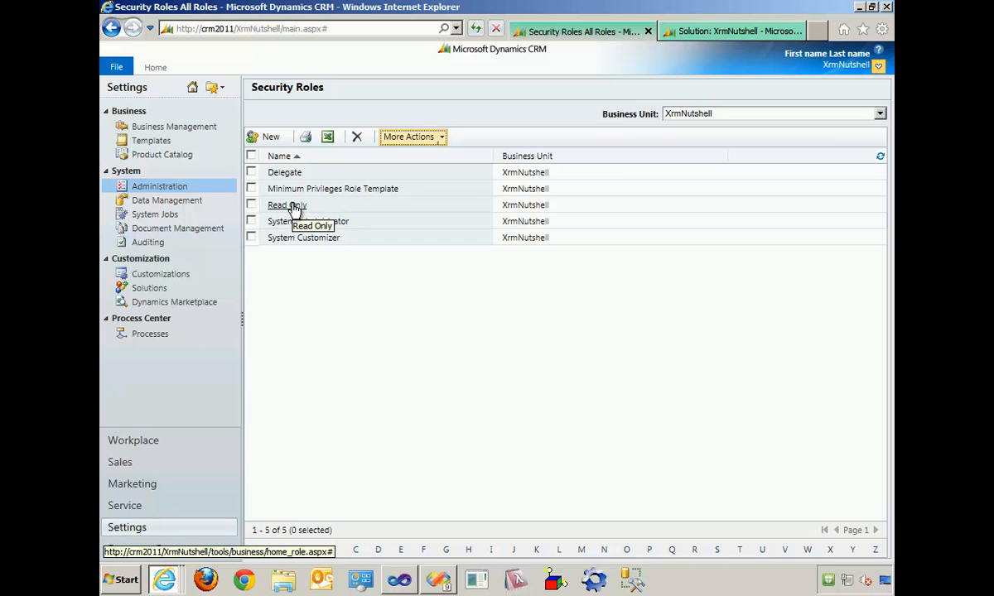
- Add the existing Read Only security role to the XrmNutshell solution's components
click(718, 33)
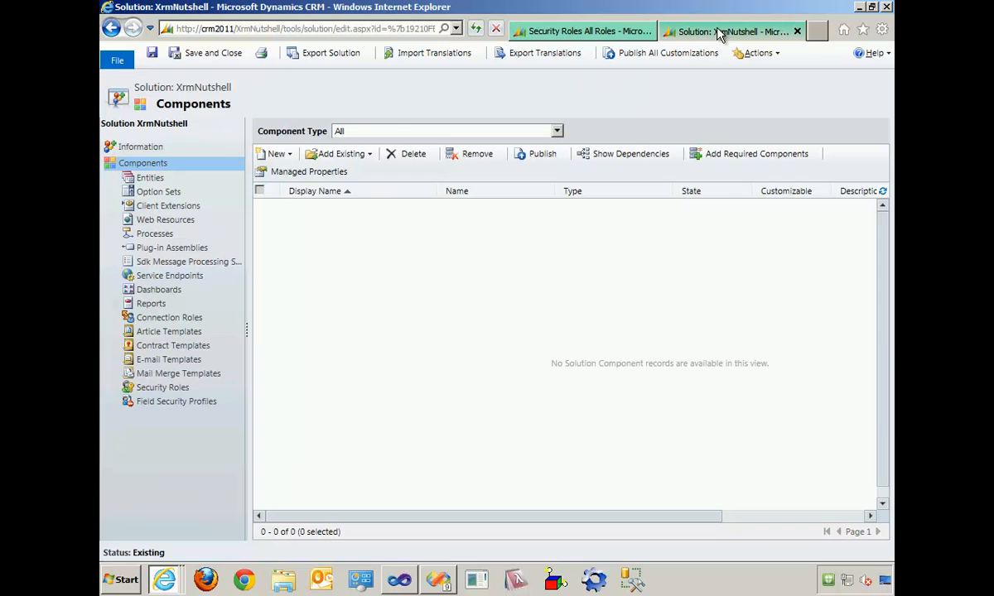
click(357, 158)
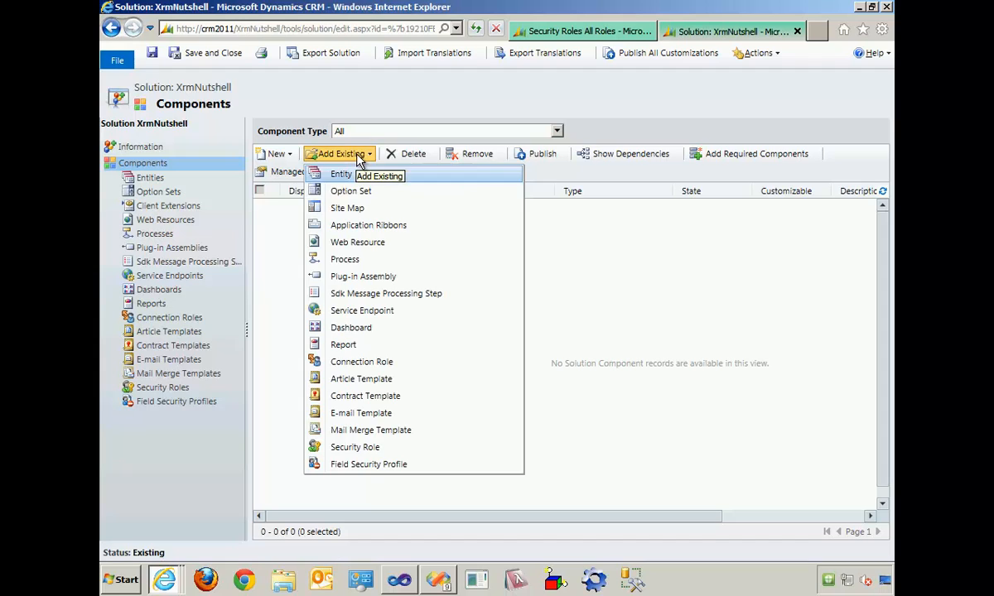
click(375, 446)
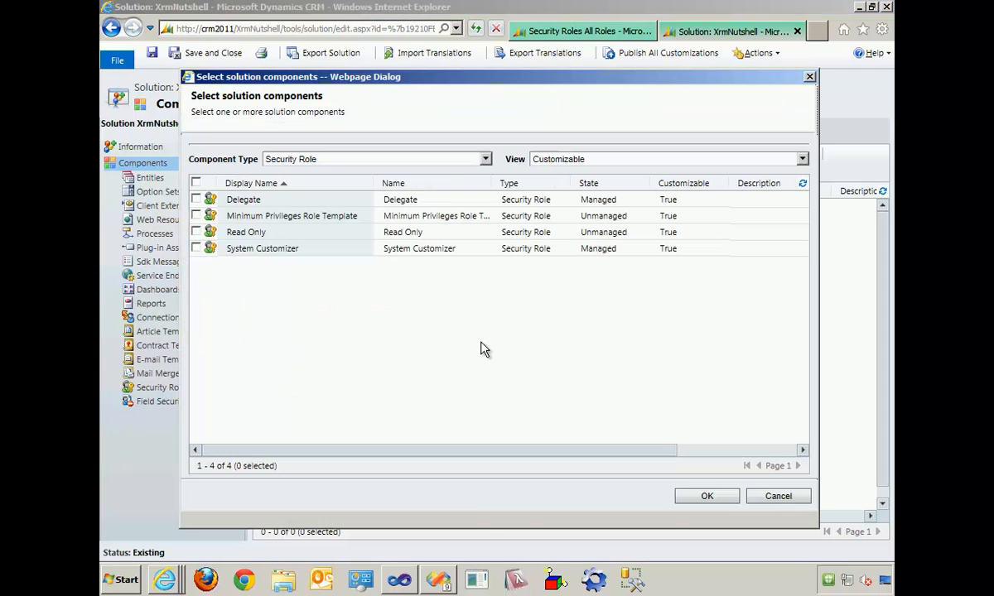
click(196, 233)
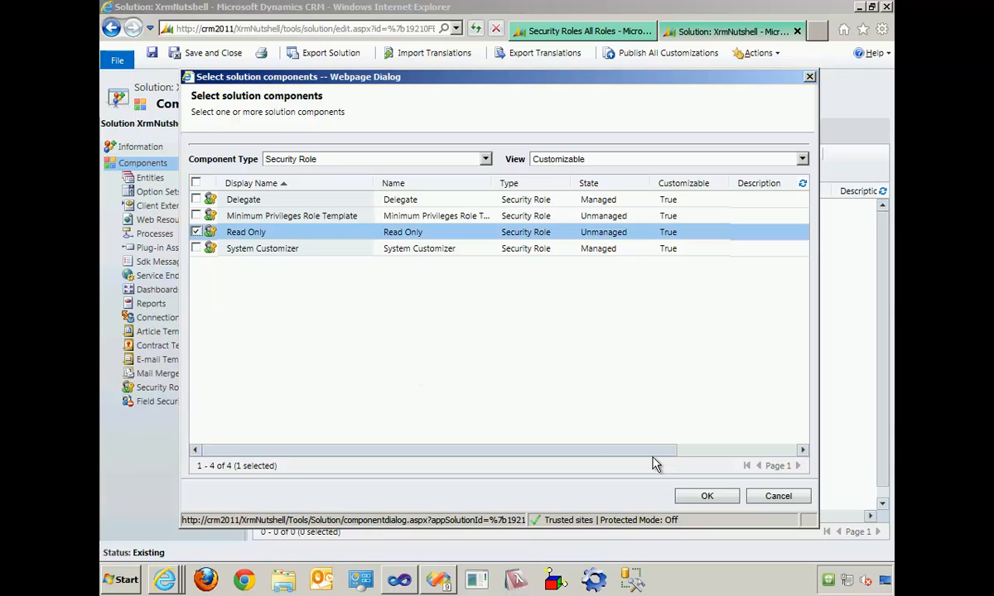
click(702, 505)
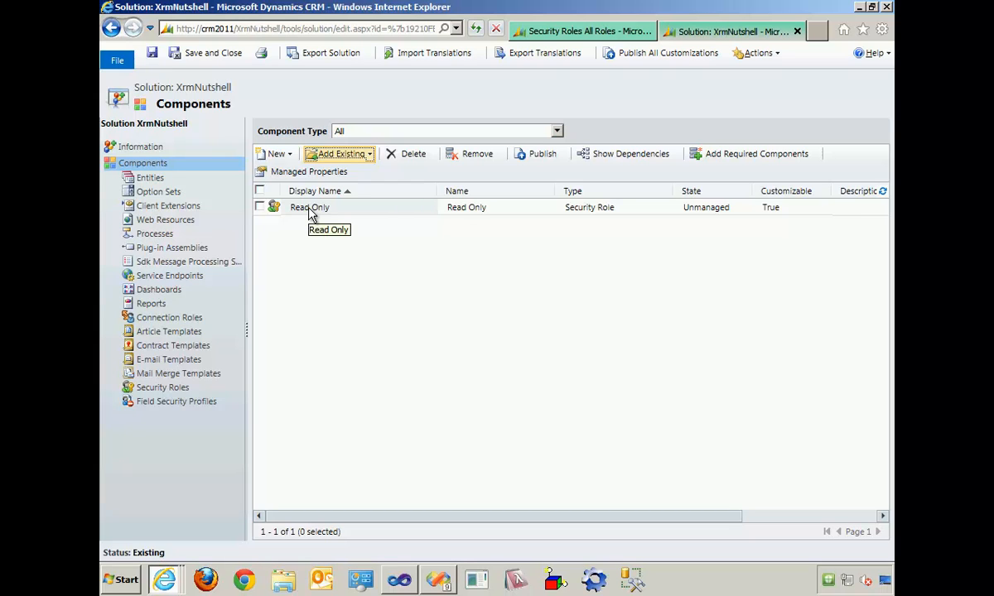
- Create a new CRM user with the user name Test.User and save the record
click(560, 33)
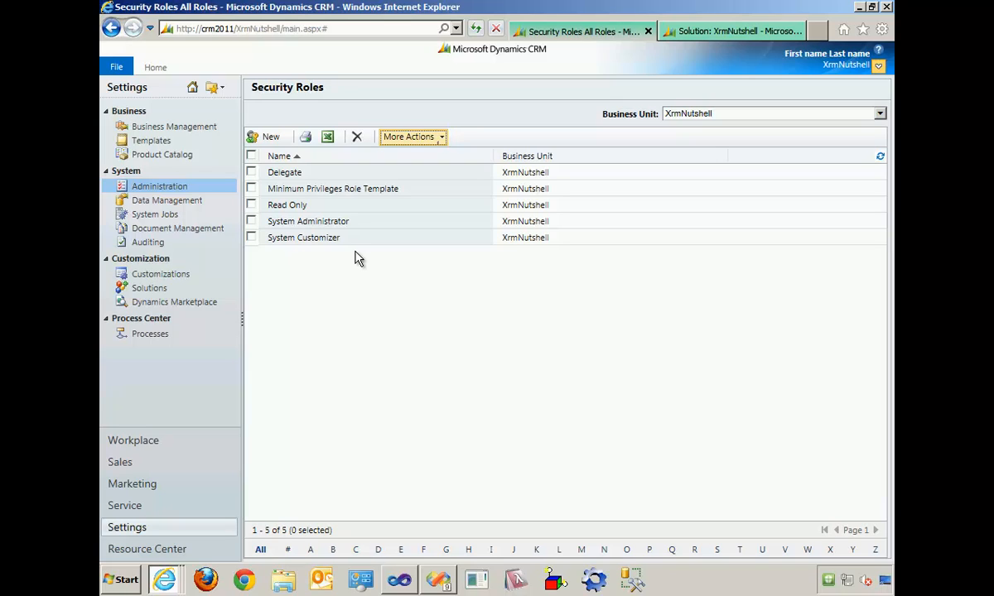
click(177, 190)
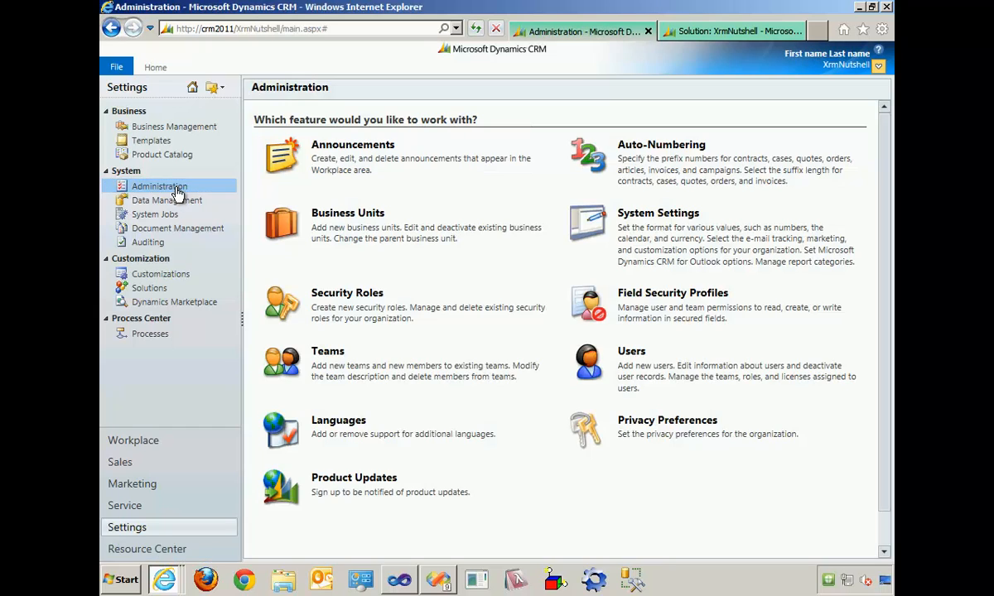
click(629, 352)
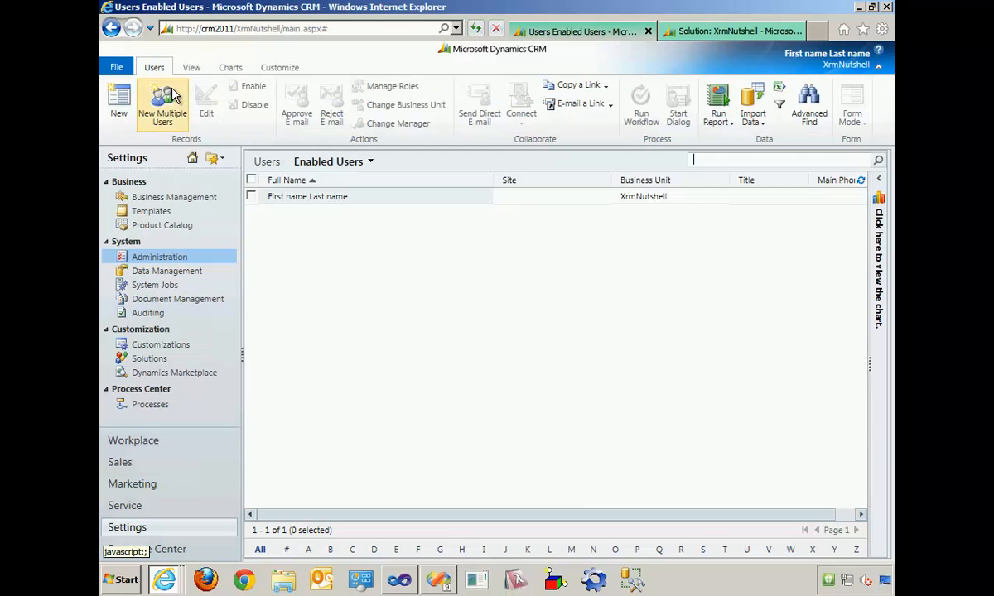
click(118, 101)
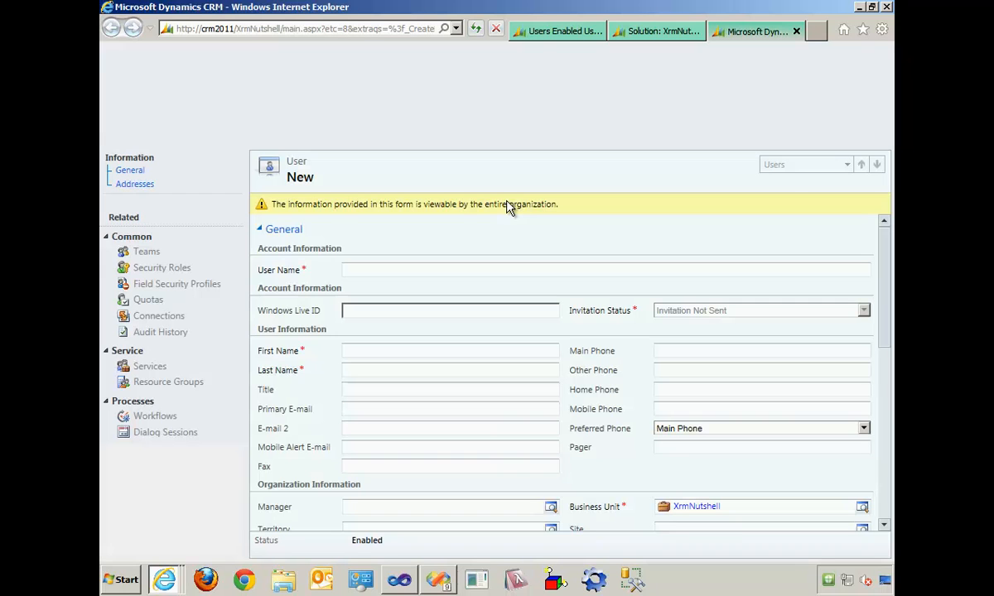
text(T)
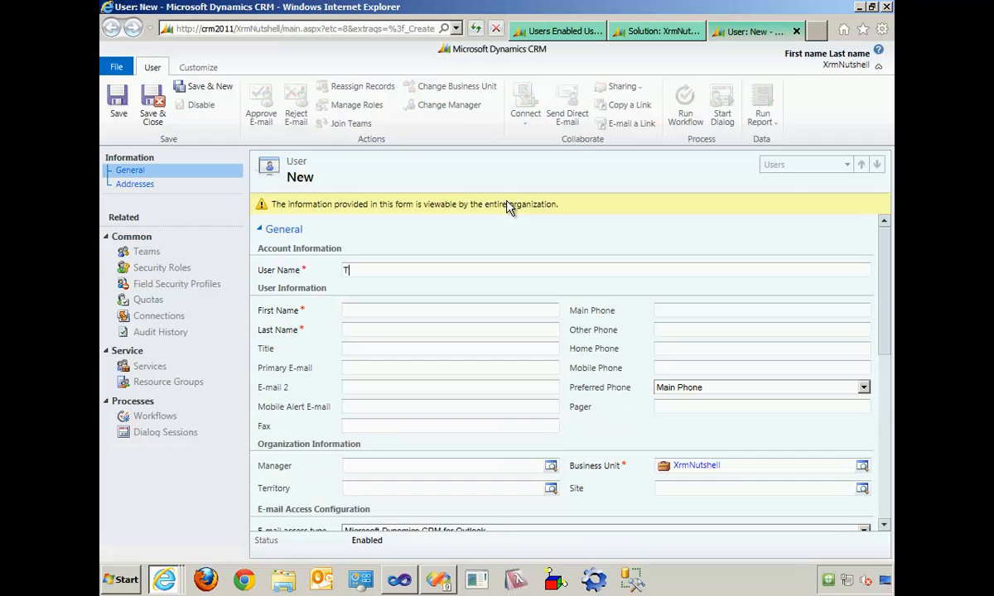
text(est.User)
key(Tab)
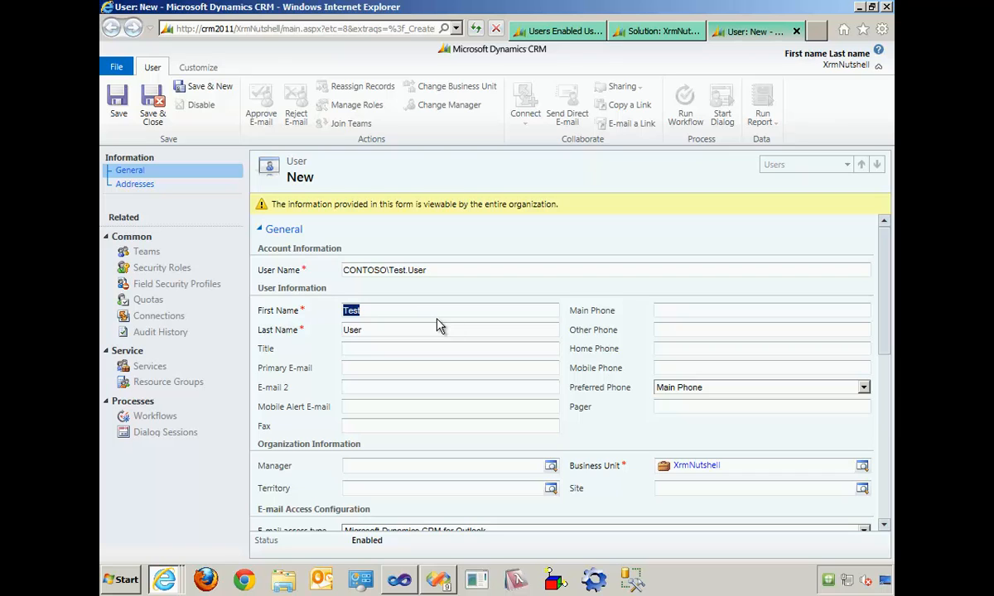
click(127, 120)
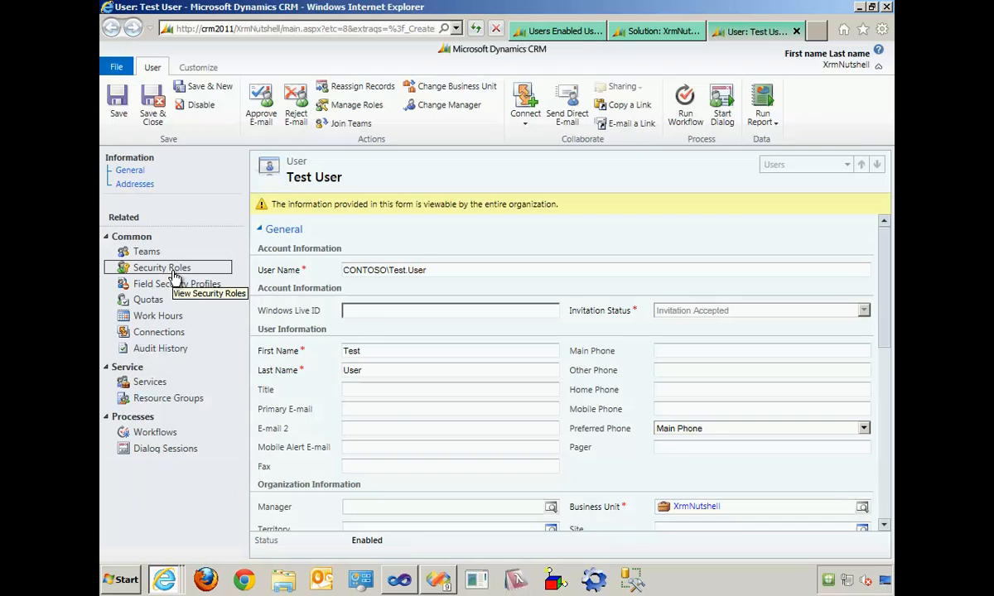
- Assign the Read Only security role to the Test User record, then save and close it
click(173, 274)
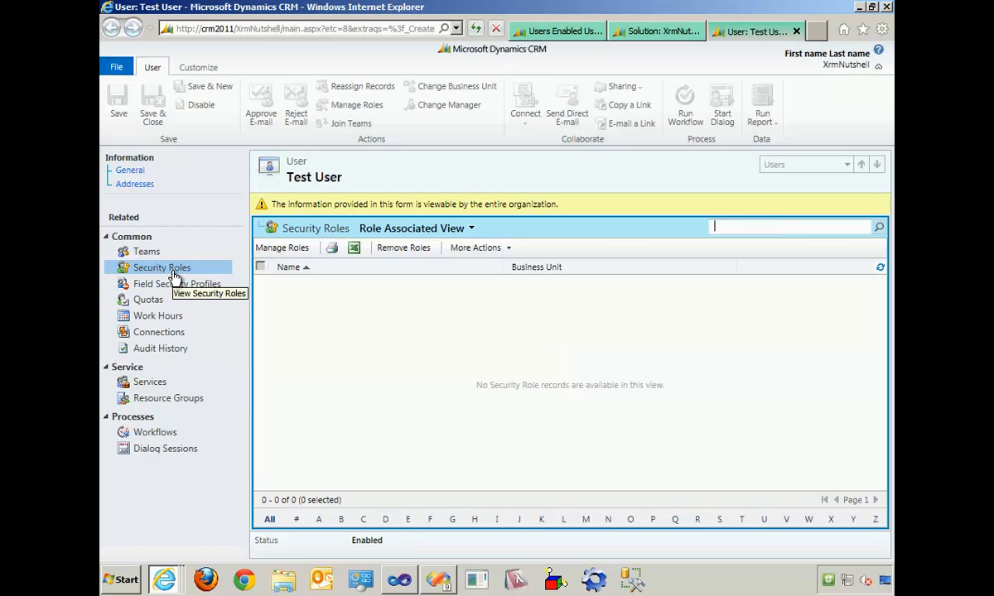
click(286, 250)
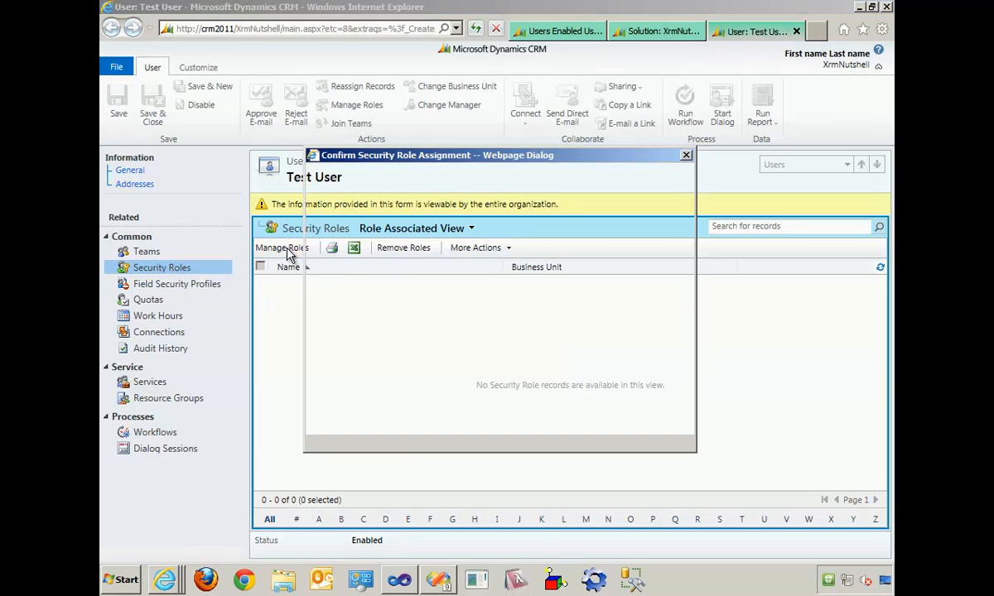
click(323, 317)
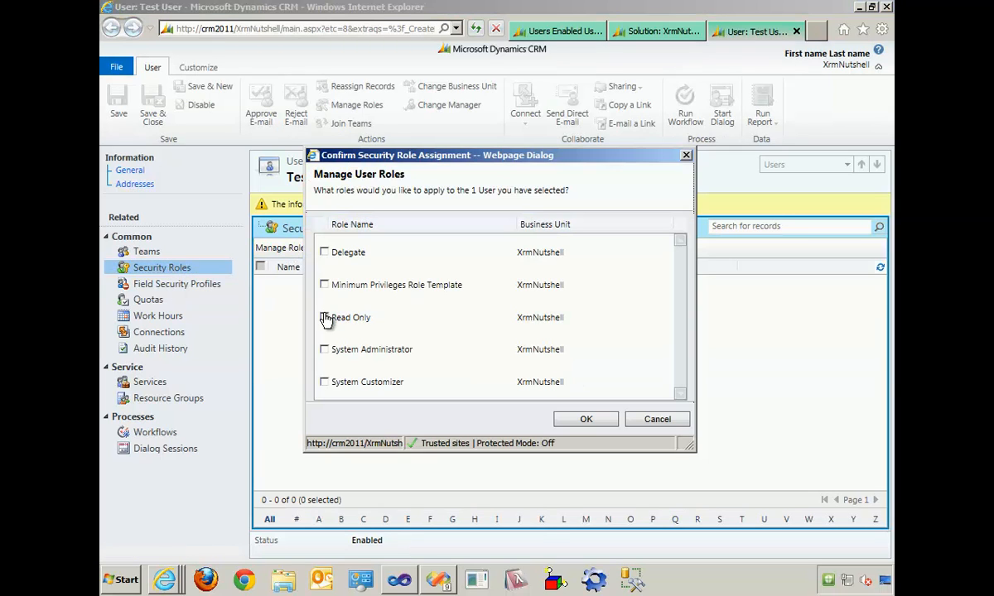
click(586, 421)
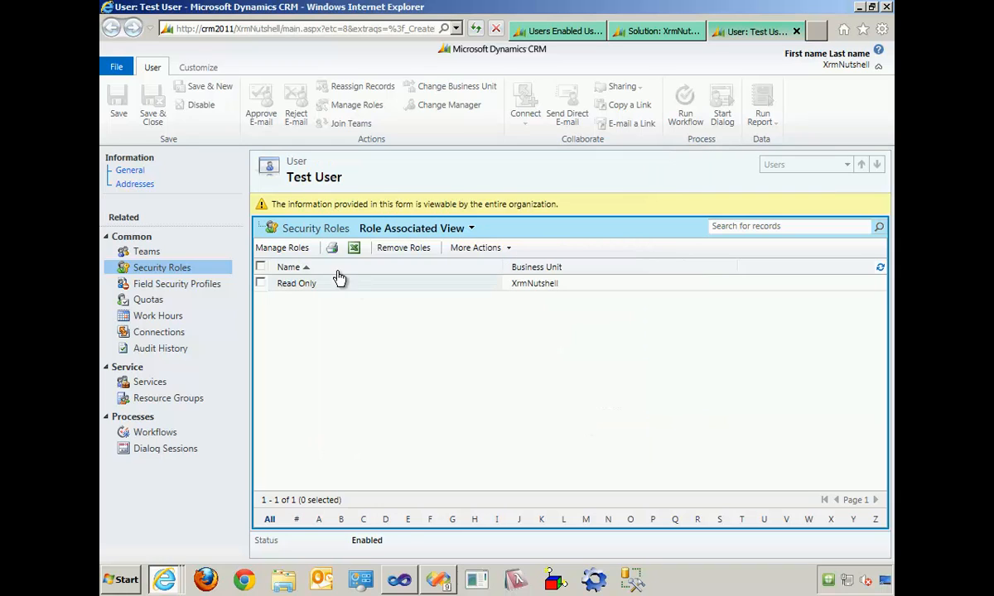
click(131, 170)
click(152, 116)
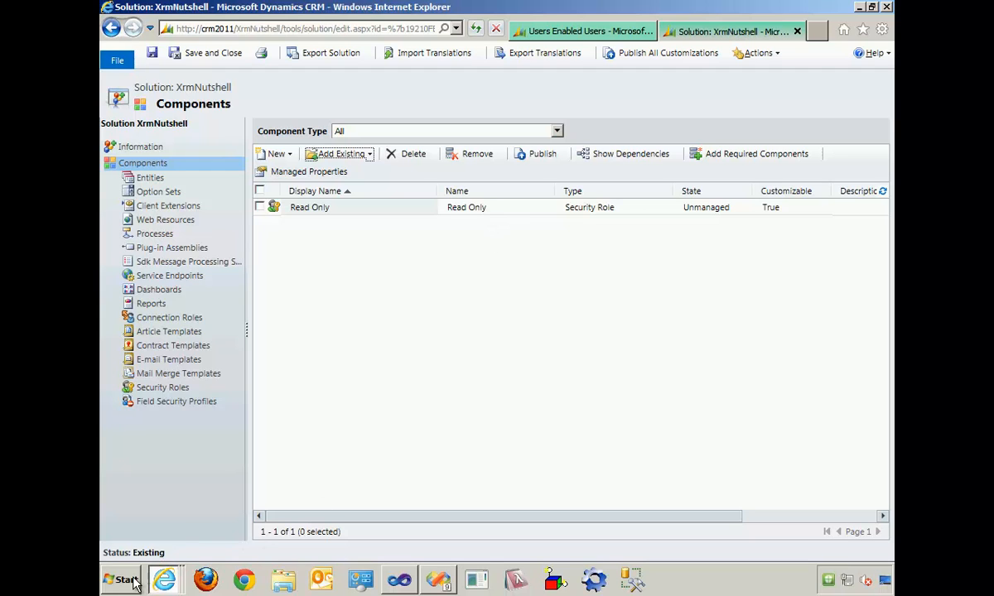
- Launch a separate Internet Explorer session as the different user Test.User, entering that account's password
key(super)
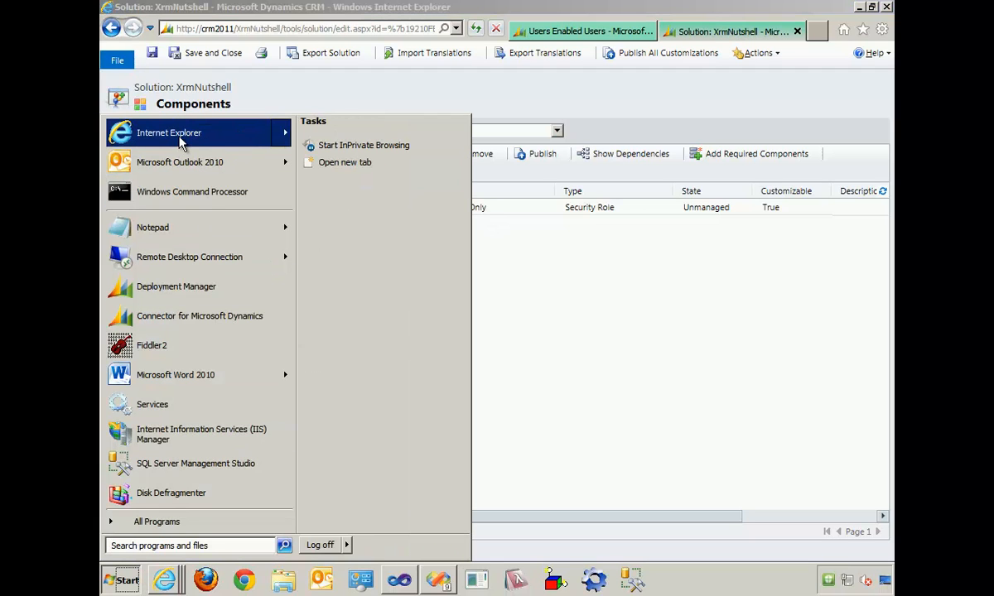
right_click(182, 139)
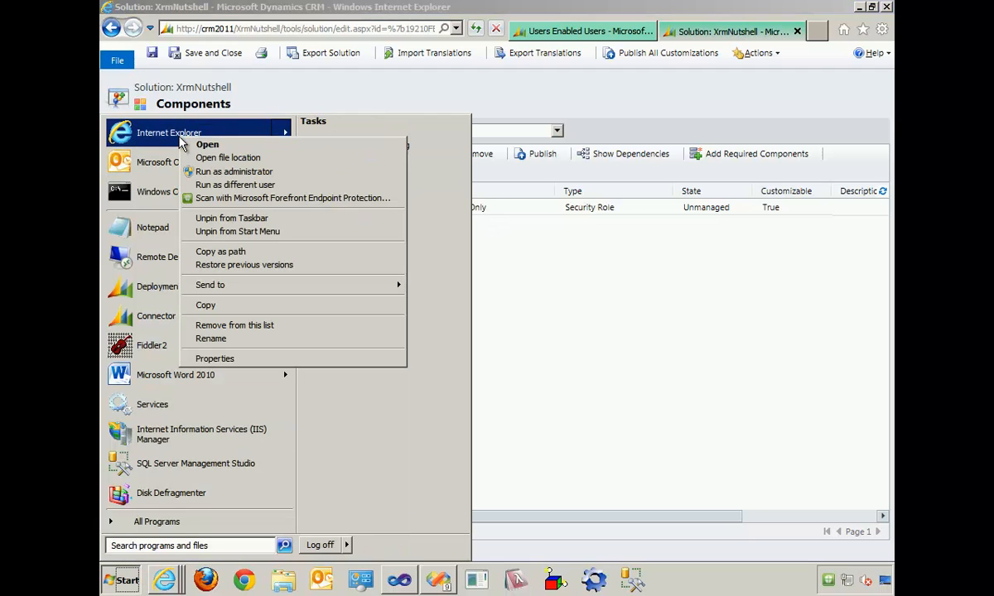
click(253, 192)
text(Test)
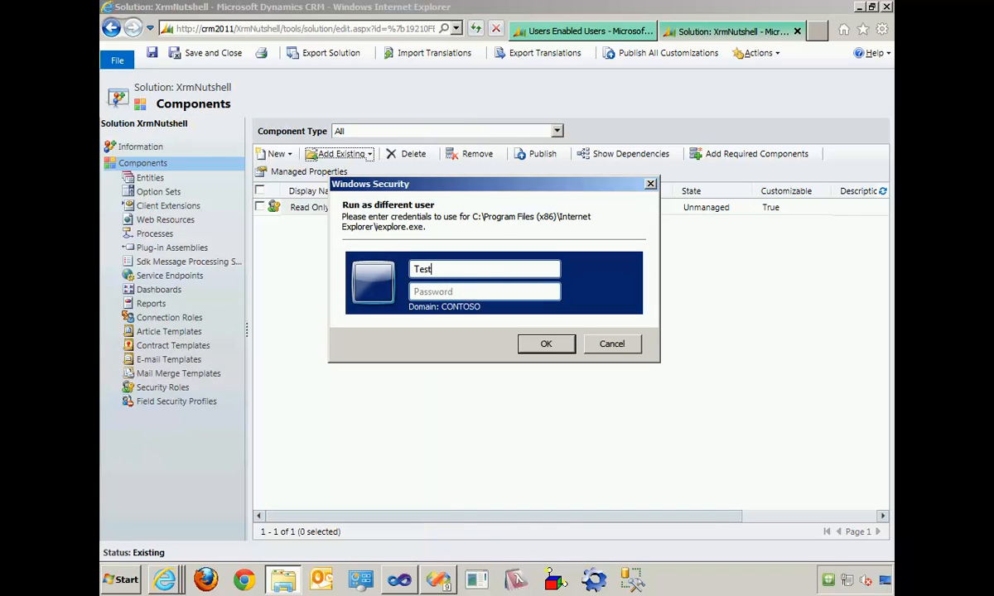
text(.User)
key(Tab)
text(•••••••••••)
key(Return)
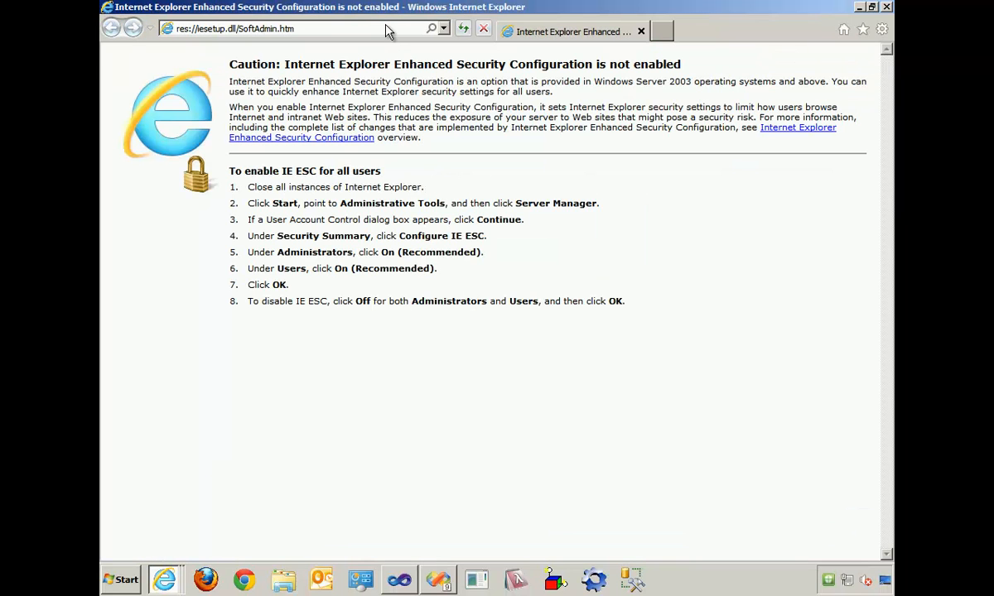
key(alt+Tab)
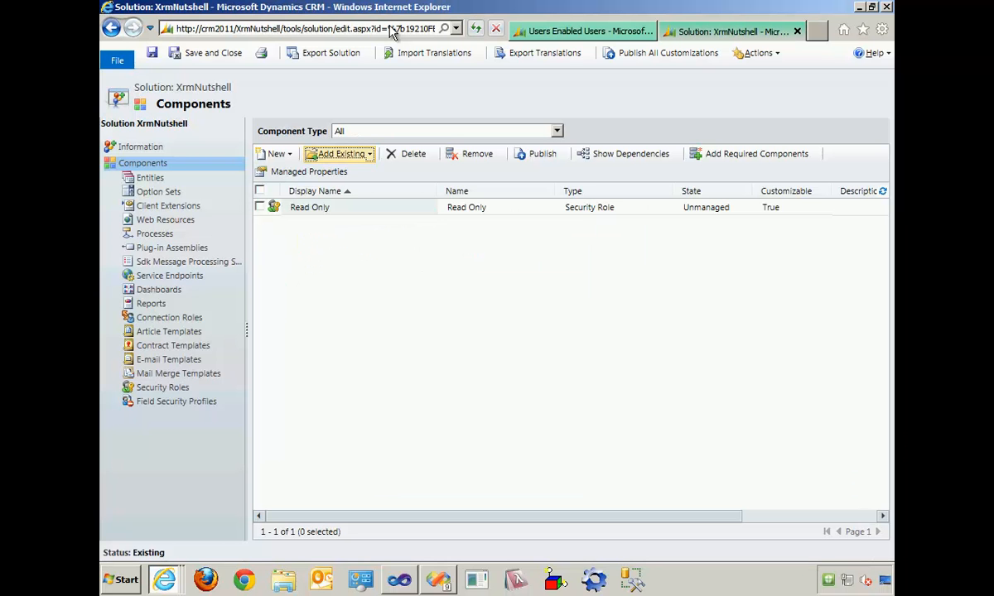
click(550, 33)
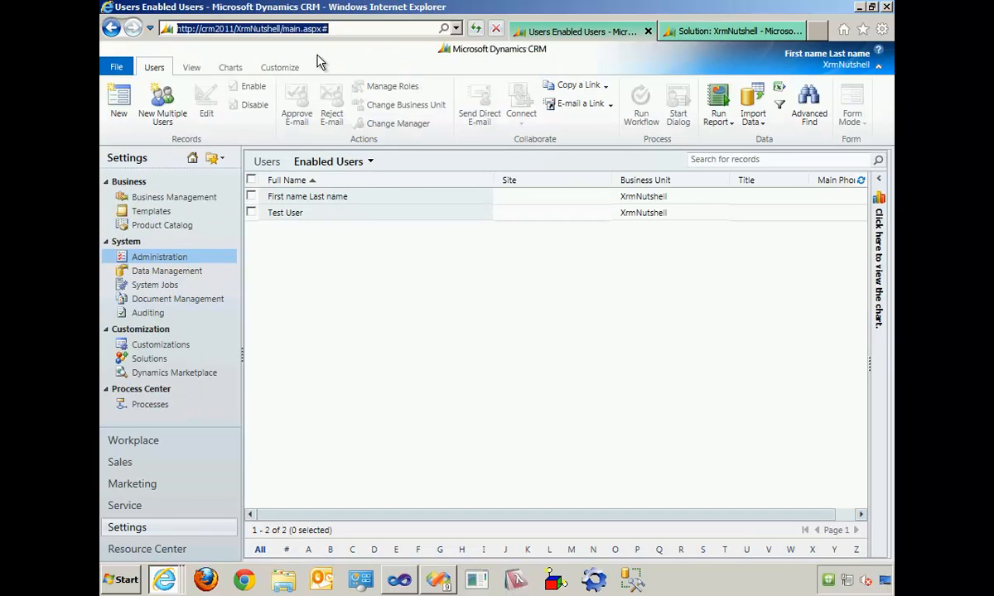
key(alt+Tab)
click(393, 29)
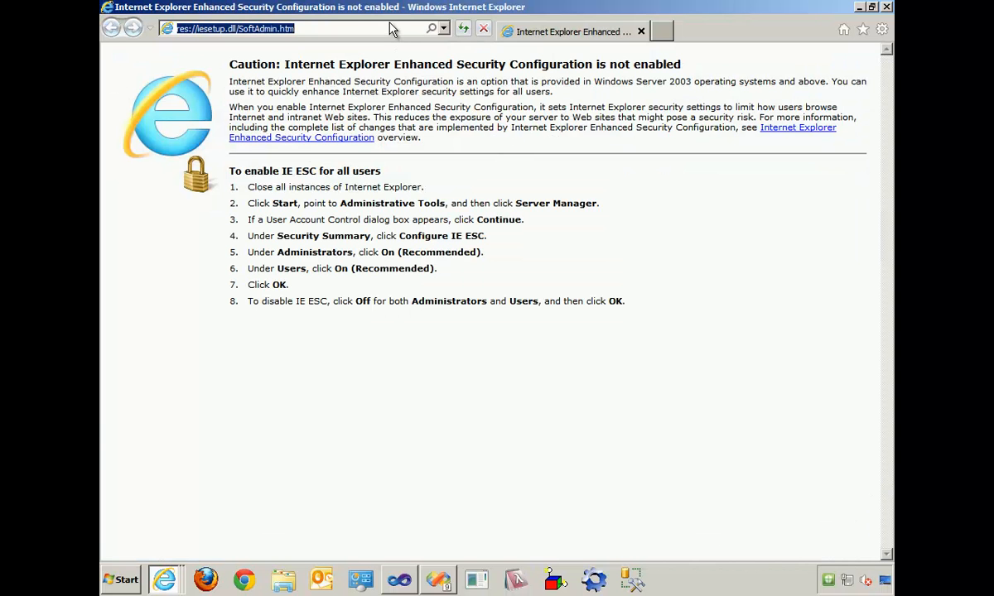
text(http://crm2011/XrmNutshell/main.aspx#)
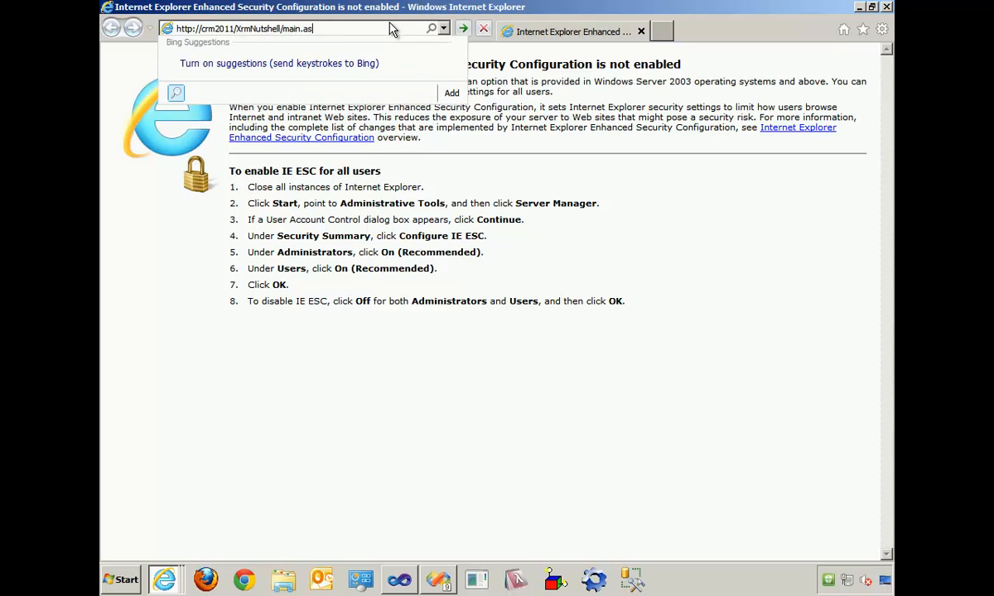
key(BackSpace)
key(BackSpace)
key(BackSpace)
key(BackSpace)
key(BackSpace)
key(BackSpace)
key(BackSpace)
key(BackSpace)
key(Return)
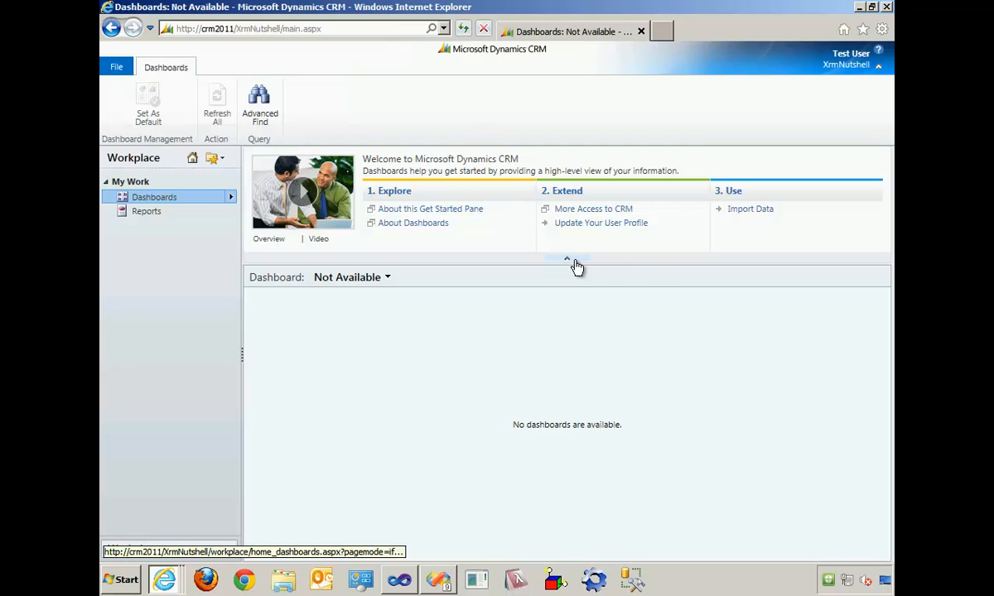
click(576, 261)
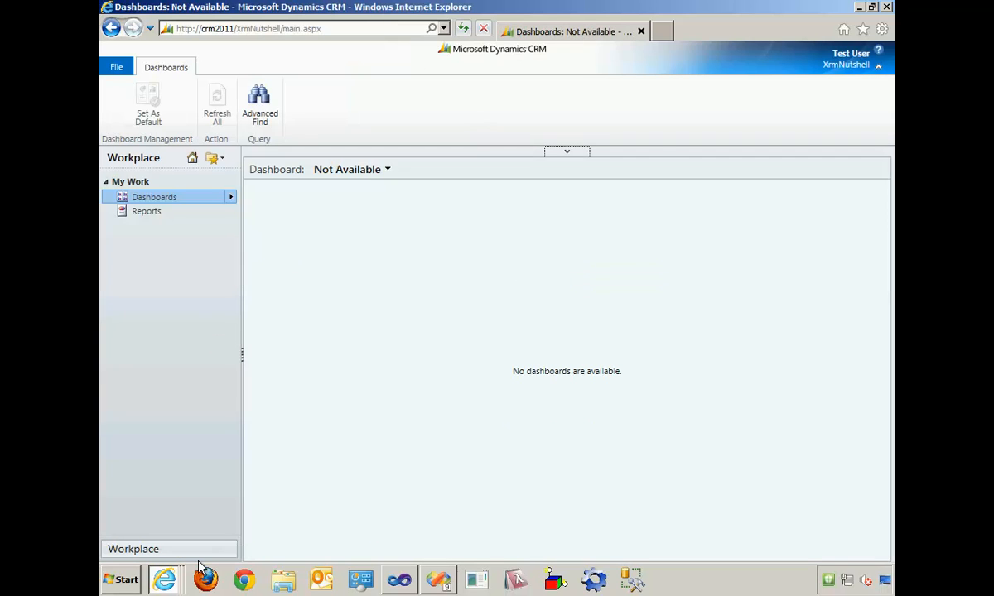
- Compare the Workplace navigation available to the administrator with the Dashboards and Reports areas offered to the test user
key(alt+Tab)
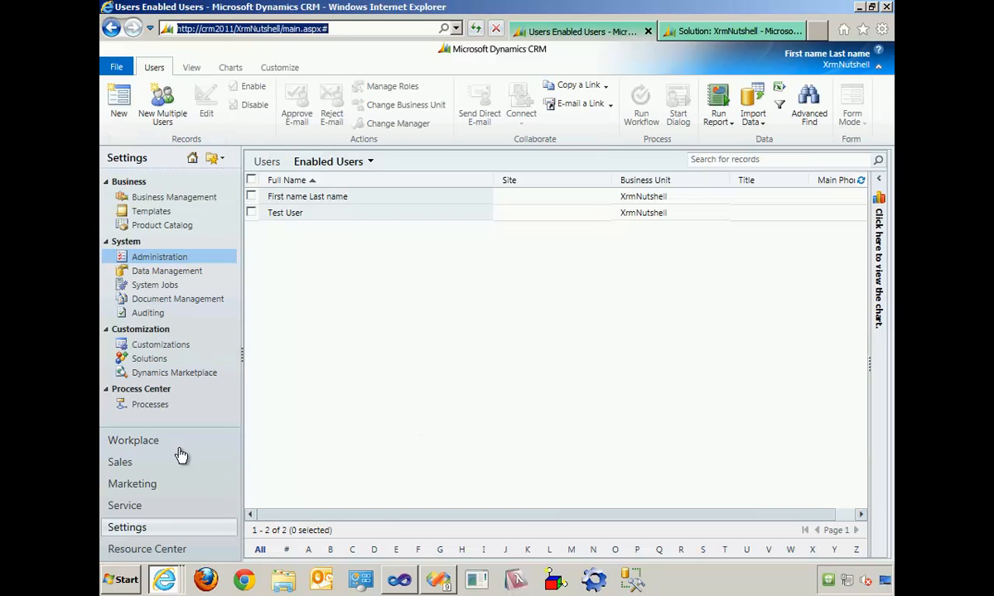
click(125, 441)
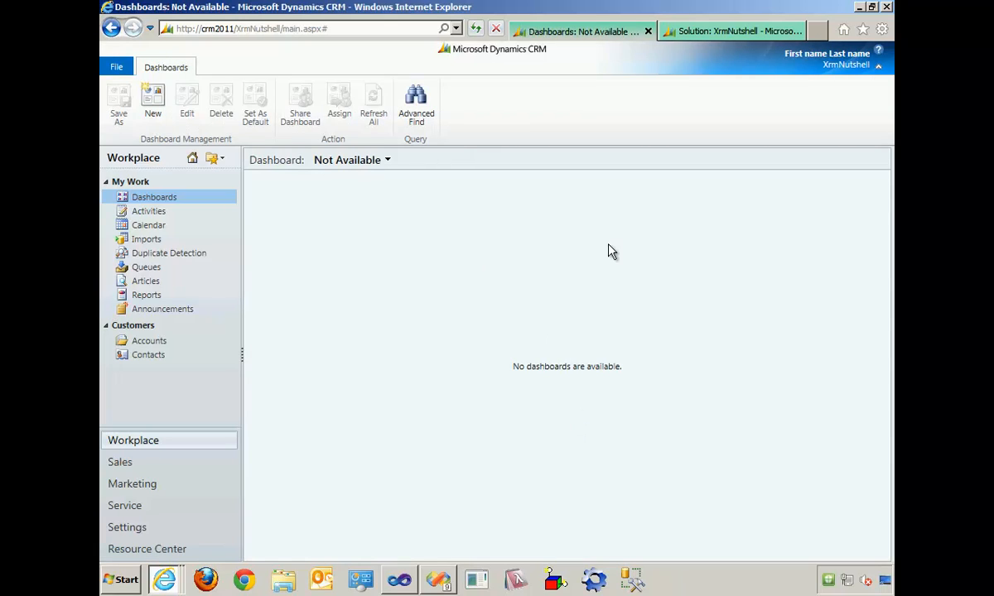
key(alt+Tab)
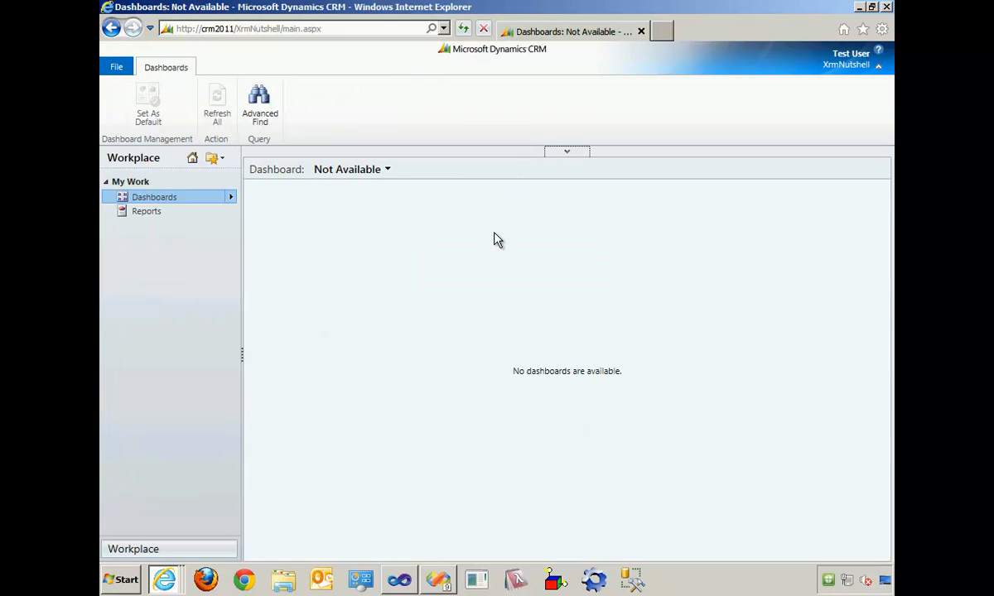
key(alt+Tab)
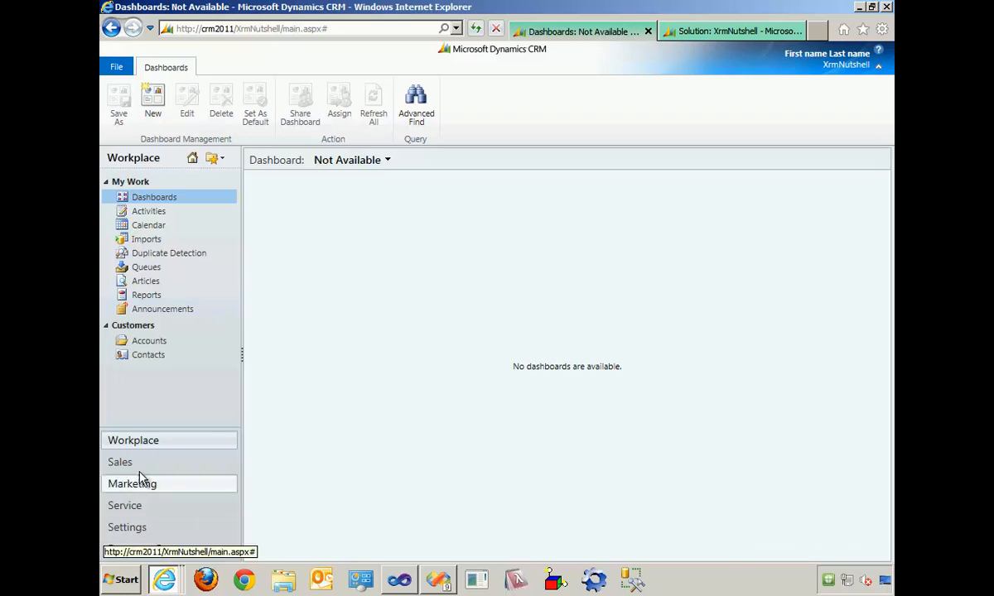
key(alt+Tab)
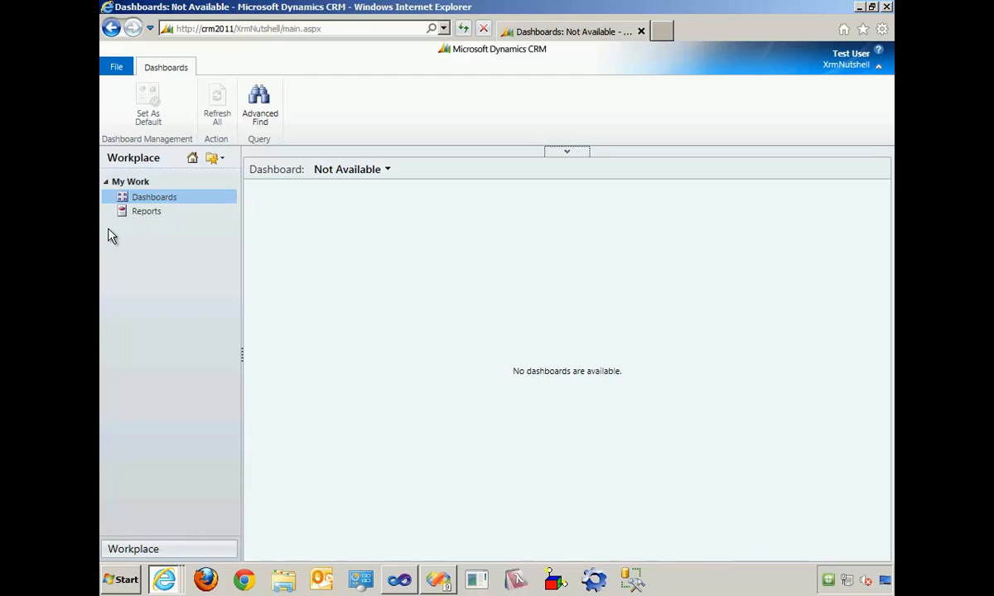
click(149, 213)
click(151, 200)
key(alt+Tab)
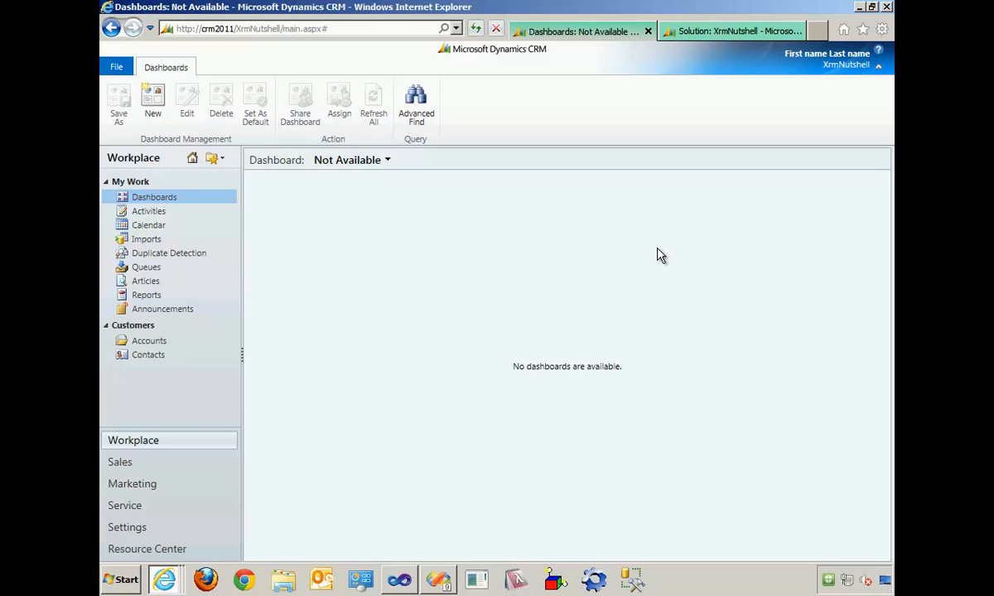
- Minimize the ribbon in both the administrator's and the test user's CRM windows
click(878, 67)
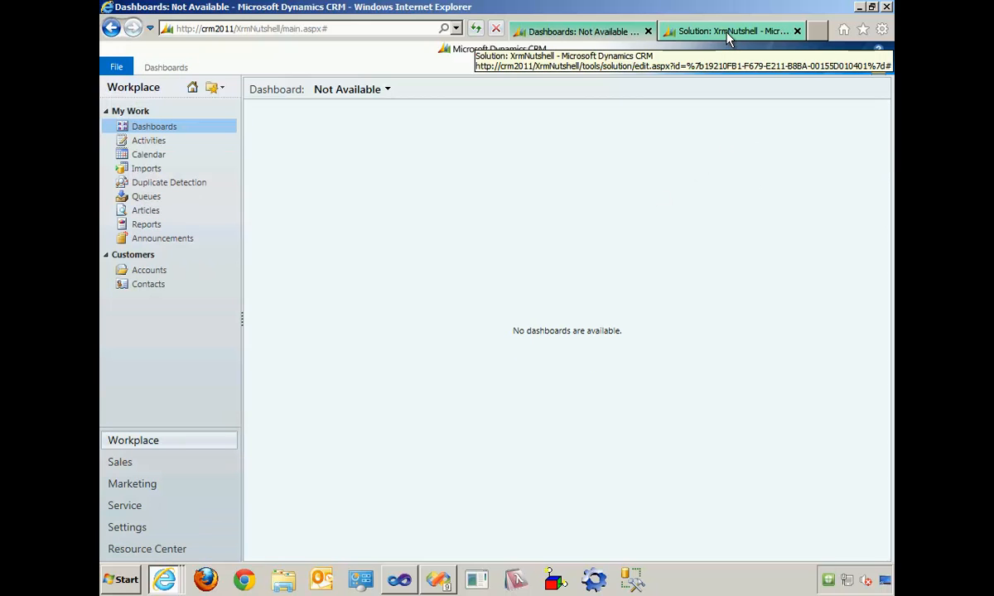
key(alt+Tab)
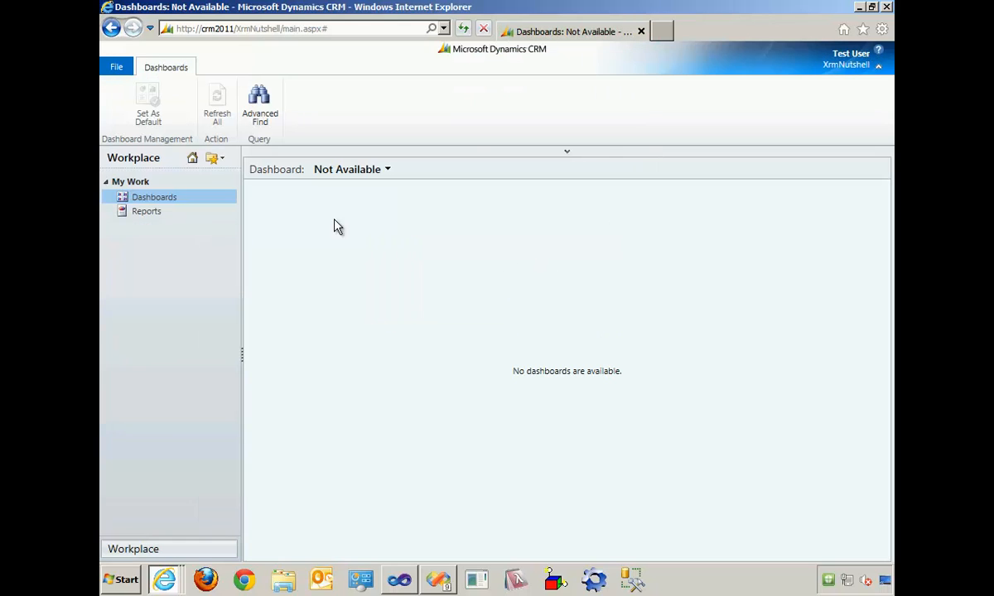
click(879, 69)
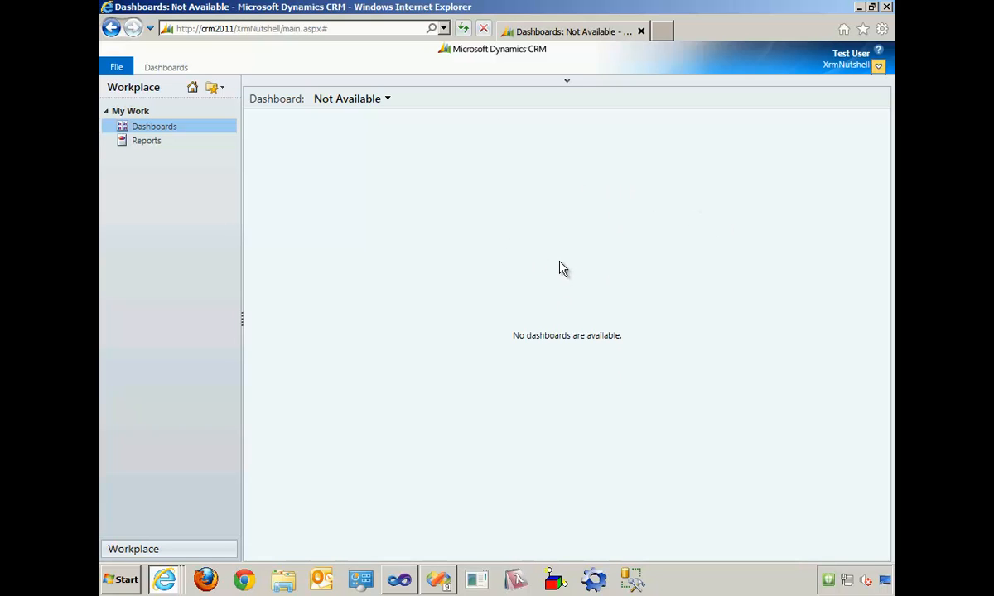
key(alt+Tab)
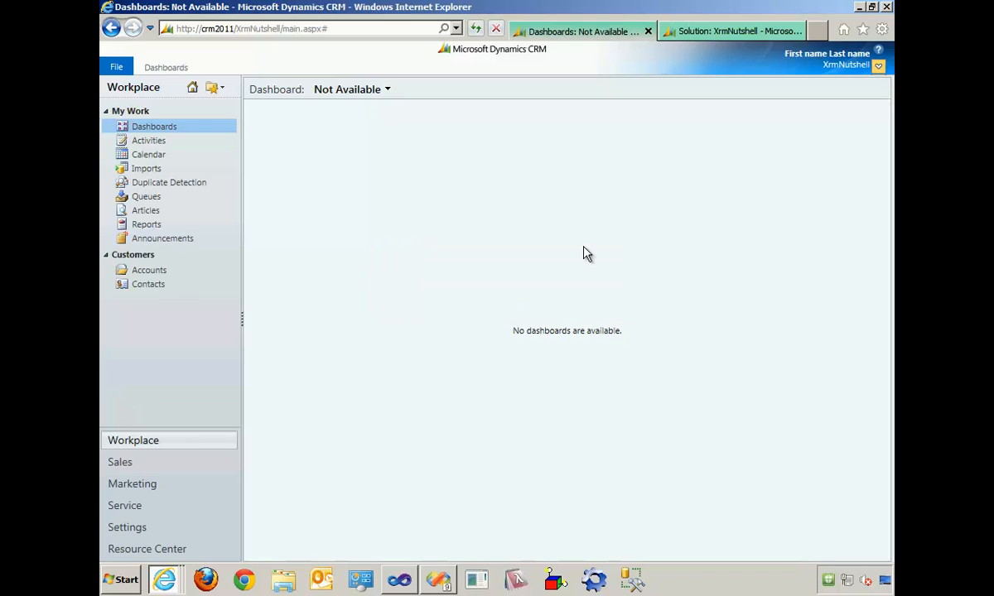
- Start a new entity in the XrmNutshell solution with the display name Parent and Organization ownership
click(697, 33)
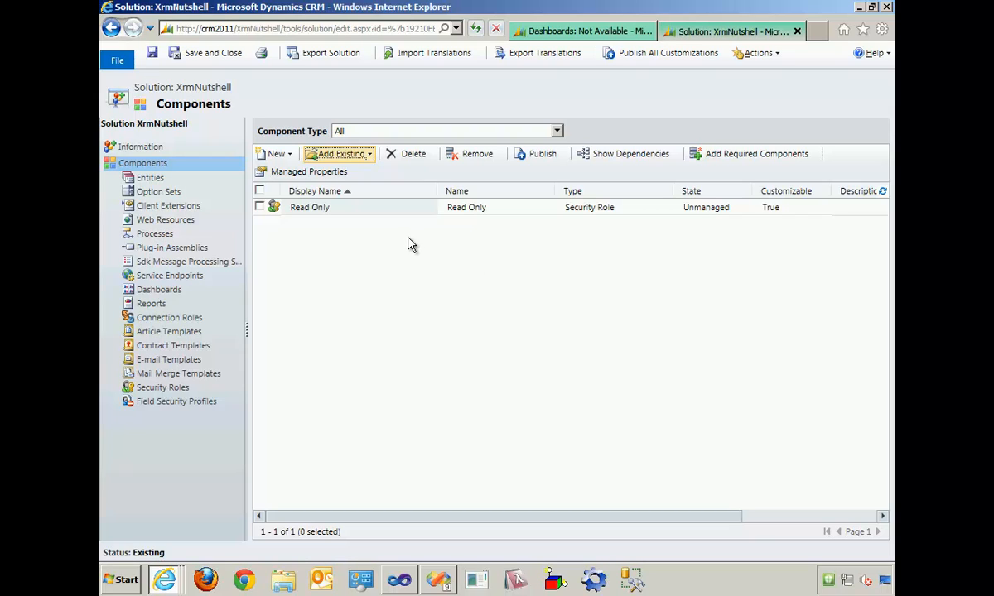
click(290, 160)
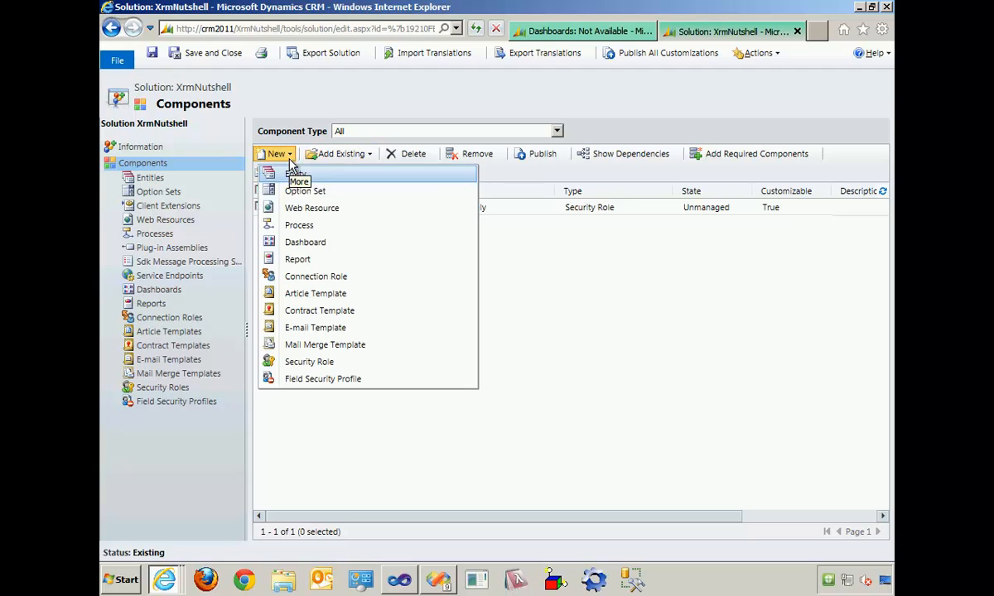
click(298, 173)
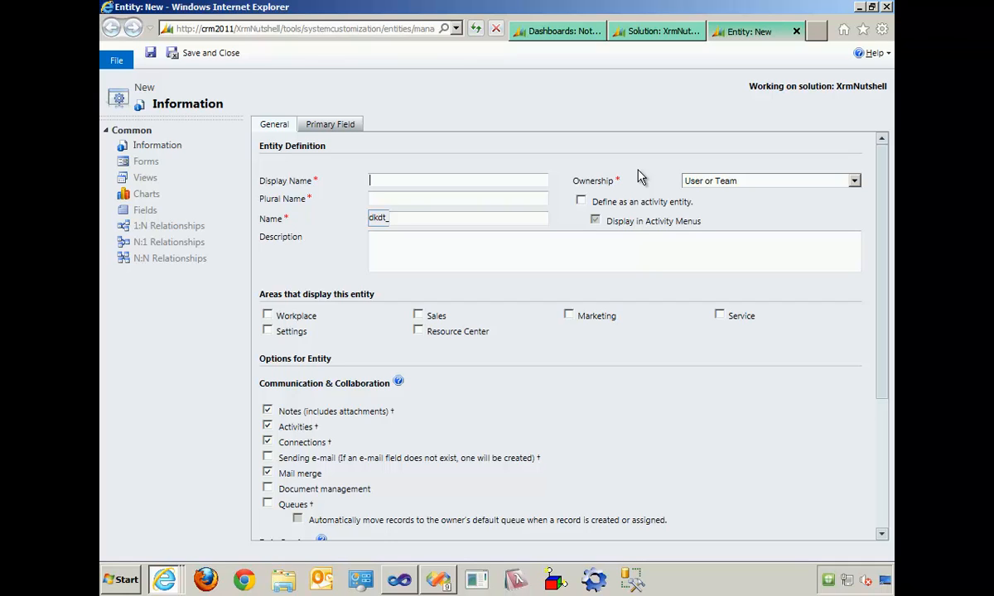
text(Parent)
click(715, 187)
click(717, 204)
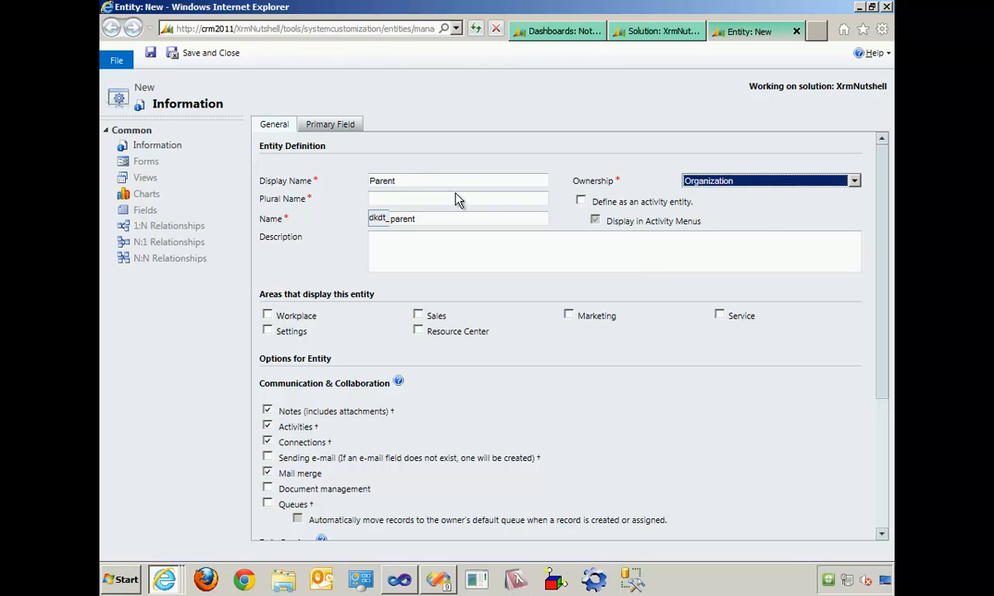
- Set the entity's plural name to Parents and capitalize its schema name as dkdt_Parent
click(455, 198)
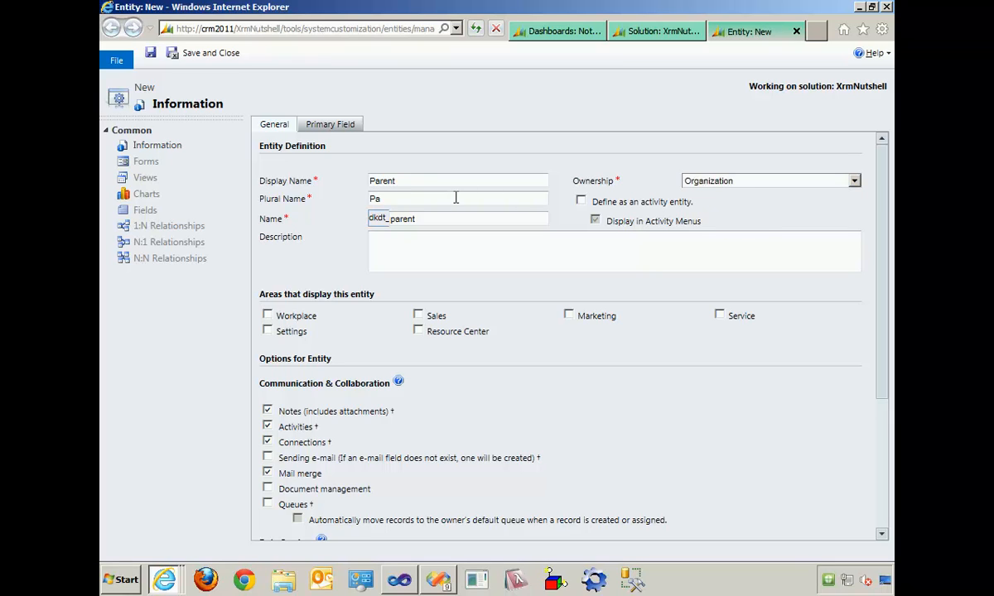
text(Parents)
key(Tab)
key(Home)
key(shift+Right)
text(P)
- Display the entity in Workplace and disable Notes, Activities, Connections, Mail merge, Duplicate detection and the Reading pane in CRM for Outlook
click(267, 316)
click(266, 412)
click(267, 425)
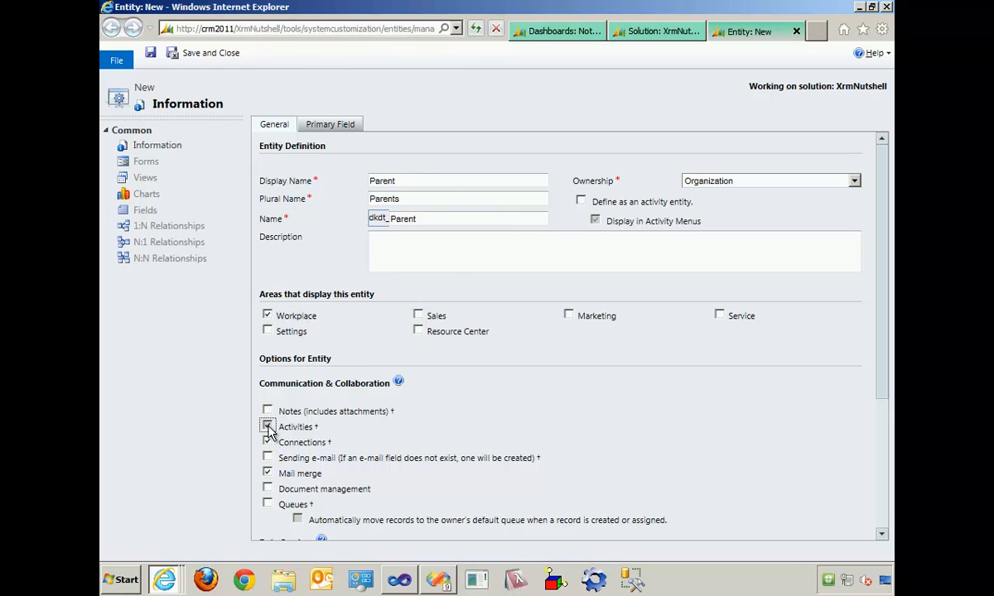
click(268, 442)
click(268, 473)
scroll(881, 489, down, 3)
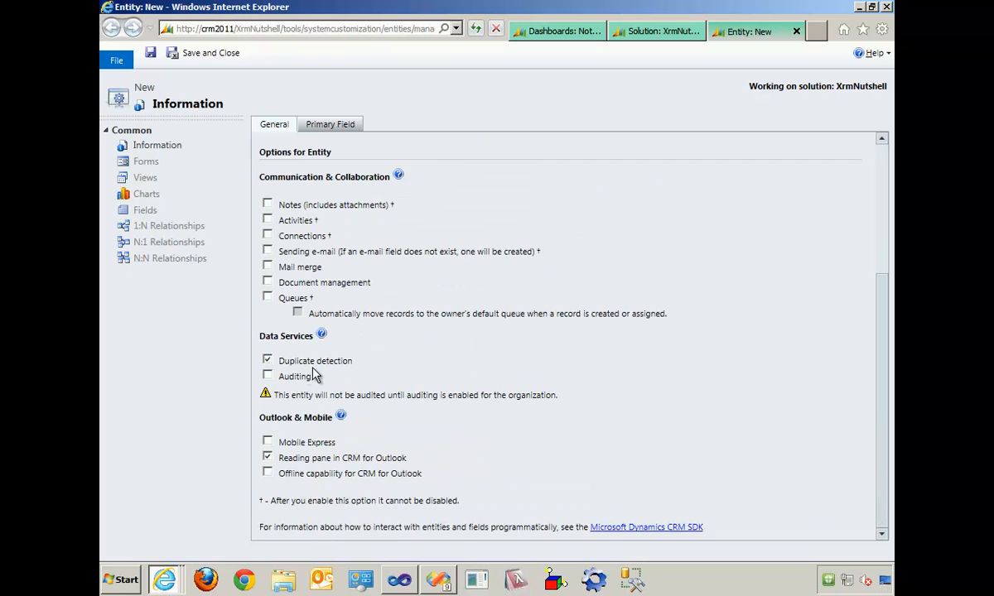
click(266, 362)
click(267, 457)
scroll(769, 431, up, 5)
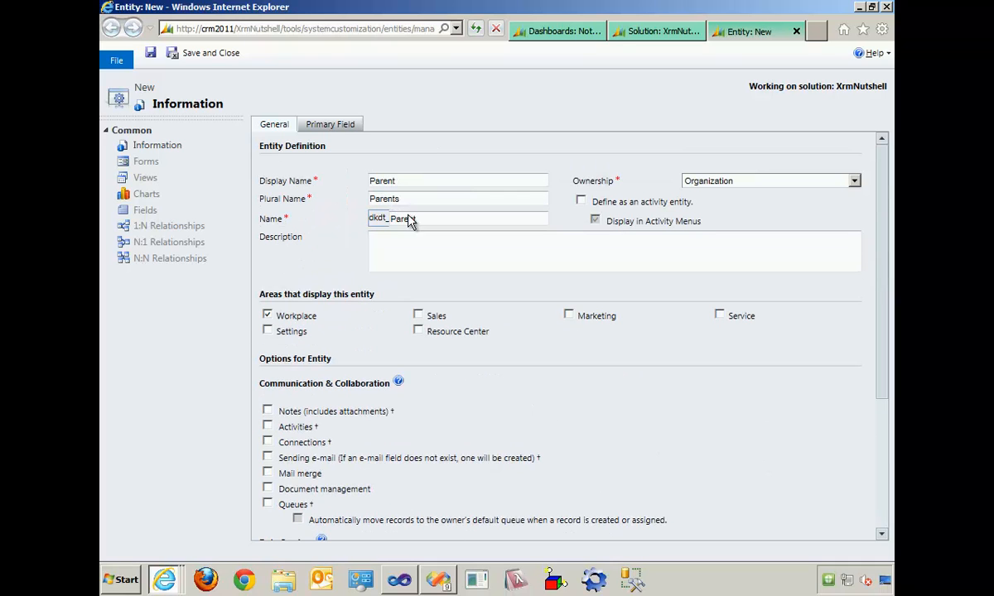
- Capitalize the primary field's schema name as dkdt_Name, leaving its requirement level at Business Required
click(323, 126)
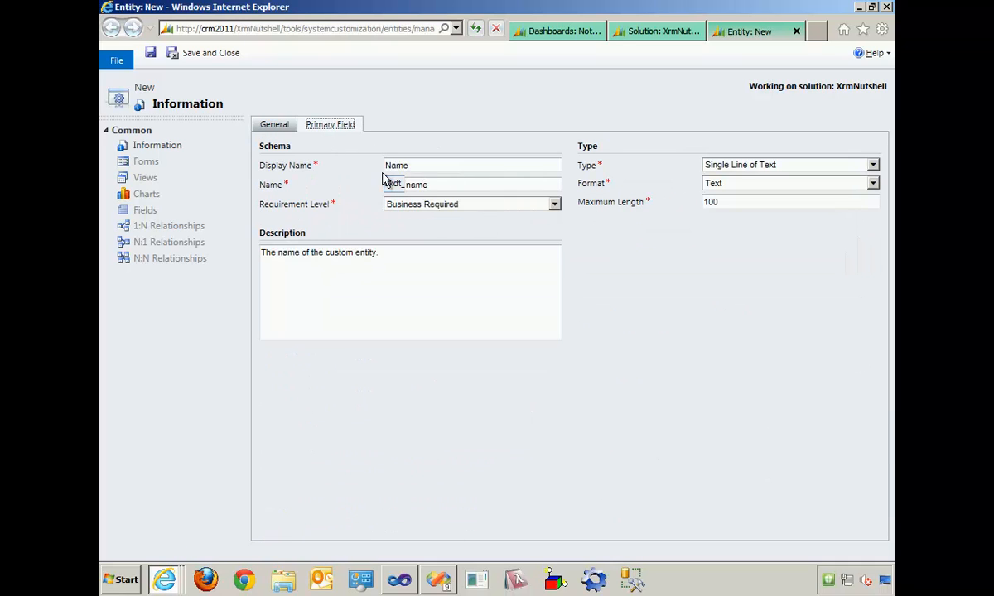
click(411, 185)
key(BackSpace)
text(N)
click(511, 210)
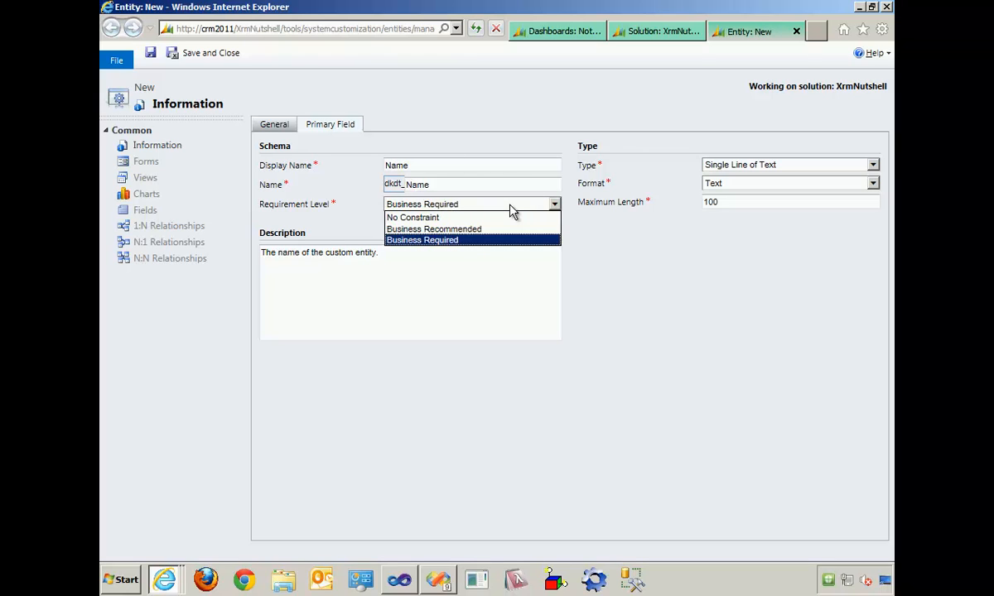
click(514, 207)
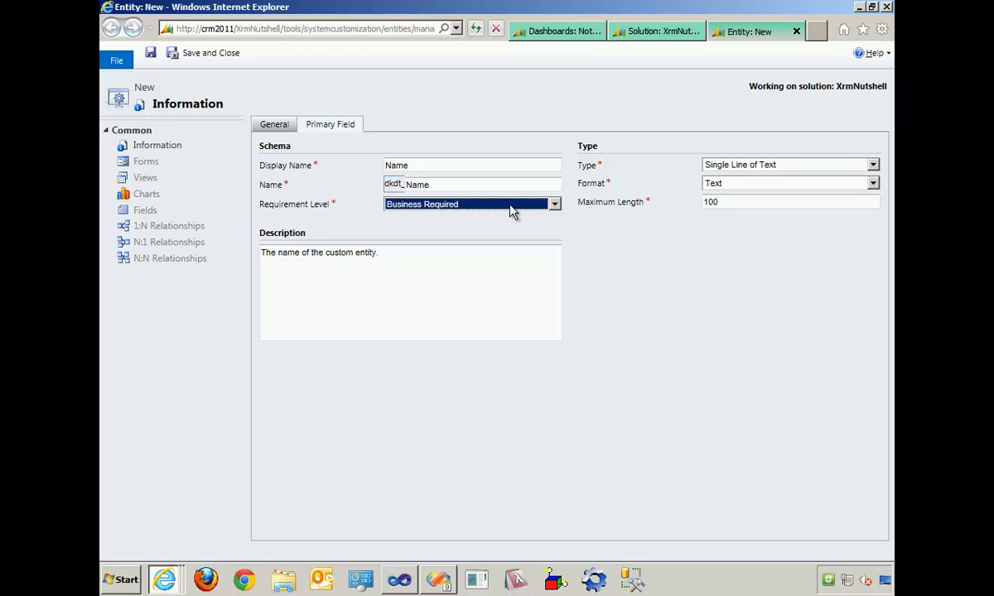
- Save and publish the Parent entity, and reload the administrator's main CRM page
click(276, 125)
click(151, 53)
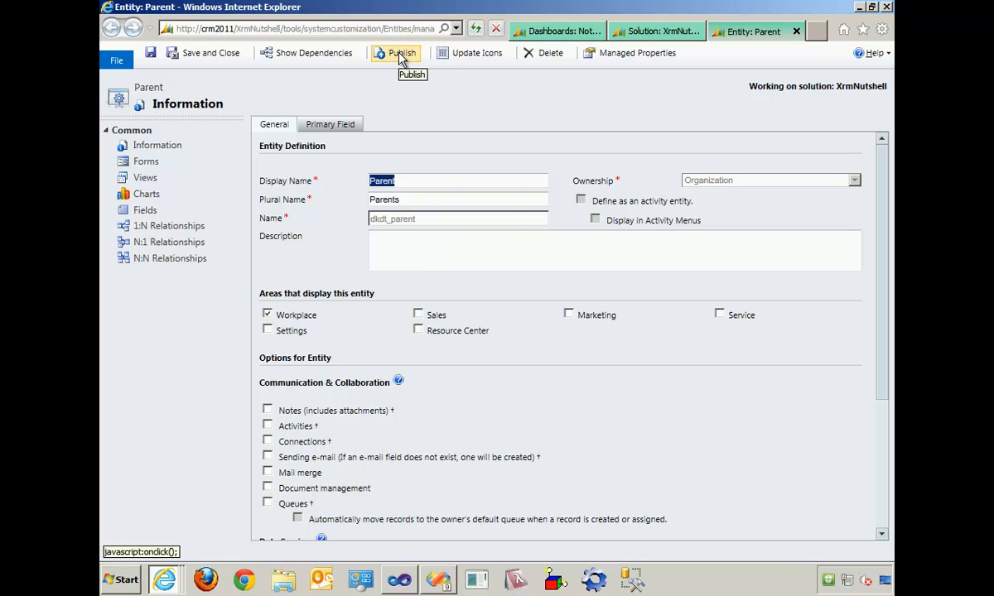
click(401, 53)
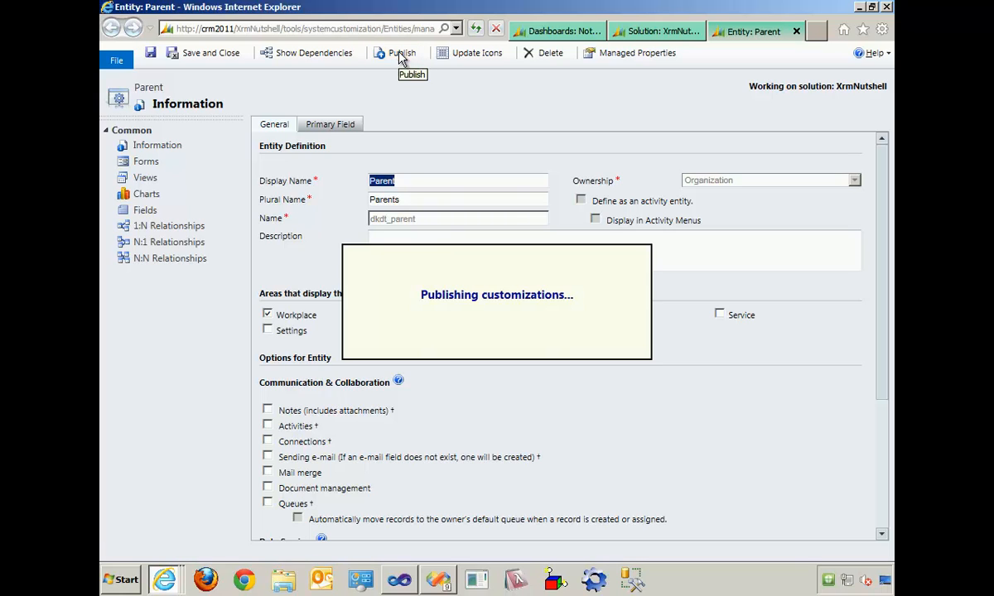
click(522, 33)
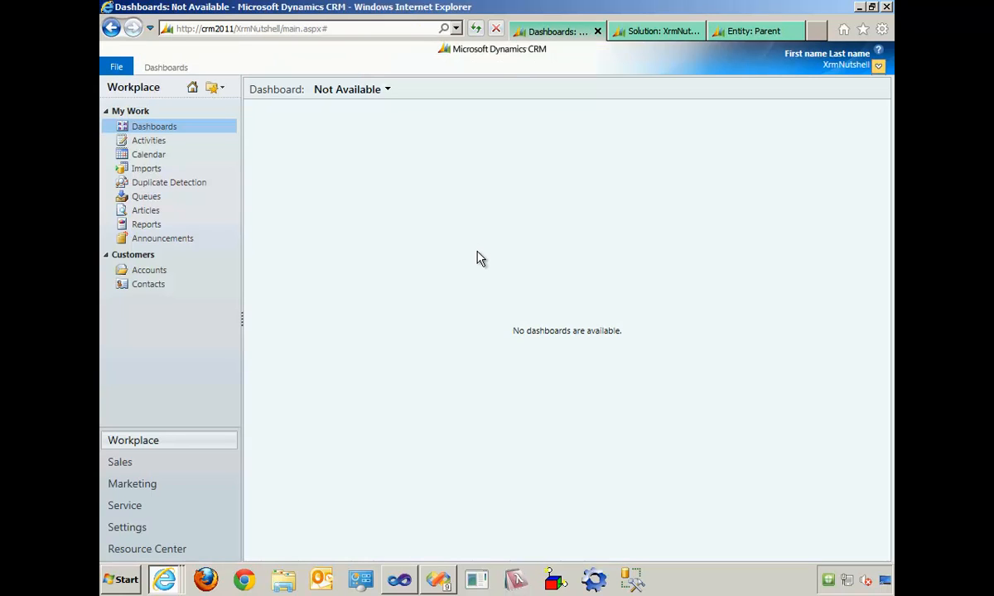
key(F5)
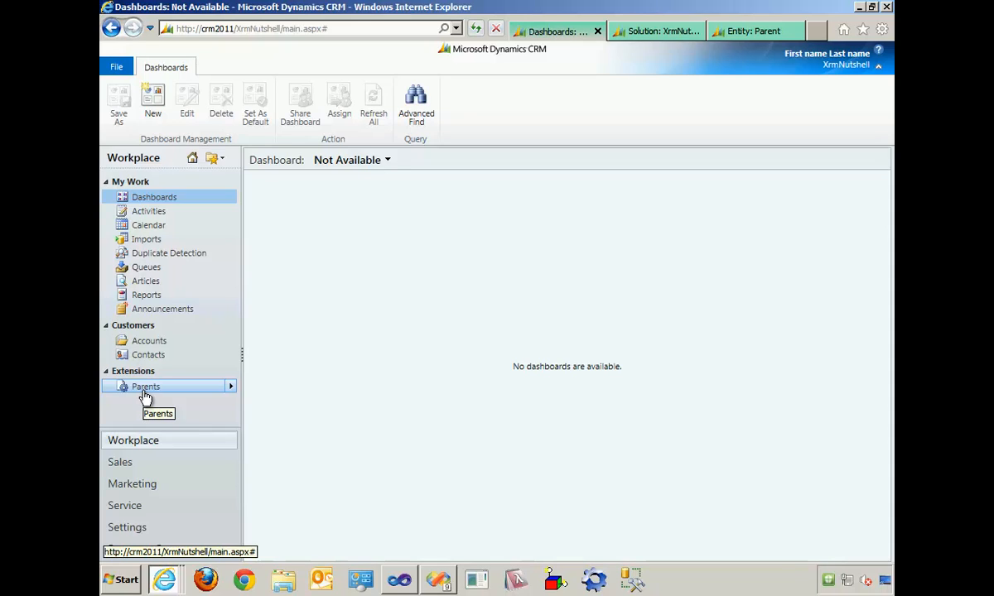
- Examine the Parents list and a blank Parent form as administrator, and reload the test user's CRM page to check for the entity
click(145, 390)
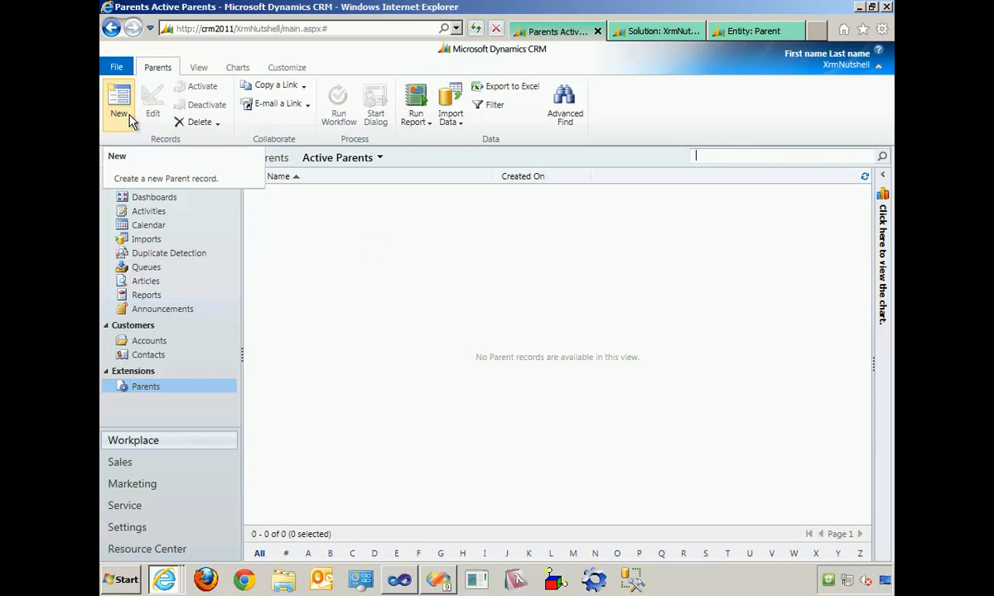
click(131, 121)
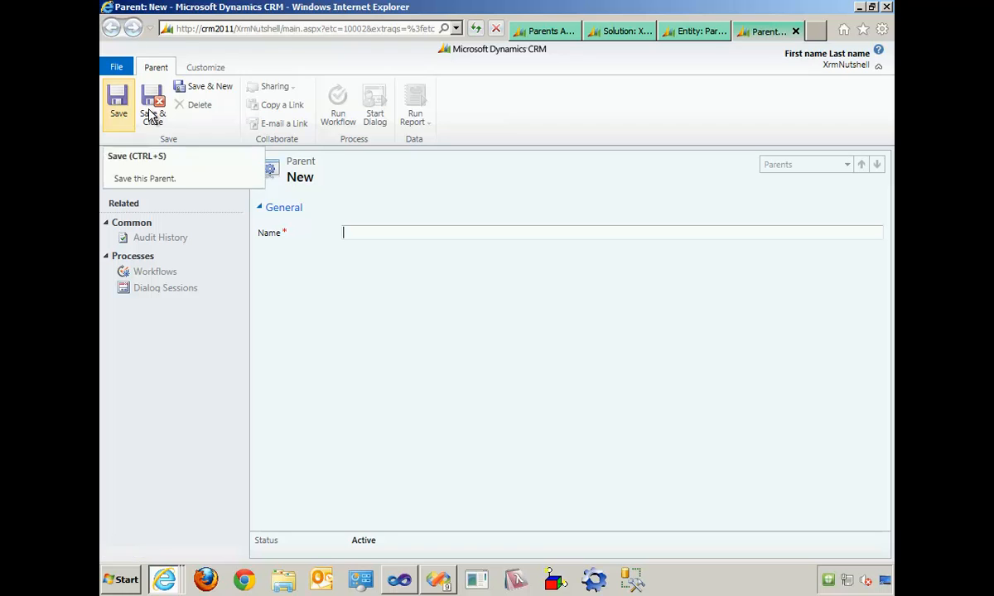
click(795, 32)
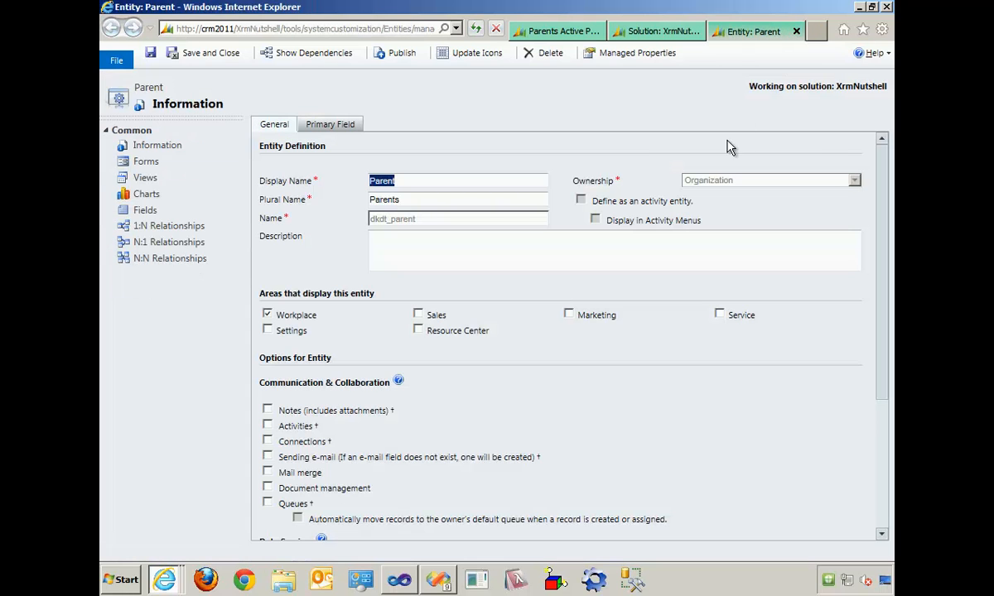
key(alt+Tab)
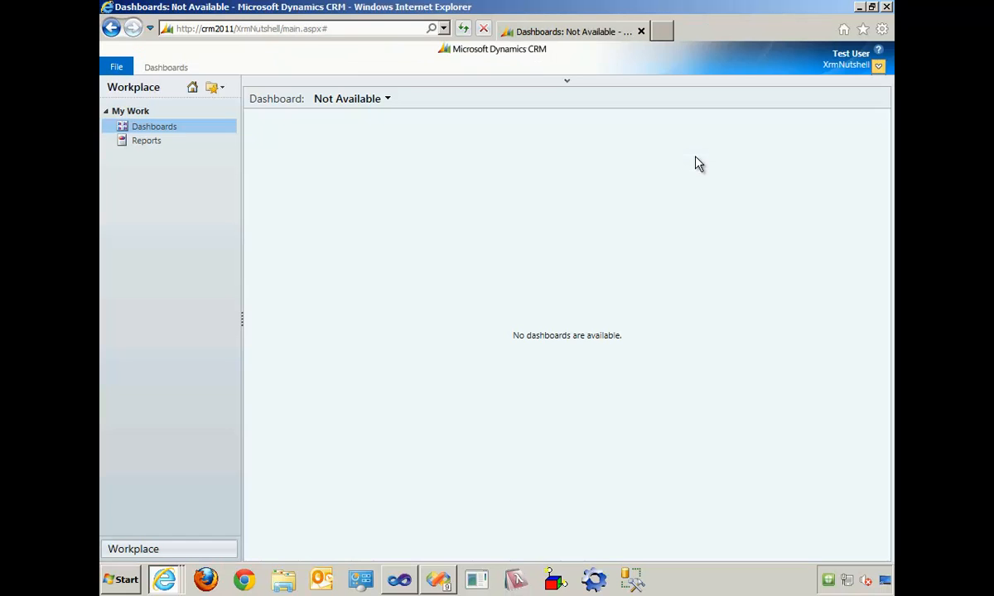
key(F5)
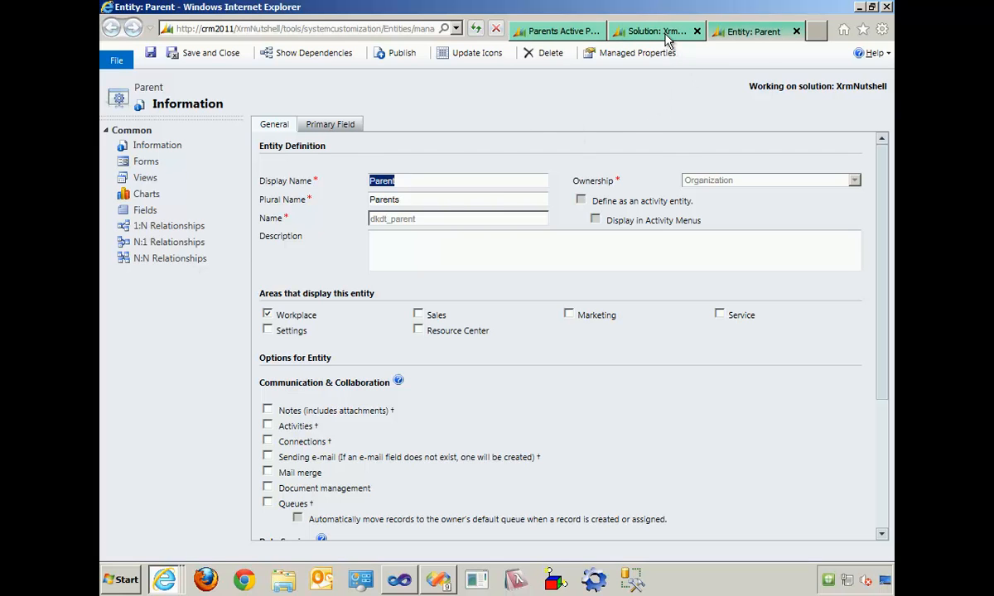
- Grant the Read Only security role organization-level Read access to the Parent custom entity, and save and close the role
click(623, 31)
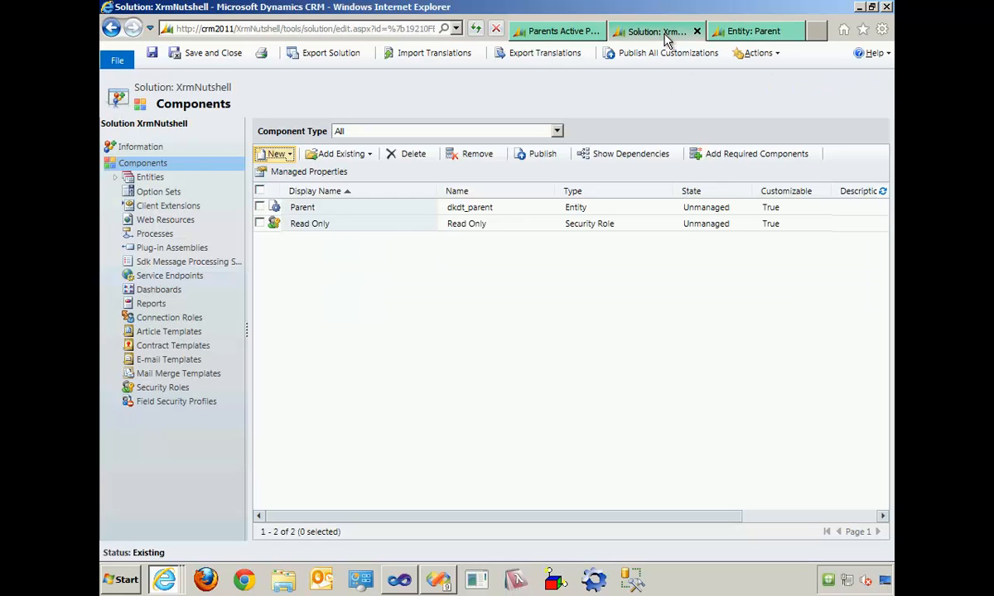
double_click(325, 225)
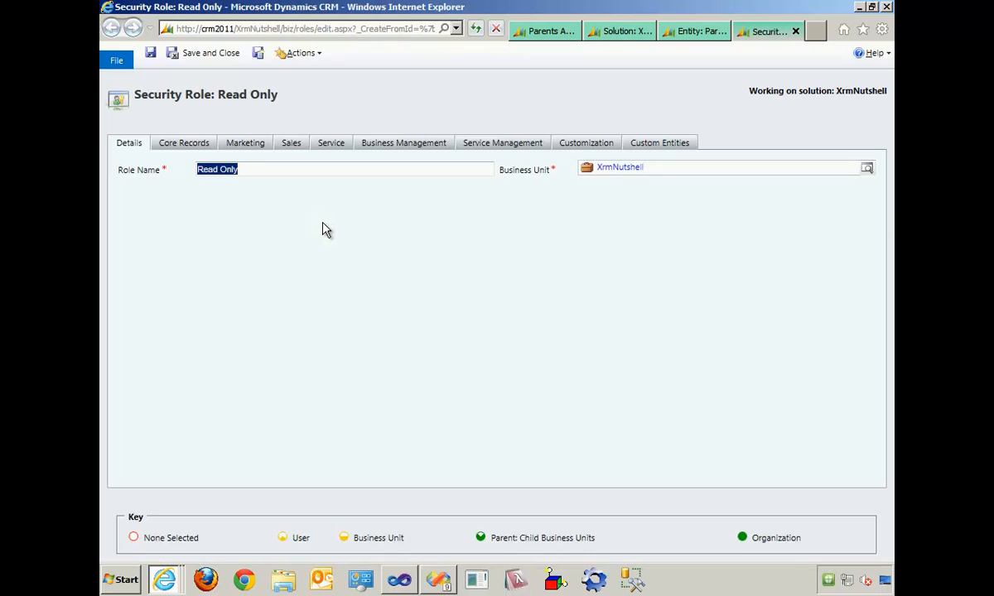
click(660, 146)
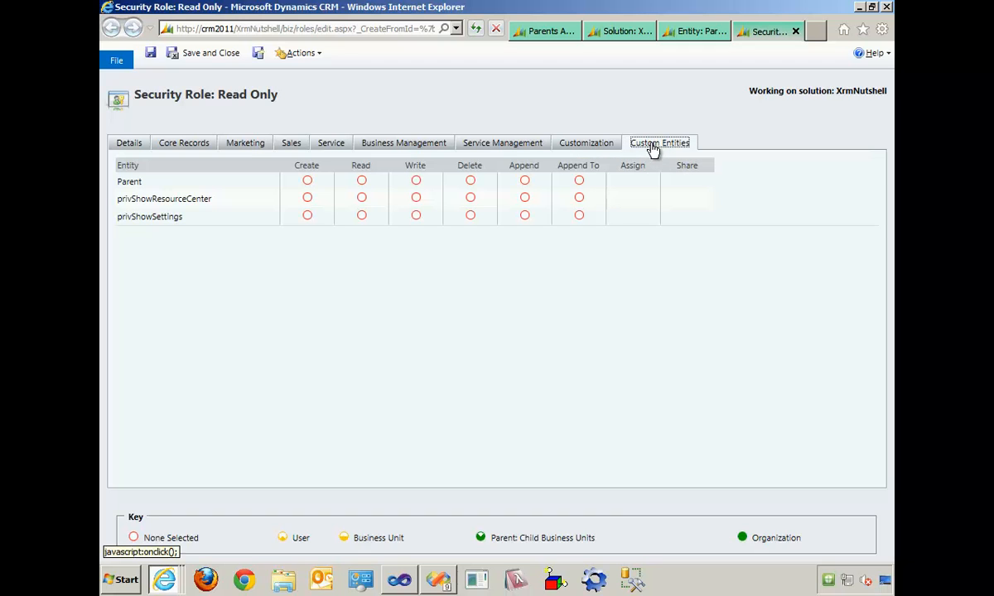
click(363, 184)
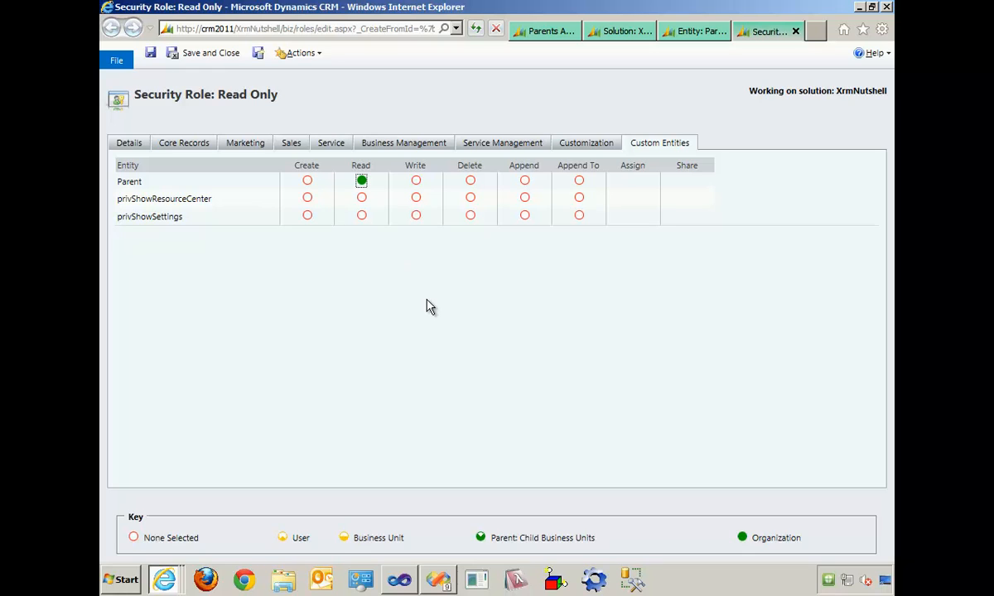
click(218, 60)
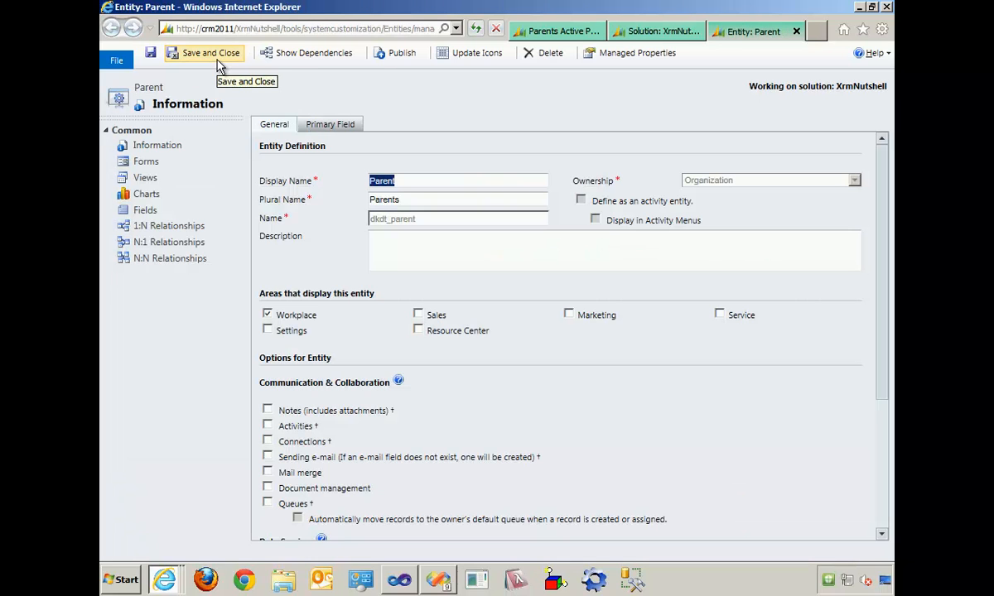
- Reload CRM as the test user and examine the Parents list's available commands and its Advanced Find query
key(alt+Tab)
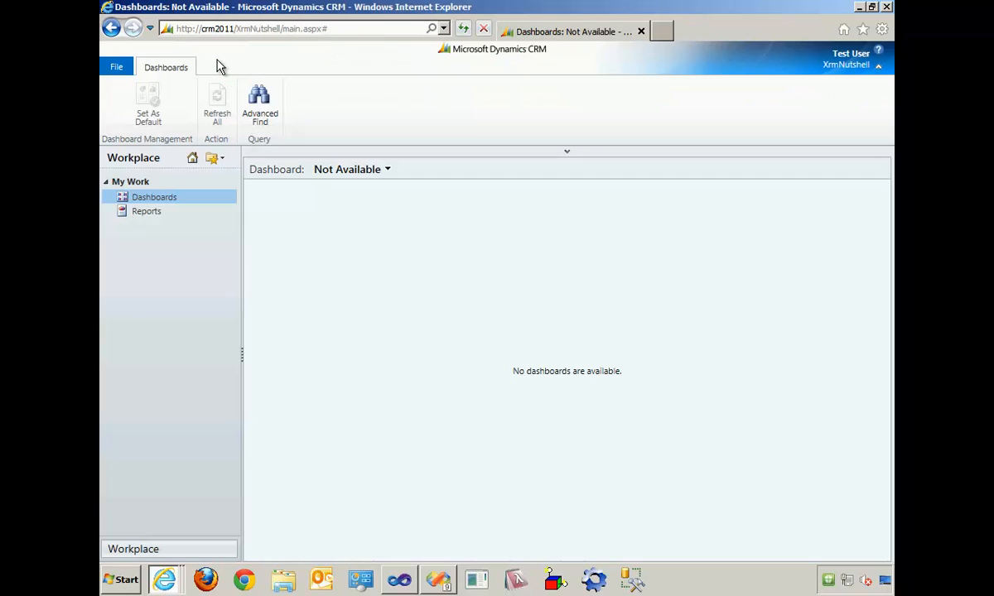
click(464, 30)
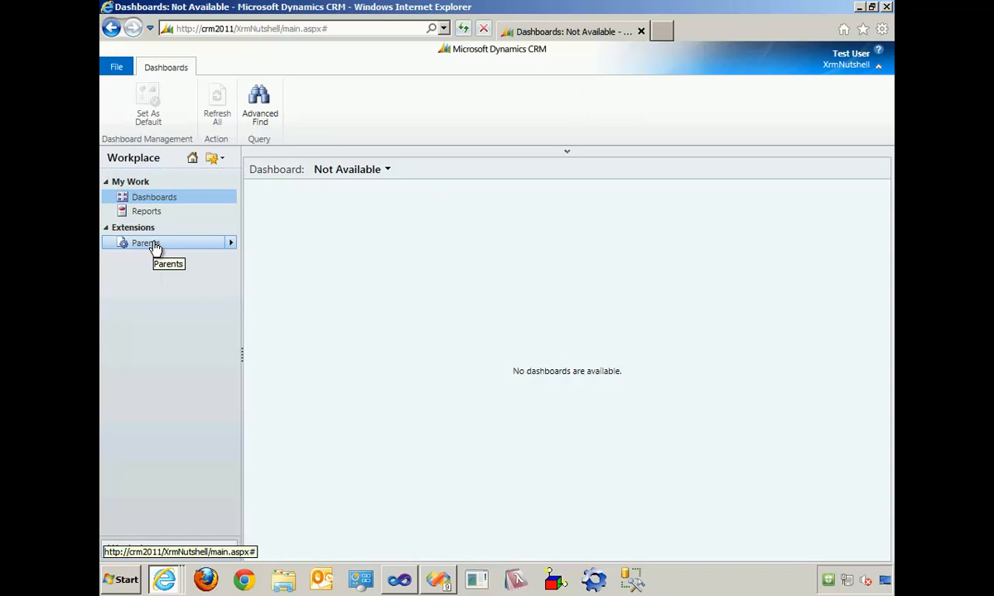
click(154, 245)
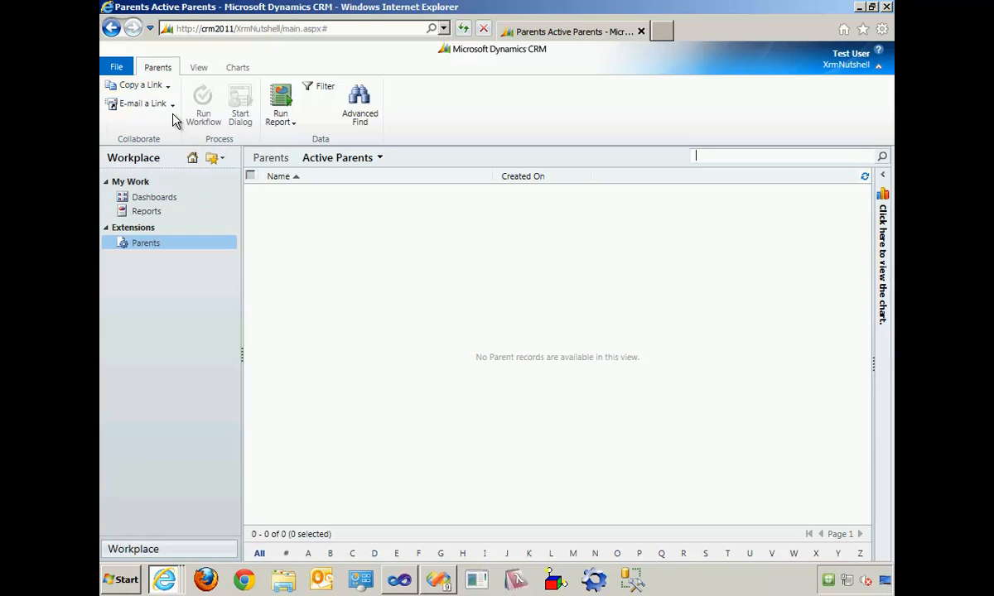
click(362, 120)
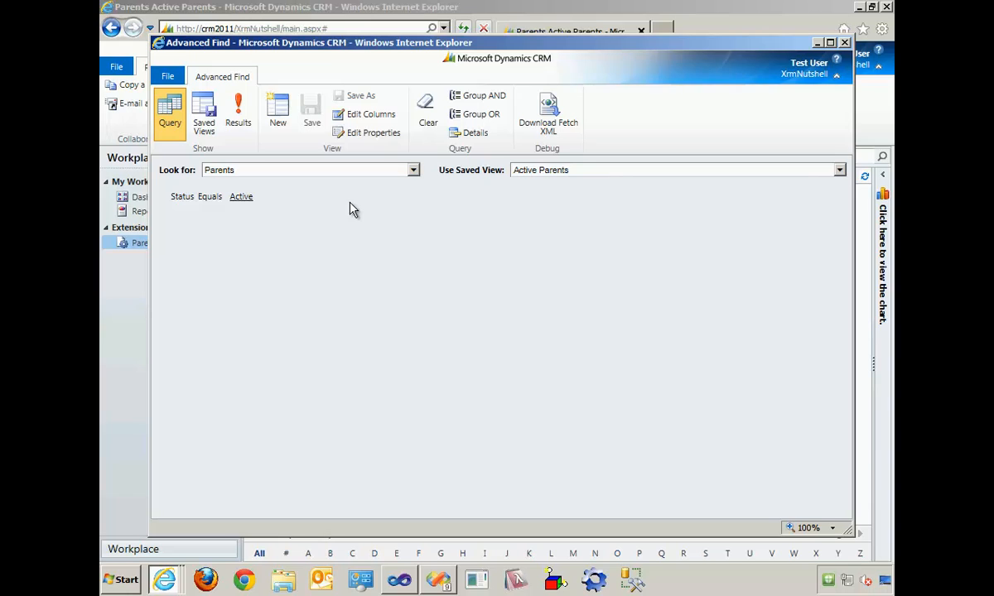
click(844, 42)
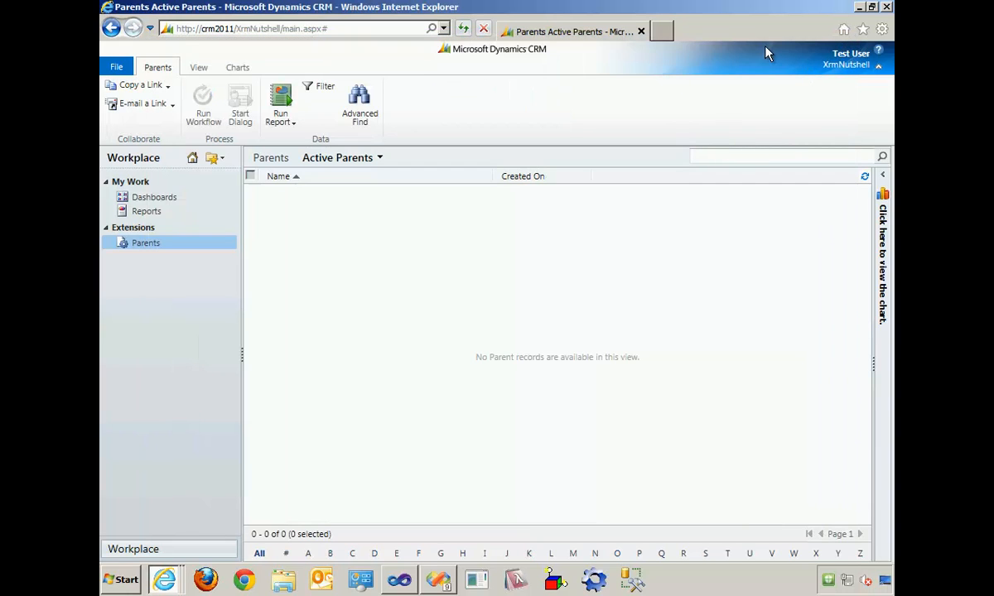
- In the administrator session, examine the Parent entity's fields by switching between the All and Custom views, ending on Custom
key(alt+Tab)
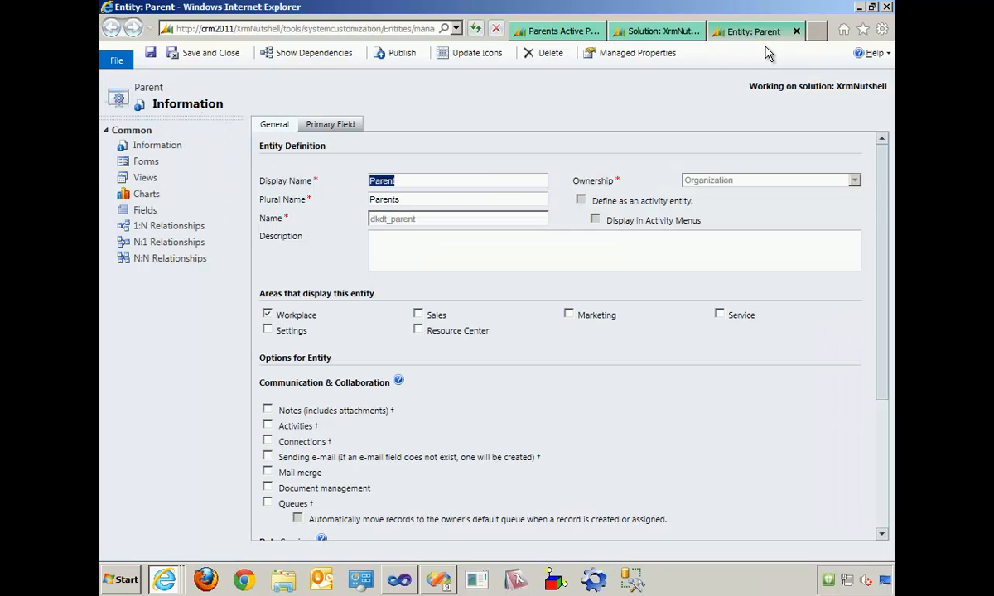
click(147, 212)
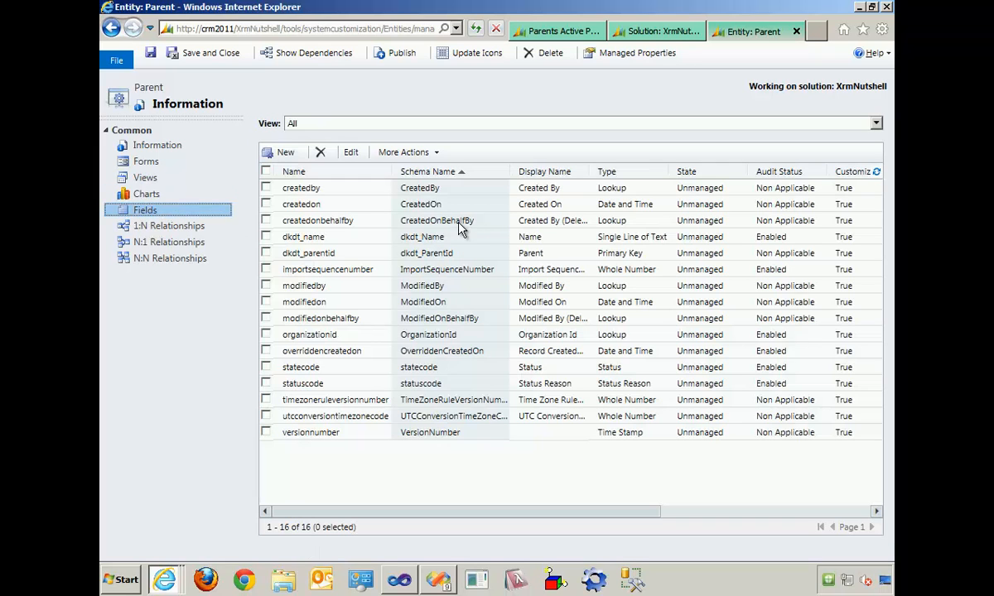
click(339, 124)
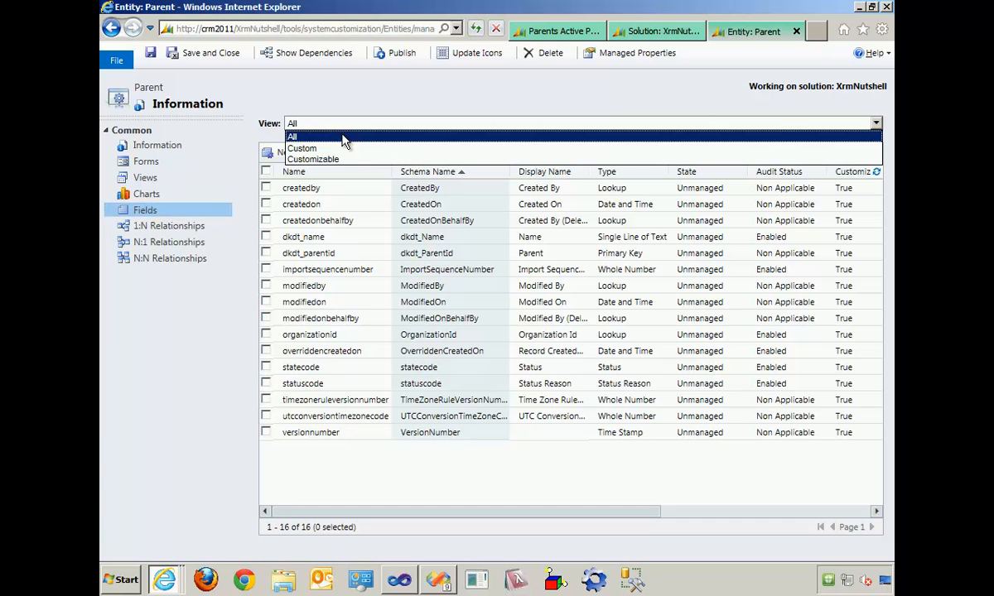
click(345, 148)
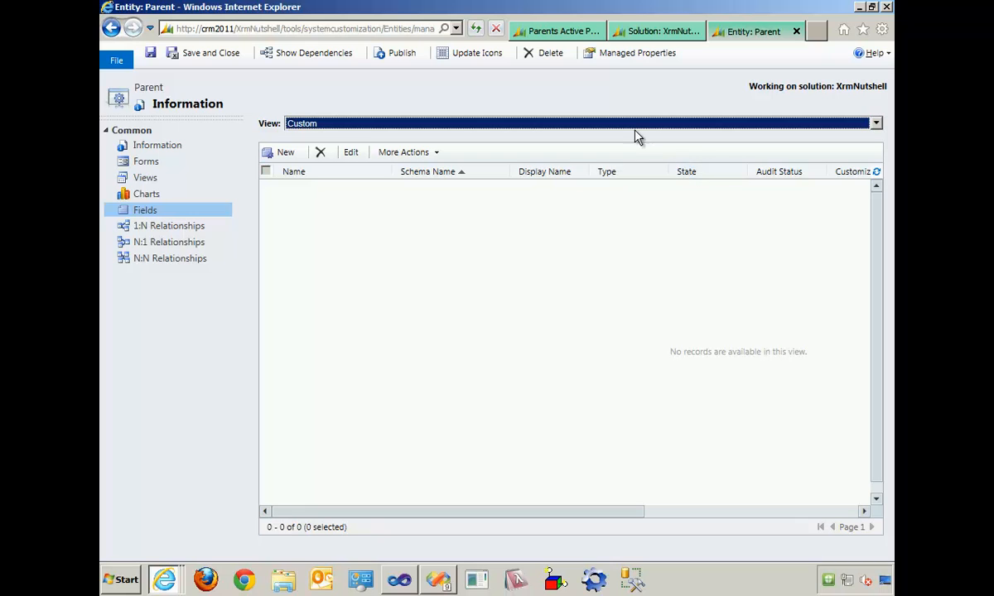
click(595, 123)
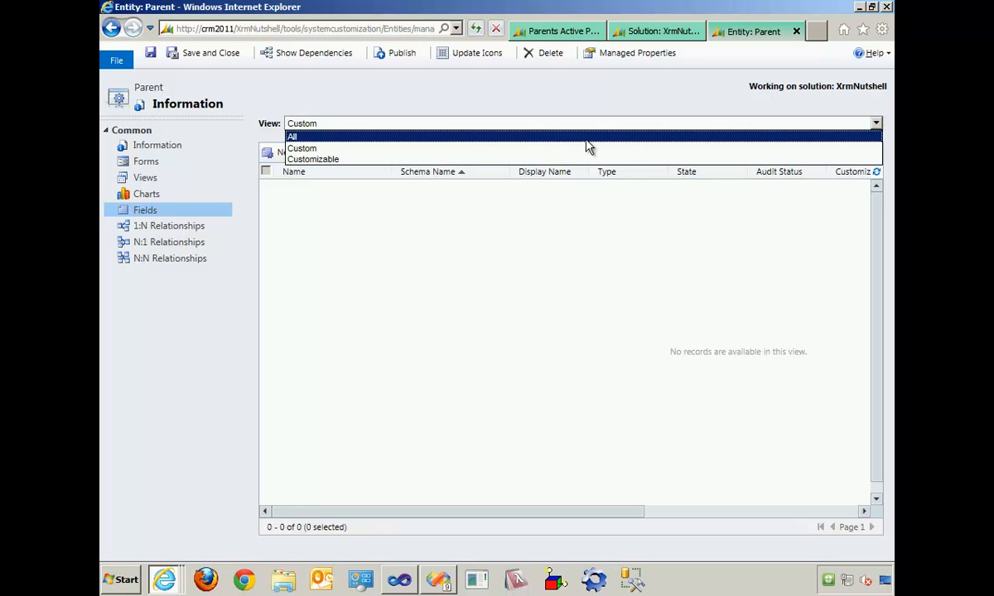
click(588, 138)
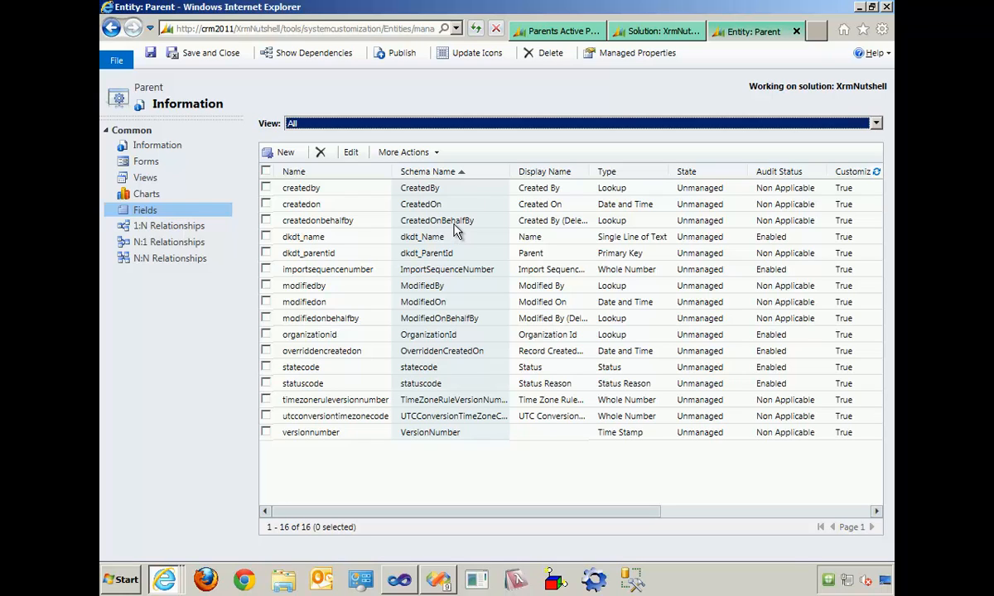
click(404, 126)
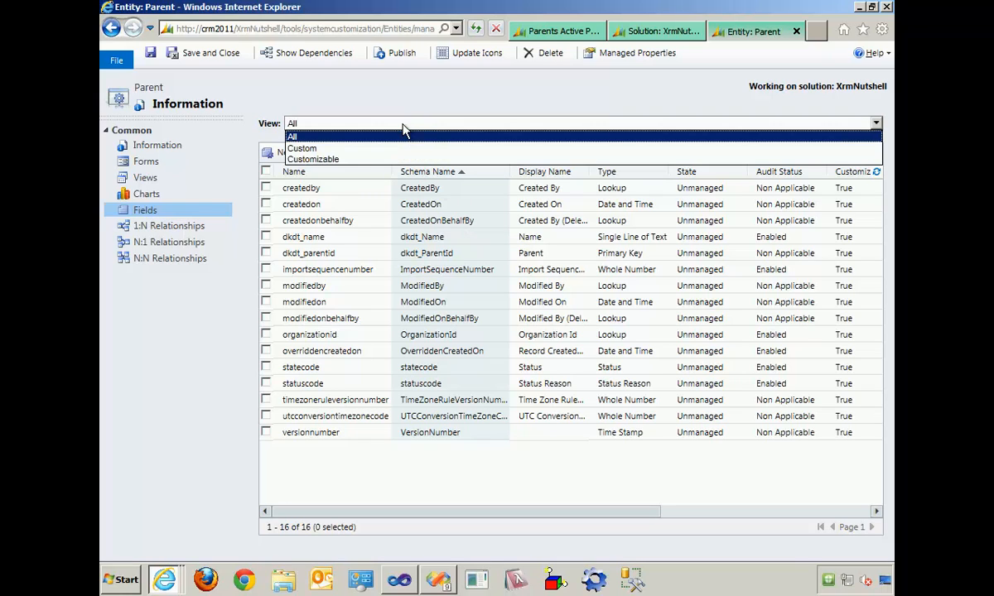
click(331, 149)
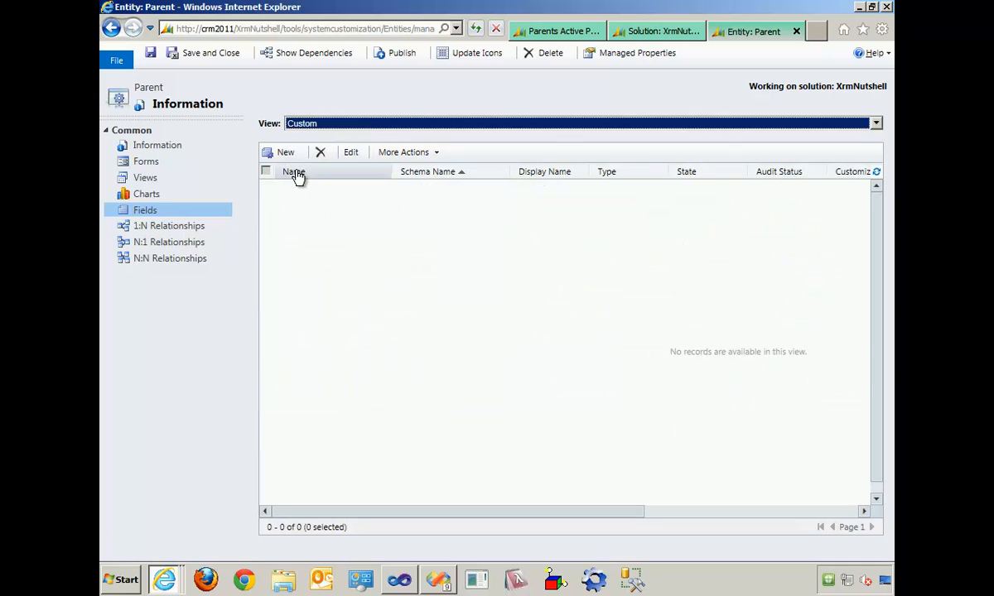
- Start a new Parent field with the display name First Name and the requirement level Business Required
click(284, 151)
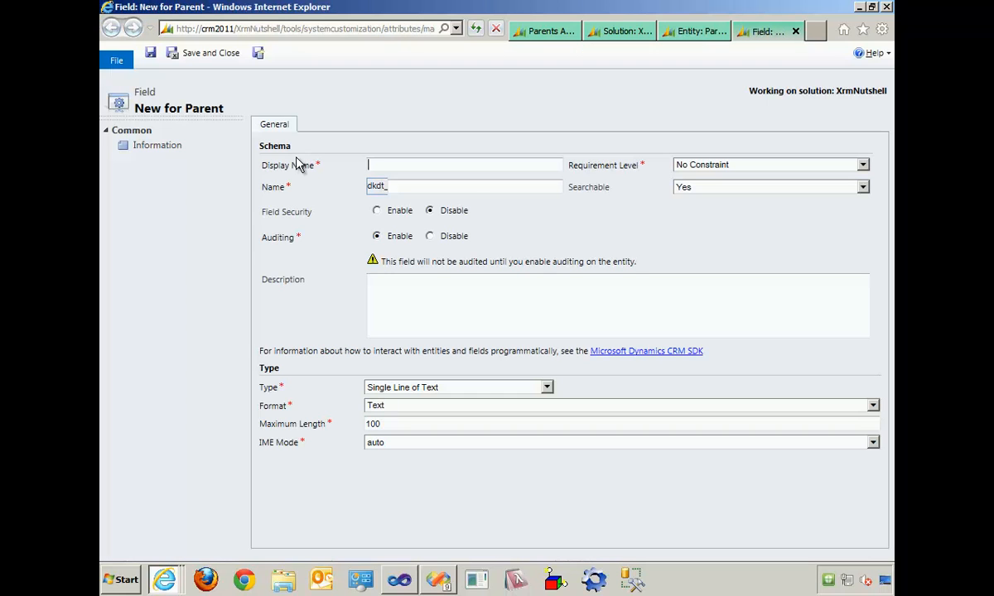
text(First Name)
key(Tab)
click(792, 166)
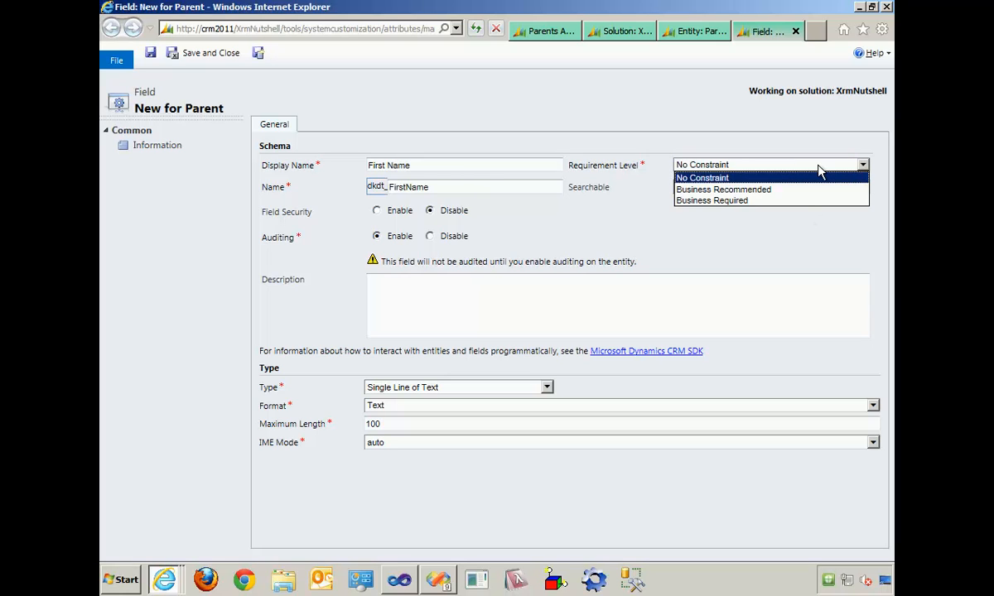
click(803, 202)
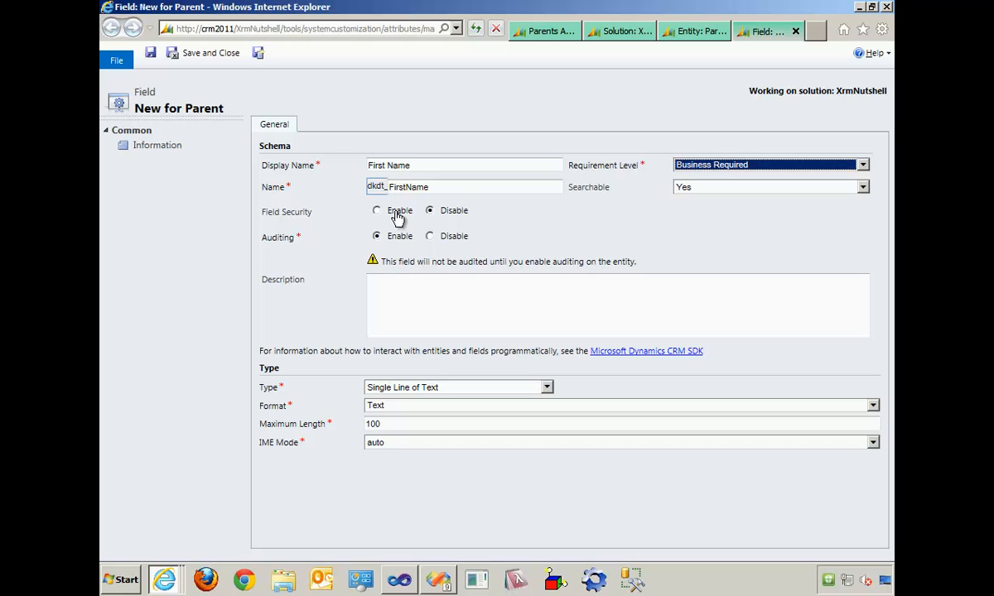
- Disable auditing for the First Name field, keep its type as Single Line of Text, and save it, opening another new field
click(463, 239)
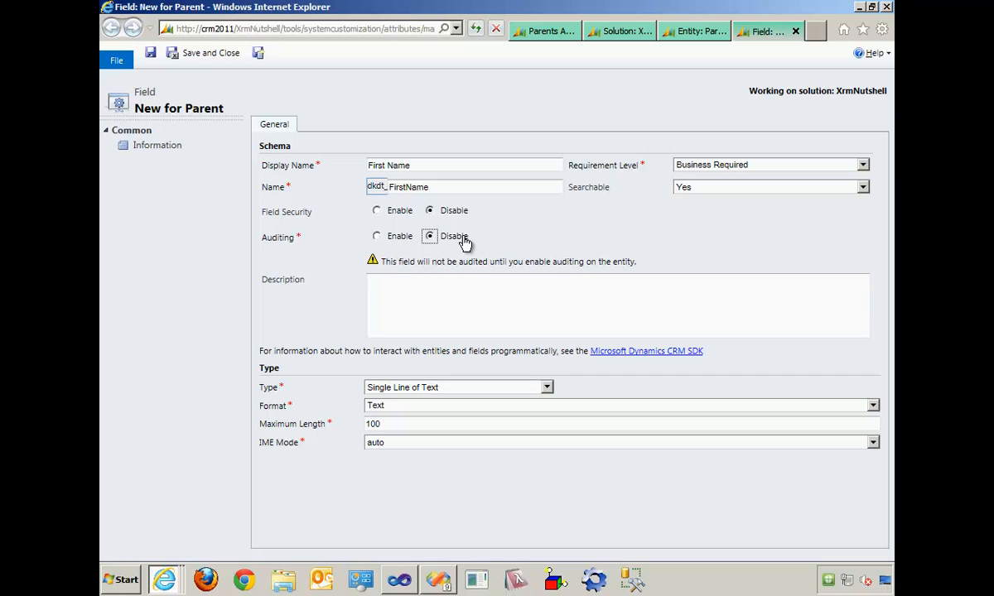
click(521, 388)
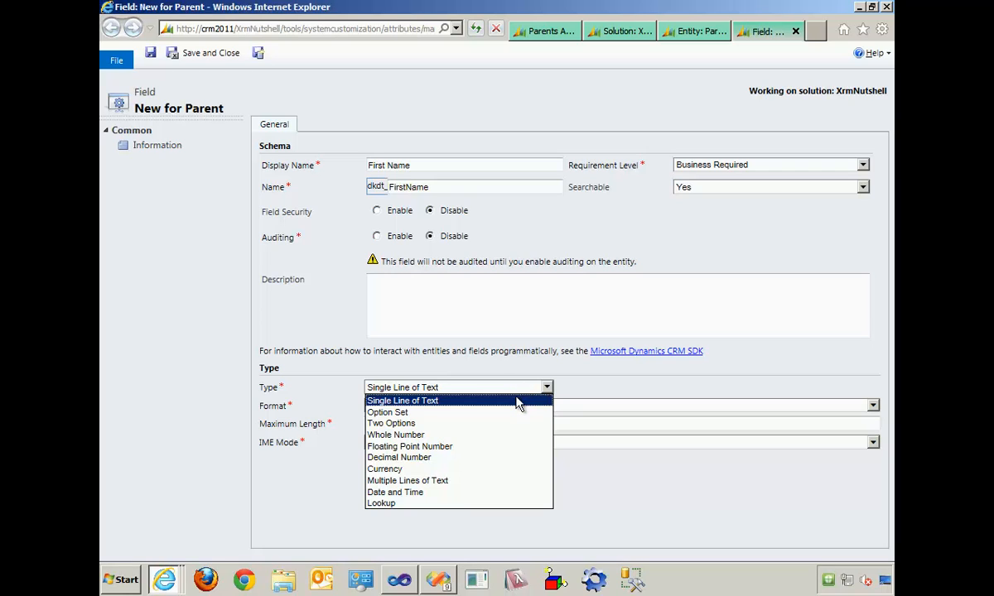
click(517, 401)
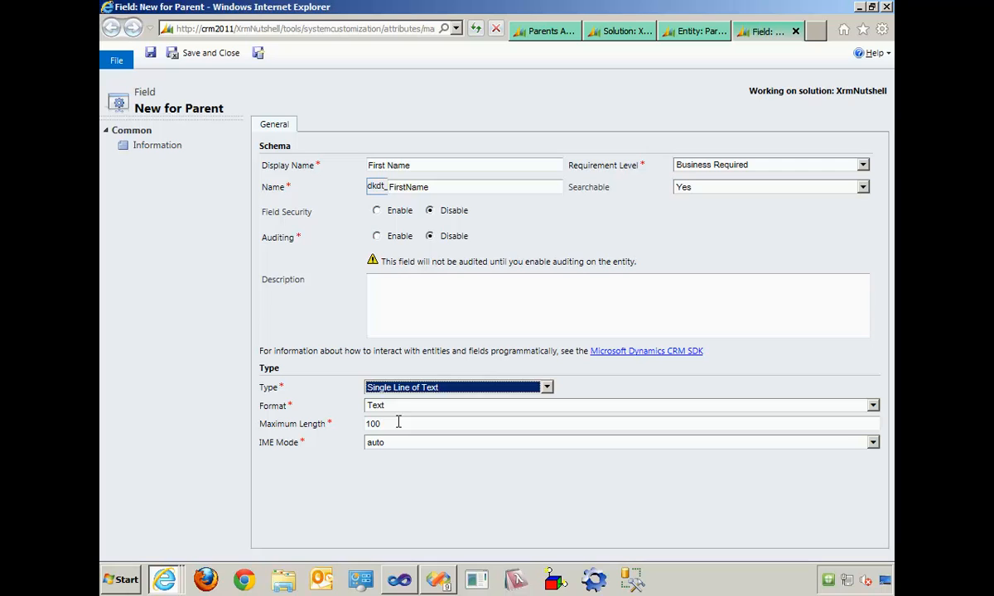
click(260, 54)
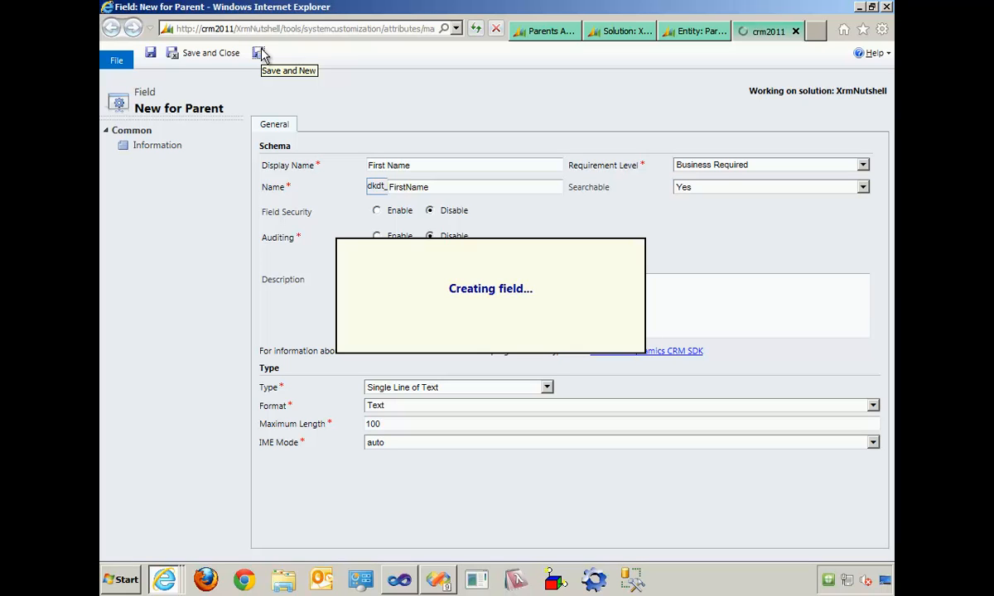
- Create a Last Name field with requirement level Business Required and auditing disabled, and save it, opening another new field
click(411, 164)
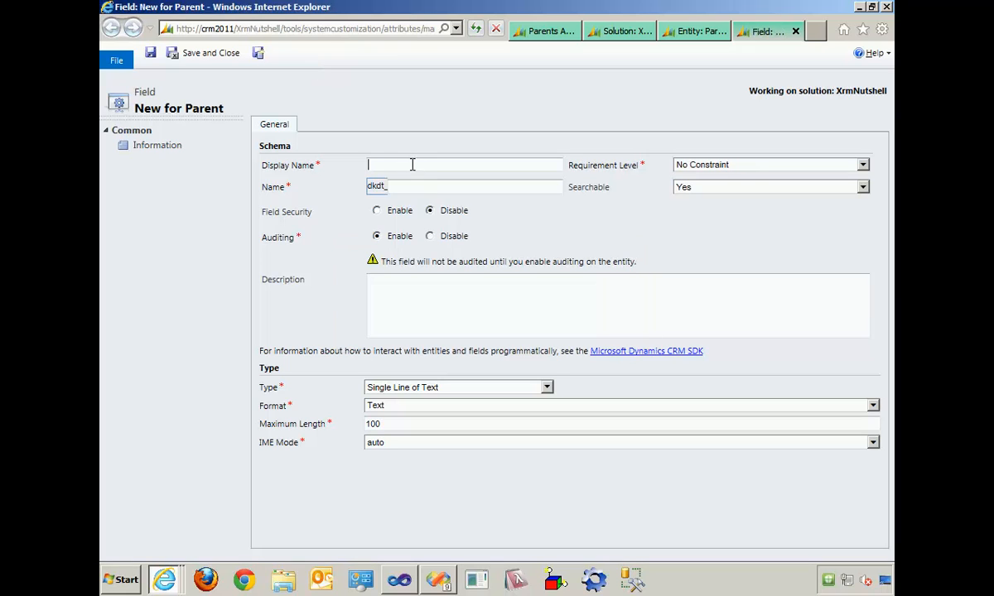
text(Last Name)
key(Tab)
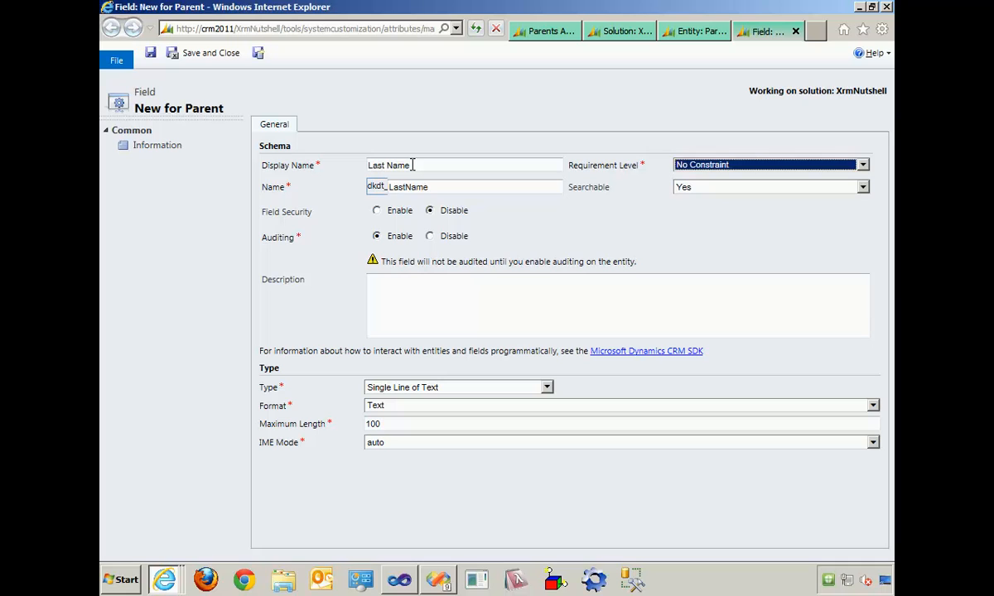
click(754, 168)
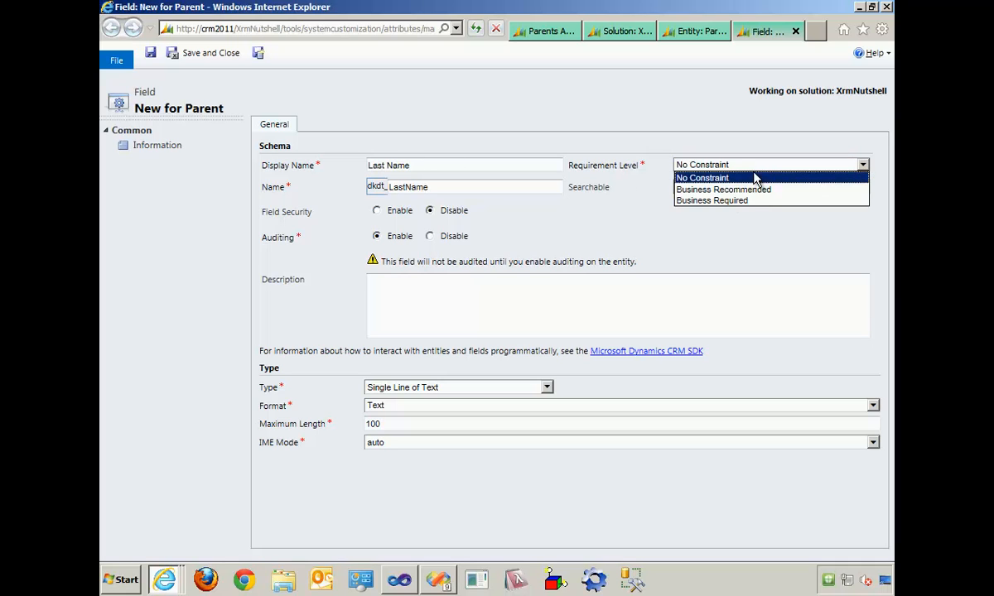
click(750, 200)
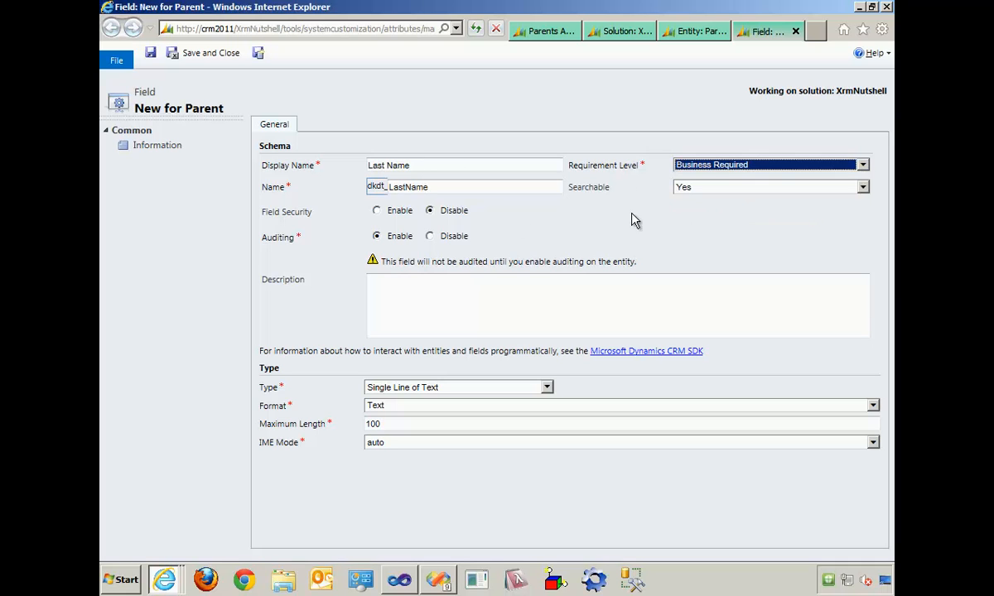
click(446, 236)
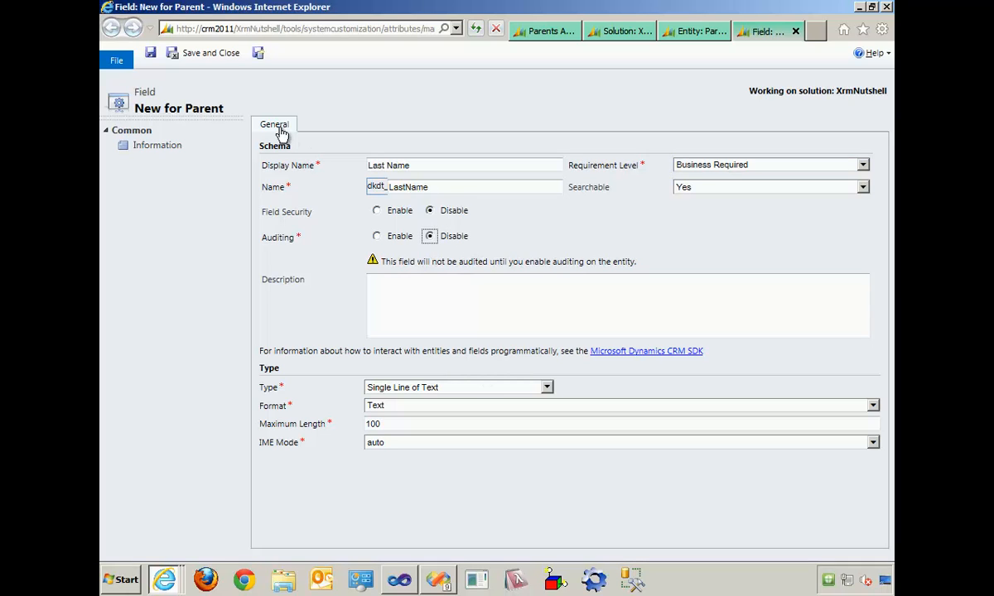
click(259, 54)
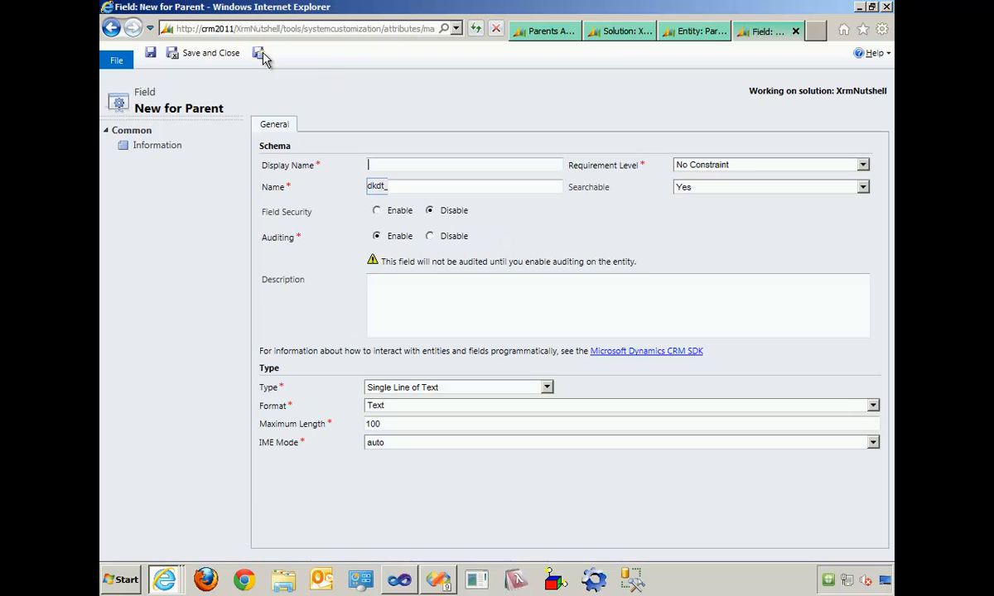
- Create a field named MIddle Name with requirement level Business Recommended and auditing disabled, and save it, opening another new field
click(424, 166)
text(Middle Name)
key(Tab)
click(794, 166)
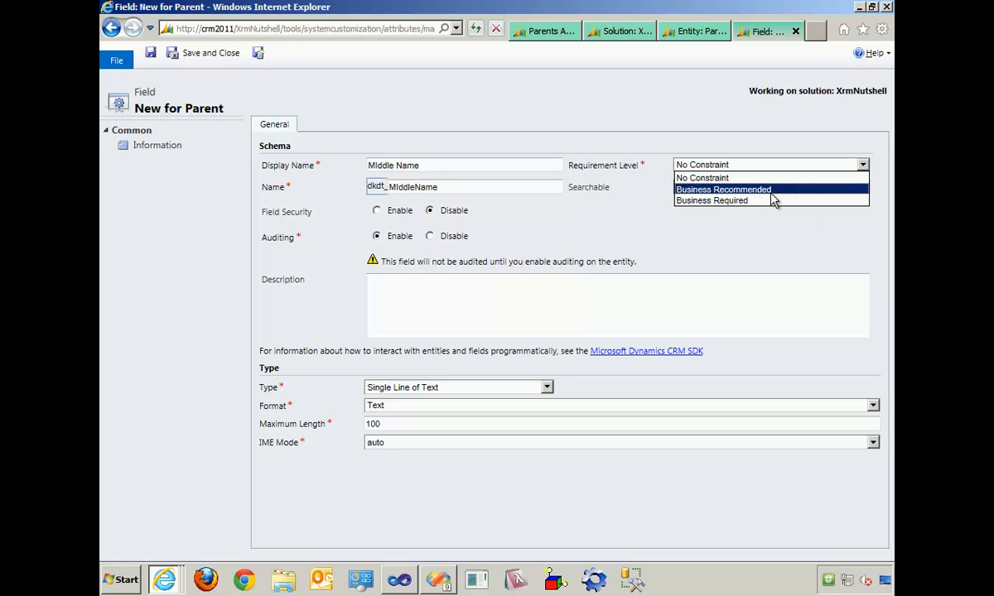
click(770, 191)
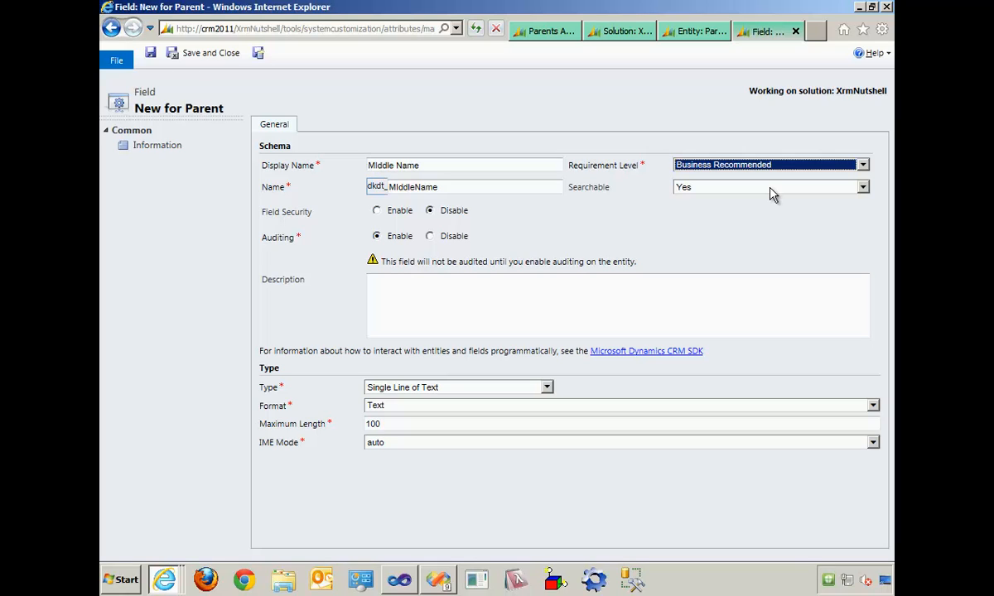
click(451, 238)
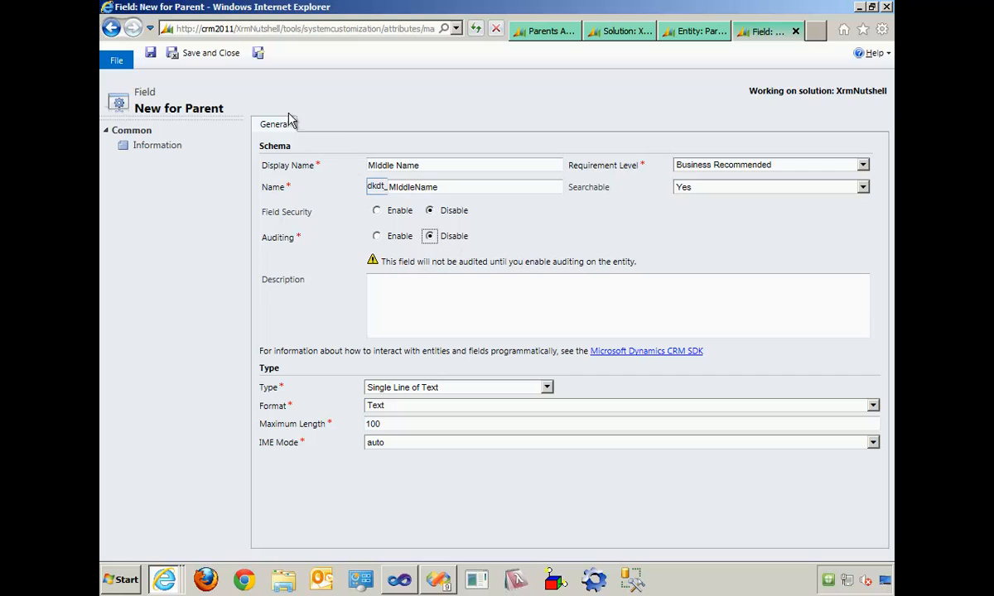
click(259, 55)
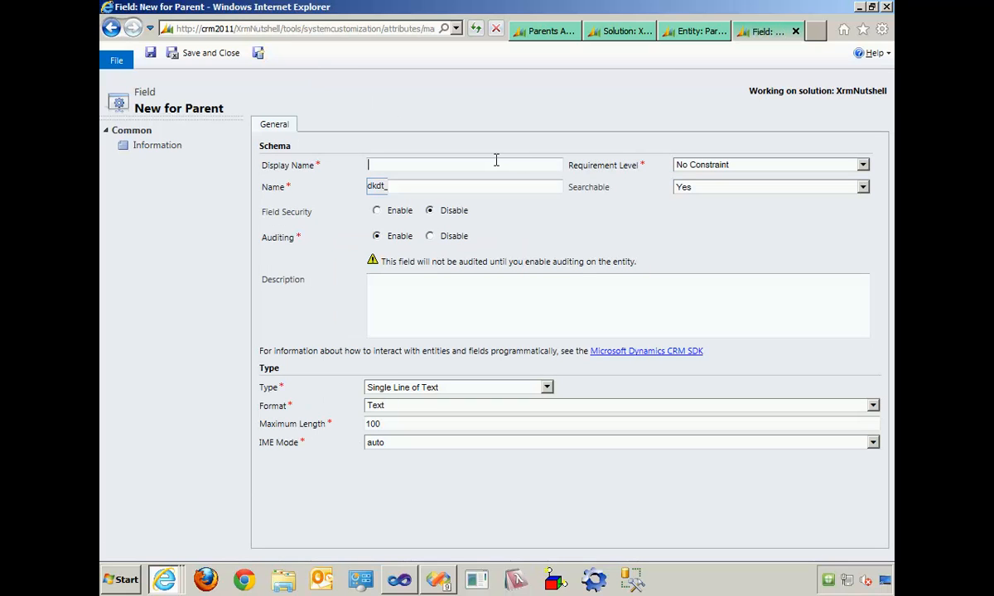
- Create a Date Of Birth field of type Date and Time with the Date Only format, and save it, opening another new field
text(Date Of Birth)
key(Tab)
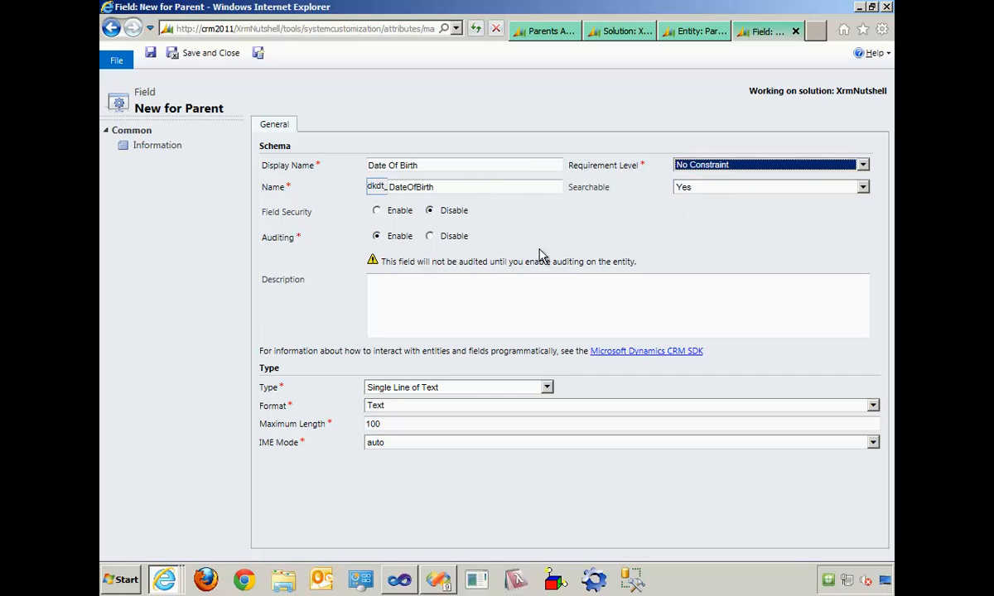
click(547, 387)
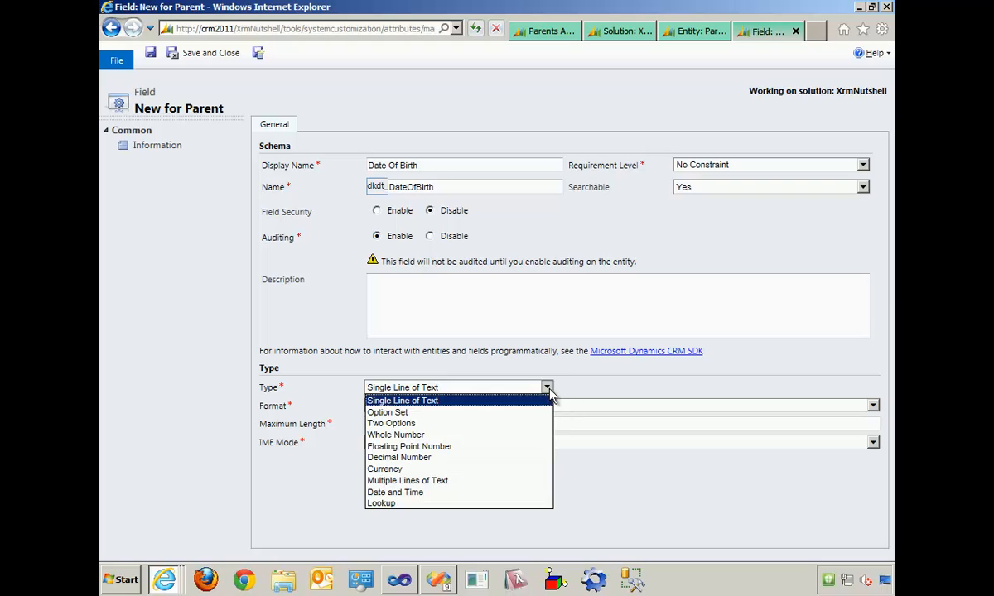
click(493, 494)
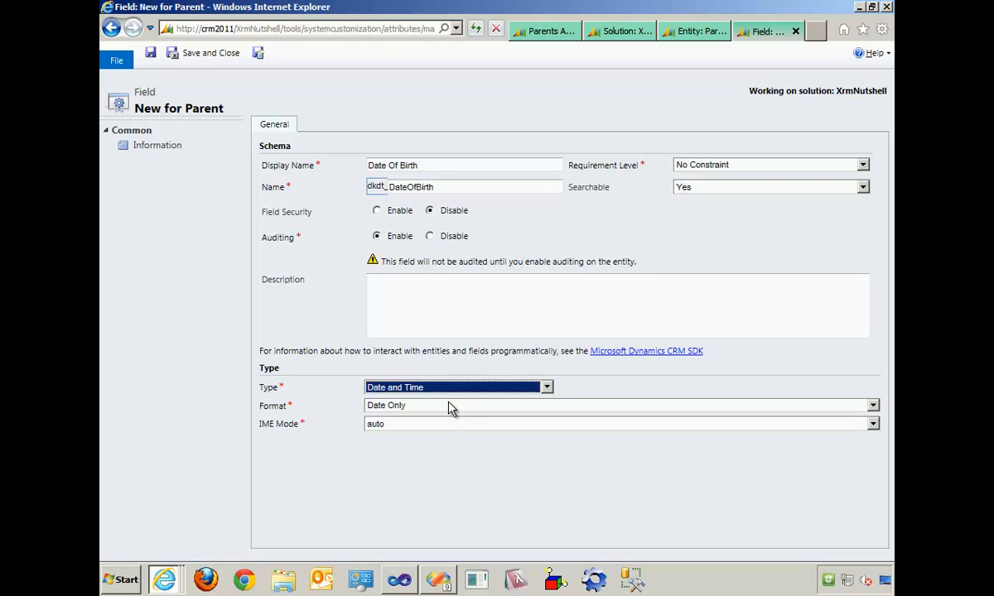
click(259, 54)
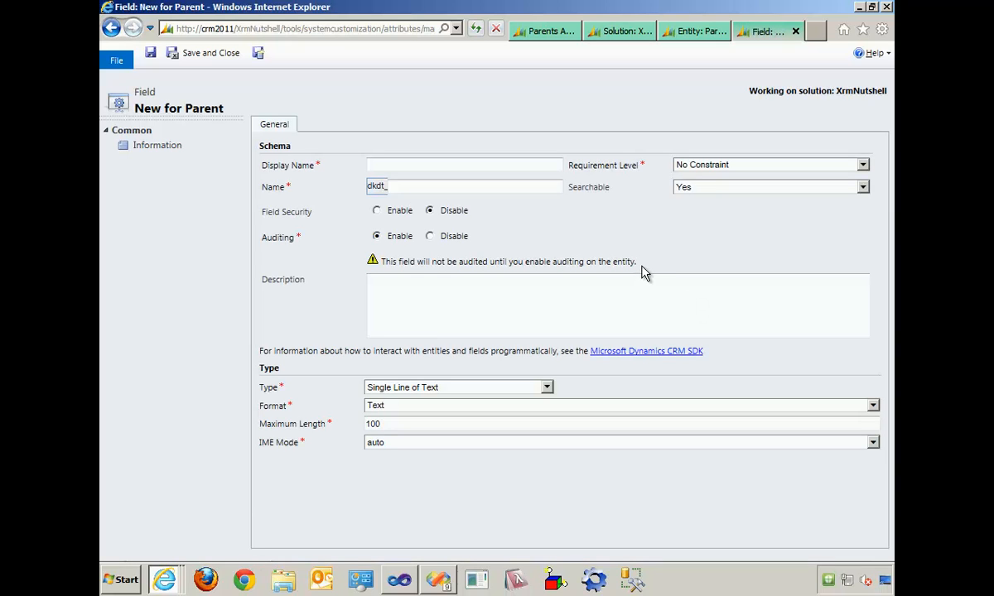
- Start an Eye Color field with auditing disabled, and make it an Option Set type that uses an existing option set
text(Eye Color)
key(Tab)
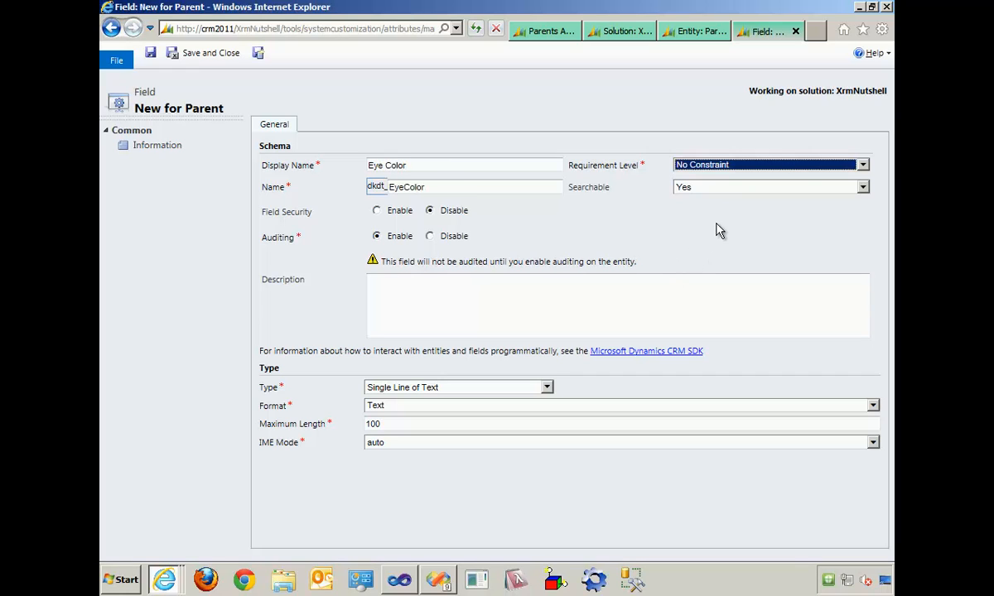
click(454, 238)
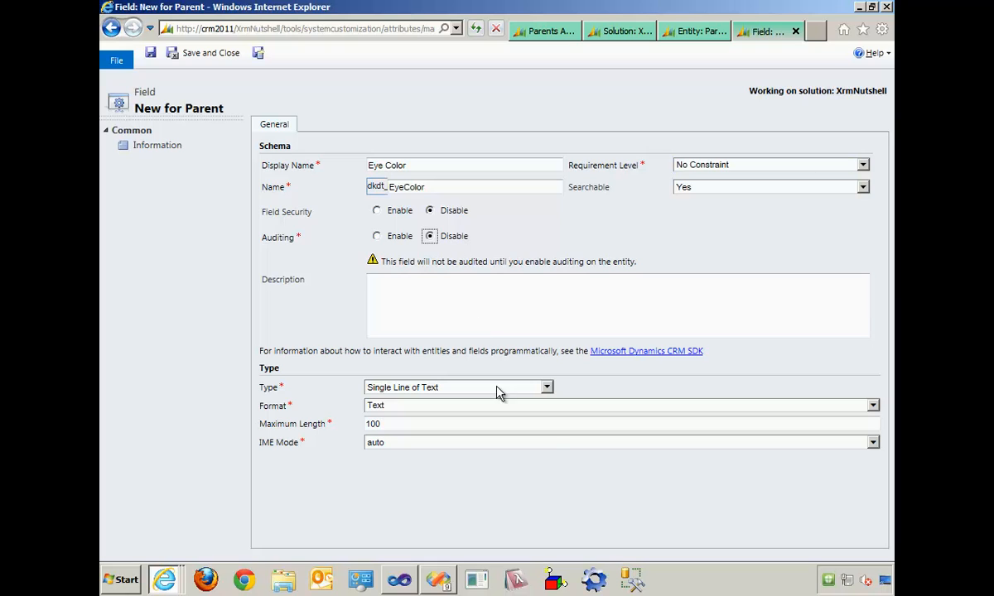
click(501, 390)
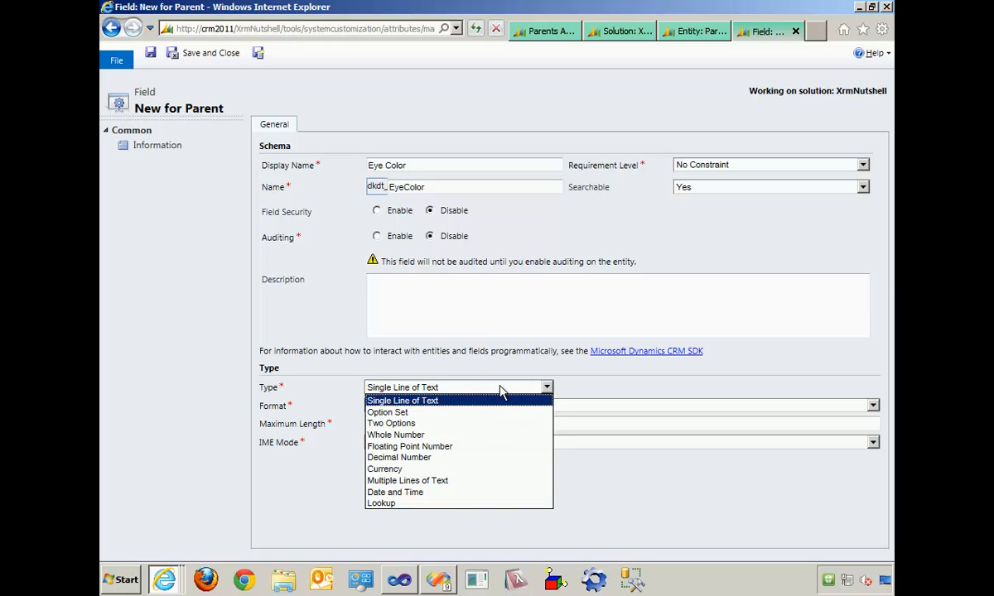
click(505, 413)
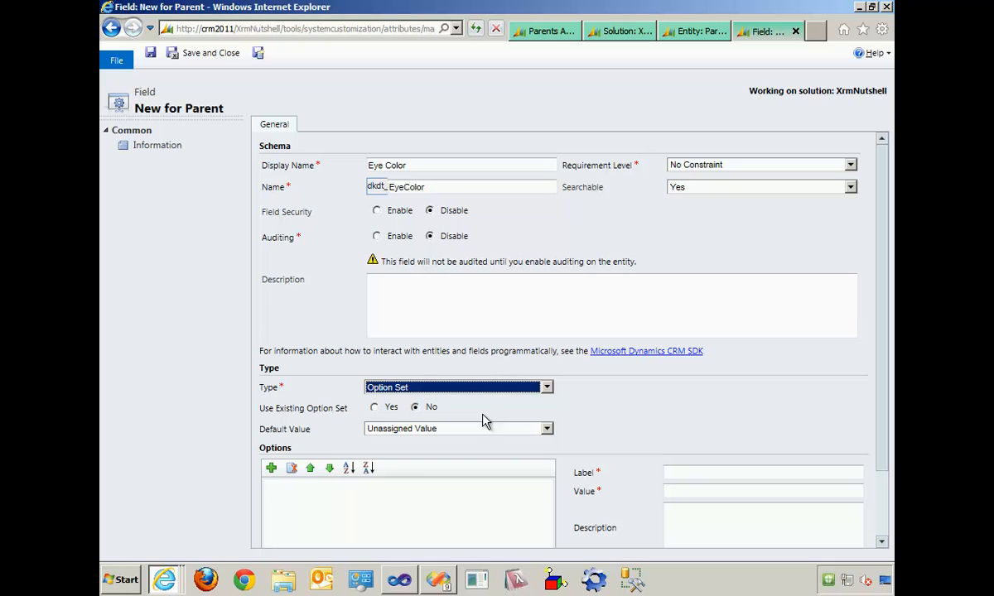
click(374, 409)
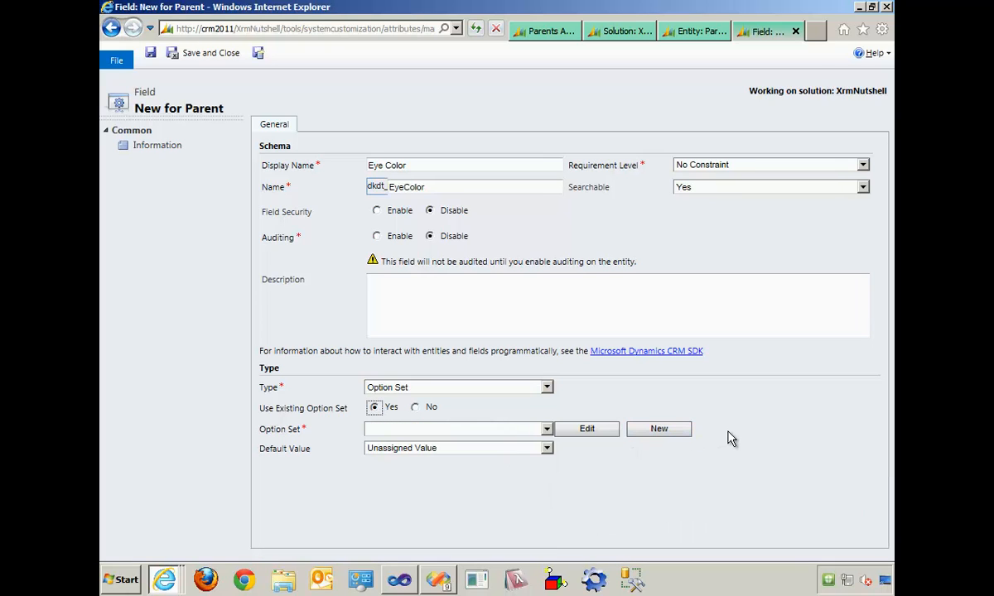
- Start a new global option set with the display name Eye Color and add three option items to it
click(659, 429)
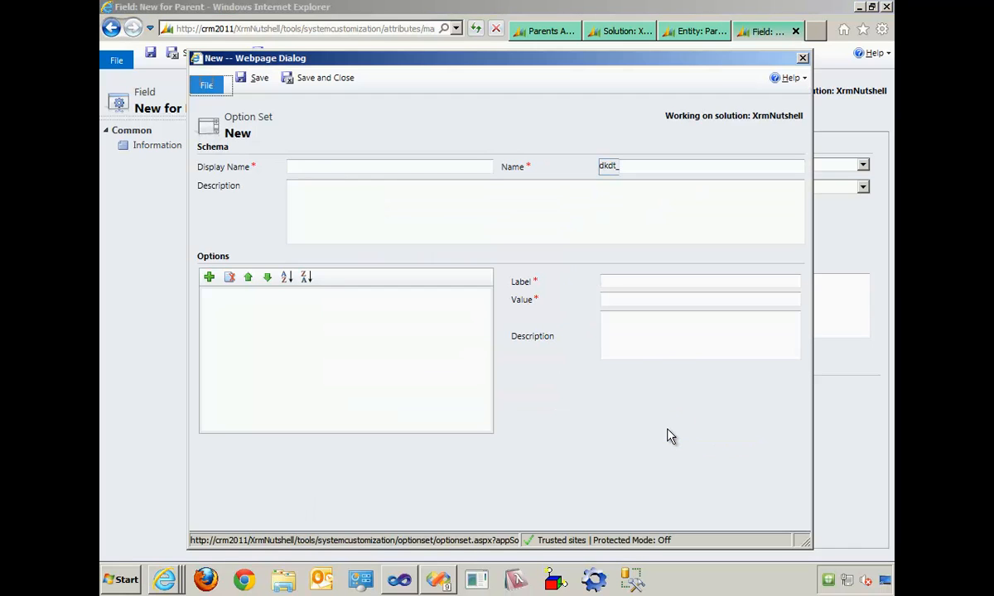
click(304, 171)
text(Eye)
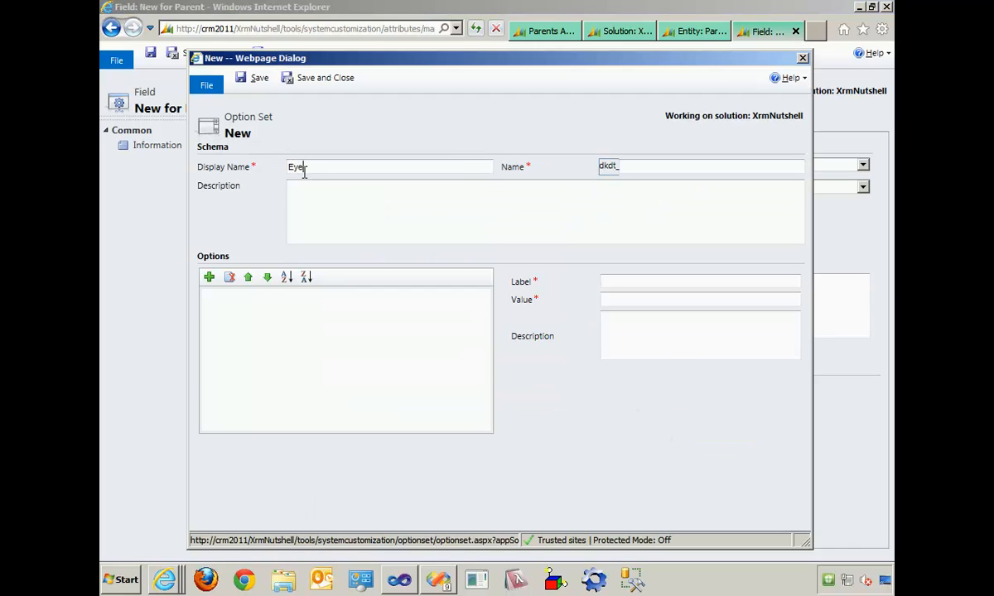
text(Color)
key(Tab)
click(208, 279)
click(207, 278)
click(208, 278)
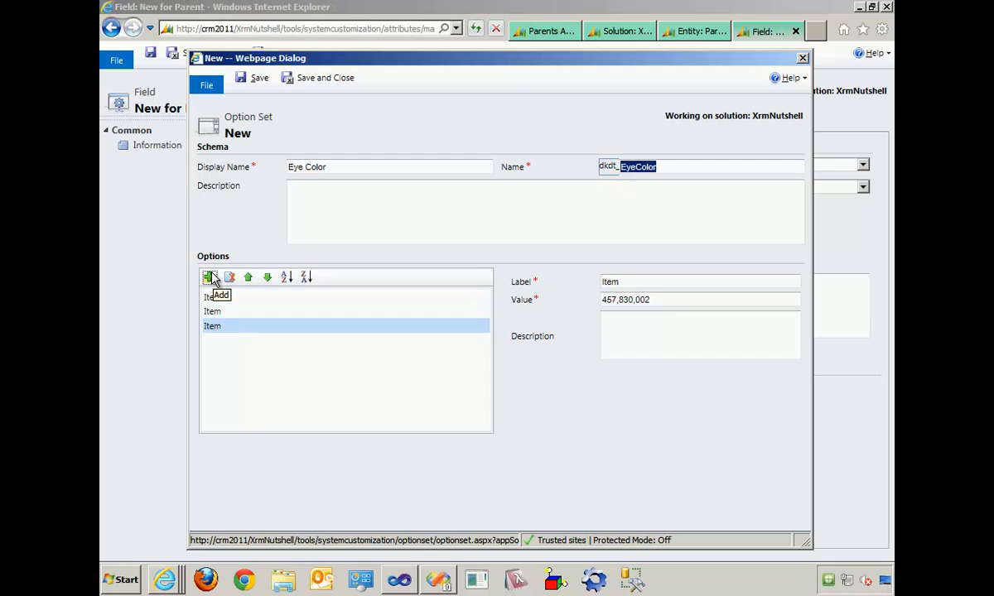
- Label the first option of the Eye Color set Brown and the second option Green
click(213, 297)
double_click(677, 282)
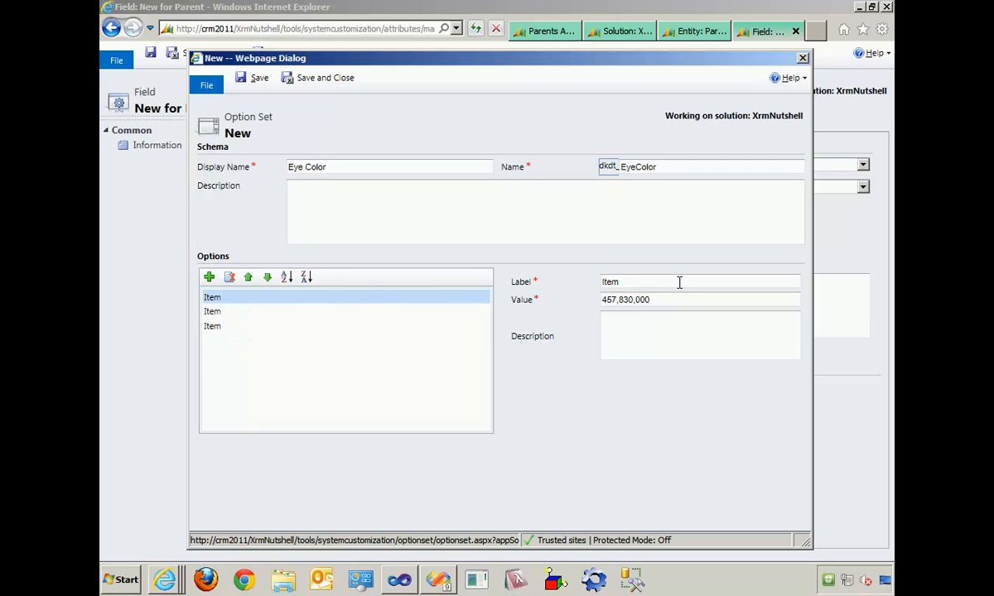
text(Brown)
key(Tab)
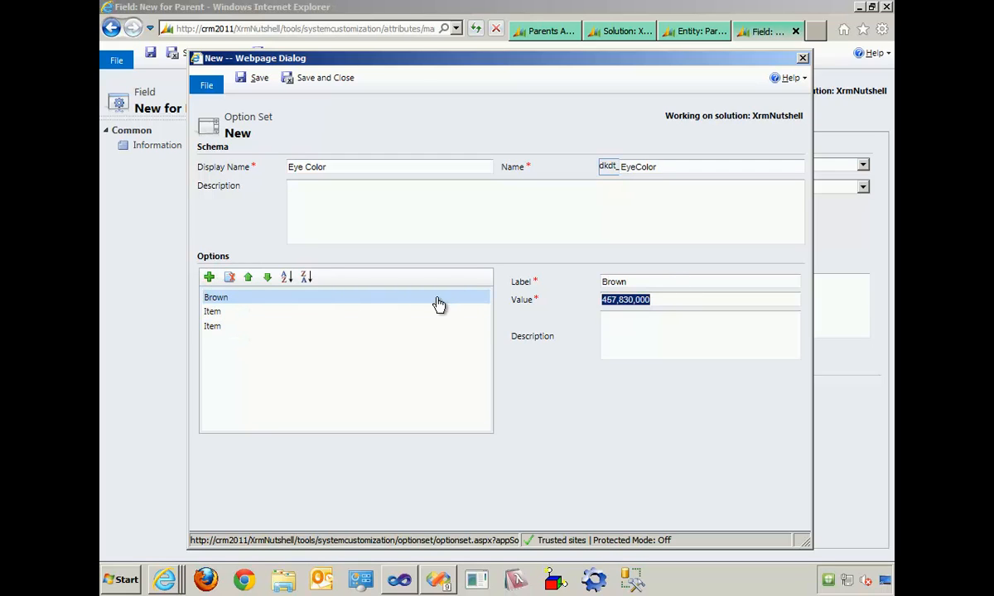
click(437, 313)
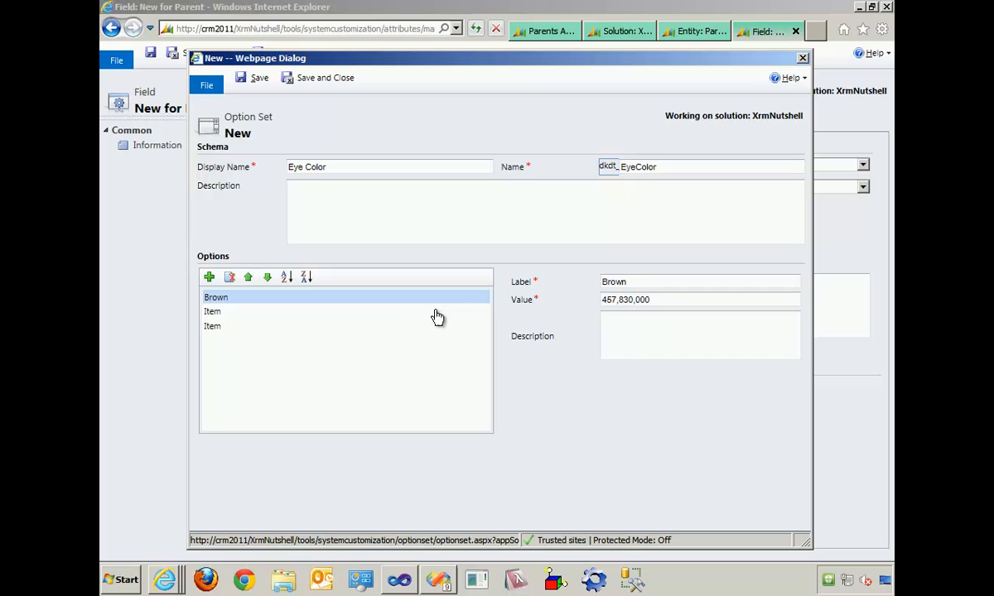
double_click(675, 283)
text(Green)
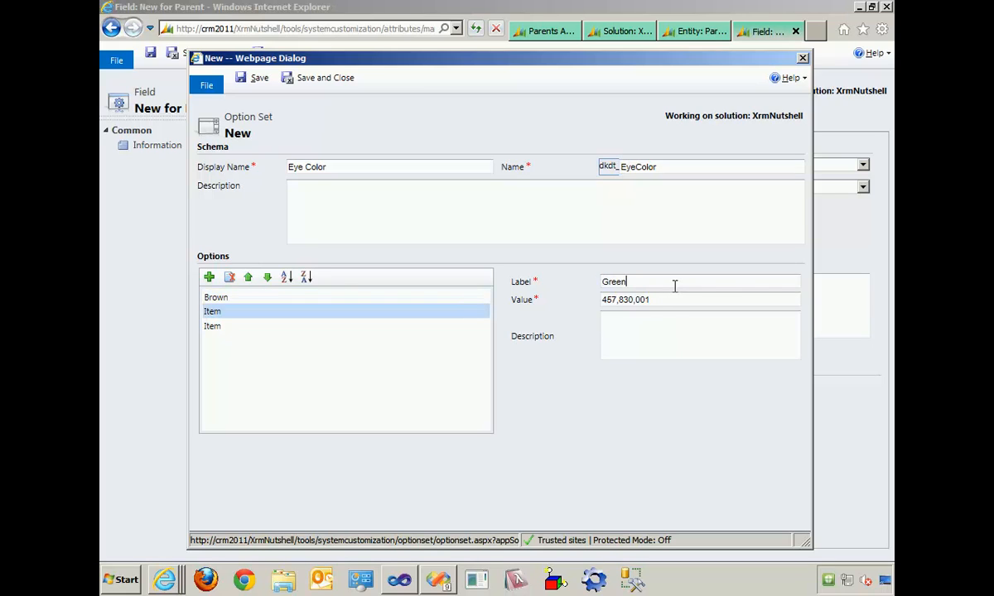
- Label the third option Blue, then save both the option set and the Eye Color field, opening another new field
click(264, 326)
click(651, 282)
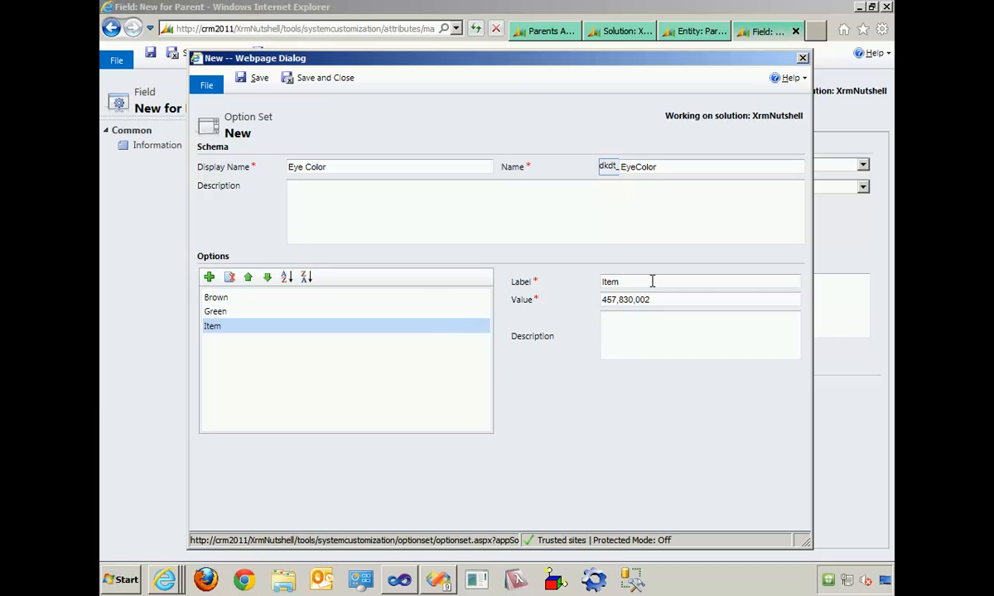
double_click(653, 280)
text(Blue)
key(Tab)
click(323, 77)
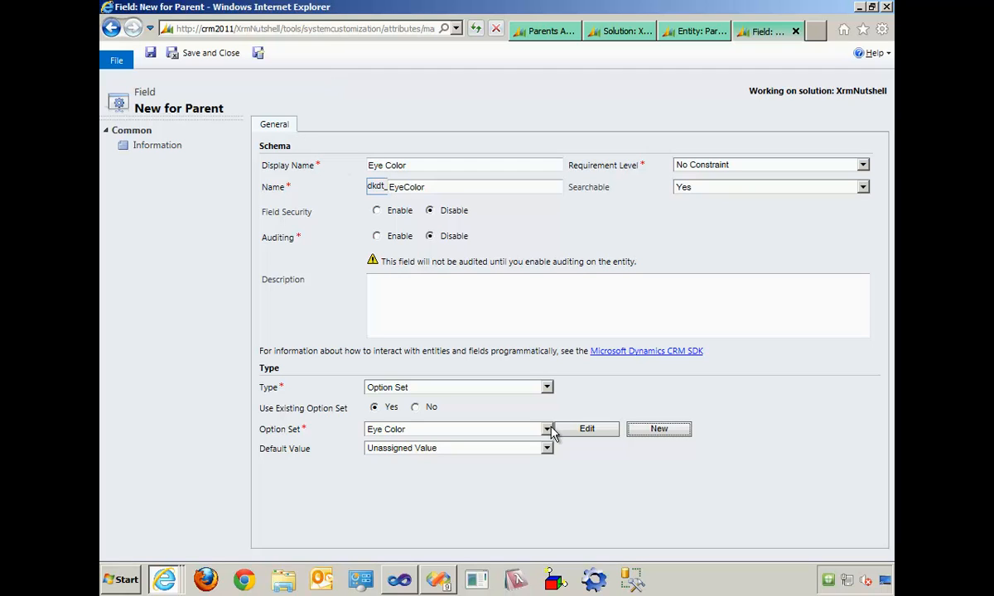
click(259, 55)
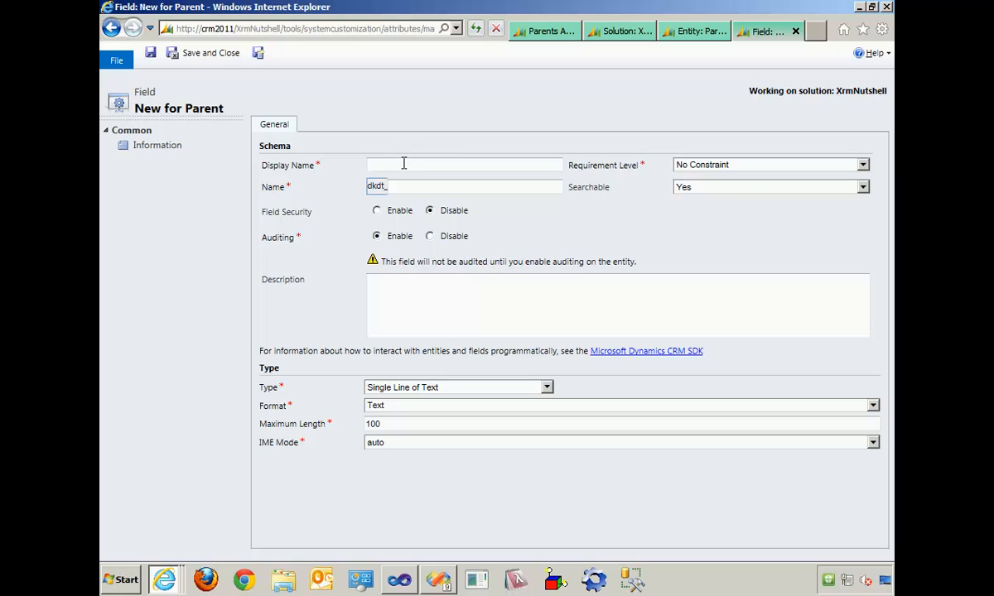
- Set up a US Citizen field with auditing disabled, the type Two Options and the default value No
text(US Citizen)
key(Tab)
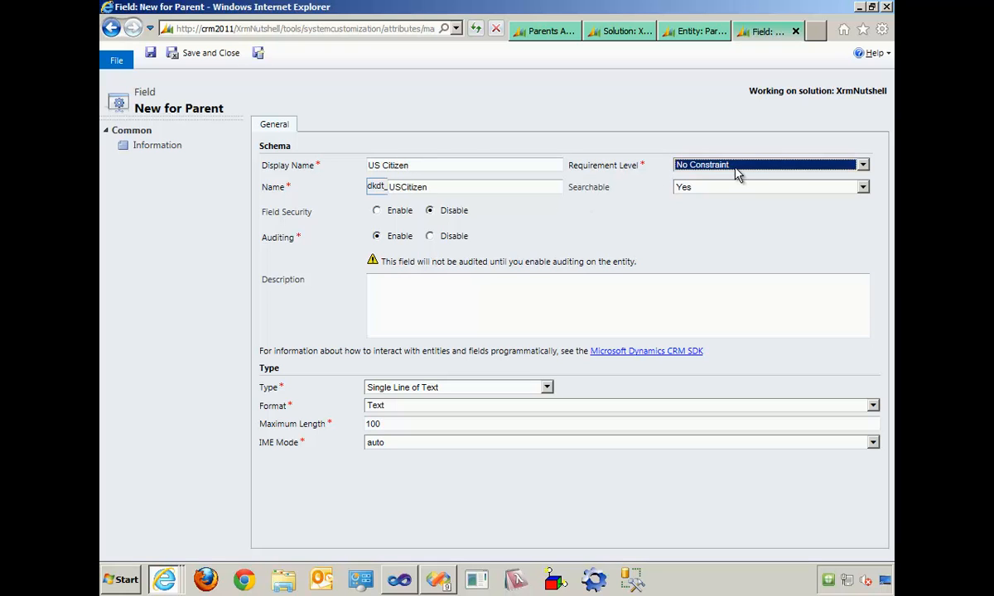
click(437, 236)
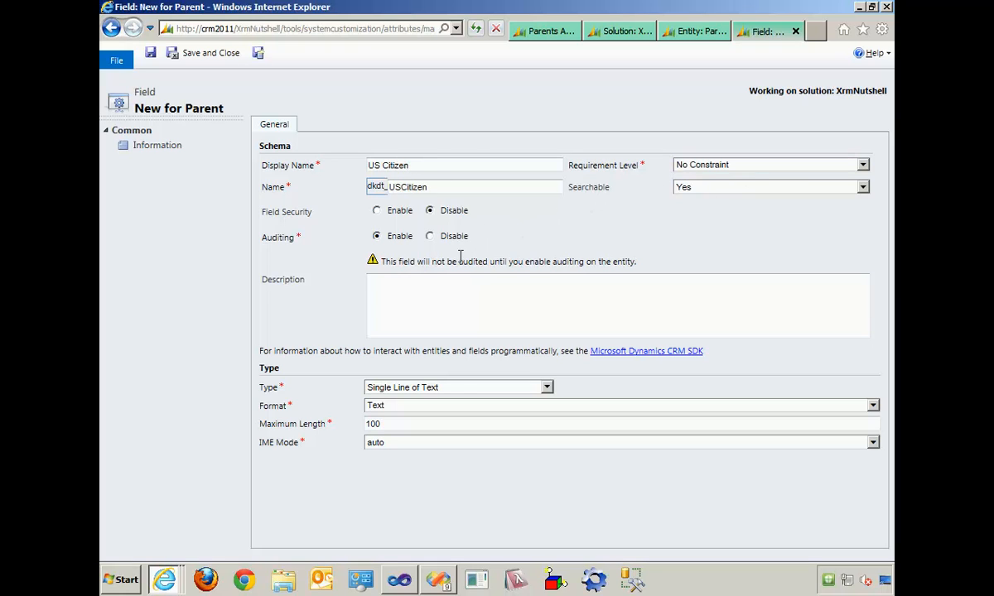
click(464, 389)
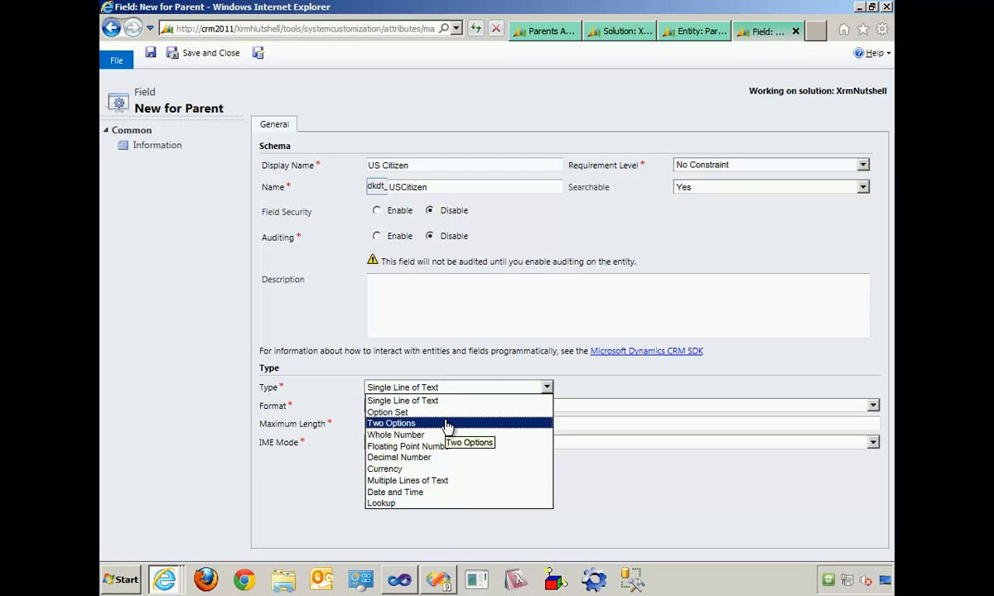
click(450, 423)
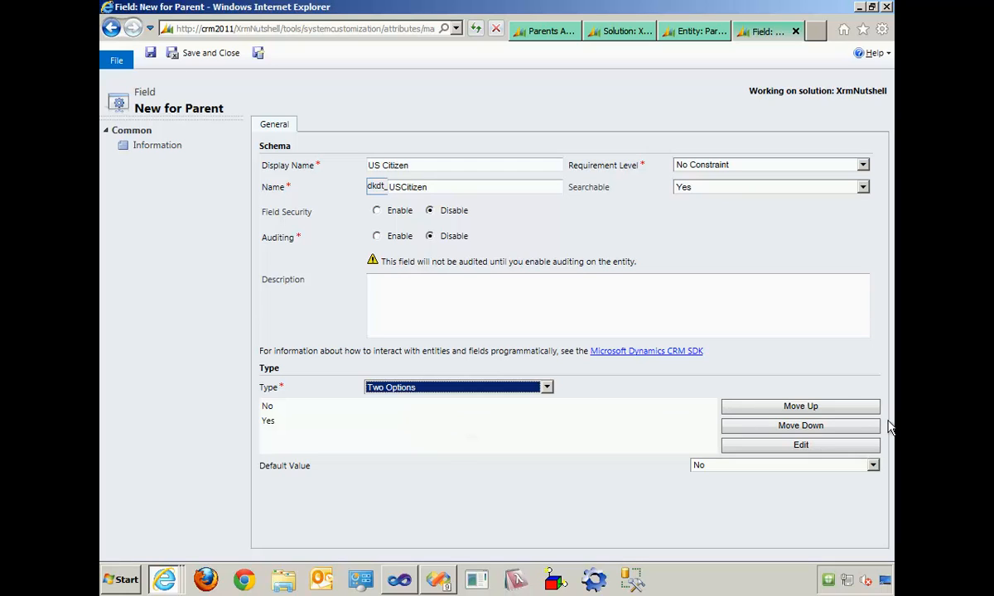
click(868, 466)
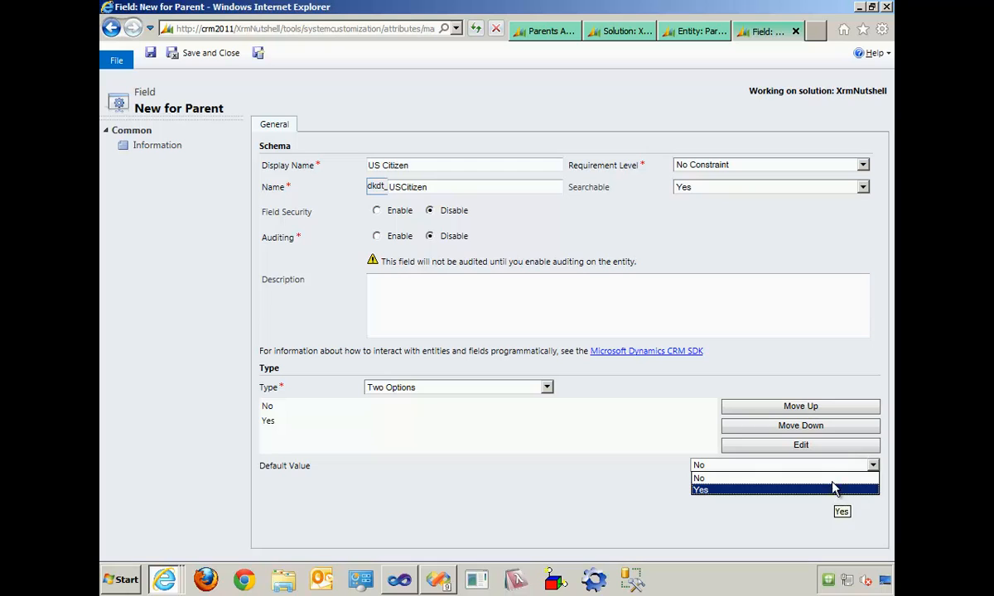
click(834, 480)
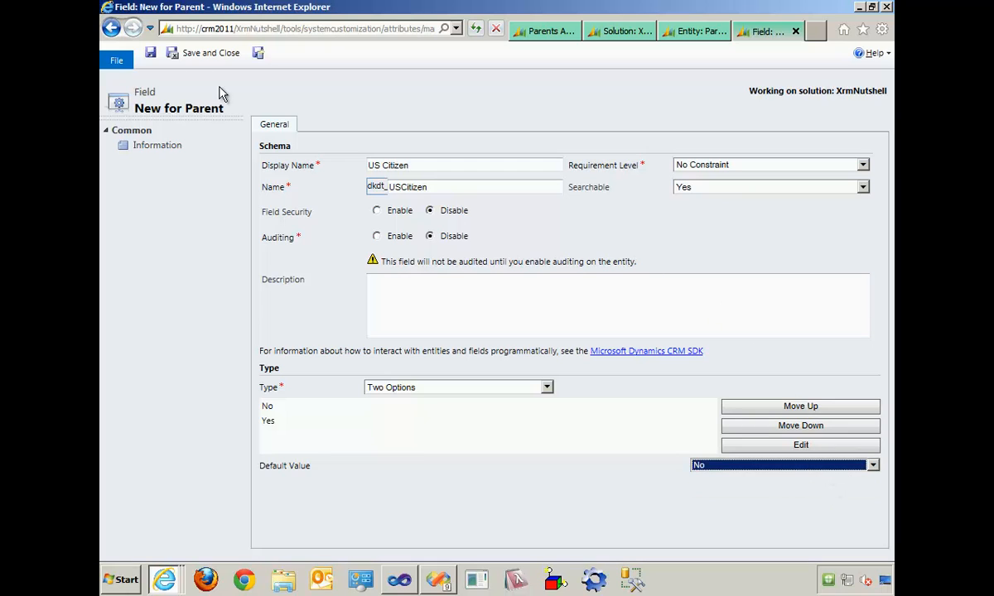
- Save the US Citizen field and start a Favorite Number field with auditing disabled and the type Whole Number
click(258, 54)
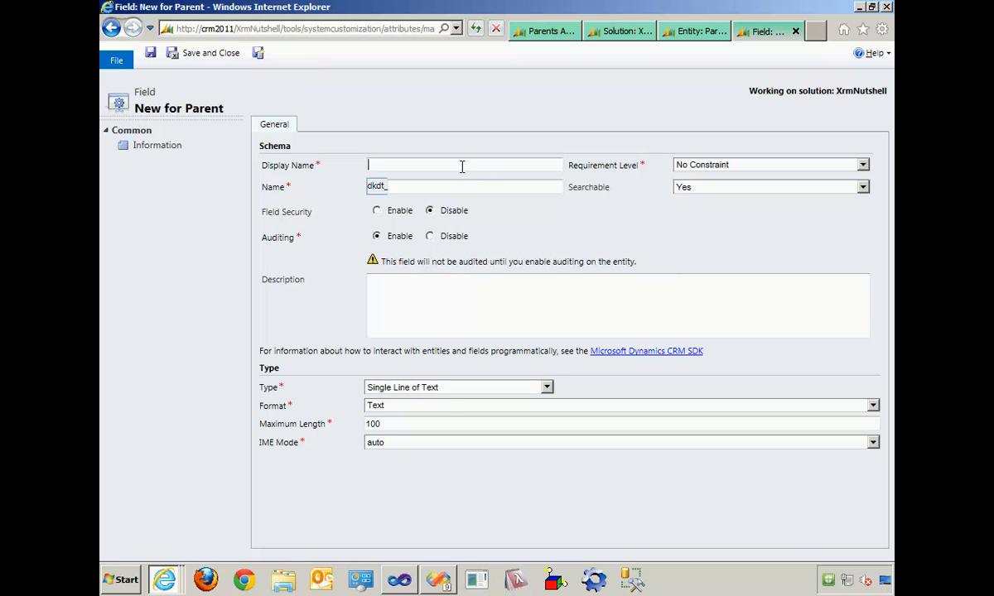
text(Favorite Number)
key(Tab)
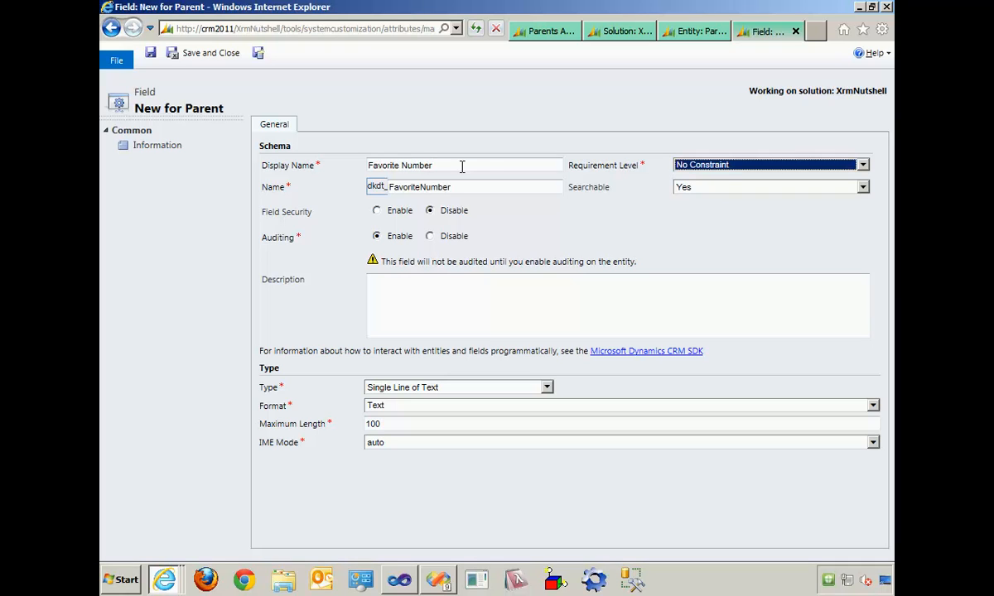
click(446, 236)
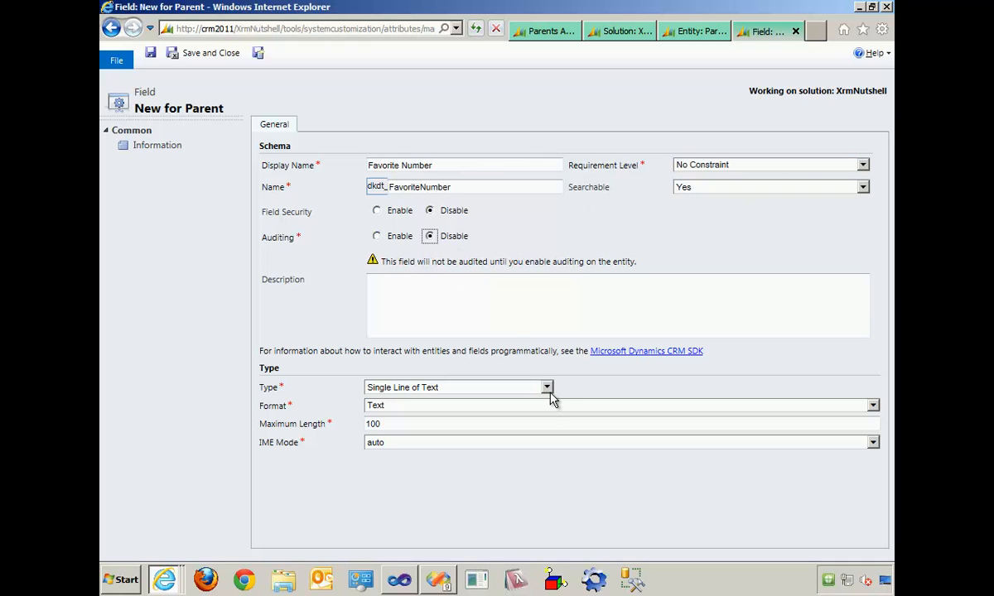
click(546, 388)
click(523, 438)
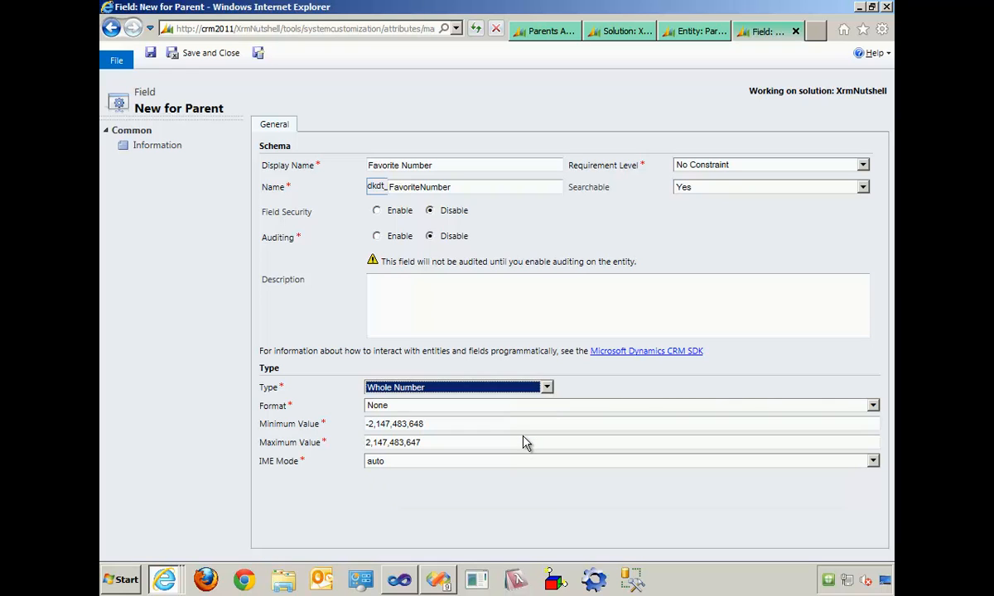
- Set the Favorite Number field's minimum value to 1 and maximum value to 100, then save and close the field
click(280, 423)
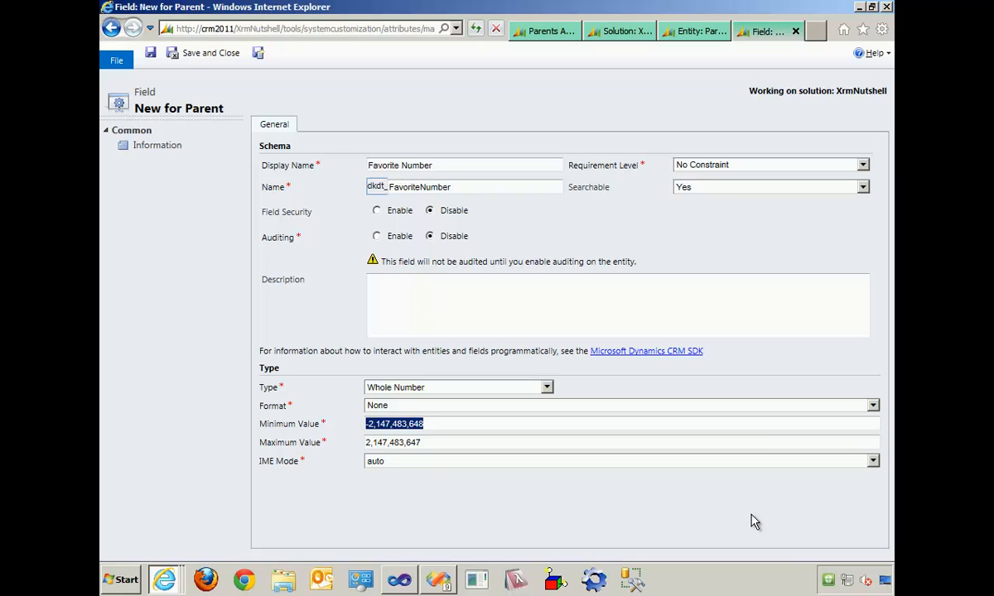
text(1)
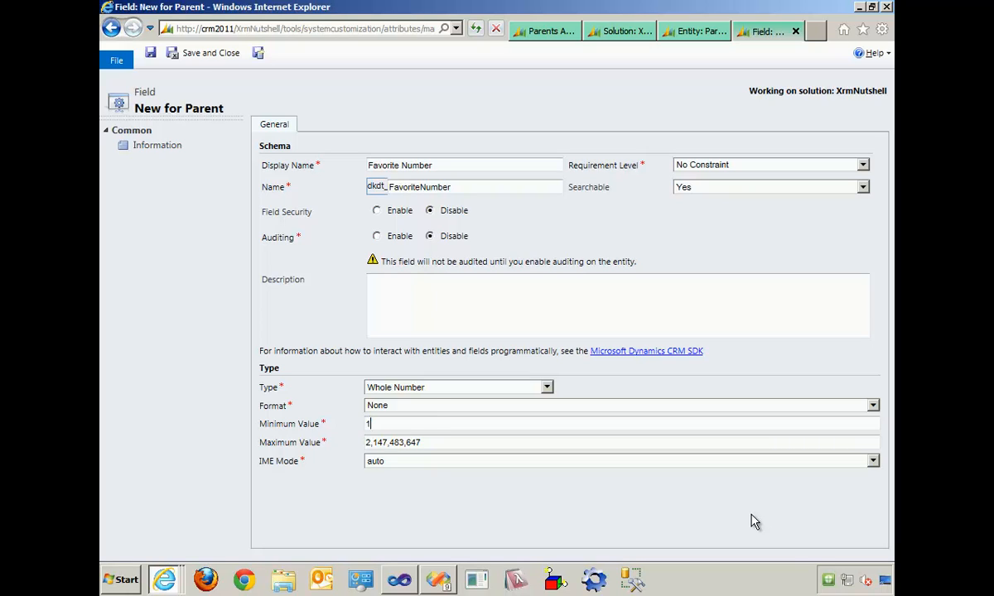
click(503, 442)
double_click(503, 441)
text(100)
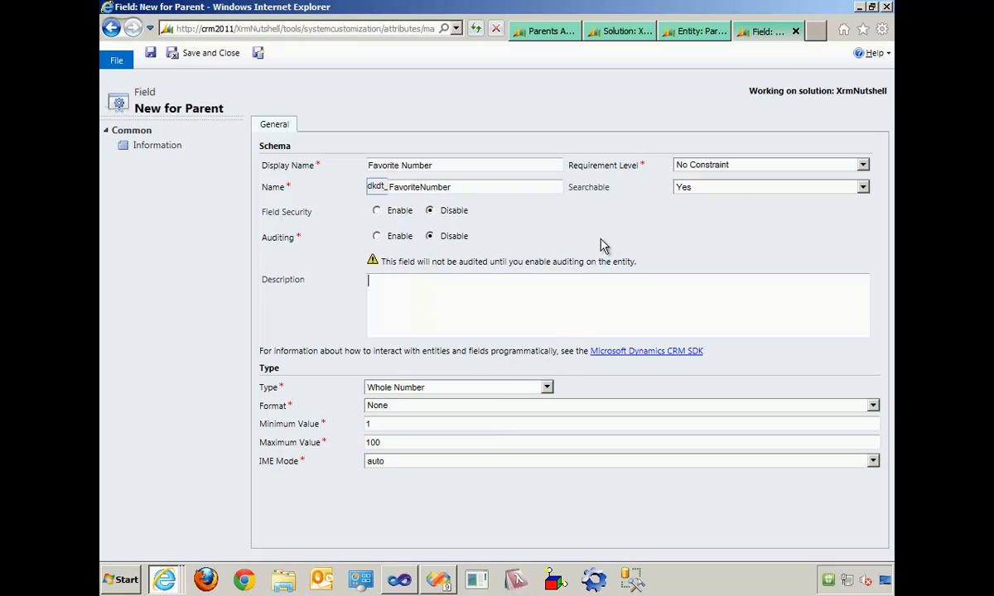
click(226, 54)
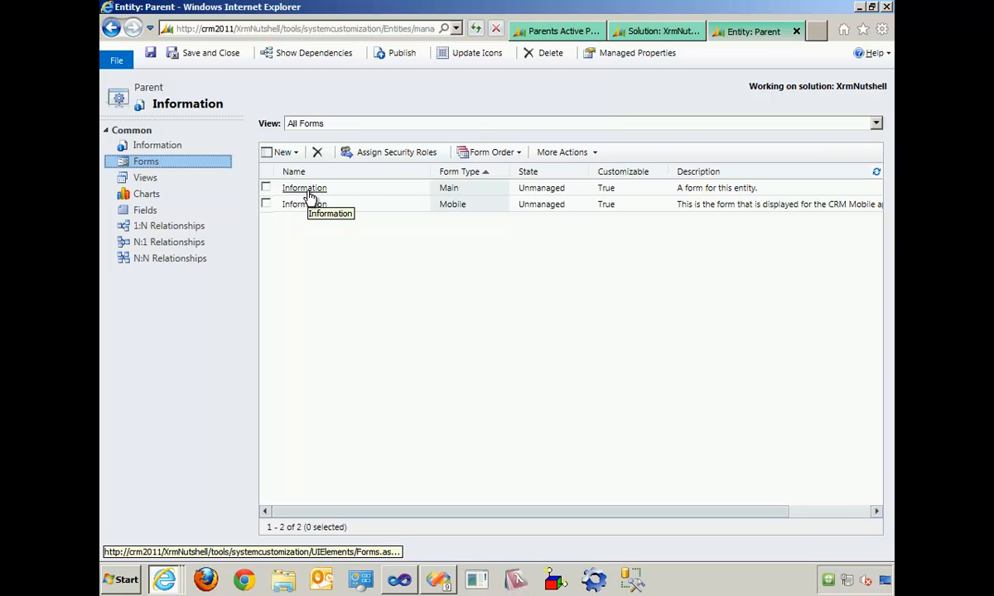
- Open the Parent entity's main Information form for editing and insert a one-column tab below General
click(370, 189)
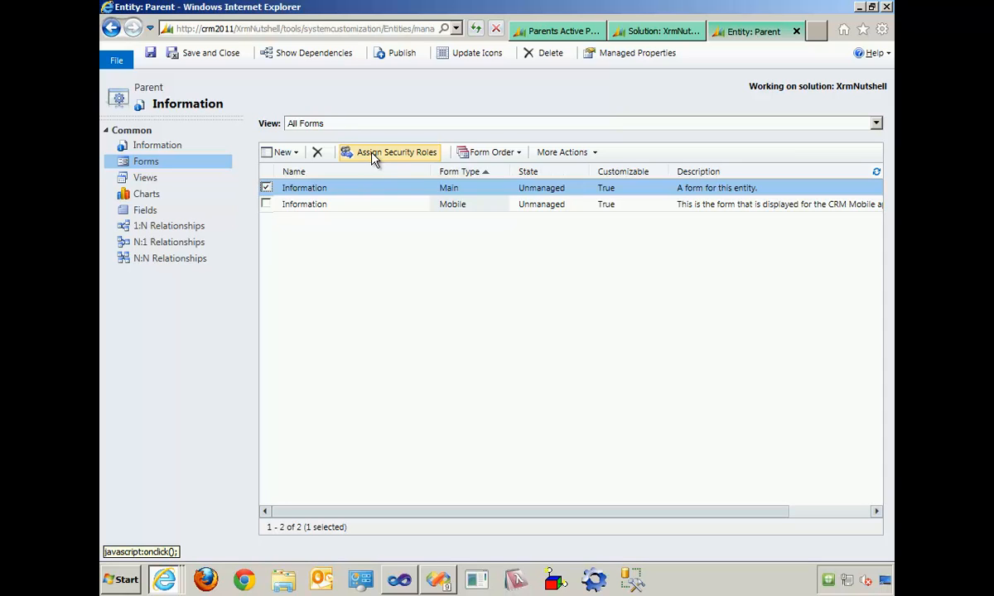
click(314, 190)
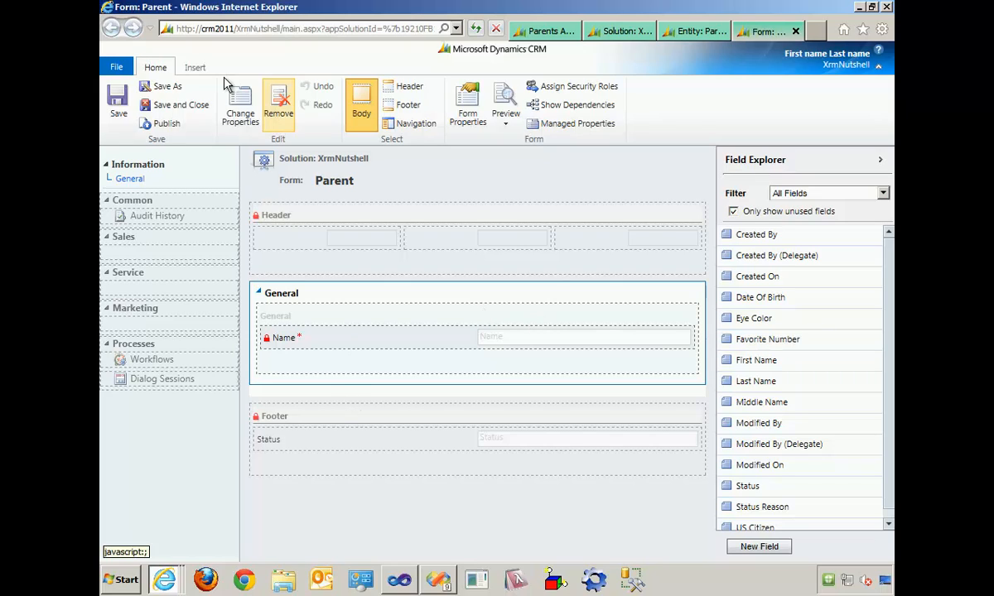
click(195, 70)
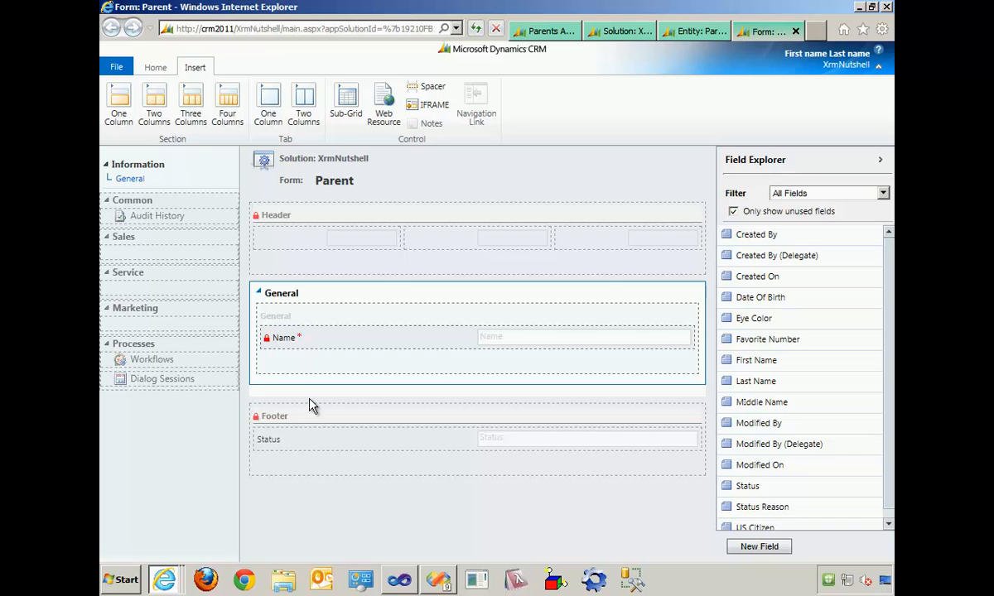
click(276, 113)
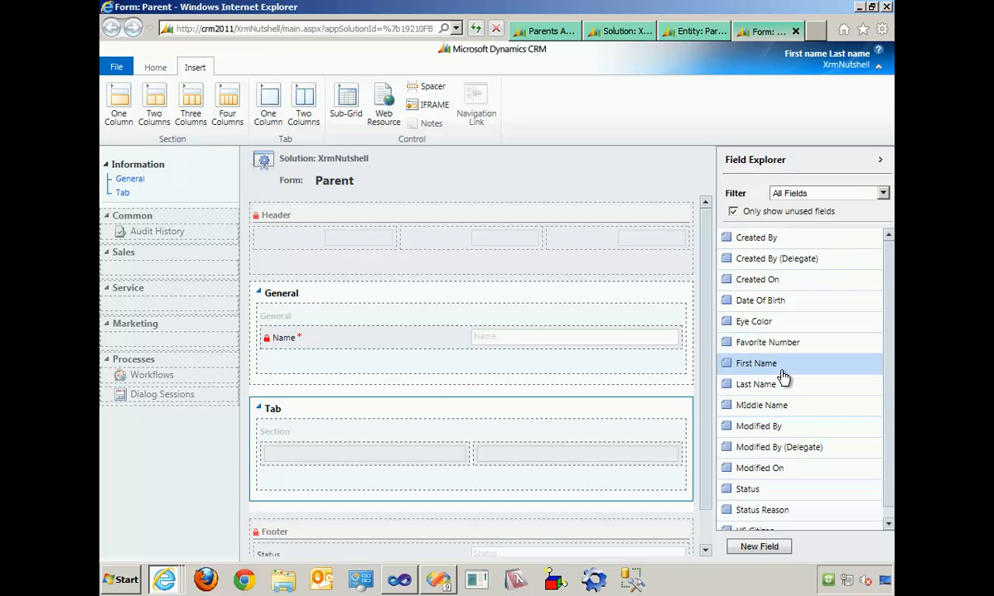
- Add the First Name, Middle Name and Last Name fields in that order below Name in the General section
drag(781, 369, 363, 341)
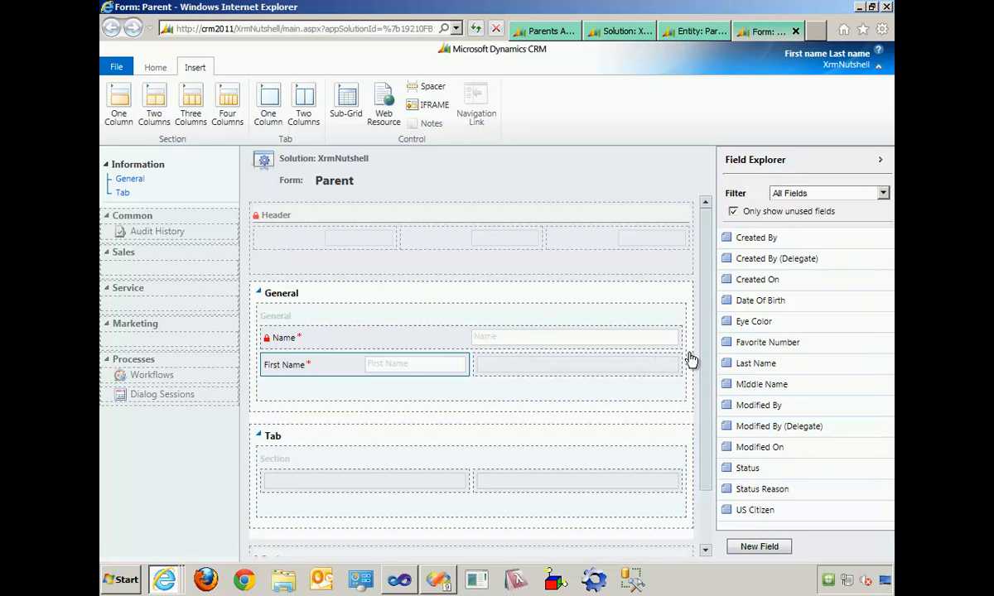
drag(795, 366, 383, 386)
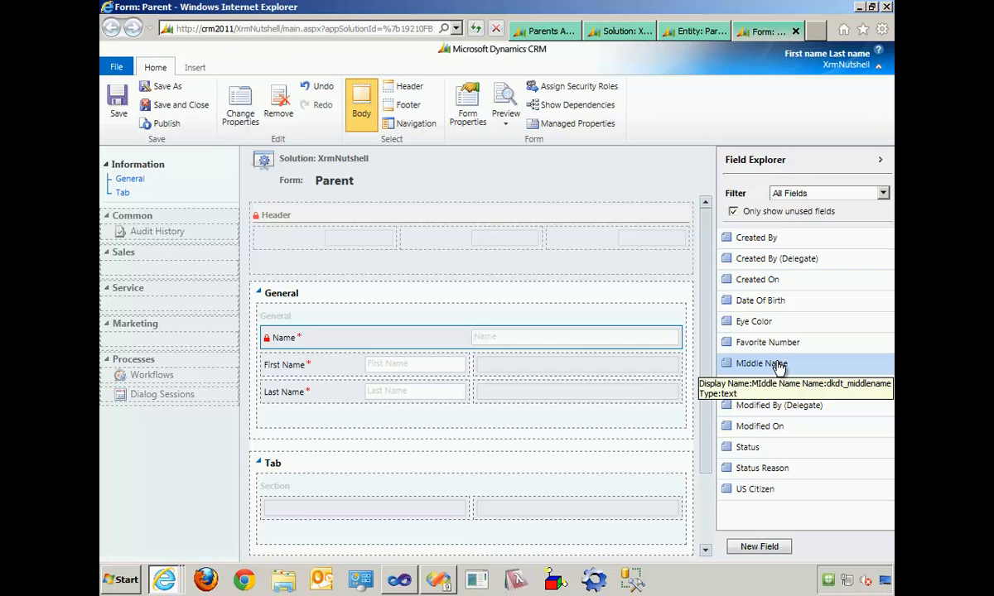
drag(810, 364, 340, 377)
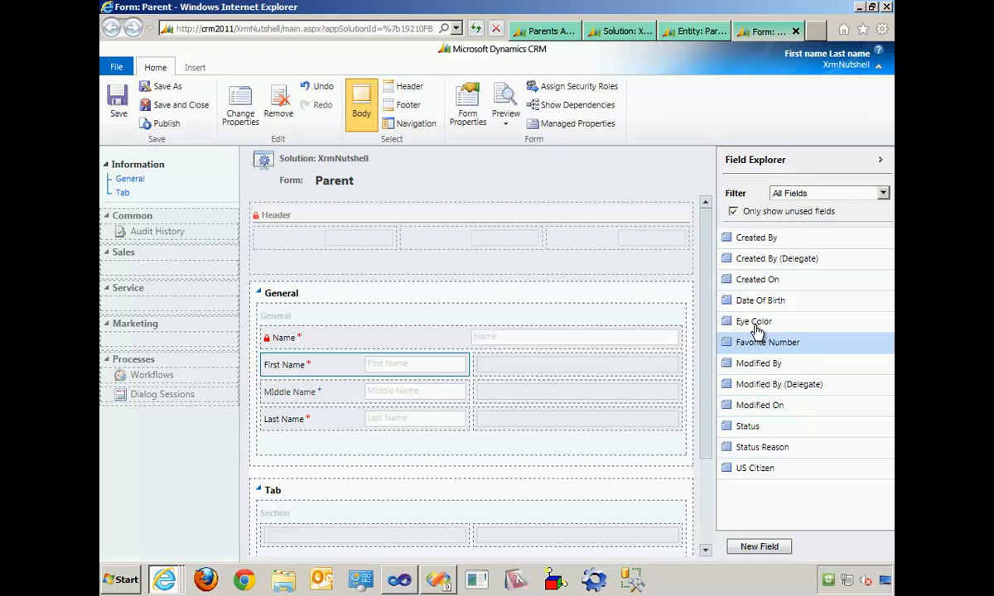
- Add the Date Of Birth, Eye Color, Favorite Number and US Citizen fields to the form's General section
drag(755, 323, 654, 367)
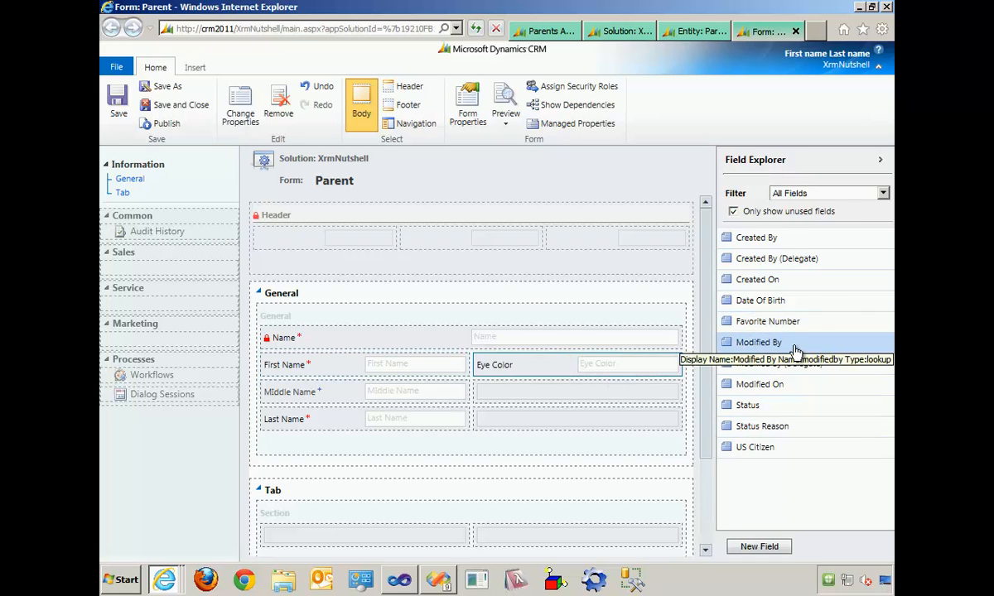
drag(763, 303, 561, 365)
drag(440, 341, 561, 403)
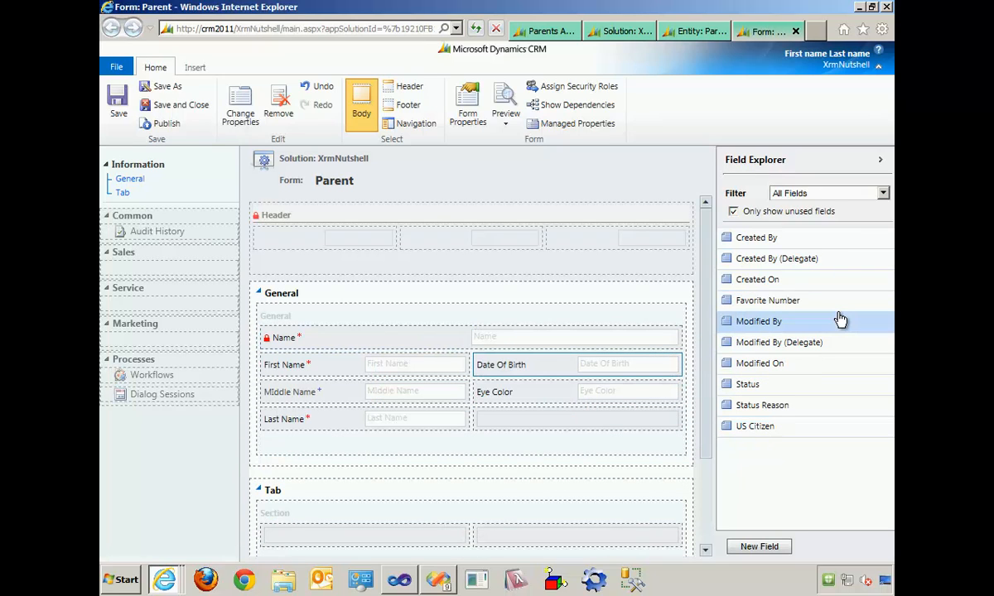
drag(770, 436, 312, 432)
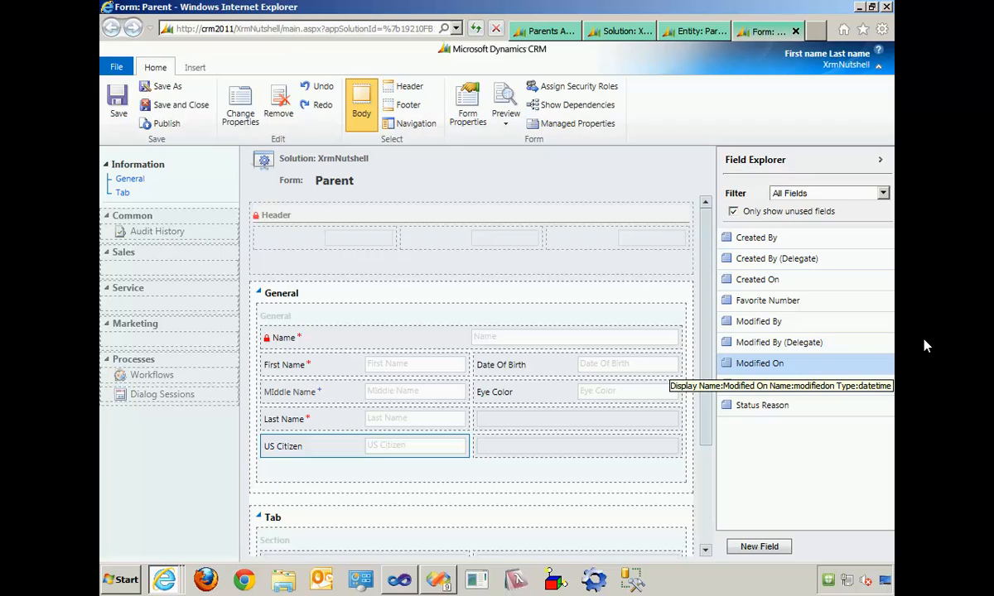
drag(821, 301, 635, 420)
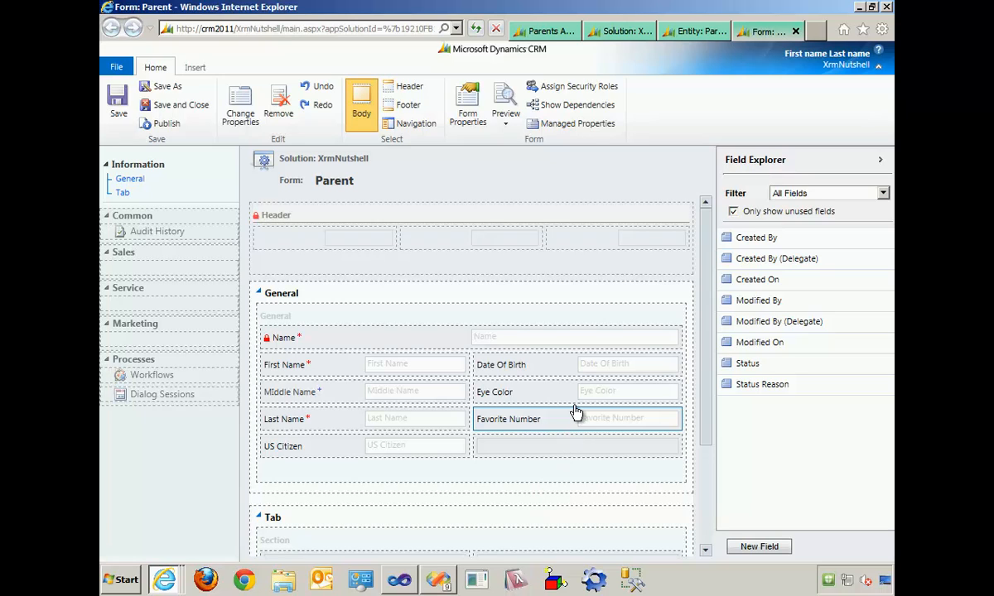
- Move Date Of Birth, US Citizen, Eye Color and Favorite Number into the new tab's section, then save and close the form
scroll(573, 405, down, 1)
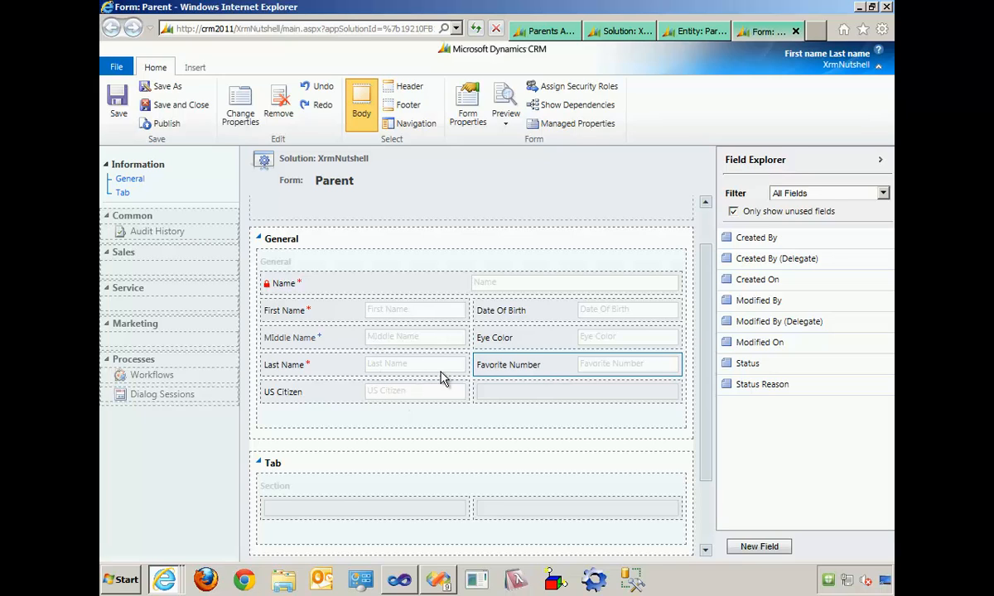
drag(435, 390, 349, 488)
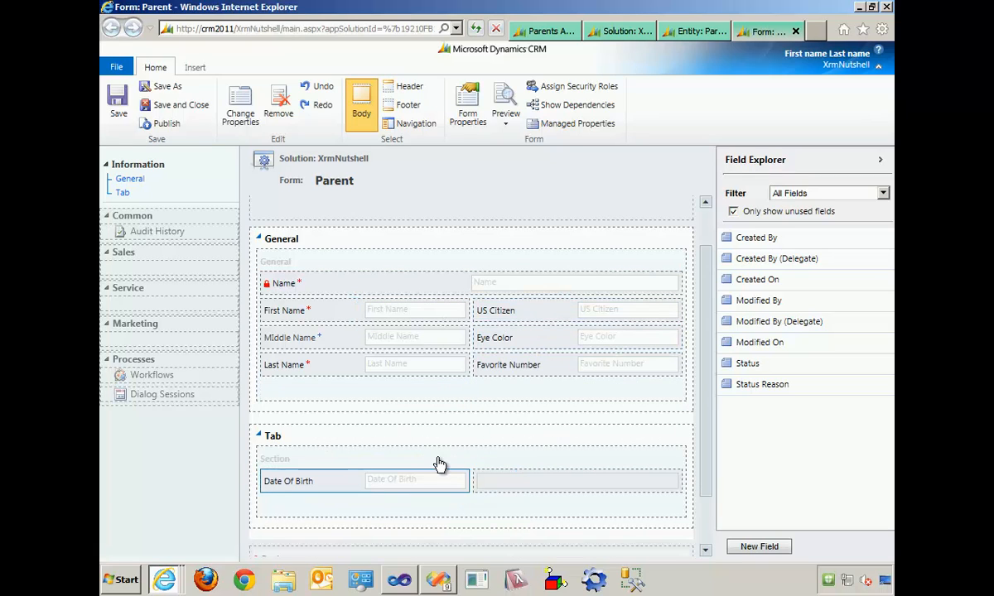
drag(522, 319, 441, 464)
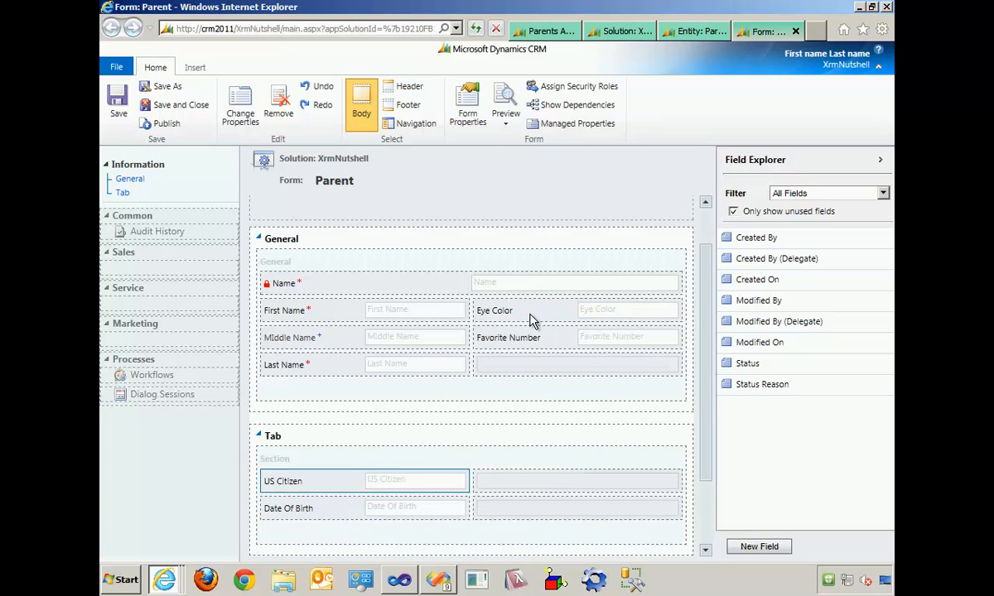
drag(530, 319, 550, 477)
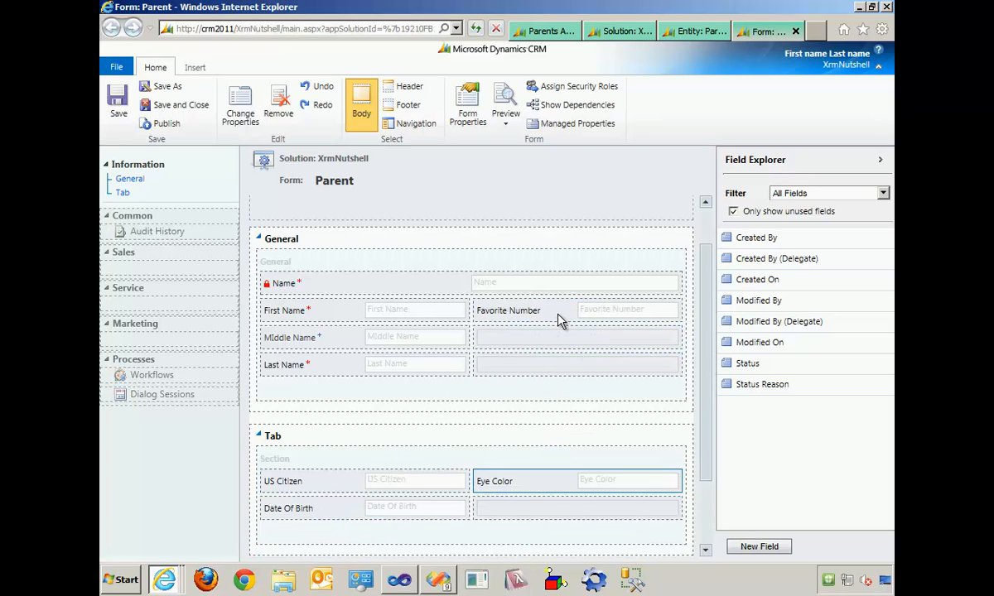
drag(559, 319, 546, 513)
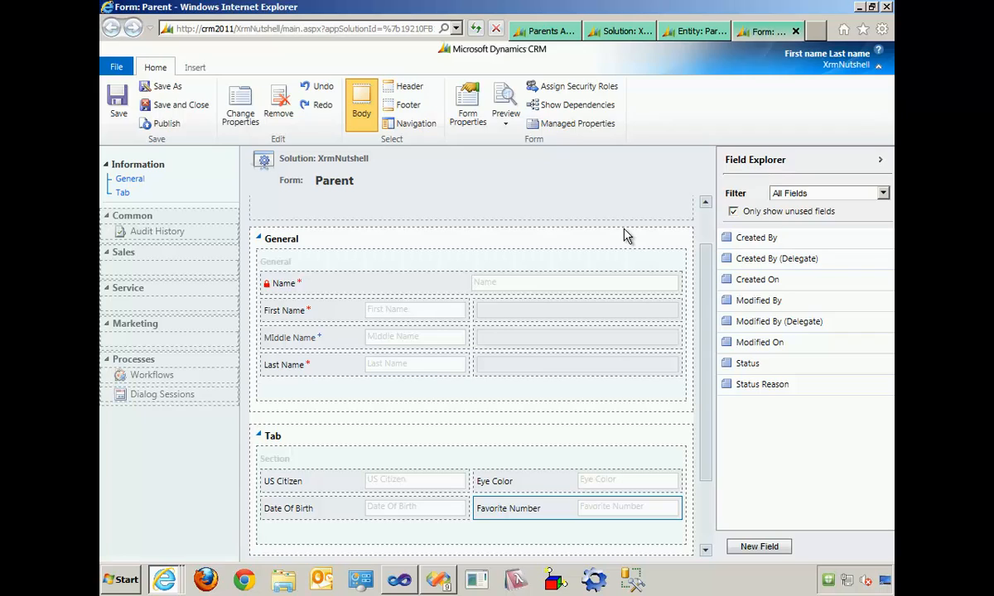
click(180, 105)
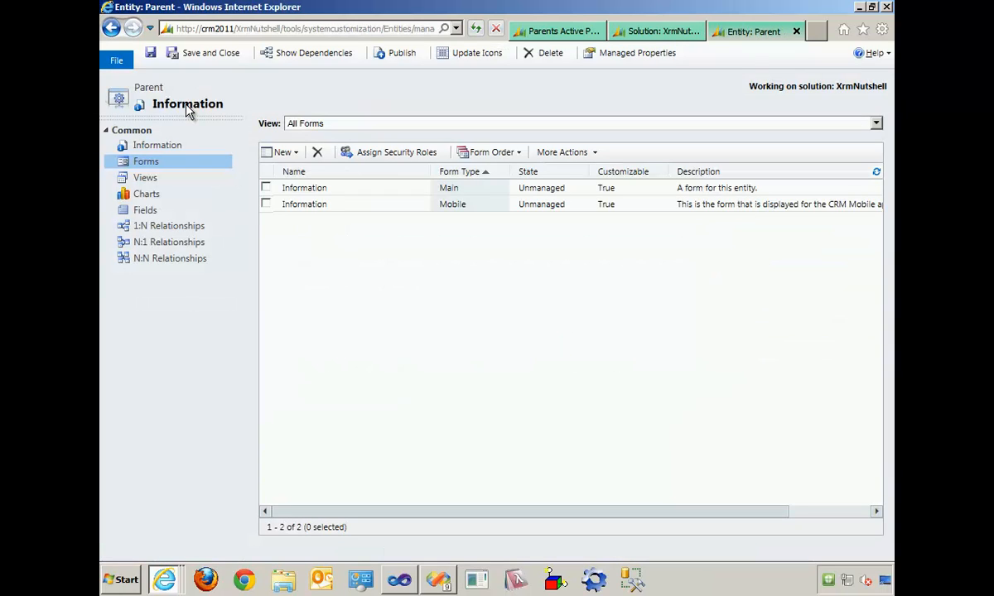
- Open a new Parent record from the Workplace to check which fields its form shows, then close it
click(521, 33)
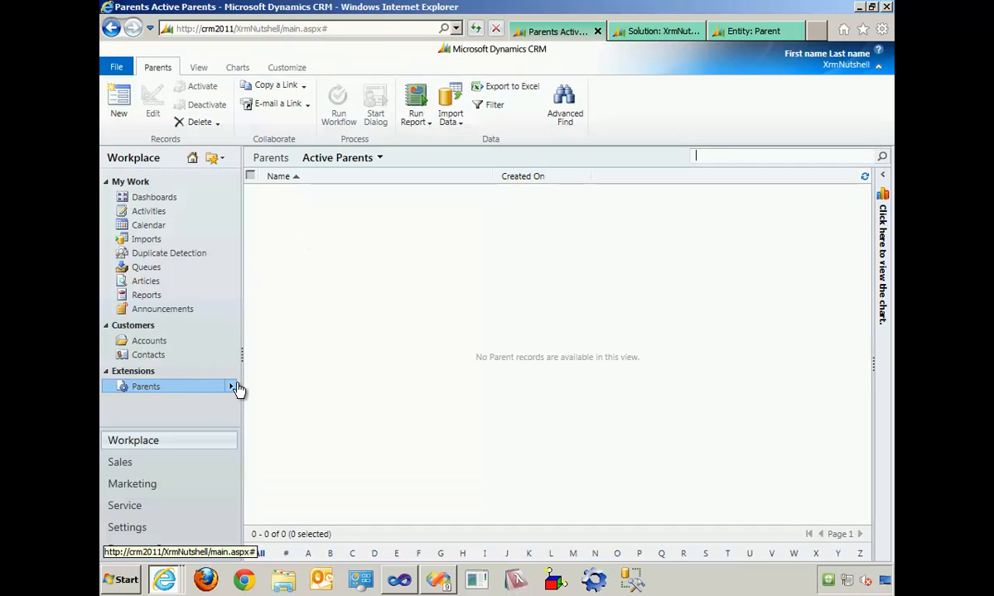
click(232, 387)
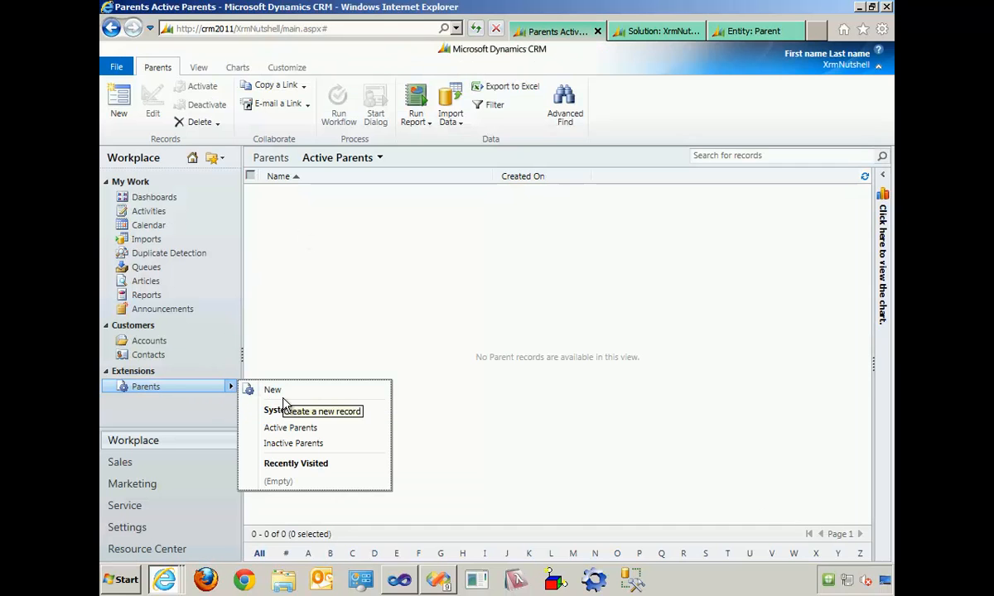
click(293, 391)
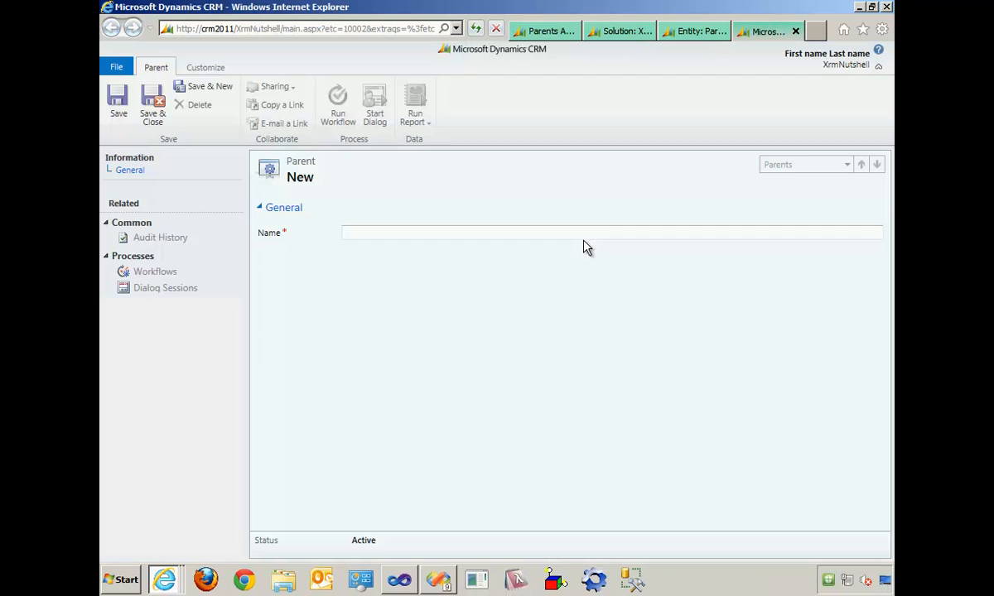
click(797, 33)
key(alt)
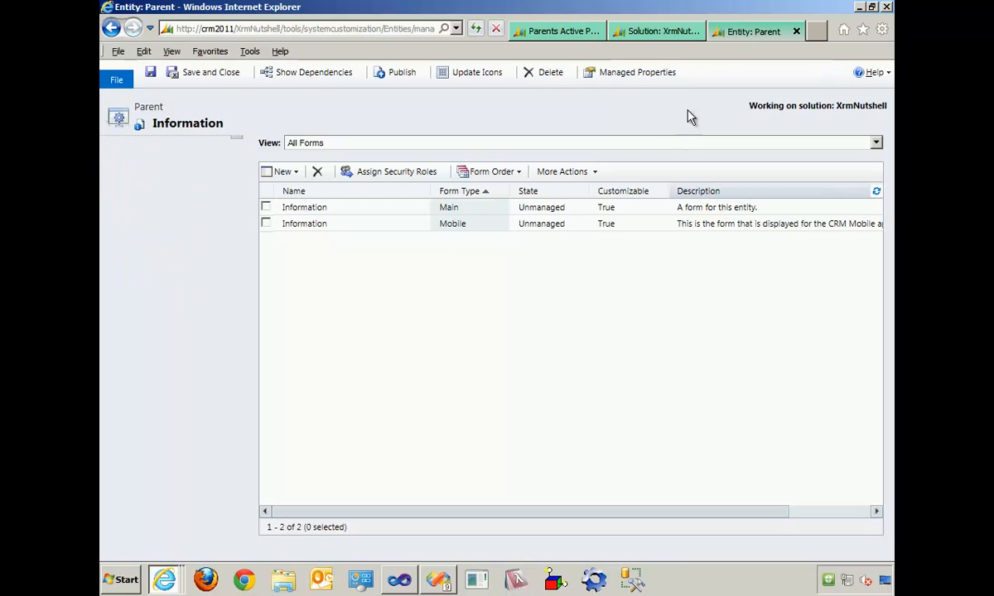
- Publish the Parent entity's customizations from the XrmNutshell solution, expand the entity's components and return to its separate entity window
click(743, 32)
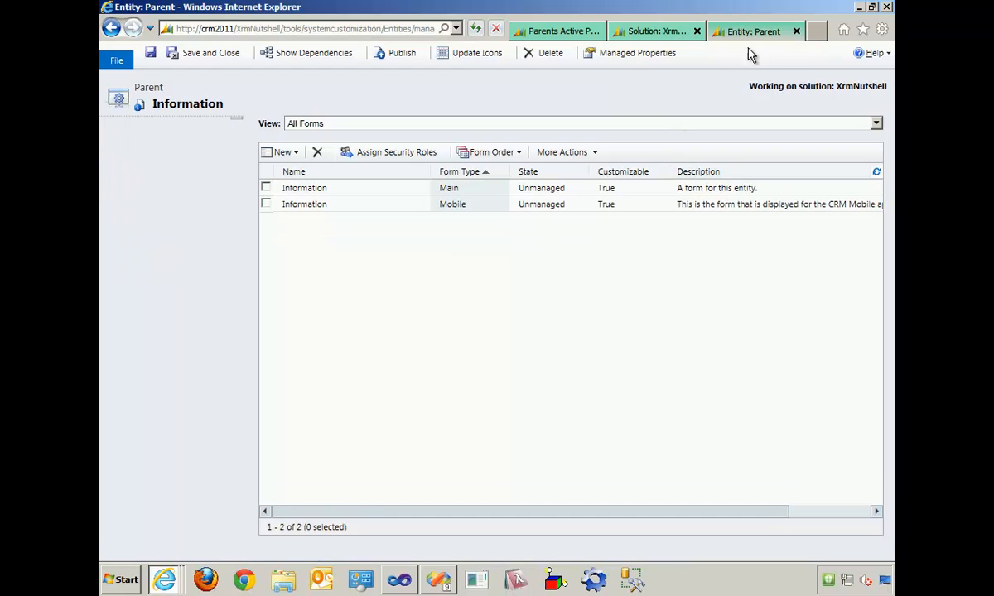
click(640, 31)
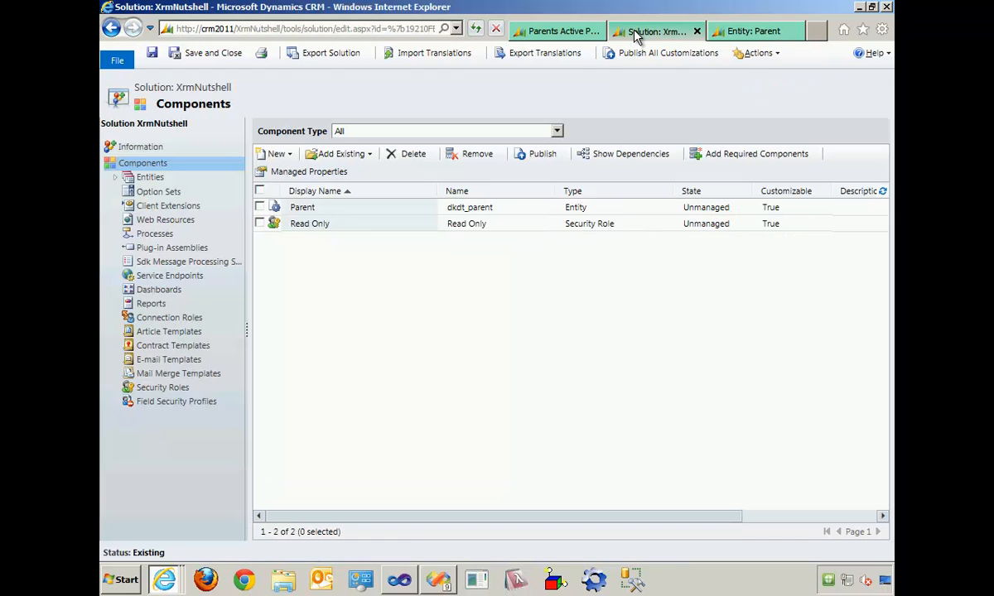
click(122, 178)
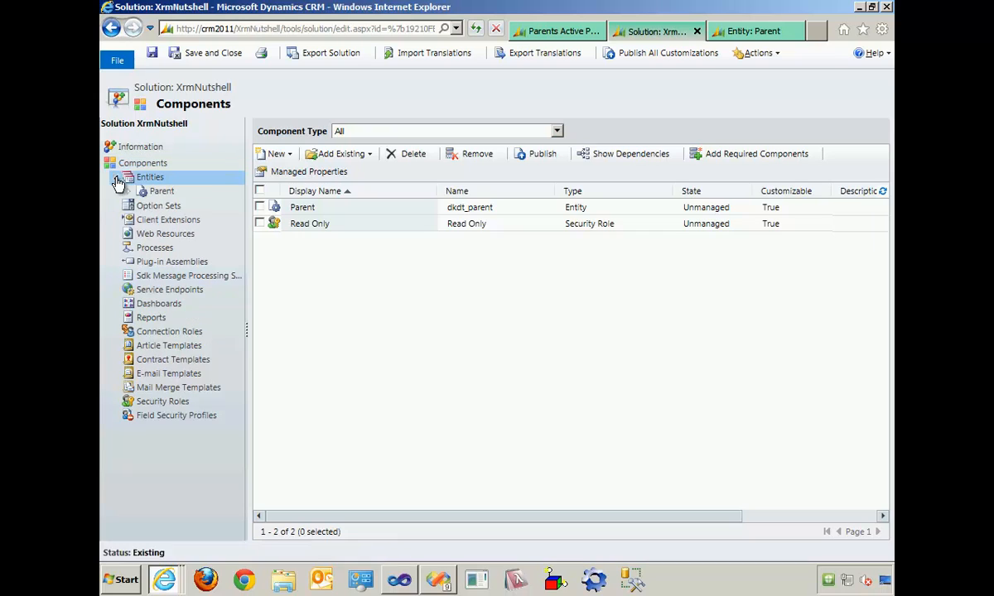
click(160, 194)
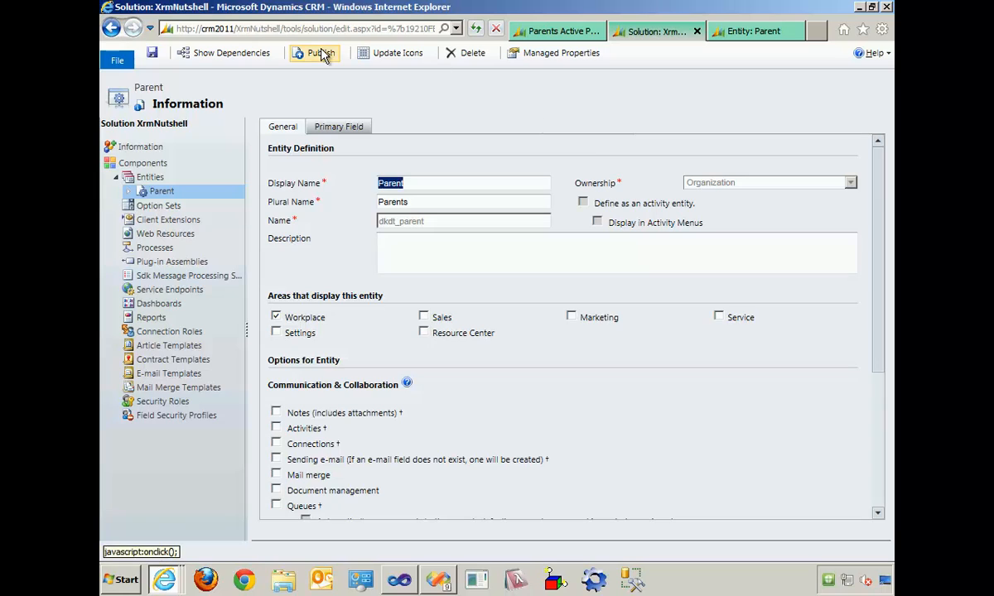
click(322, 55)
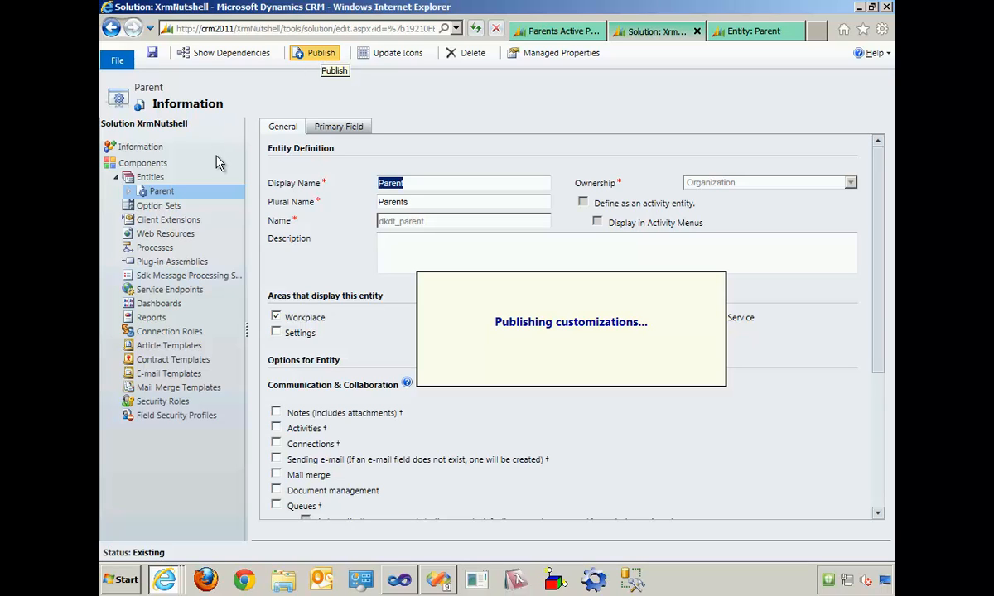
click(126, 191)
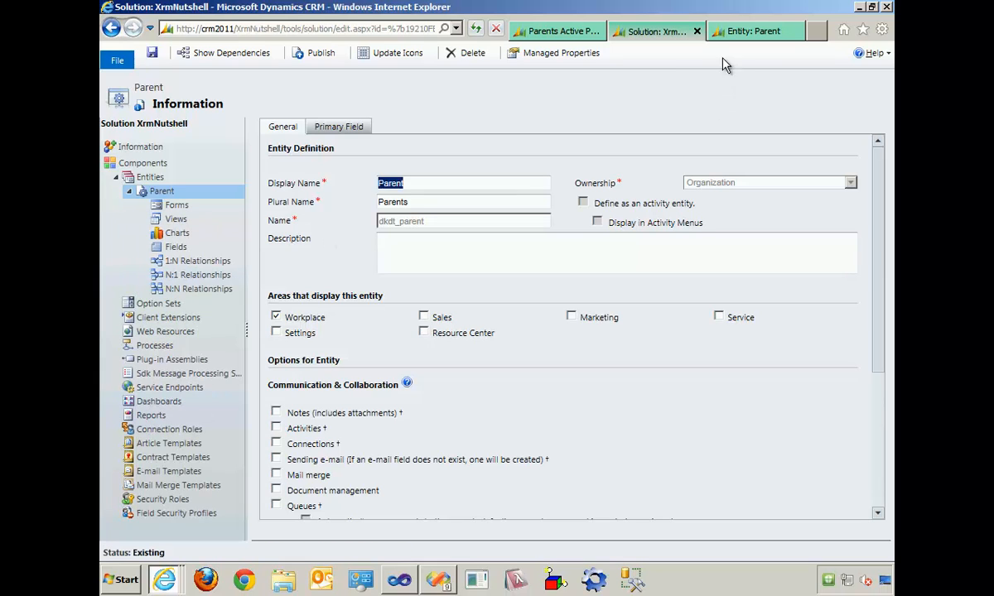
click(762, 31)
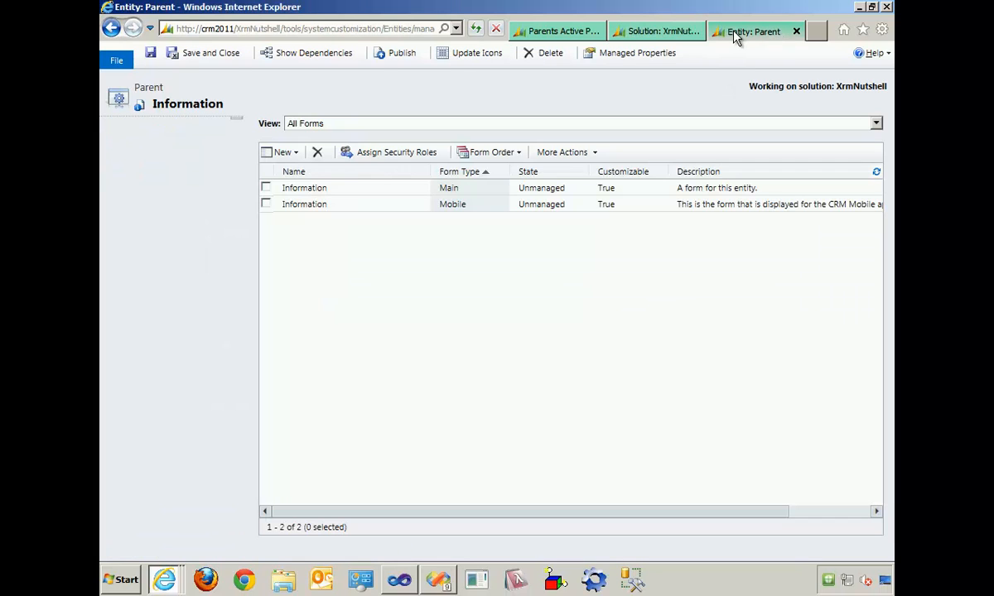
- Close the entity window, open a new Parent record from the Workplace and try to save it with its required fields empty
click(796, 33)
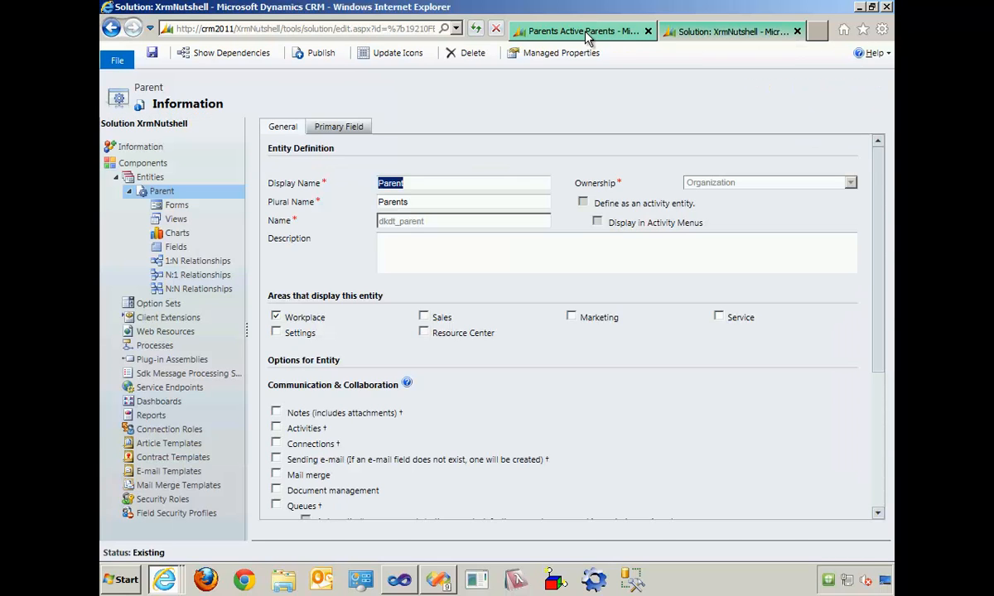
click(580, 33)
click(182, 452)
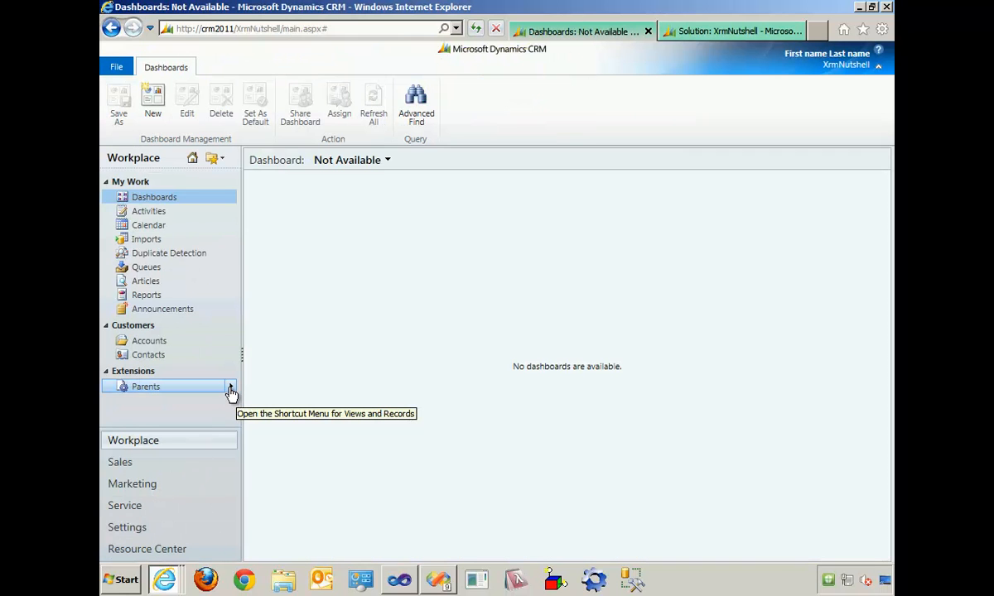
click(231, 386)
click(273, 391)
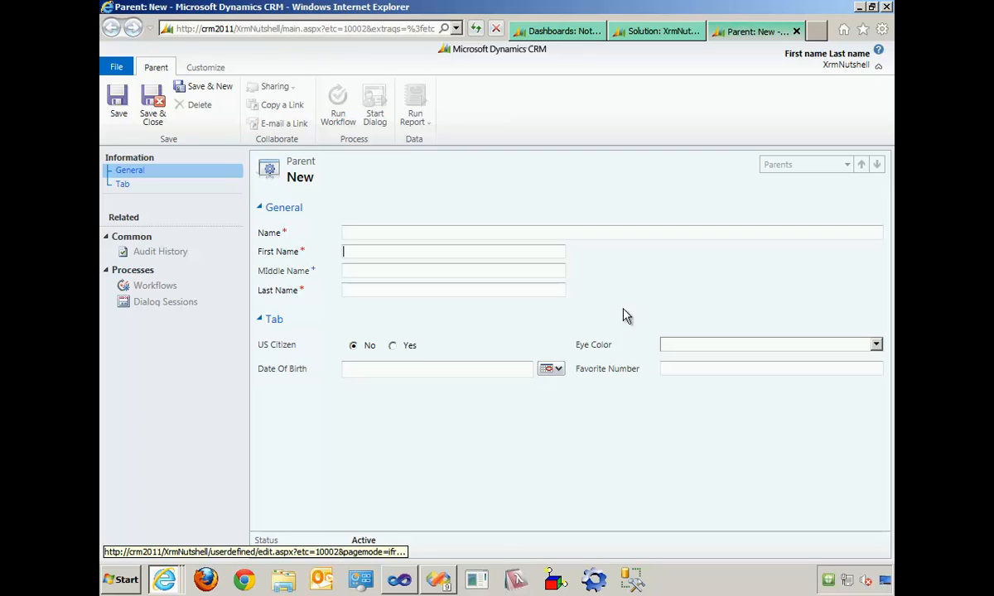
click(152, 106)
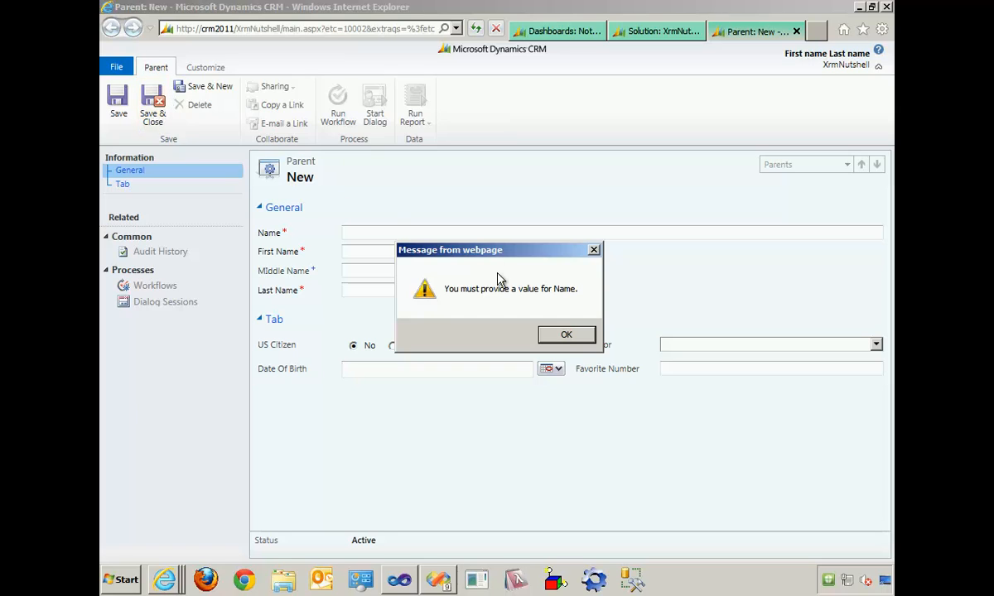
click(564, 336)
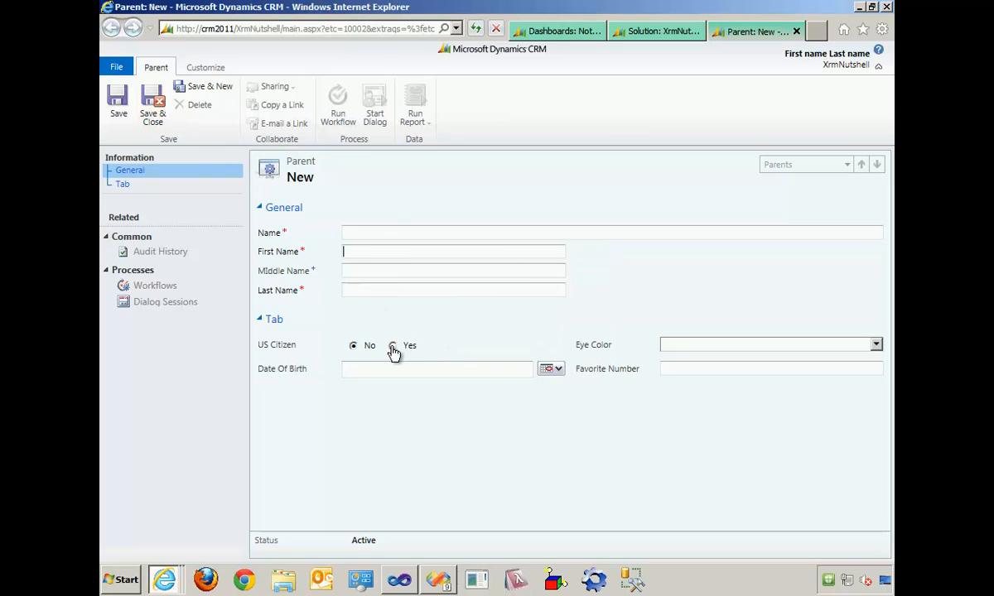
- Set the new Parent record's Eye Color to Brown and pick its date of birth from the calendar
click(842, 346)
click(828, 377)
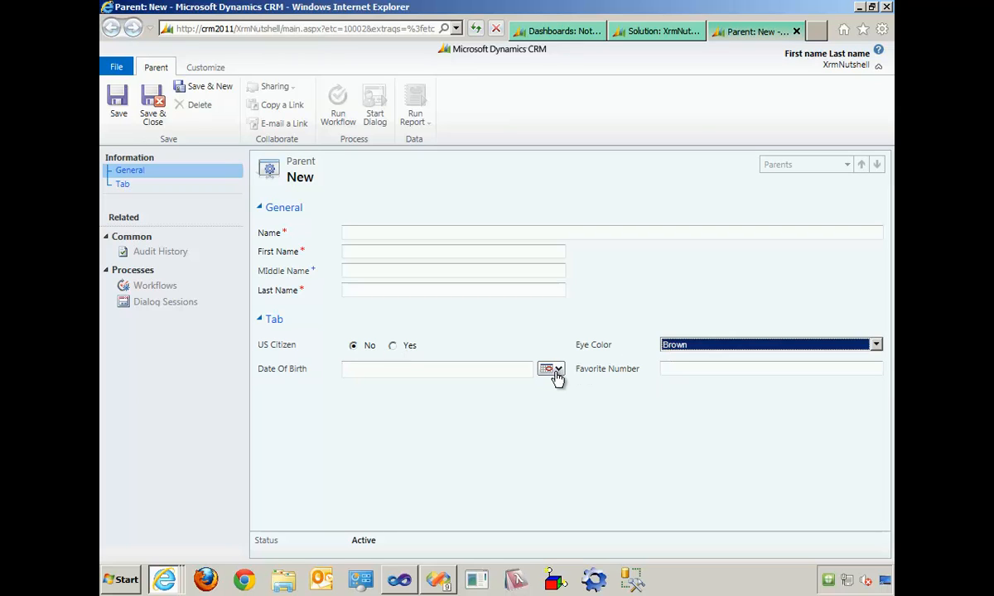
click(549, 369)
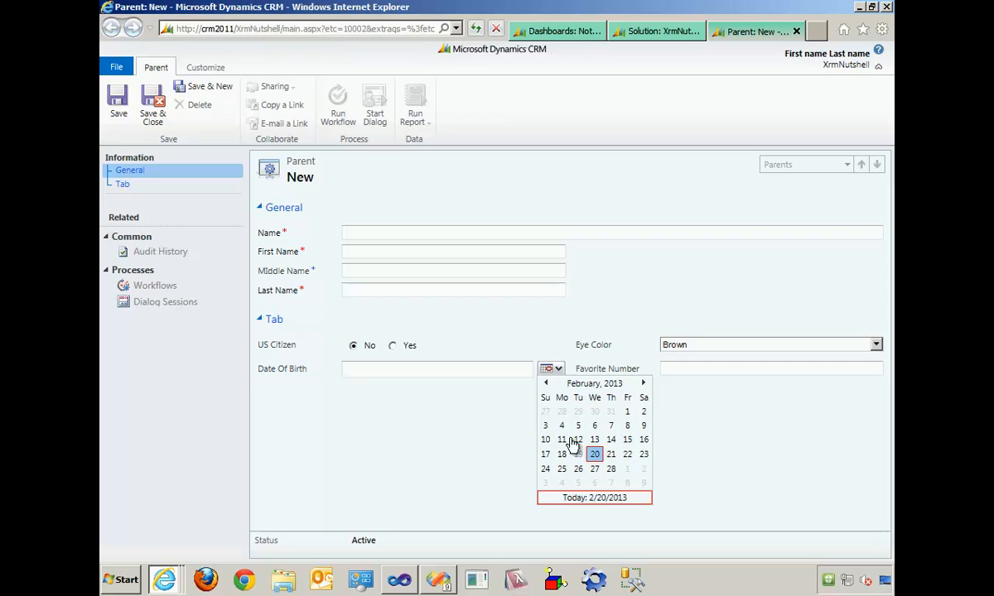
click(577, 385)
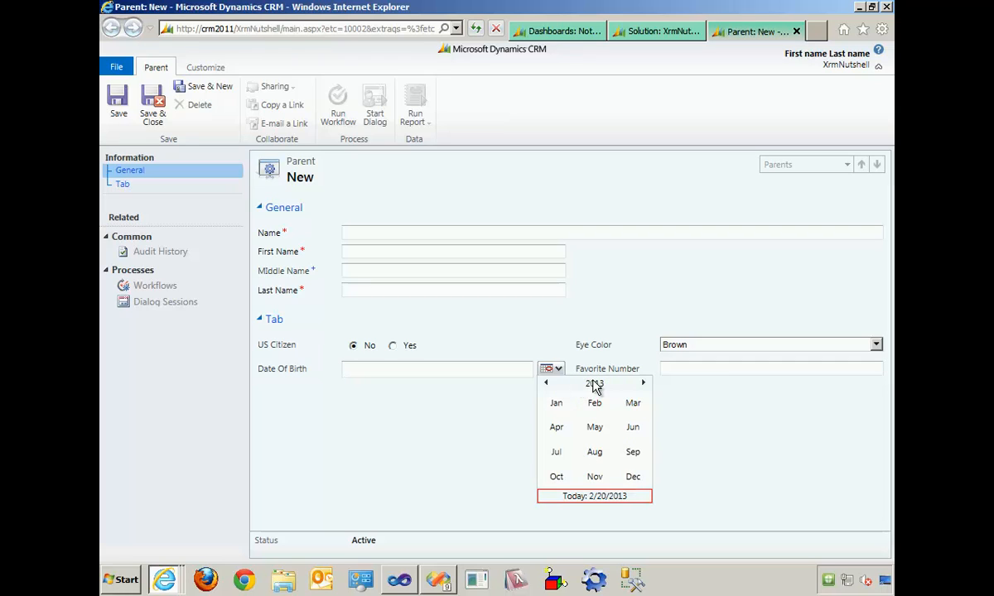
click(546, 383)
click(547, 384)
click(546, 384)
click(547, 385)
click(547, 385)
click(547, 384)
click(546, 385)
click(547, 385)
click(596, 427)
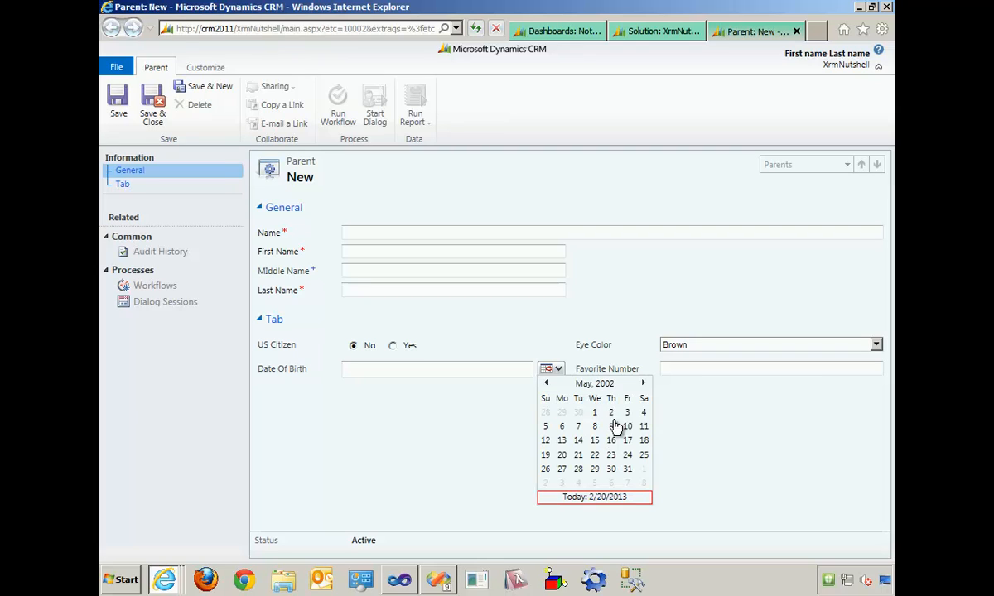
click(623, 429)
- Try to enter 110 as the Favorite Number to test the field's allowed range
click(685, 369)
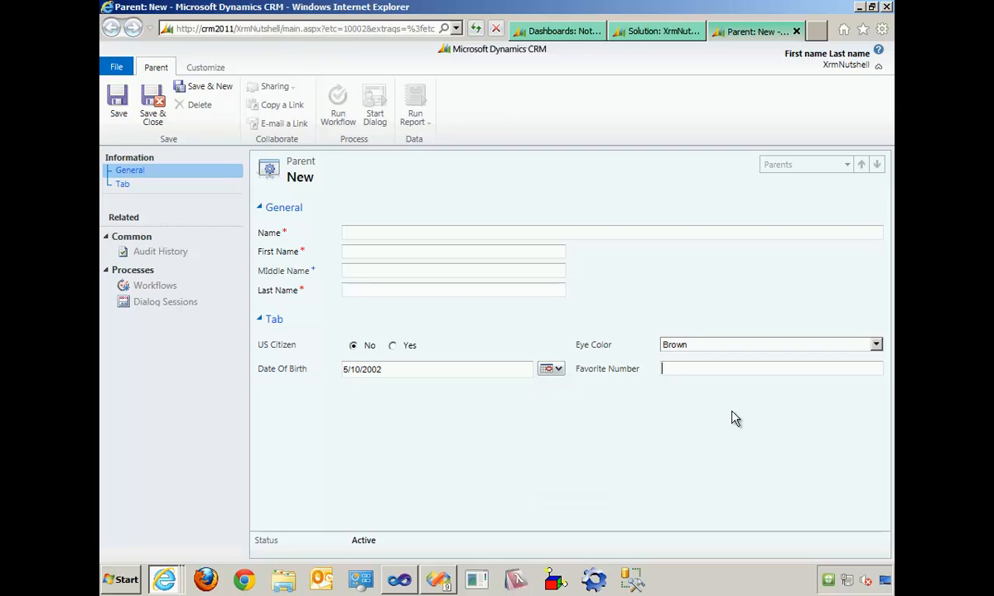
text(110)
click(748, 425)
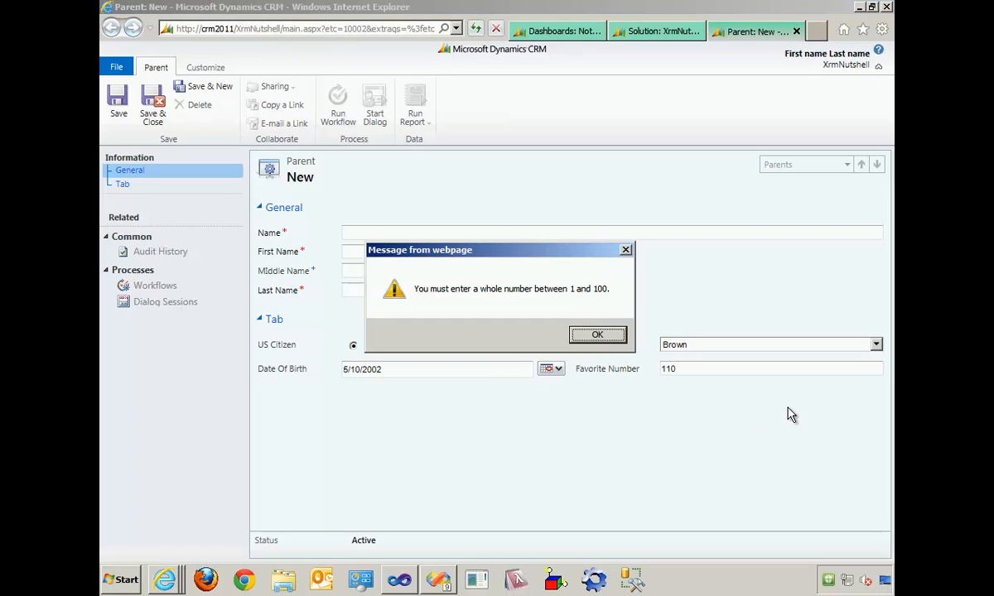
click(583, 340)
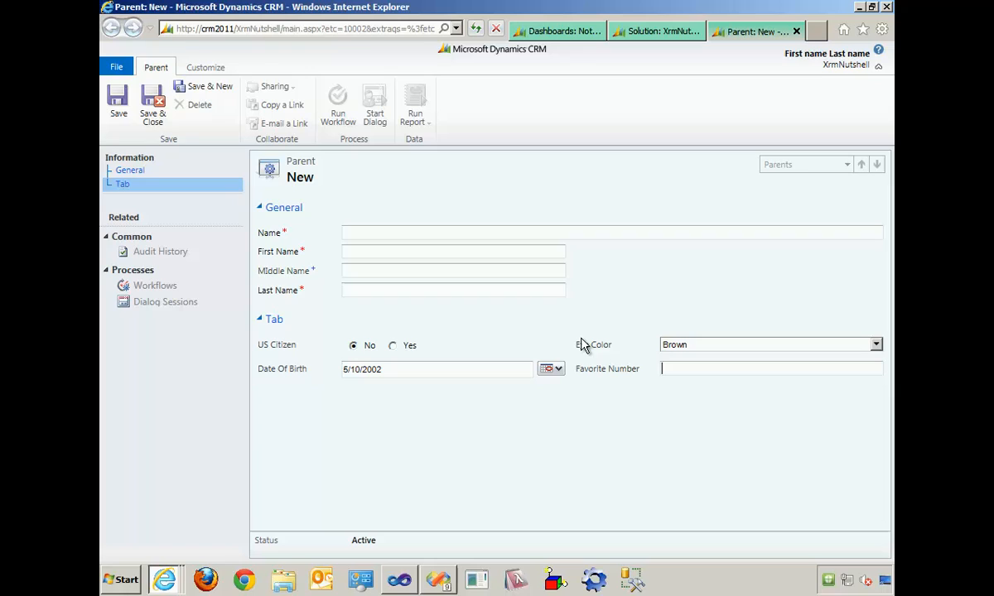
- Fill in the parent's full name, first name and last name, set Favorite Number to 5, then save and start another Parent record
click(418, 230)
text(John)
text( Doe)
text(Doe)
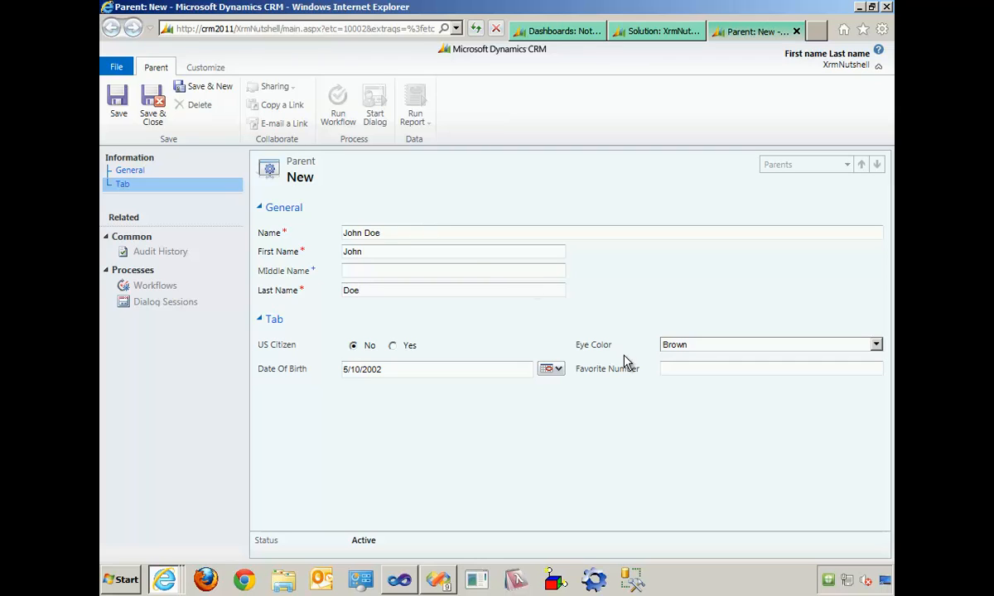
click(698, 368)
click(147, 121)
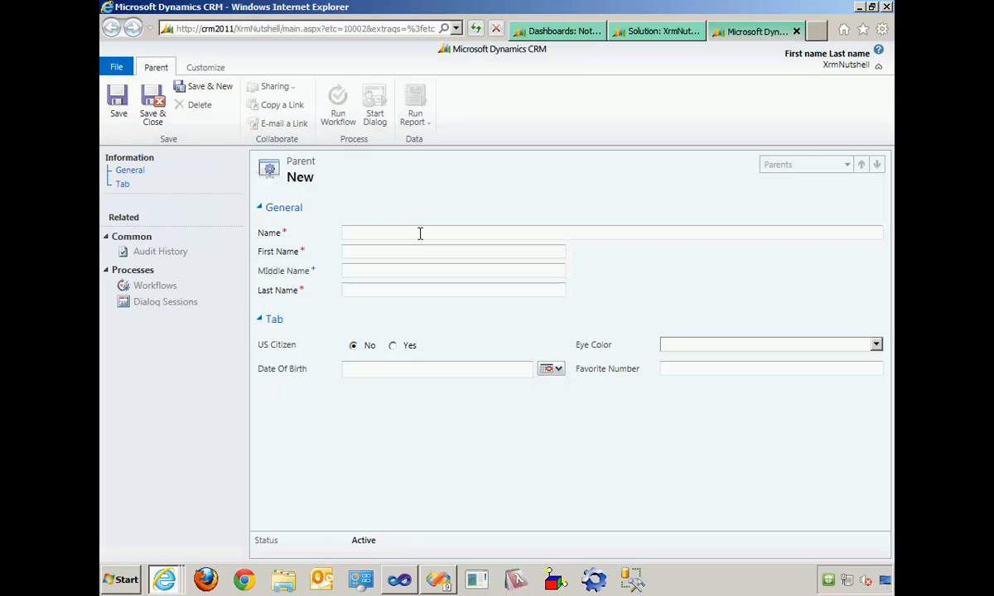
- Fill in the second parent's full name, first name and last name
text(Jane)
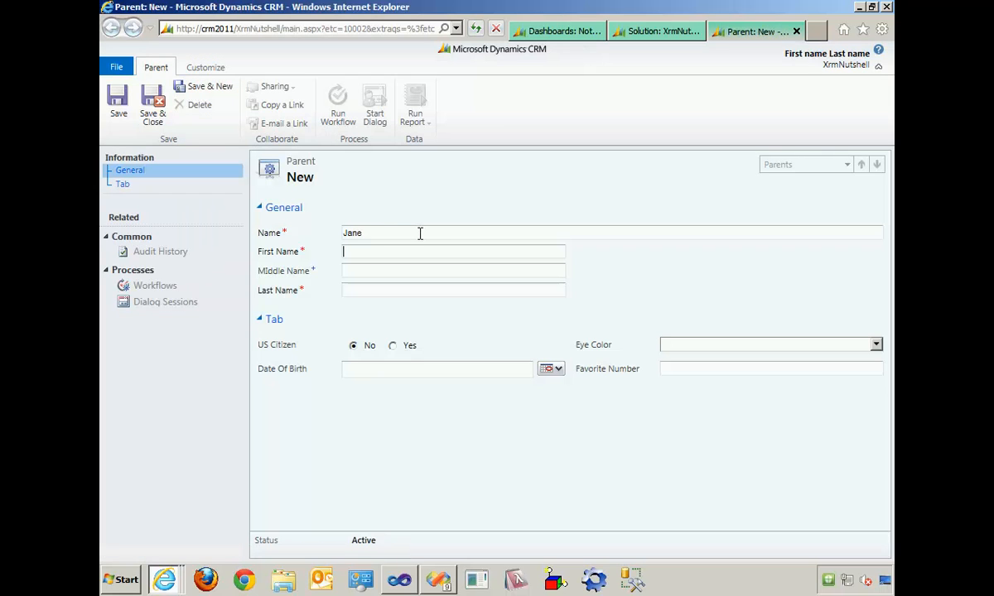
key(Tab)
double_click(420, 234)
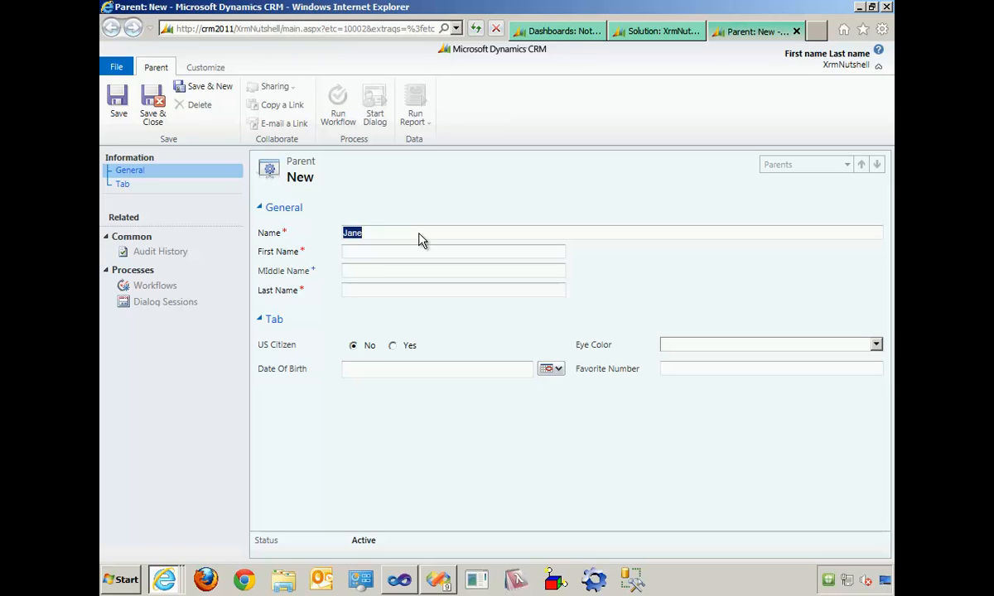
click(420, 234)
text(DoeJane)
key(Tab)
key(Tab)
text(Ooe)
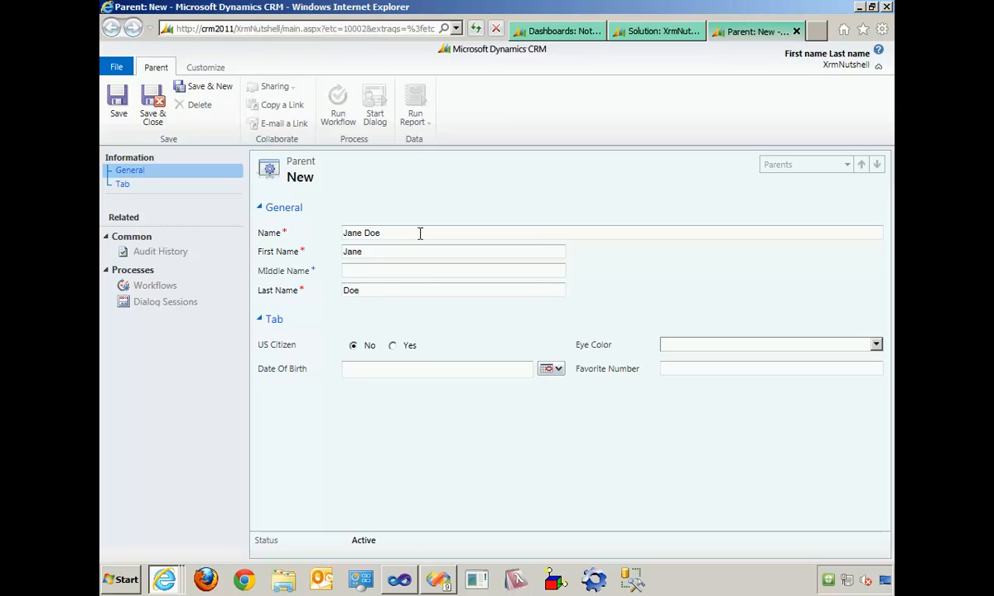
- Pick the second parent's date of birth from the calendar
click(550, 371)
click(585, 383)
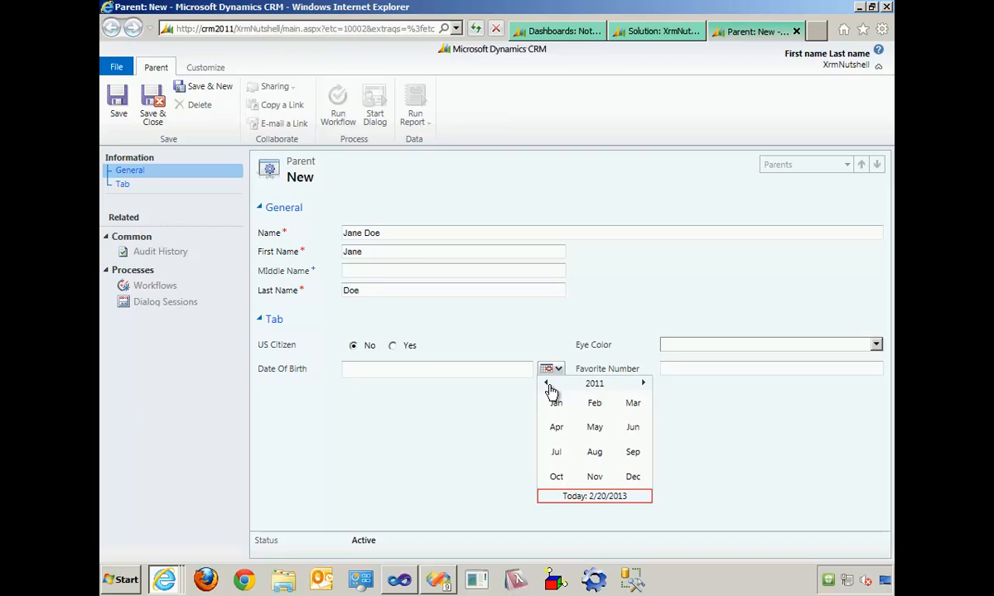
click(546, 384)
click(546, 383)
click(546, 383)
click(546, 383)
click(546, 383)
click(546, 383)
click(633, 426)
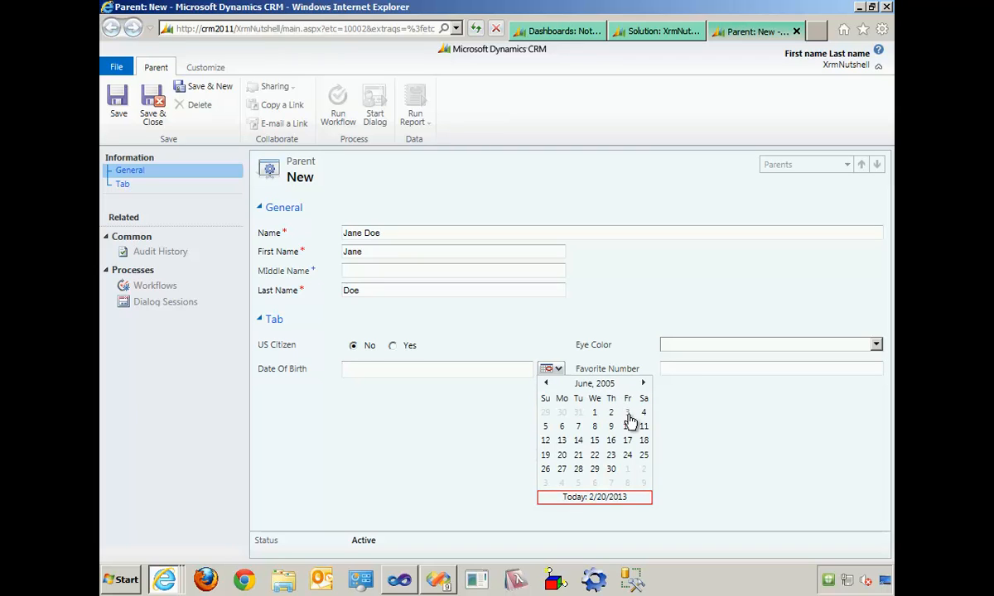
click(627, 415)
- Set Eye Color to Blue and Favorite Number to 3, then save and close the second Parent record
click(881, 348)
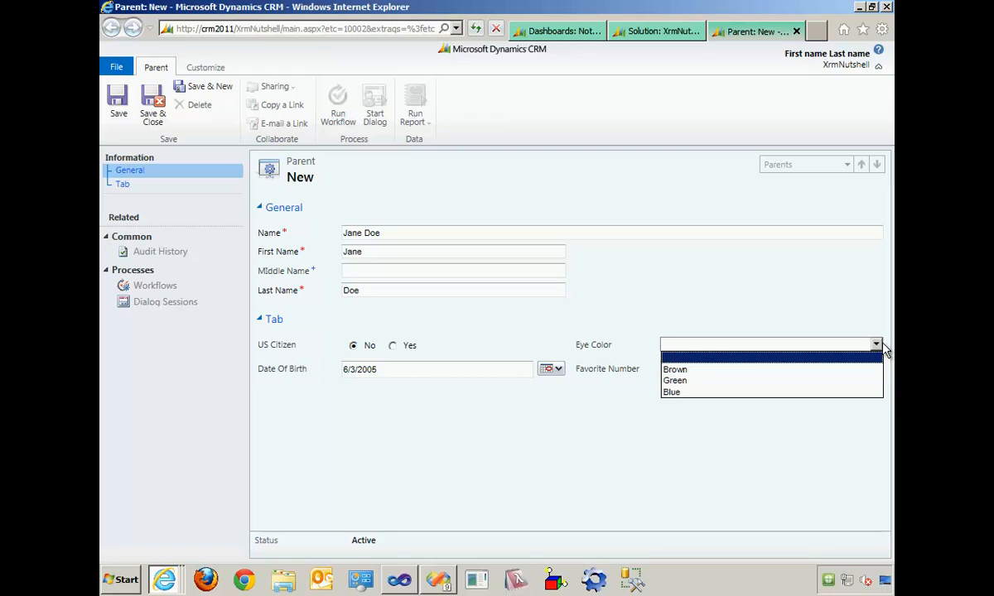
click(823, 391)
click(789, 365)
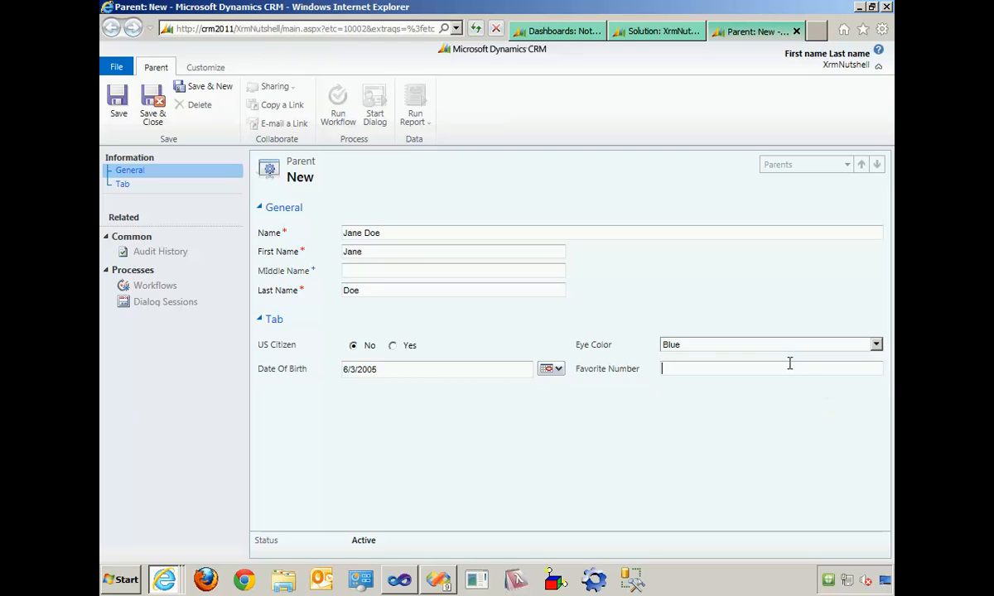
text(3)
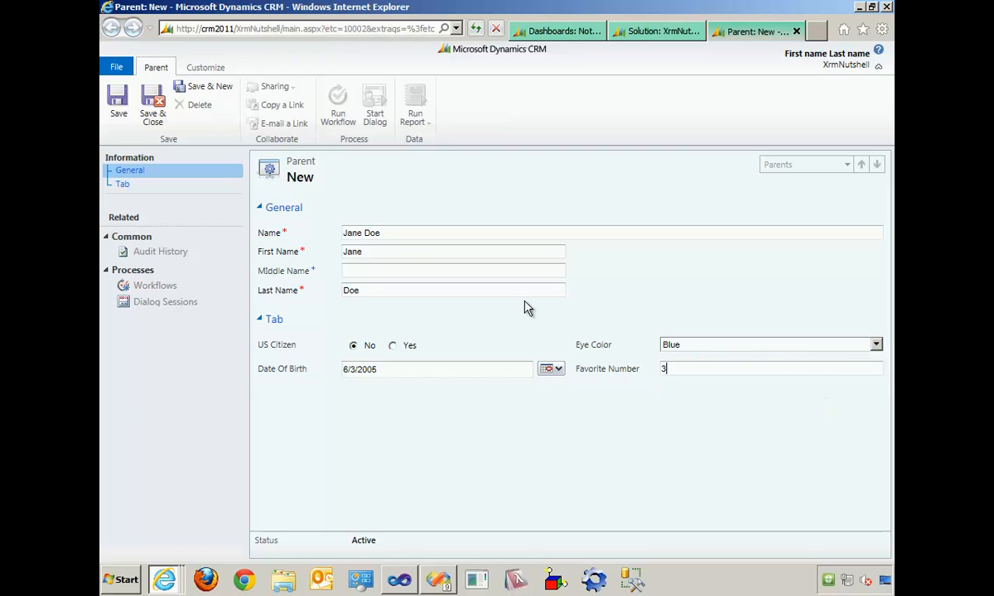
click(161, 118)
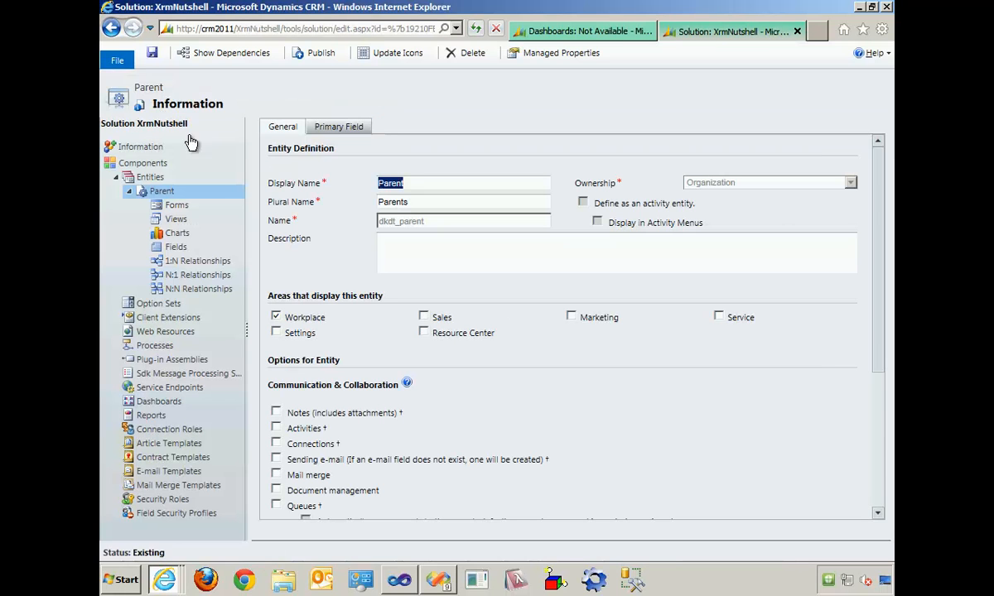
- View the Active Parents list, then refresh it in the test user's session and inspect the first record's form there
click(607, 31)
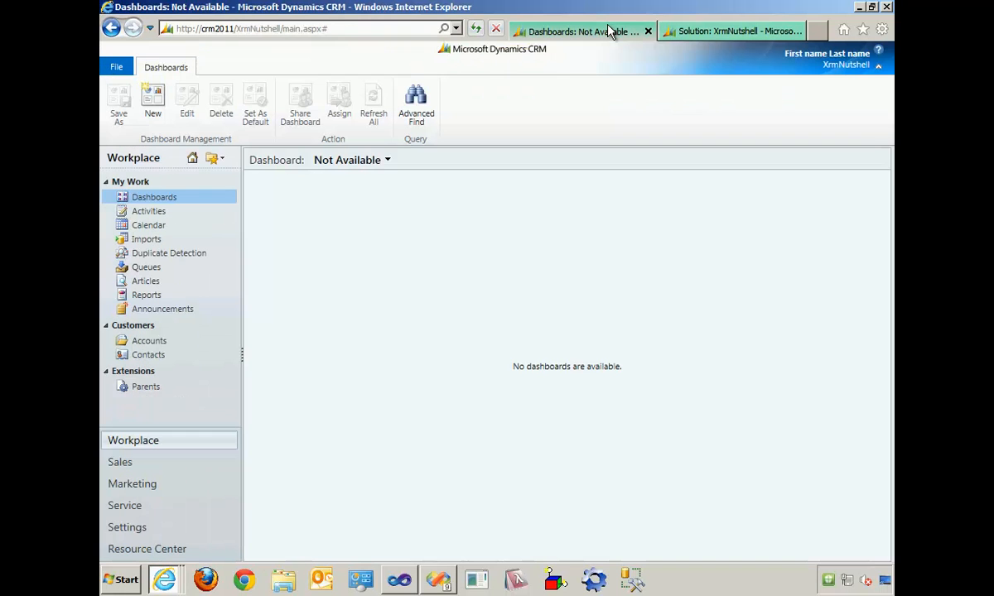
click(149, 387)
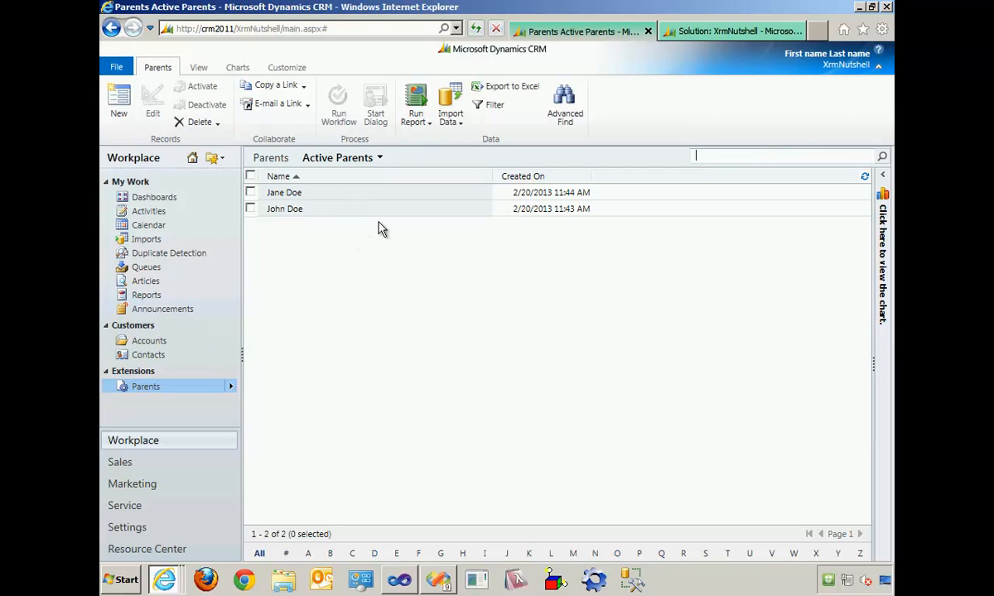
key(alt+Tab)
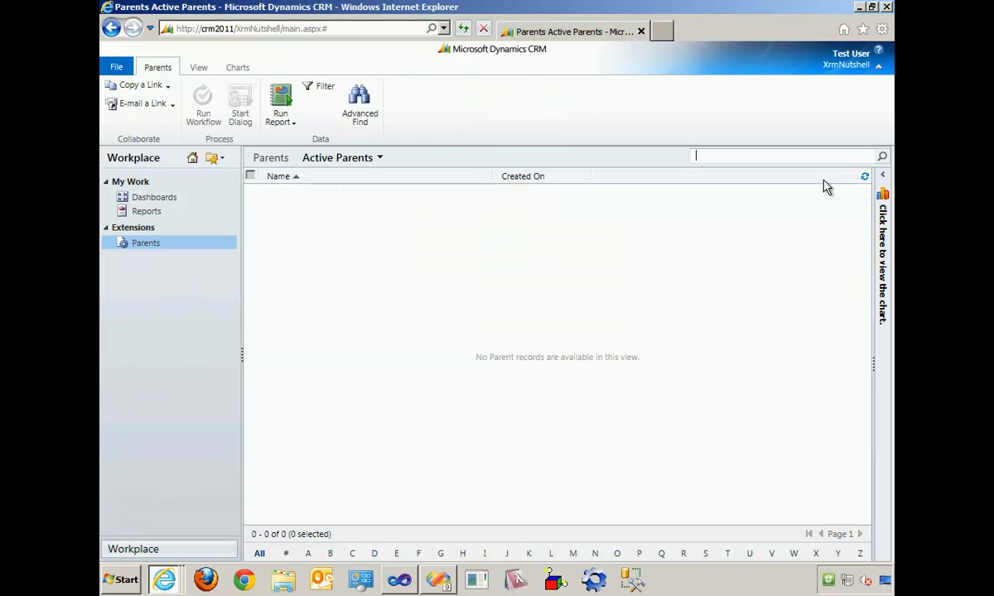
click(865, 178)
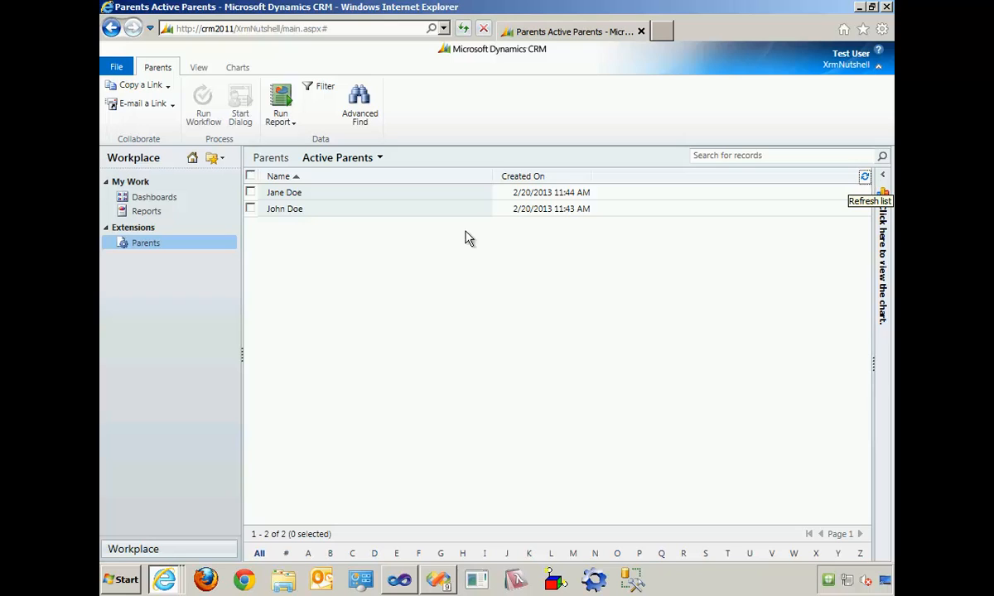
click(284, 193)
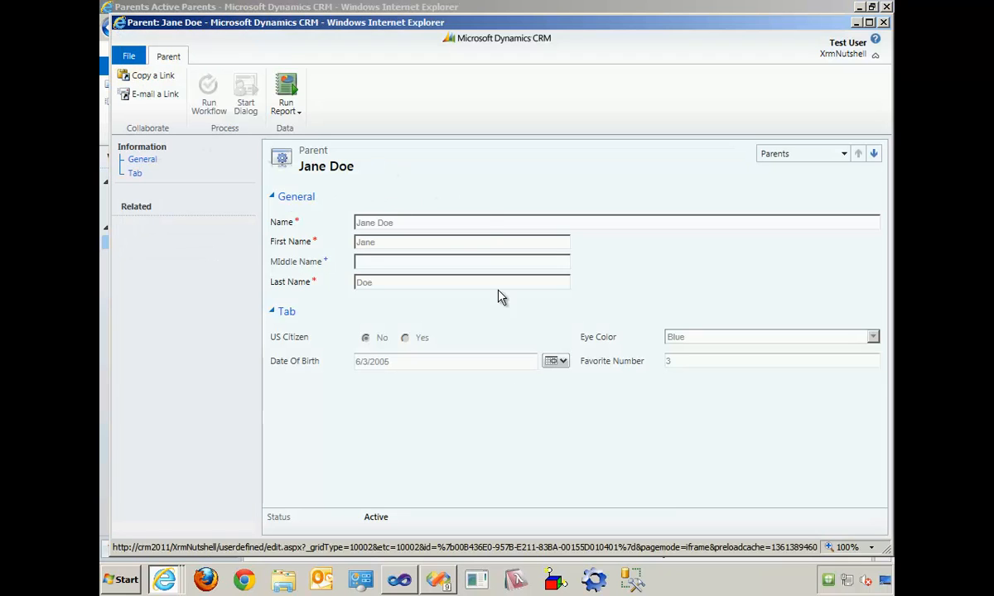
click(884, 22)
- Return to the administrator's session and add the Eye Color and Favorite Number columns to the Parent entity's Active Parents view
key(alt+Tab)
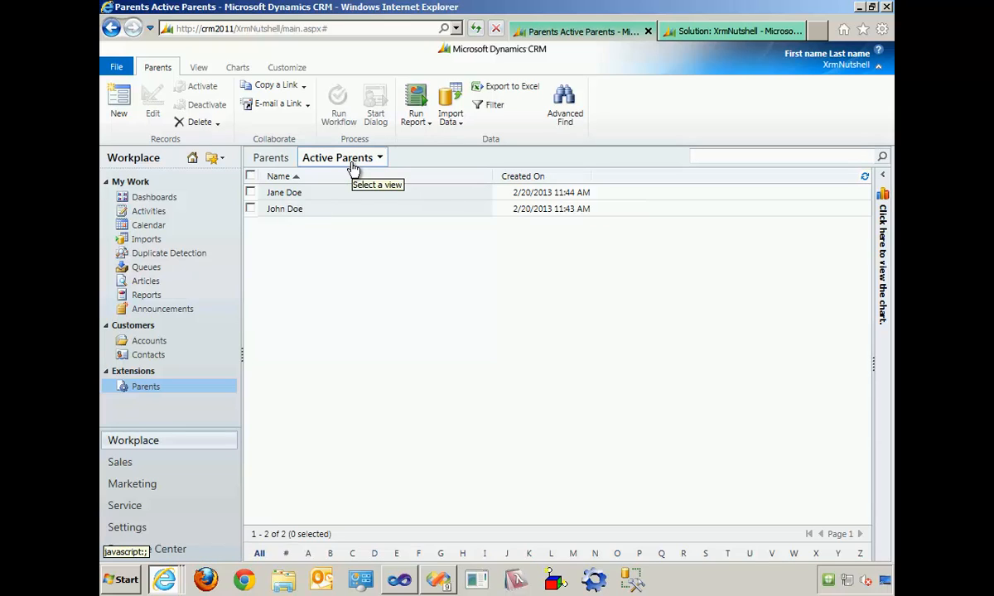
click(717, 33)
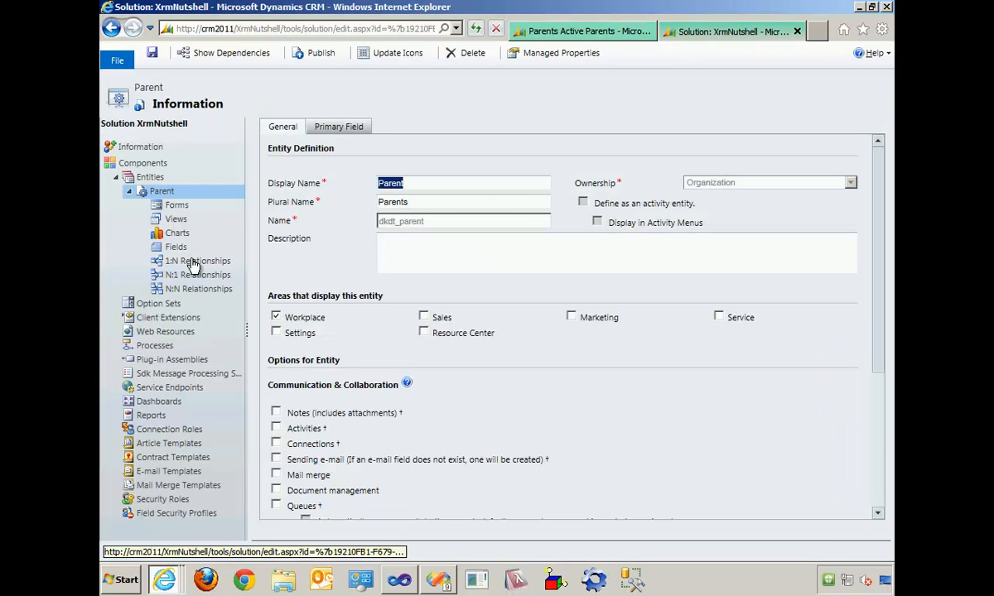
click(177, 221)
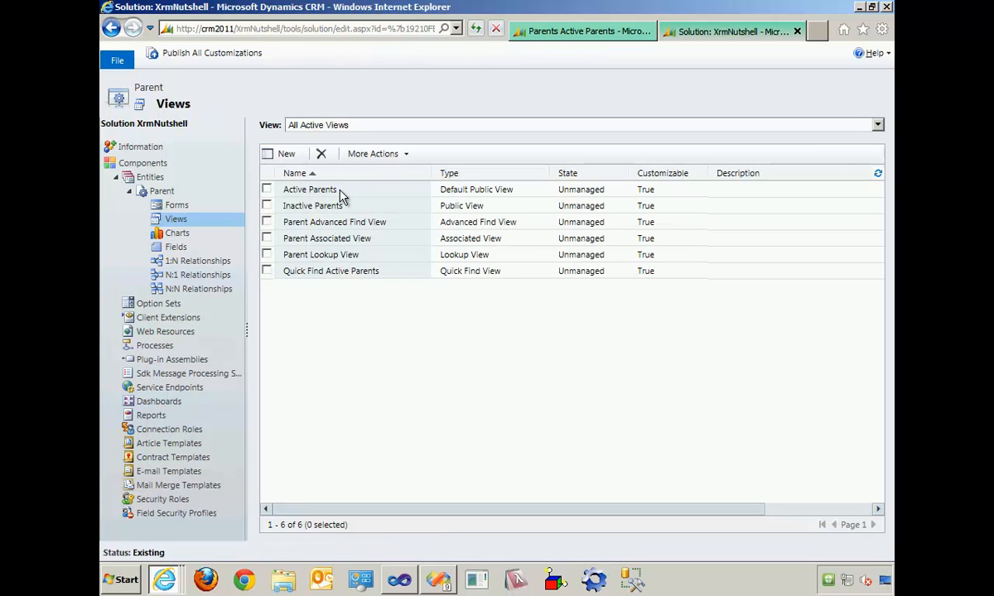
double_click(342, 196)
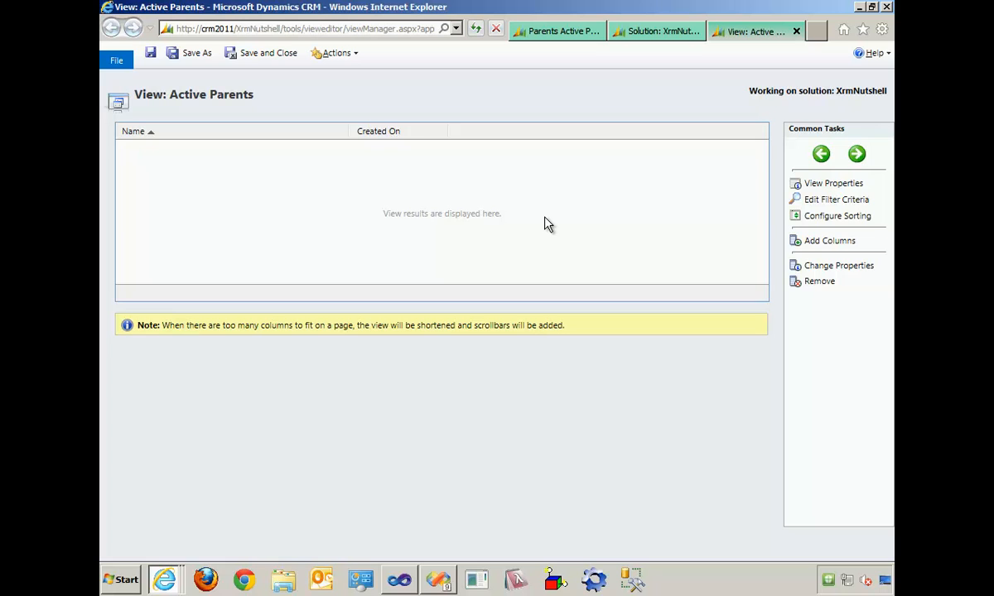
click(829, 242)
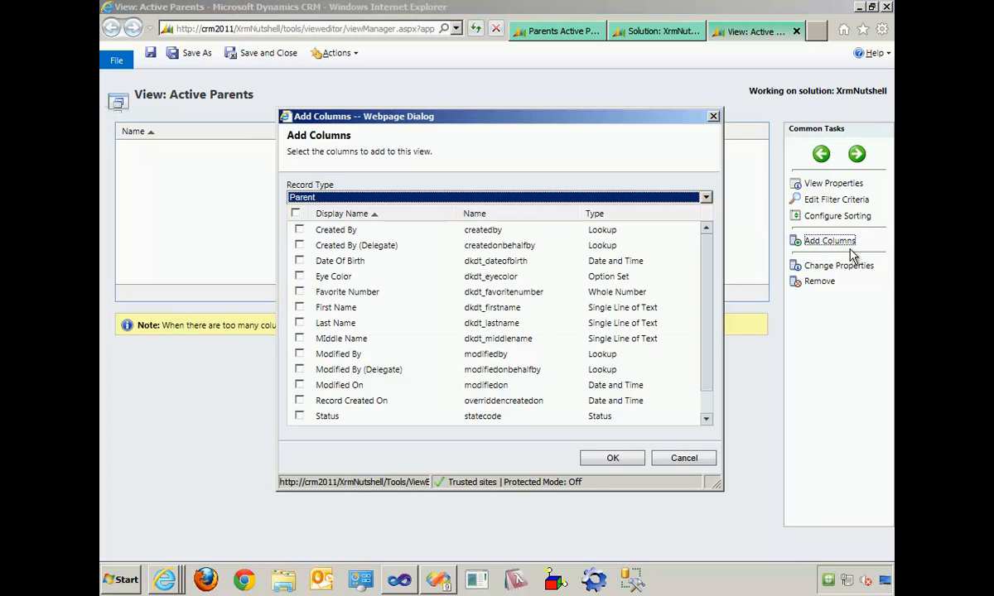
click(299, 278)
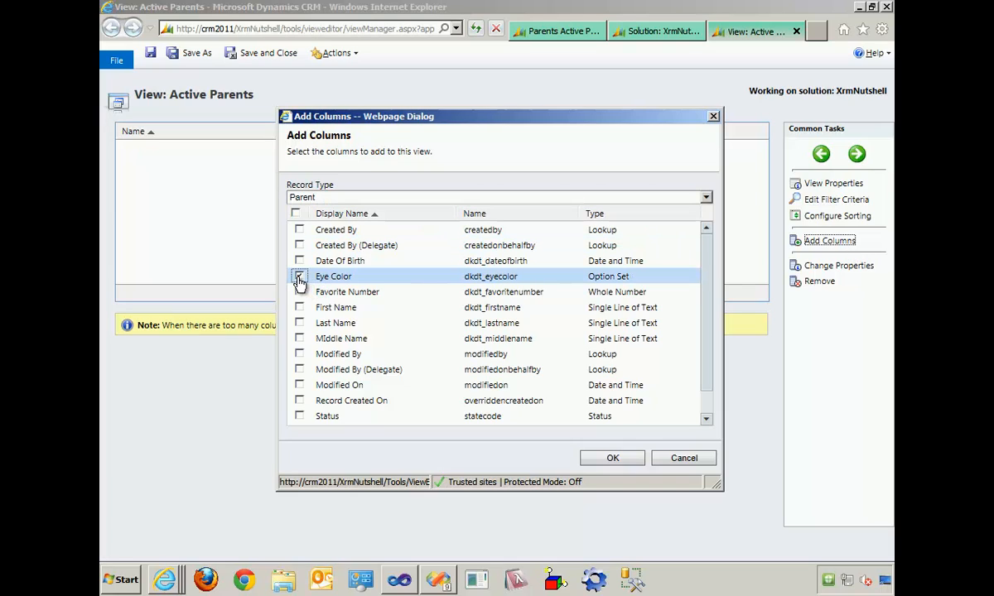
click(299, 291)
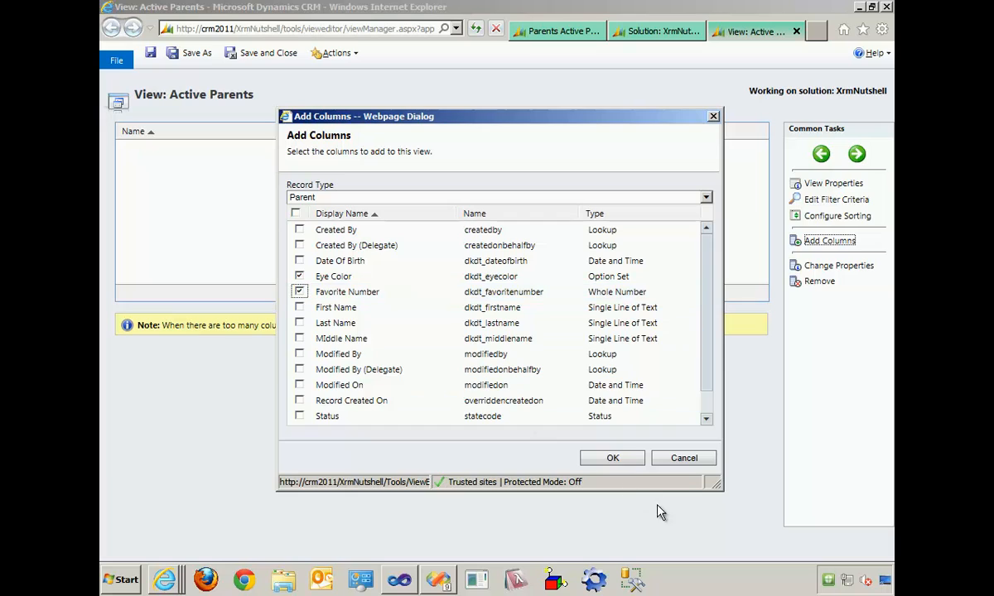
click(621, 460)
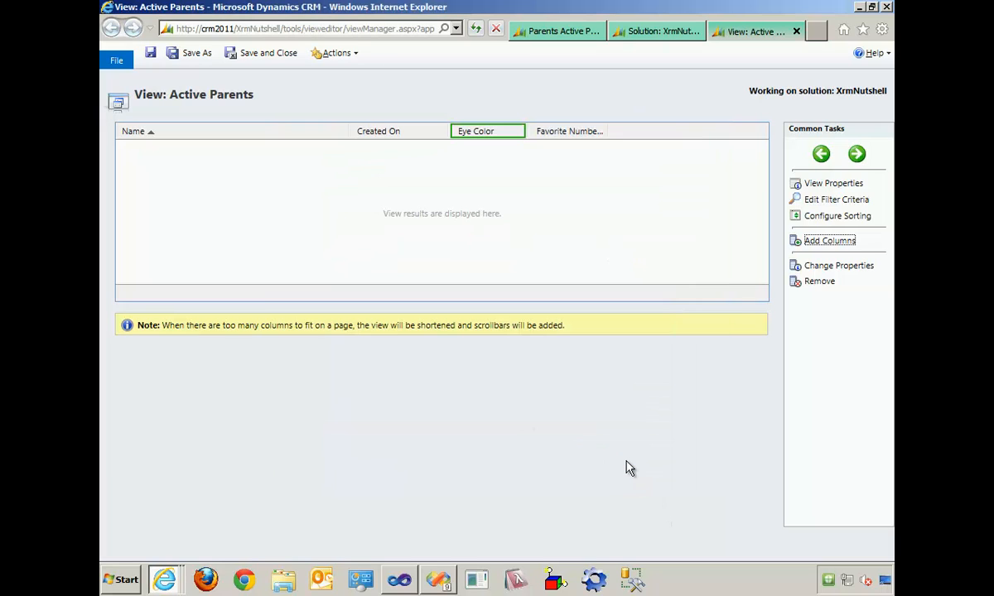
- Move the Created On column after Favorite Number, then save and close the Active Parents view
click(389, 134)
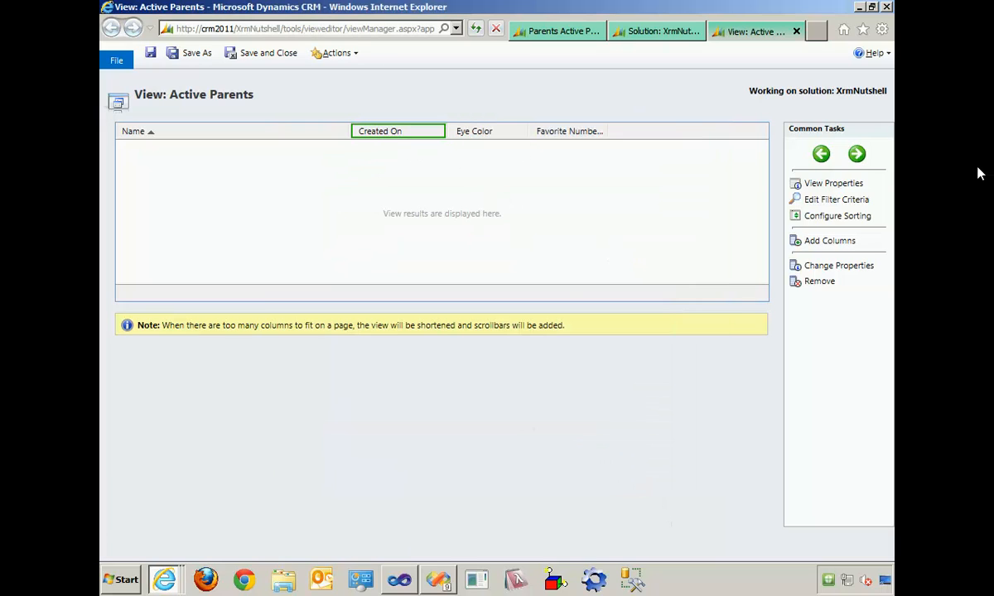
click(857, 155)
click(858, 155)
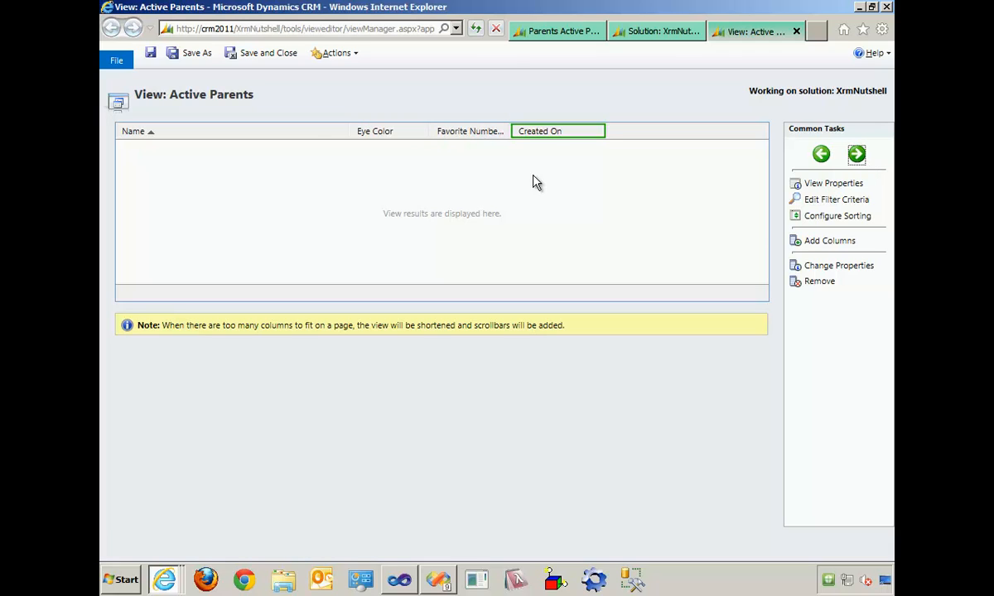
click(273, 55)
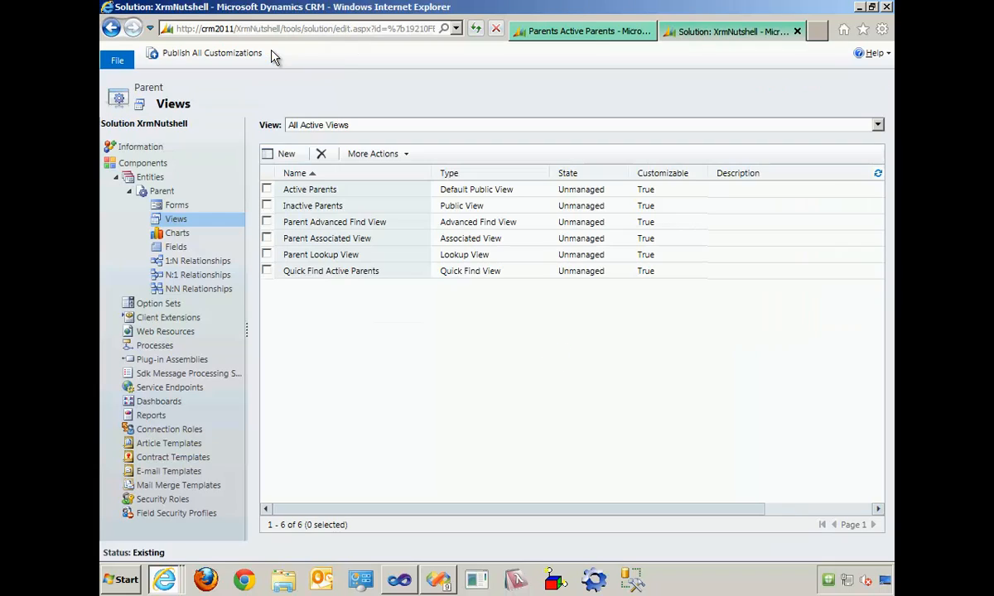
- Publish the Parent entity and reload the Active Parents list in the Workplace to check its columns
click(160, 191)
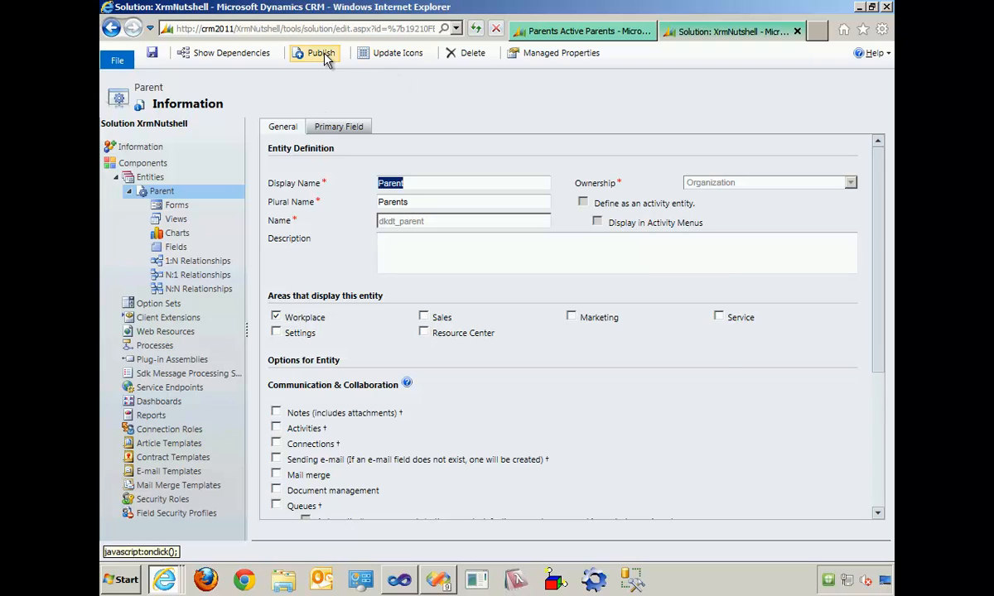
click(321, 53)
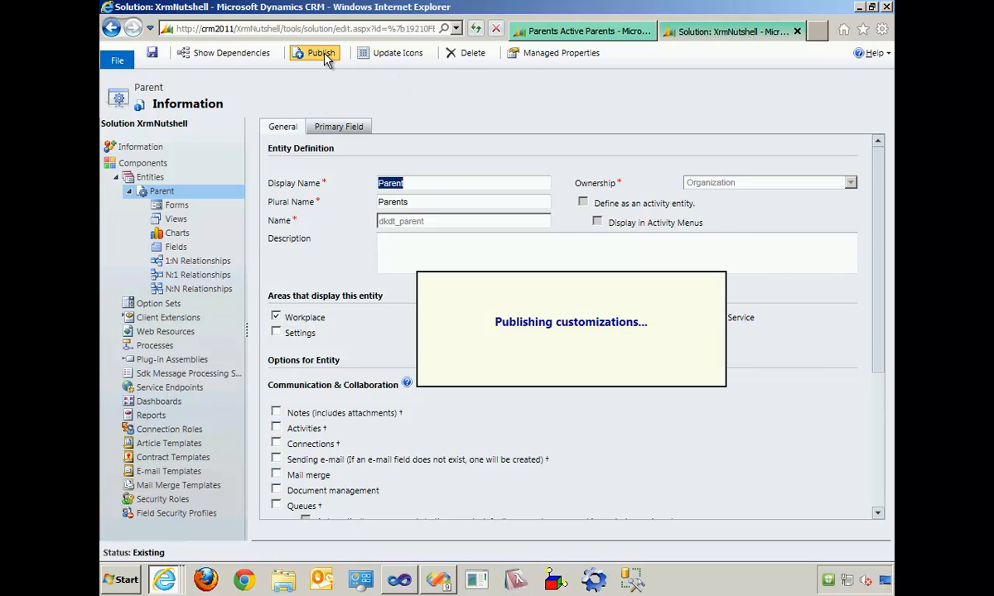
click(516, 32)
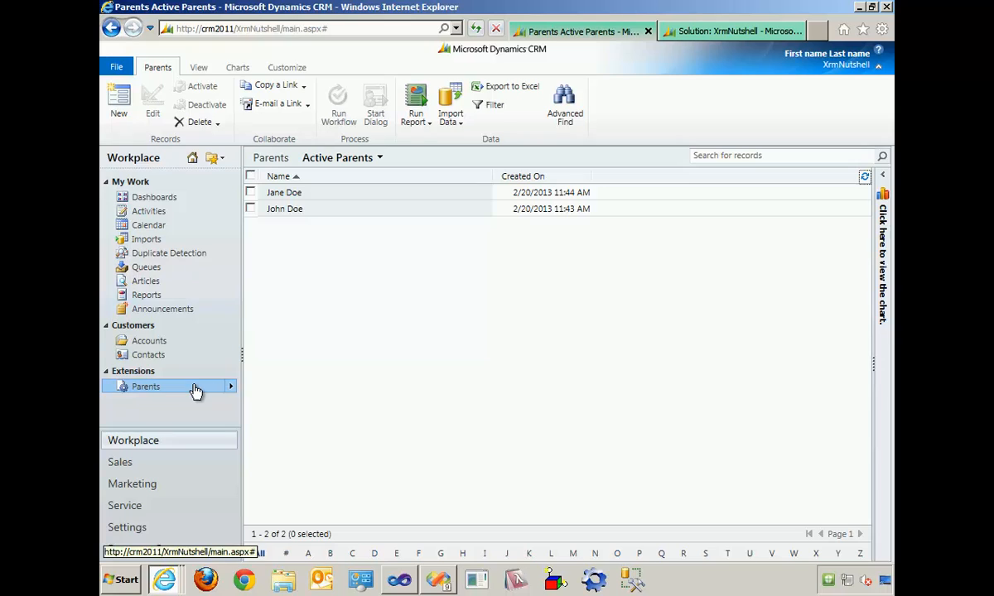
click(195, 390)
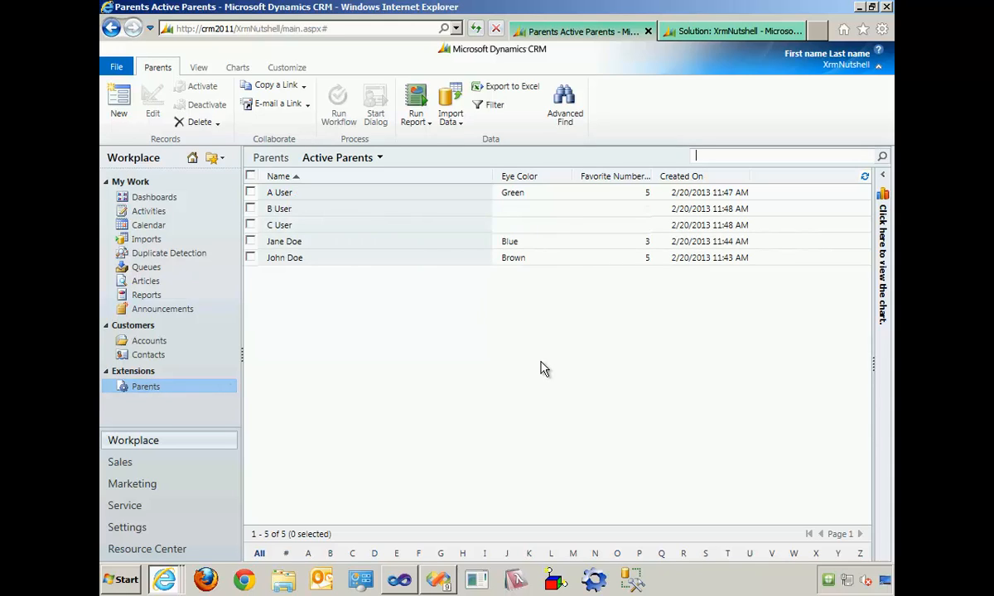
- Start a new chart for the Parent entity in the XrmNutshell solution, keeping Active Parents as the preview view
click(732, 33)
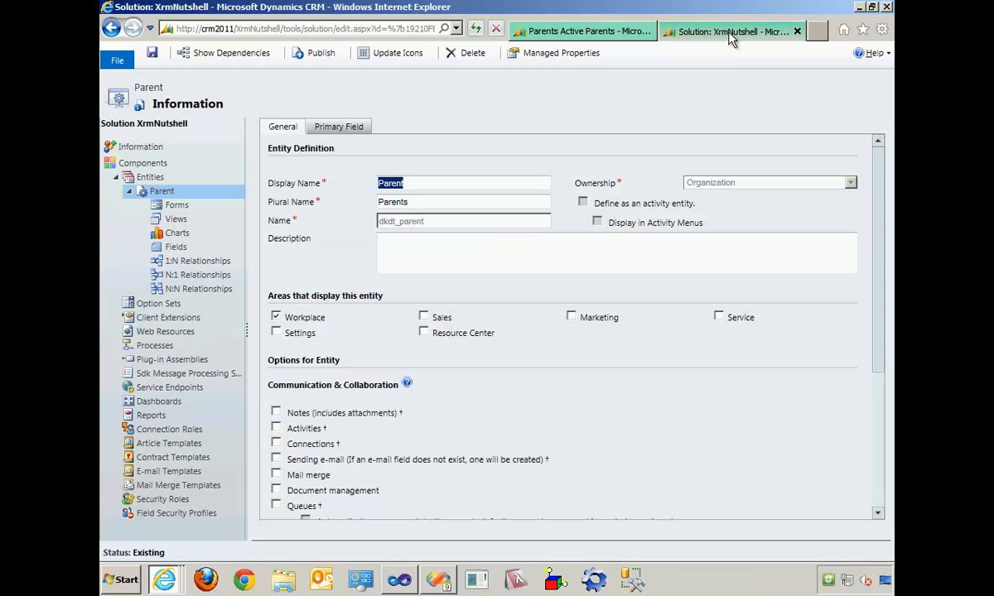
click(176, 237)
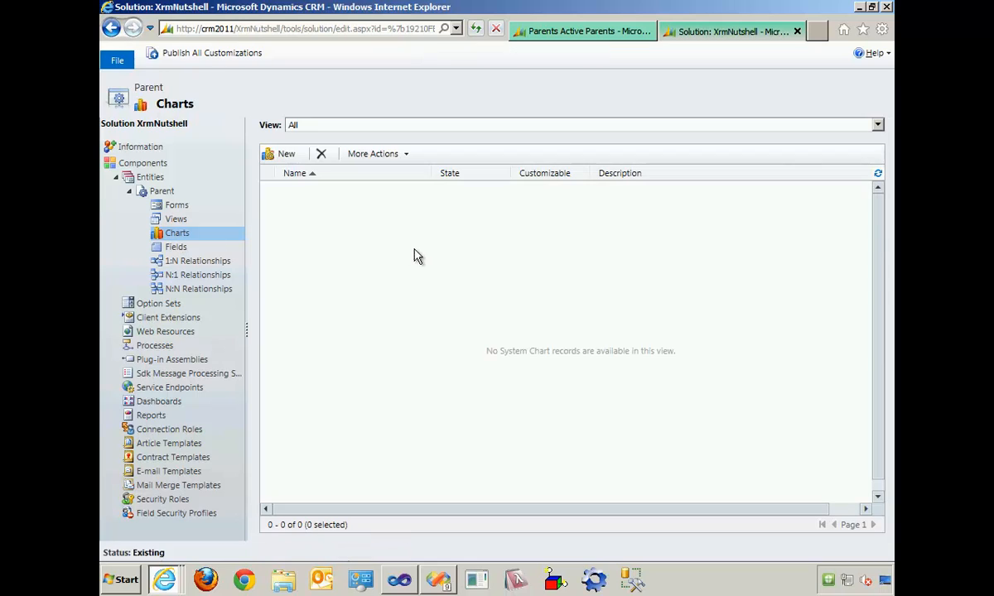
click(282, 153)
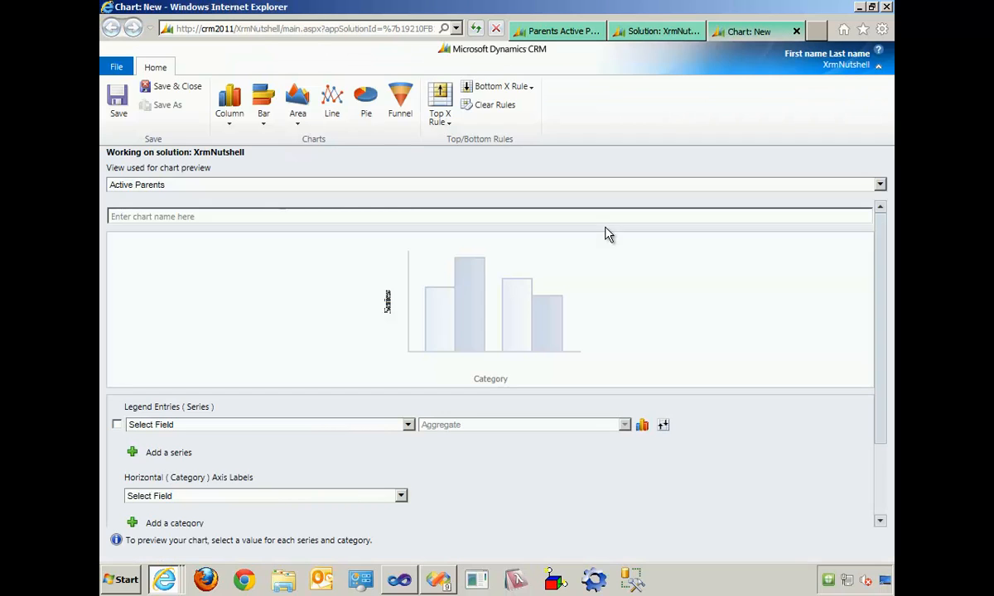
click(279, 193)
click(278, 196)
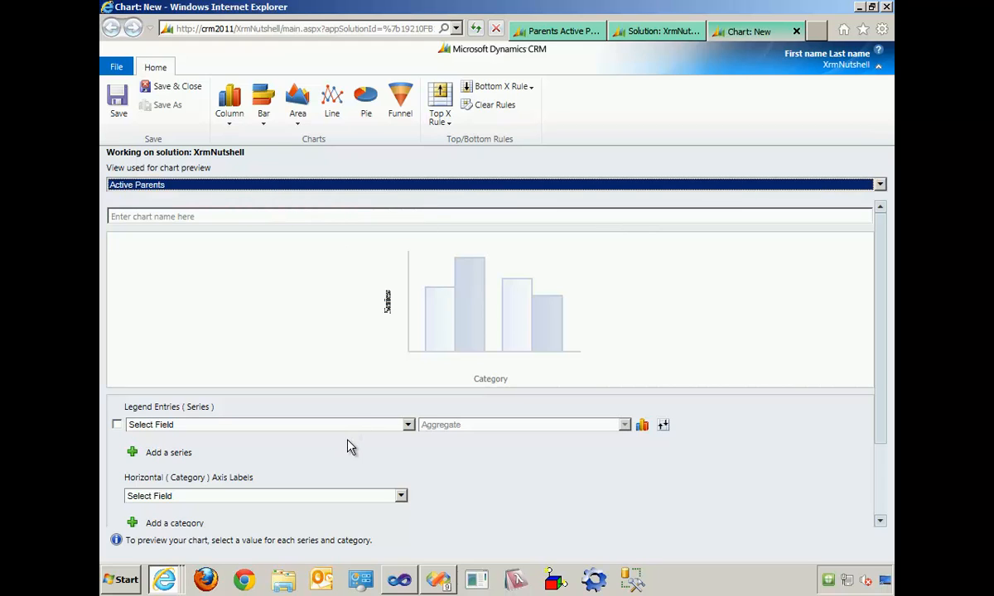
- Use Eye Color as both the chart's series and its horizontal category, then save and close the chart
click(117, 425)
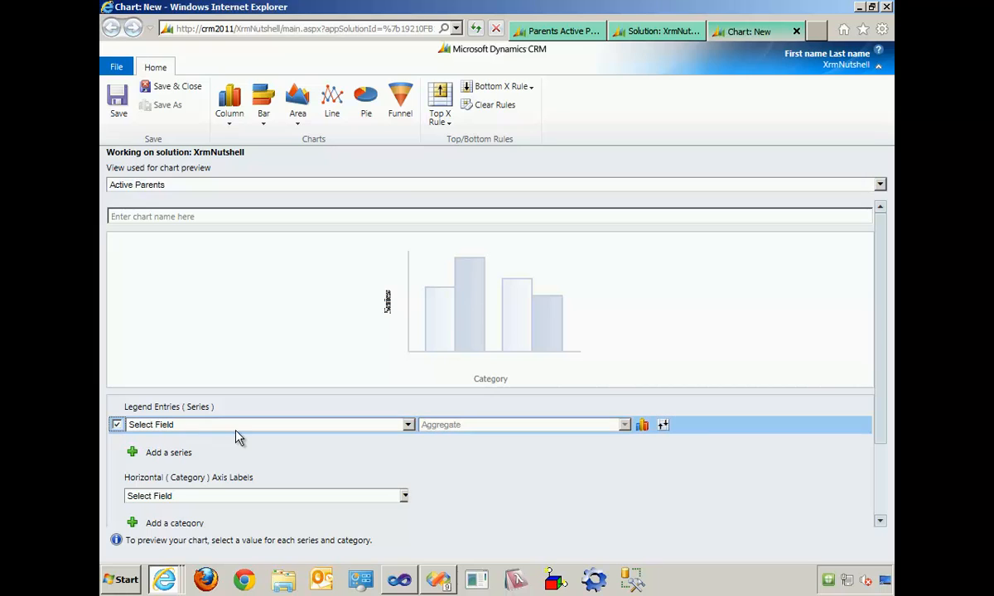
click(239, 425)
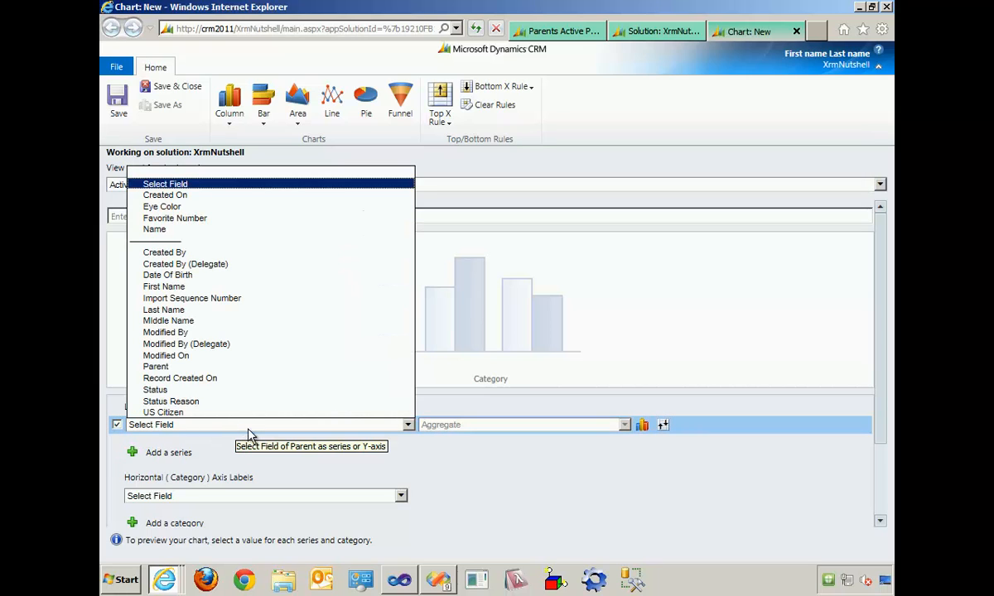
click(176, 209)
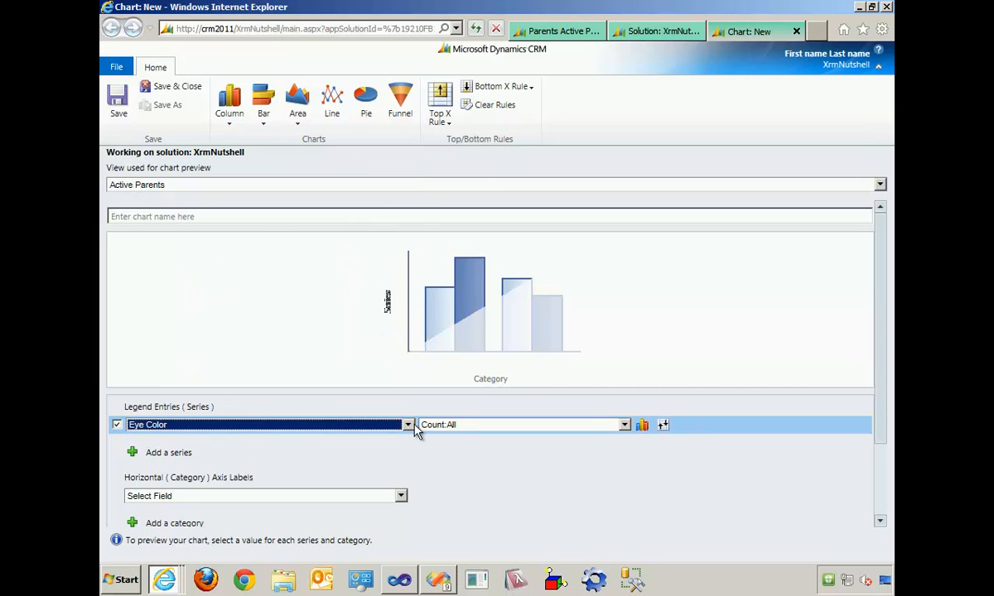
click(221, 500)
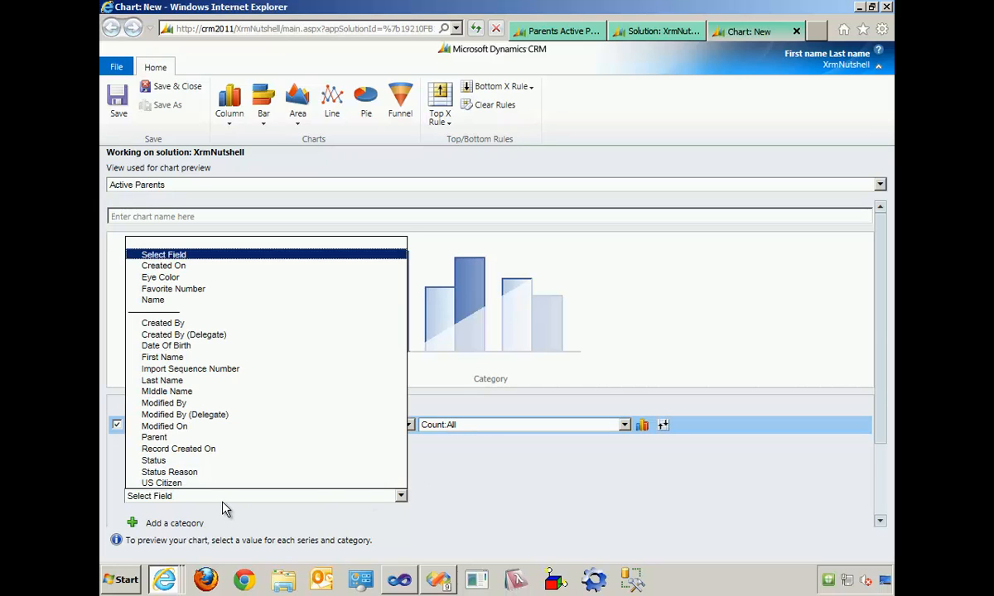
click(176, 278)
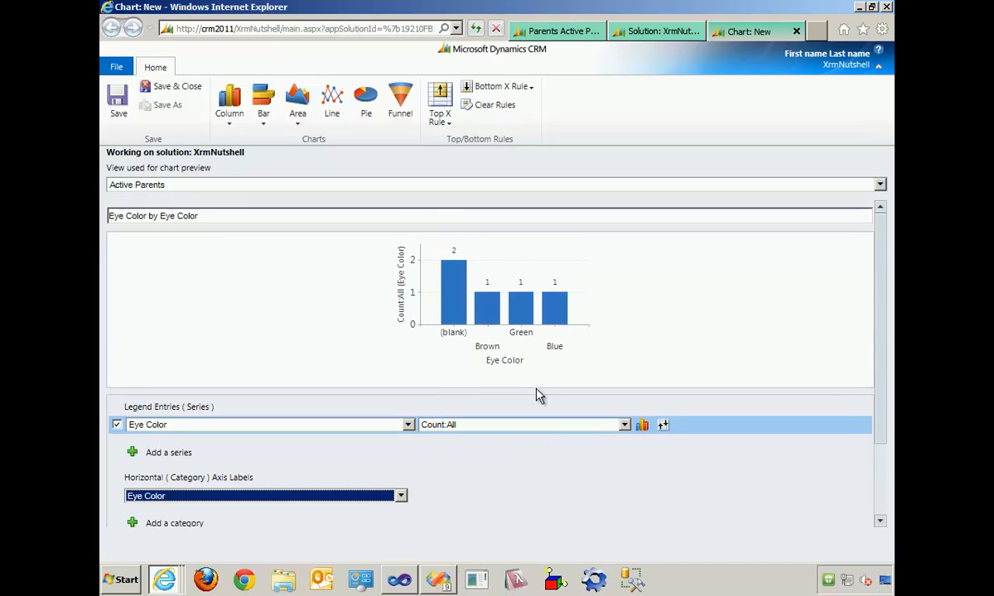
mouse_move(469, 302)
click(162, 91)
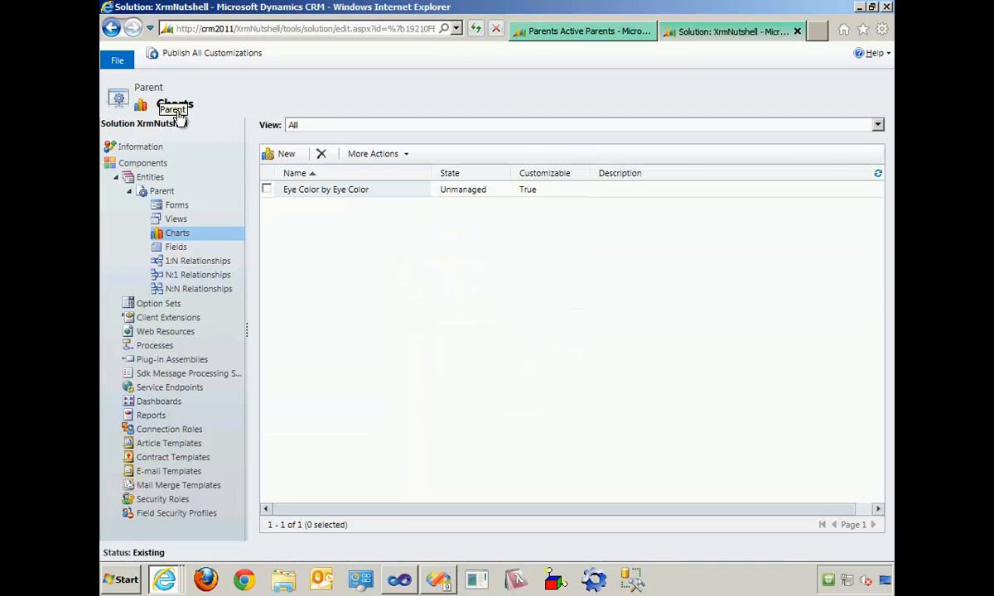
- Publish the Parent entity, refresh the CRM page and display the eye color chart beside the Active Parents list
click(159, 191)
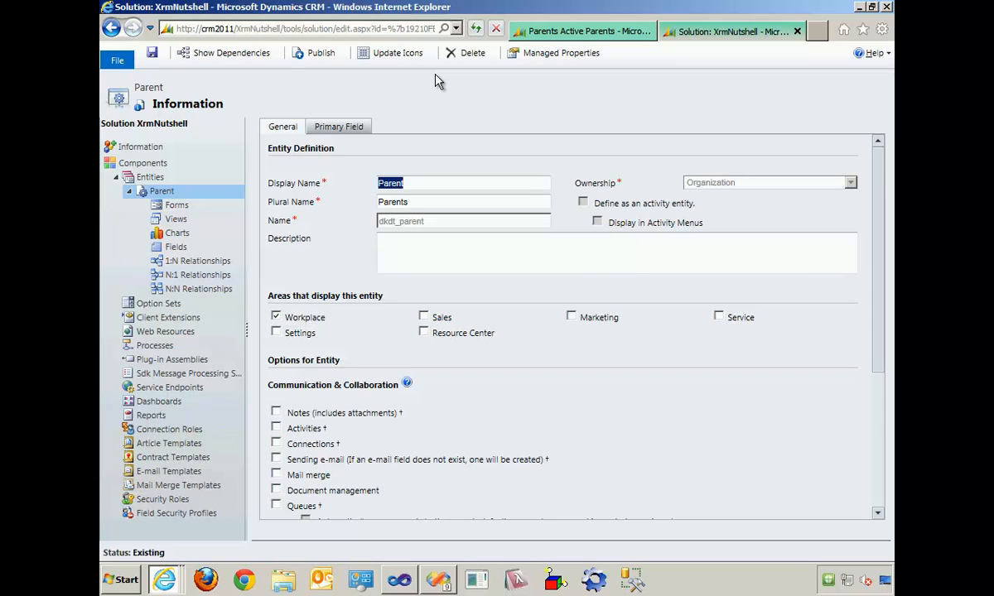
click(319, 56)
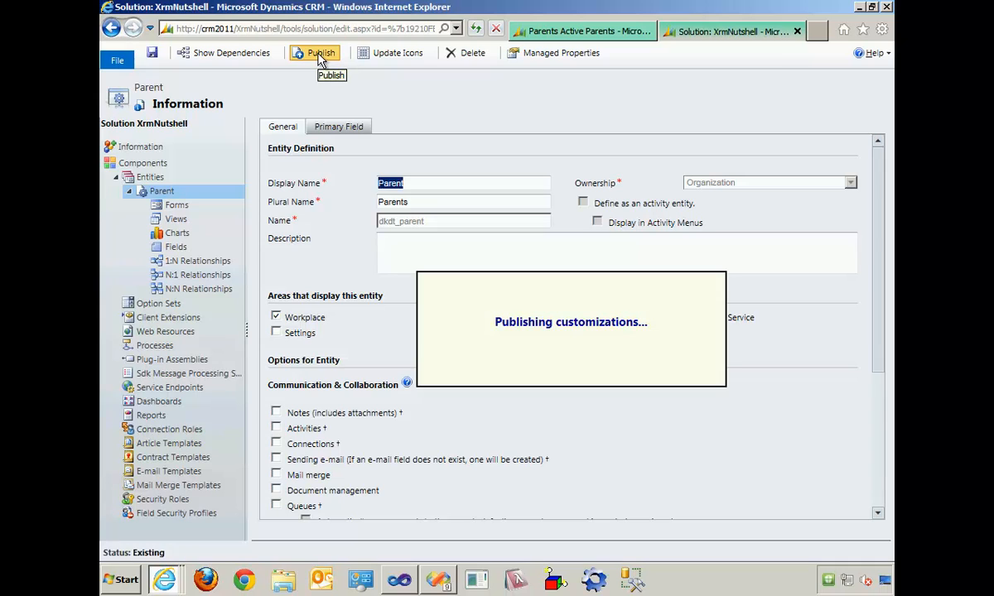
click(549, 33)
key(F5)
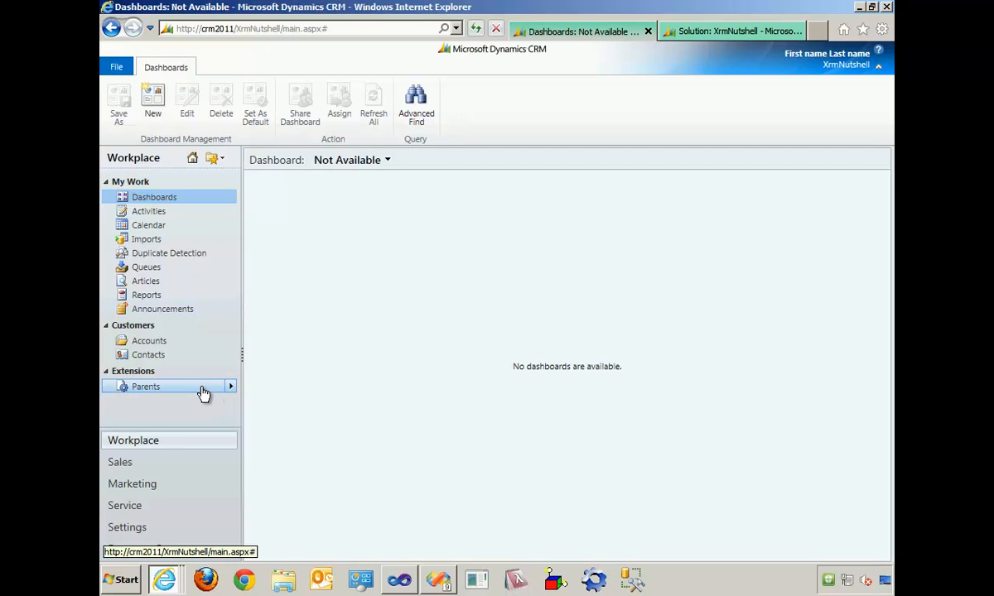
click(203, 389)
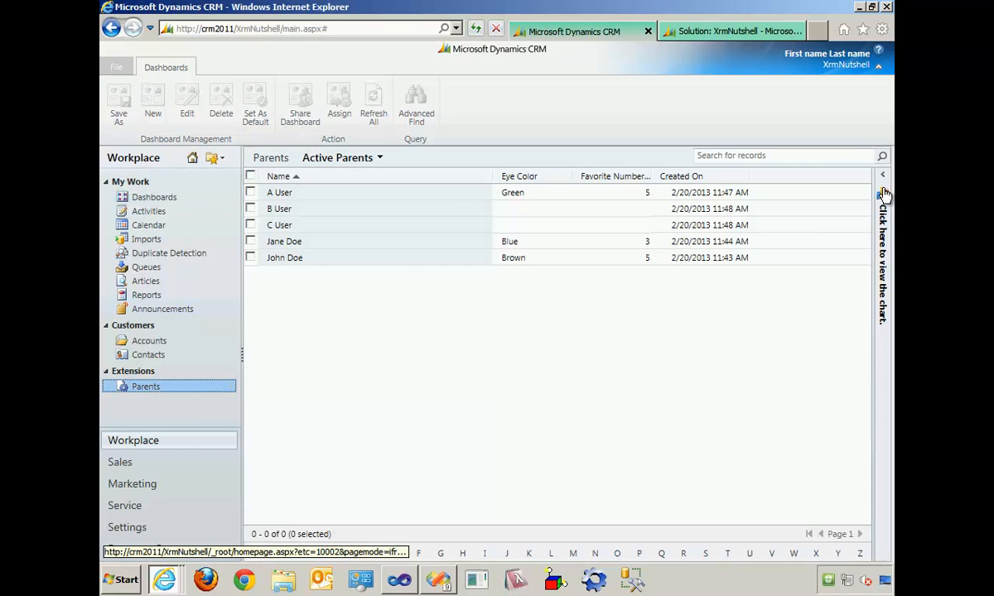
click(882, 192)
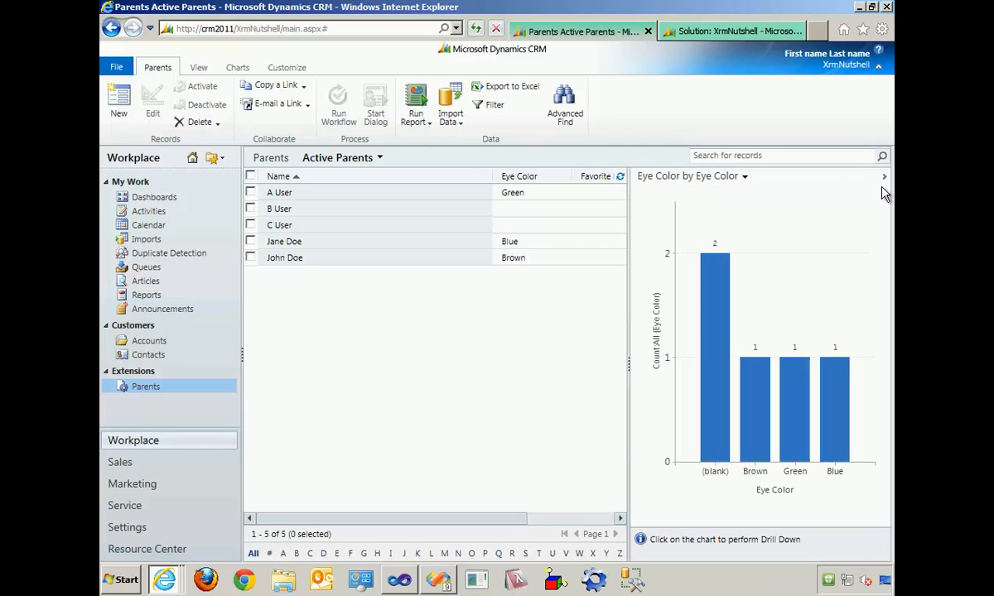
- Refresh CRM in the test user's session and display the eye color chart beside the Active Parents list there
key(alt+Tab)
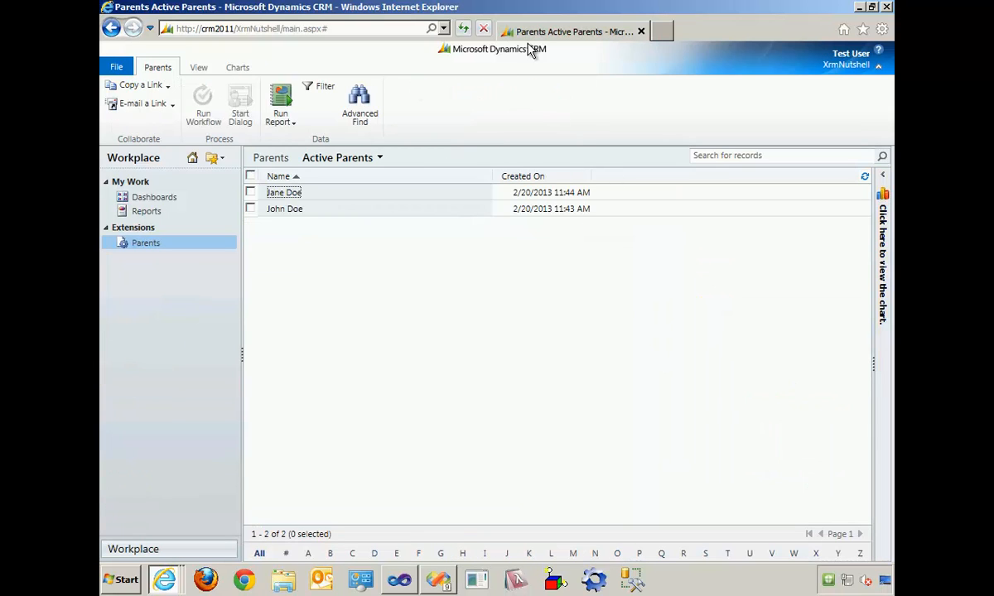
click(463, 28)
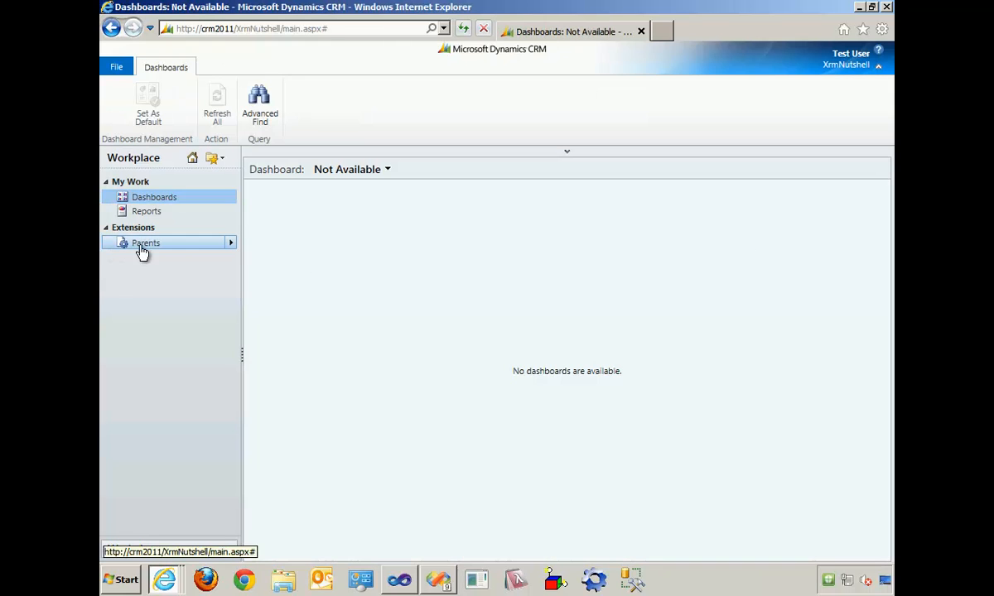
click(143, 245)
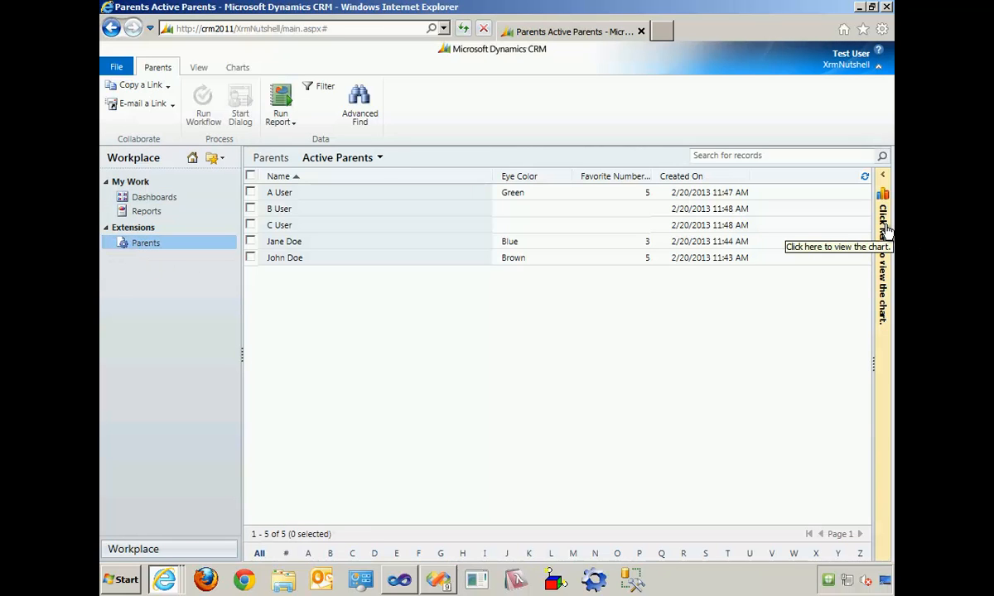
click(885, 232)
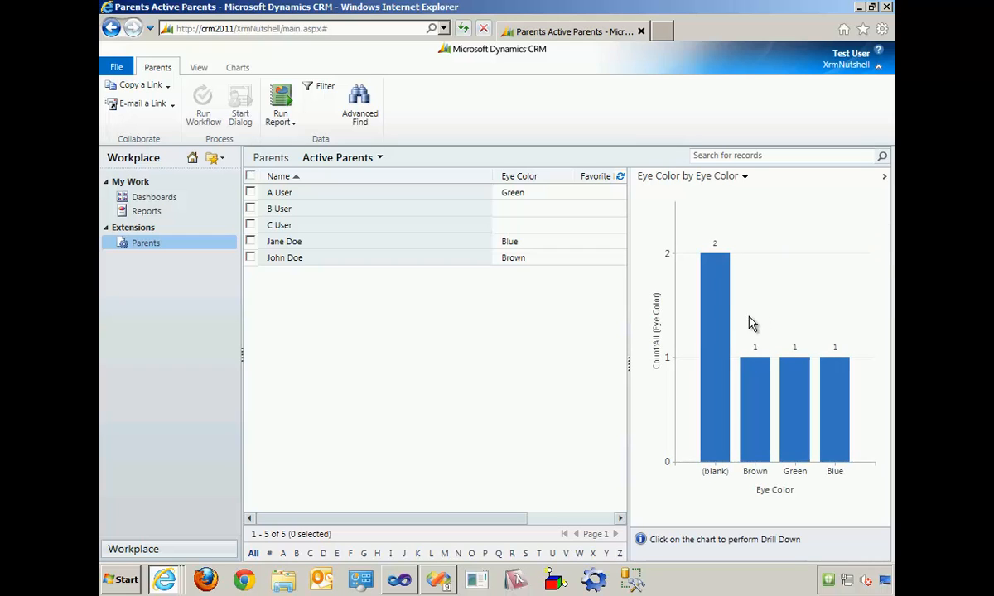
- Filter the Parents list through the blank, Green and Blue bars of the eye color chart, then clear the filter and refresh the chart
mouse_move(718, 300)
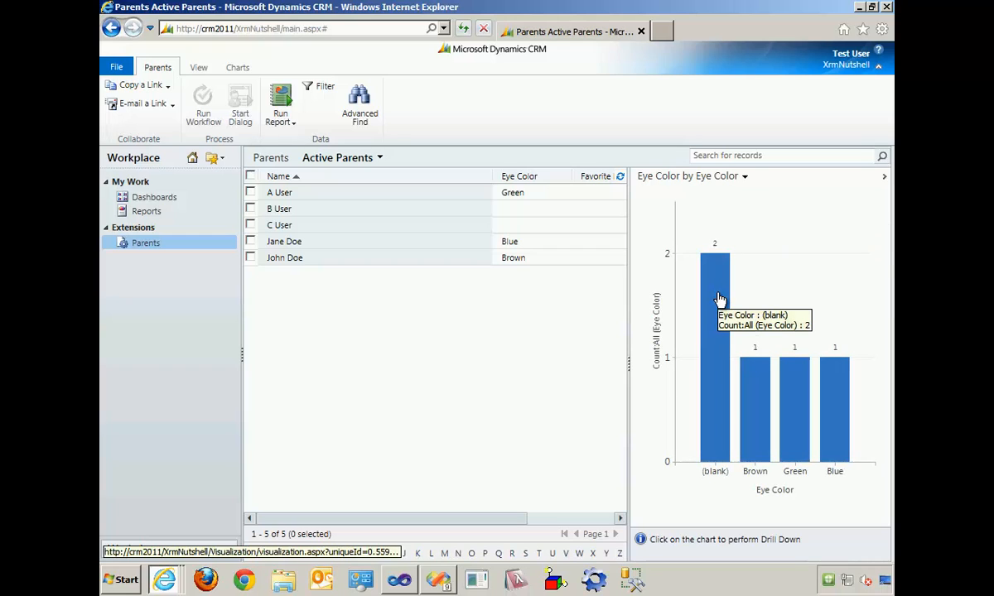
click(718, 301)
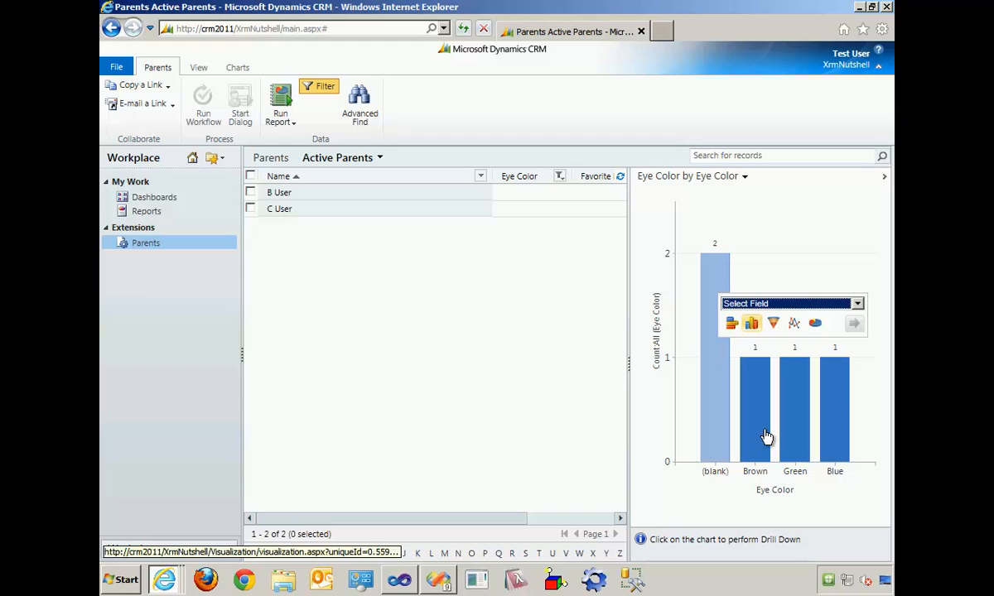
click(800, 438)
click(834, 404)
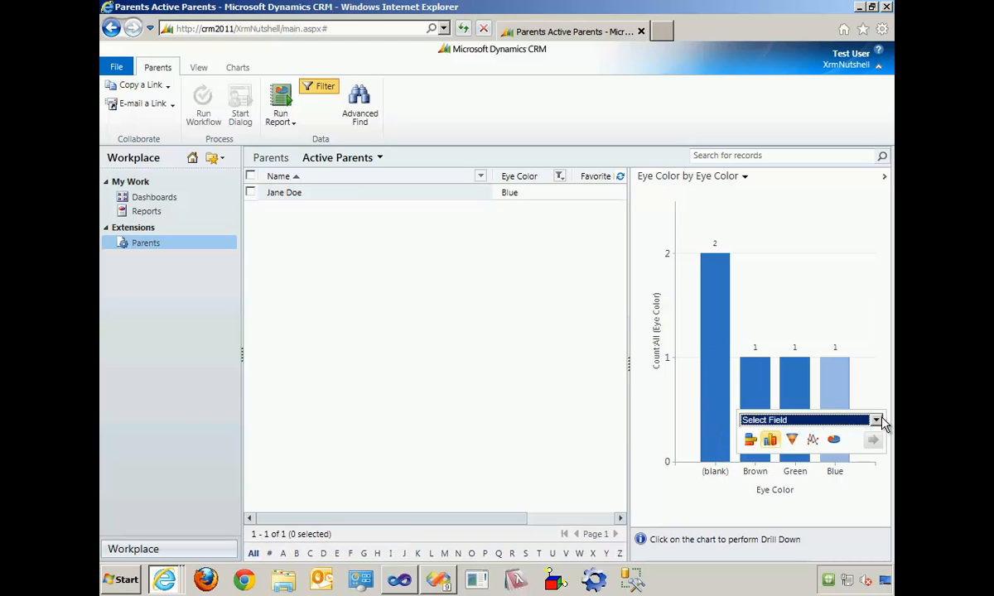
click(876, 421)
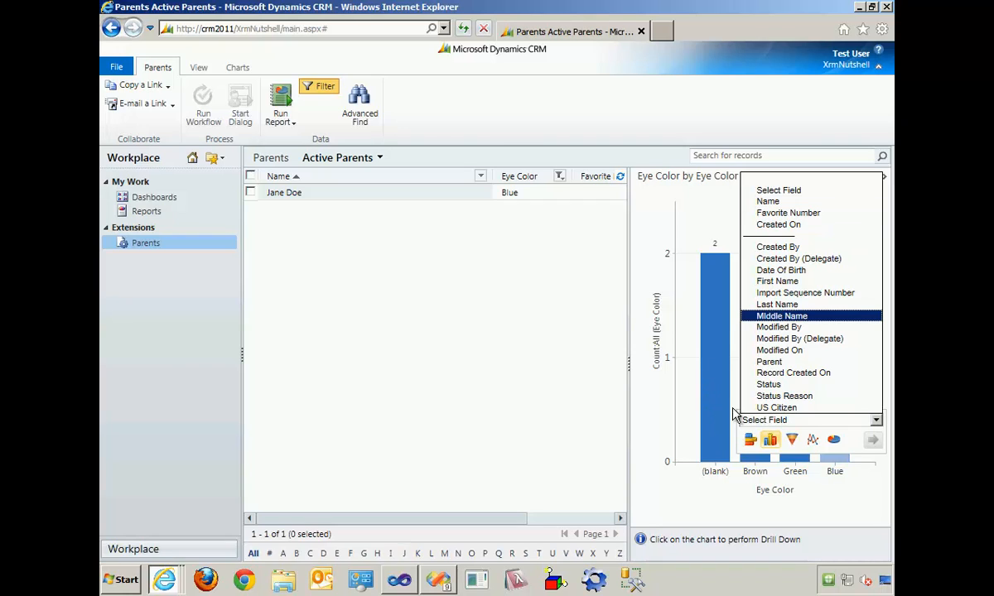
click(320, 87)
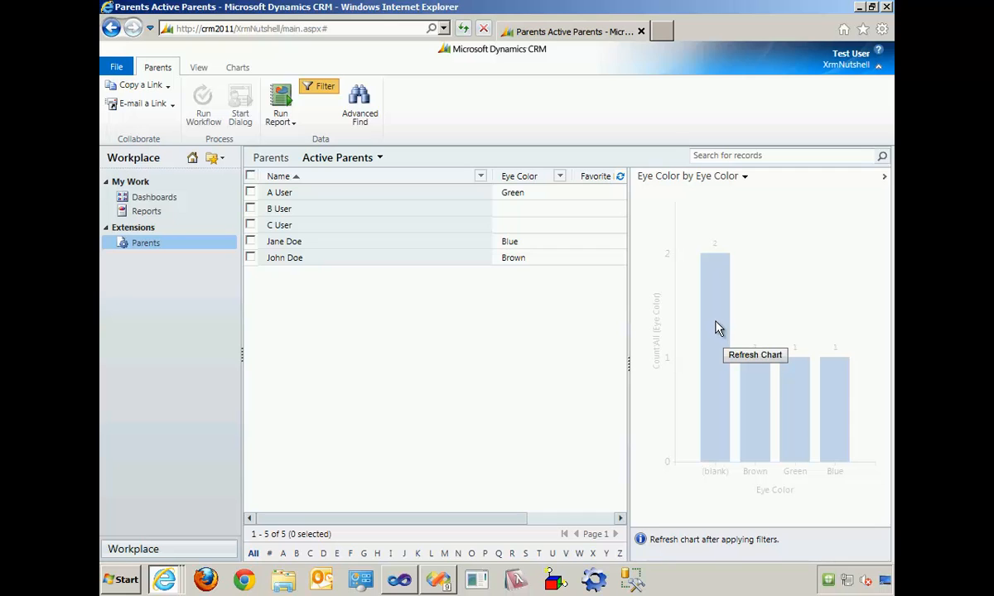
click(758, 355)
- Drill down into the chart's blank eye color bar by Favorite Number as a column chart
click(720, 350)
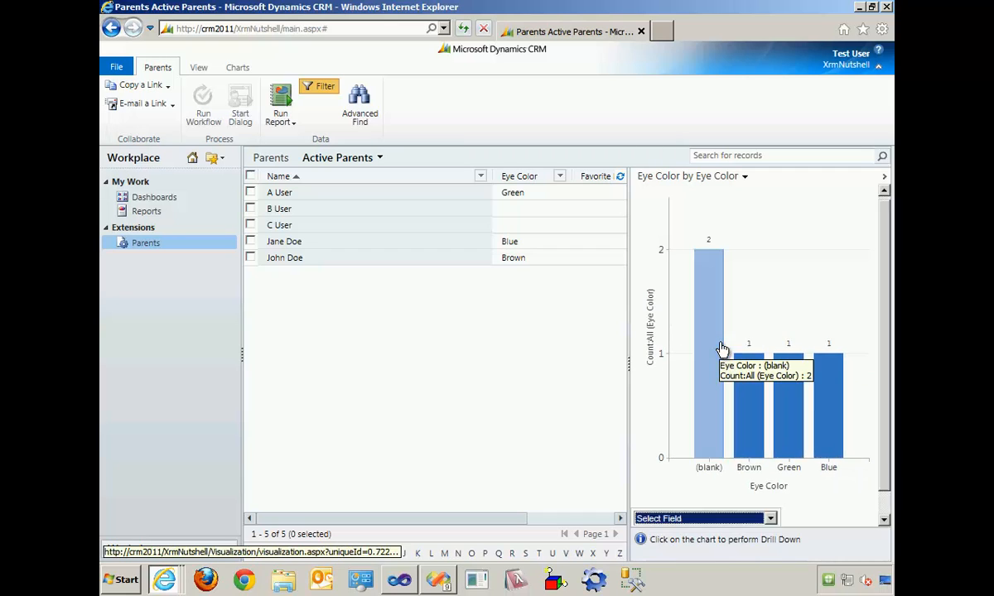
click(860, 354)
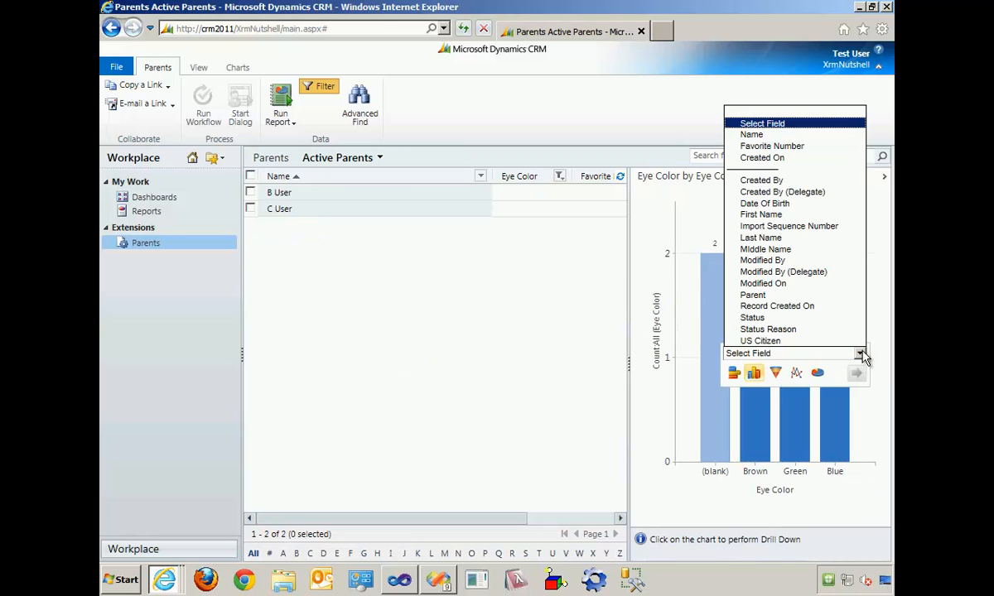
click(800, 147)
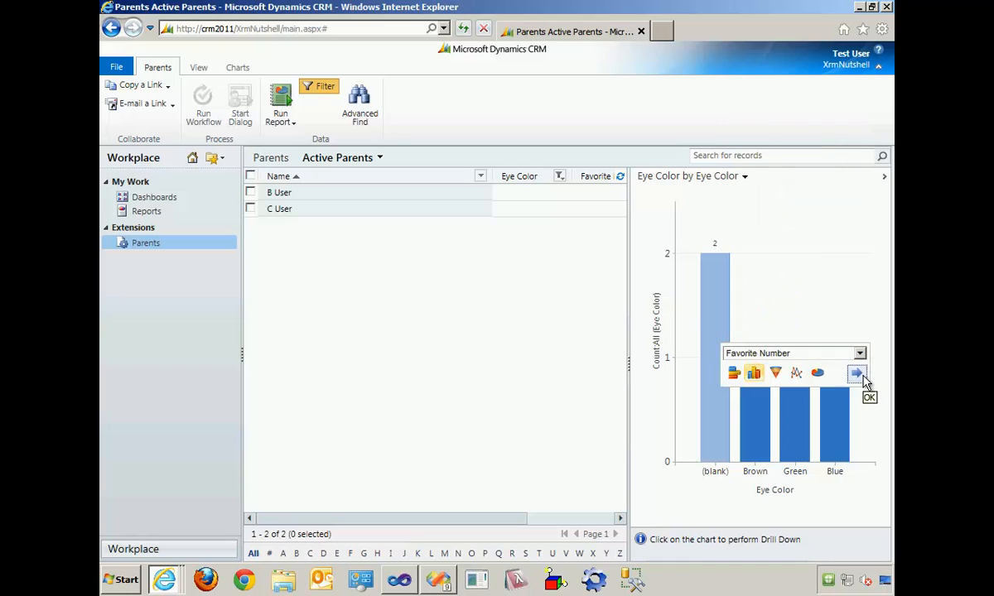
click(856, 372)
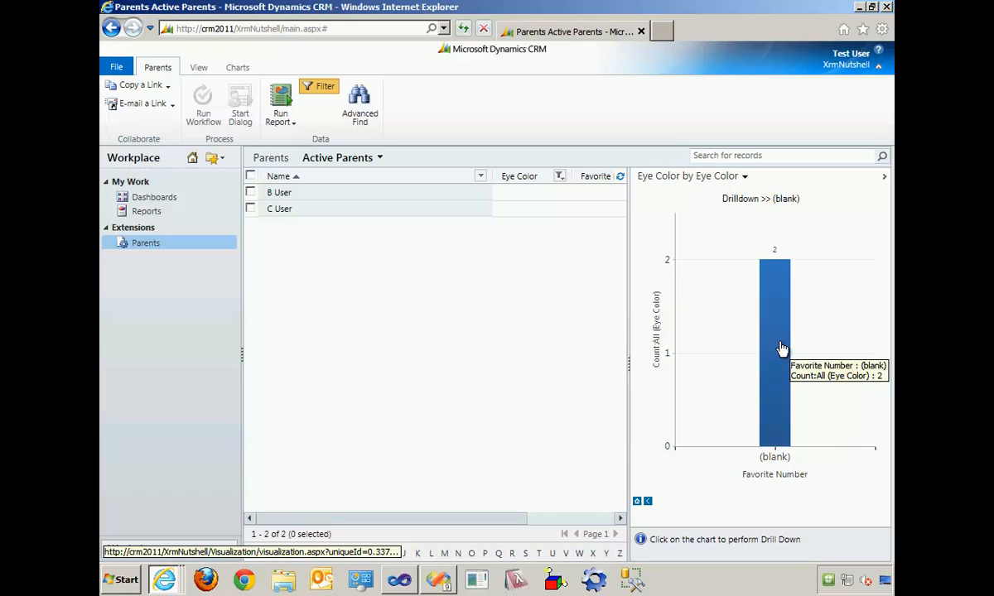
- Open Advanced Find for Parents in a maximized window and show the details of the Active Parents query
click(360, 114)
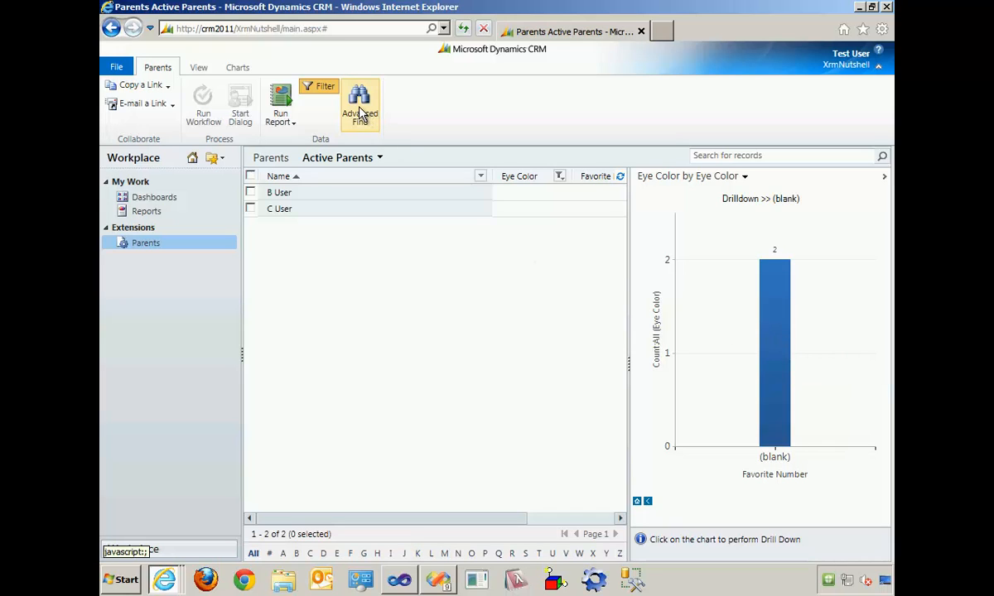
click(567, 344)
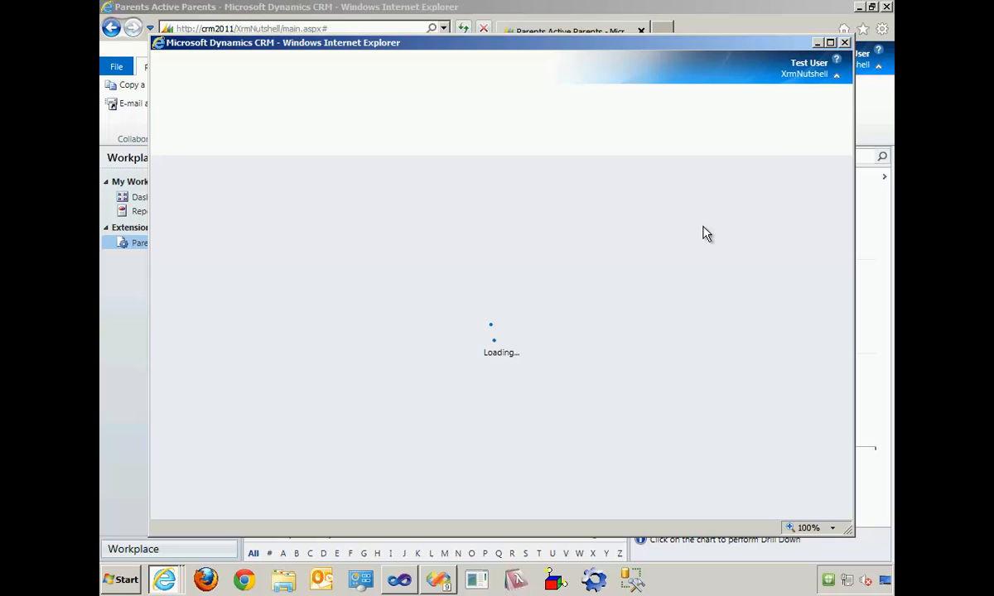
click(830, 42)
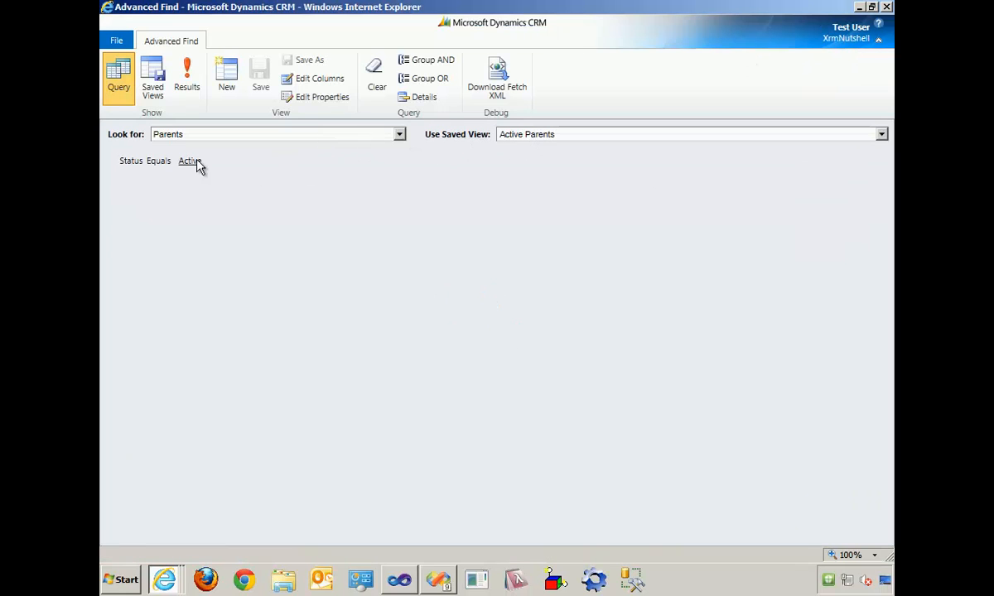
click(413, 97)
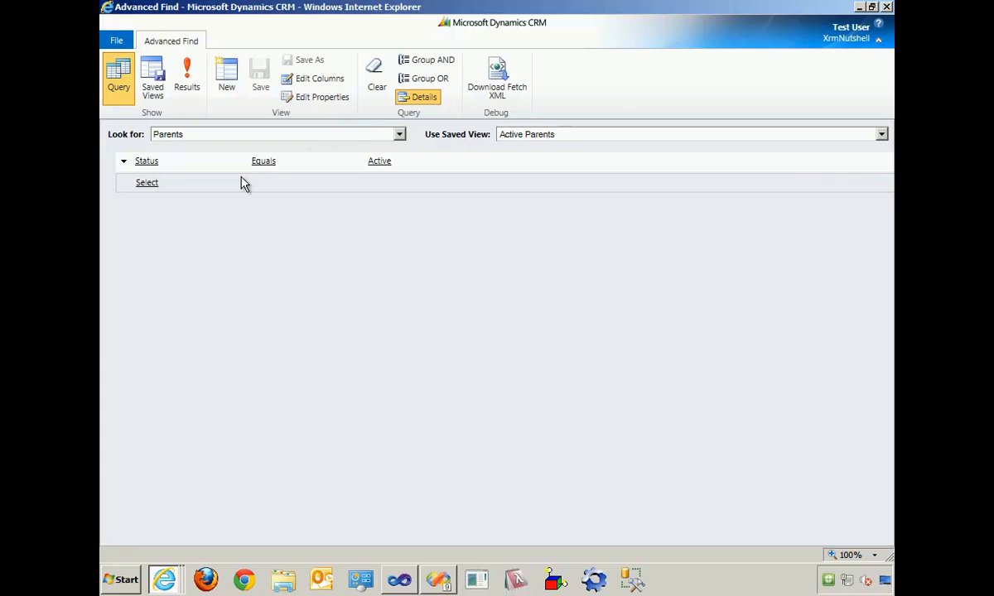
- Add a query condition that Favorite Number Is Greater Than 2
click(201, 188)
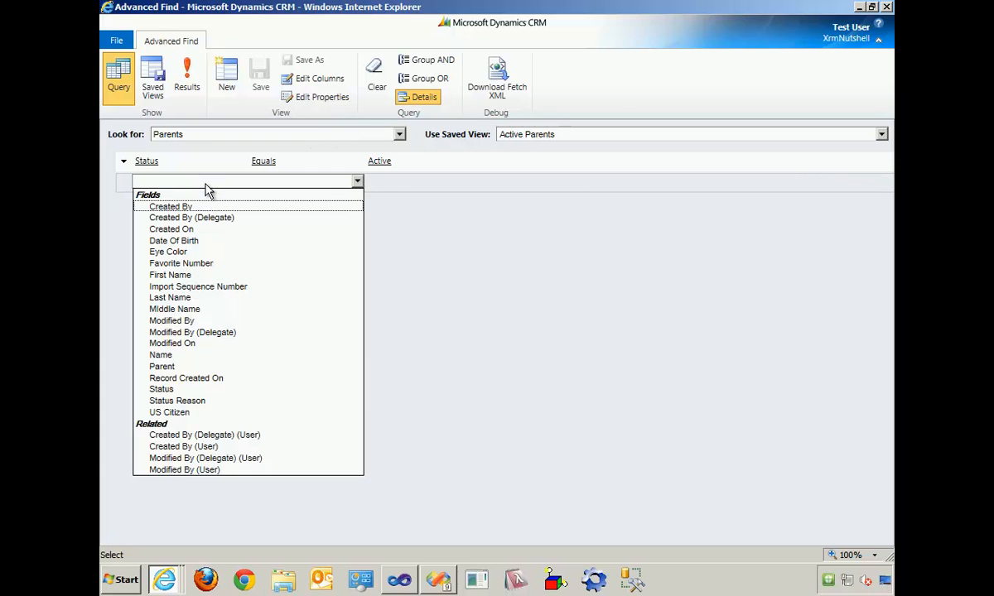
click(219, 265)
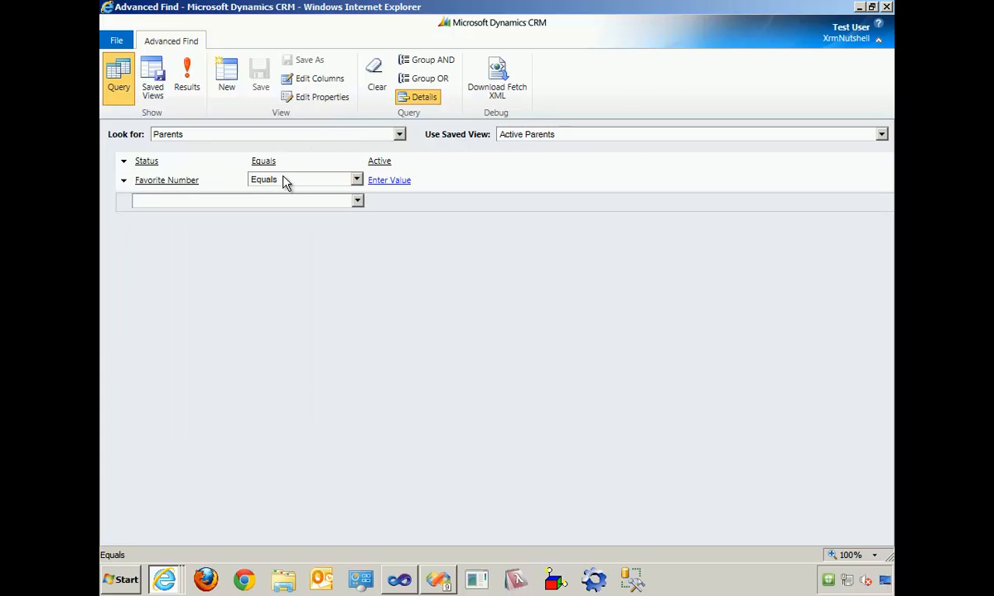
click(280, 181)
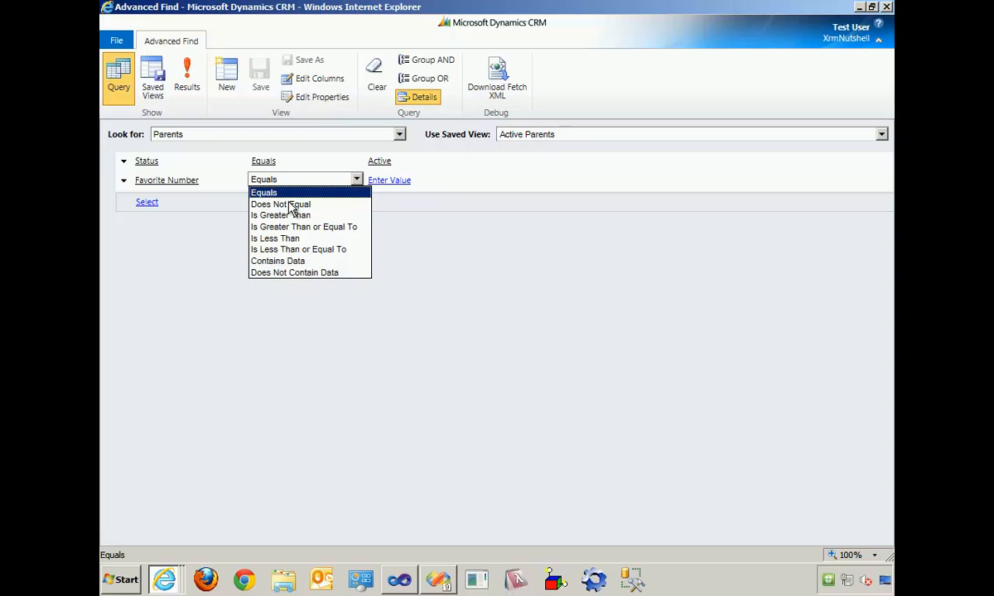
click(285, 215)
click(394, 178)
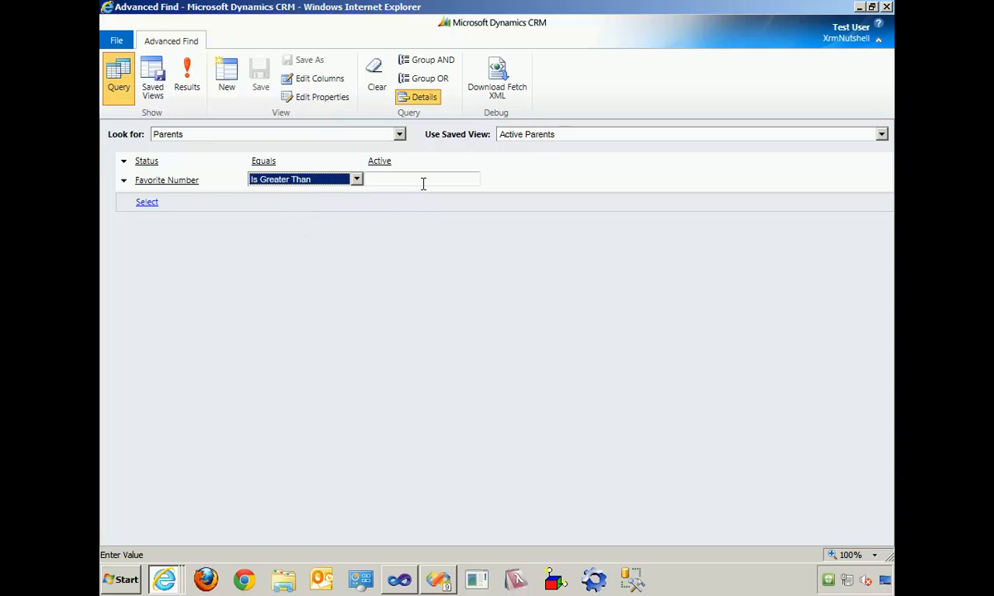
click(422, 183)
text(2)
- Add a second condition that Favorite Number Is Less Than 5 and run the query
click(272, 205)
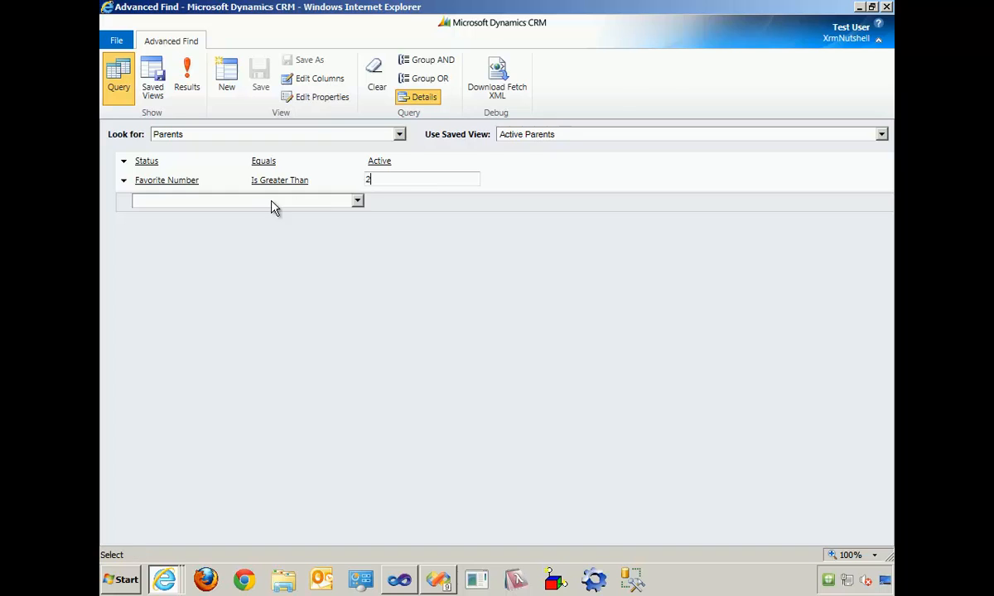
click(272, 204)
click(260, 286)
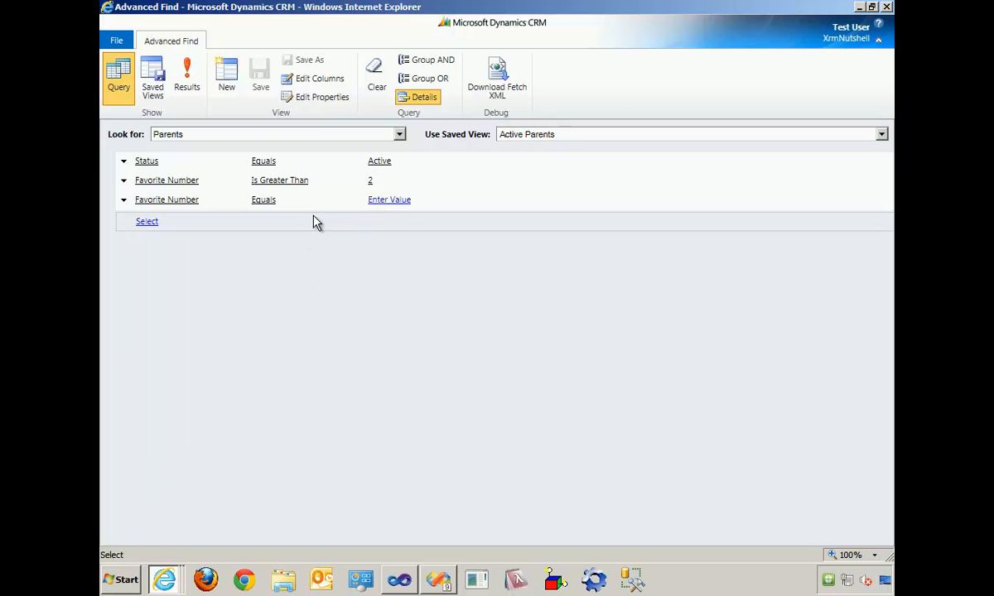
click(315, 202)
click(316, 205)
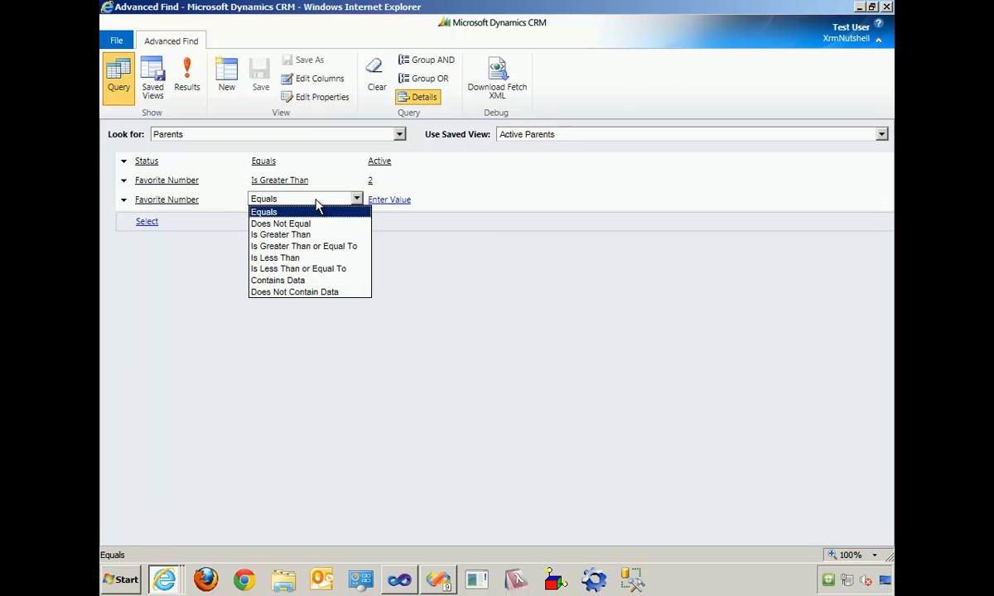
click(321, 257)
click(390, 202)
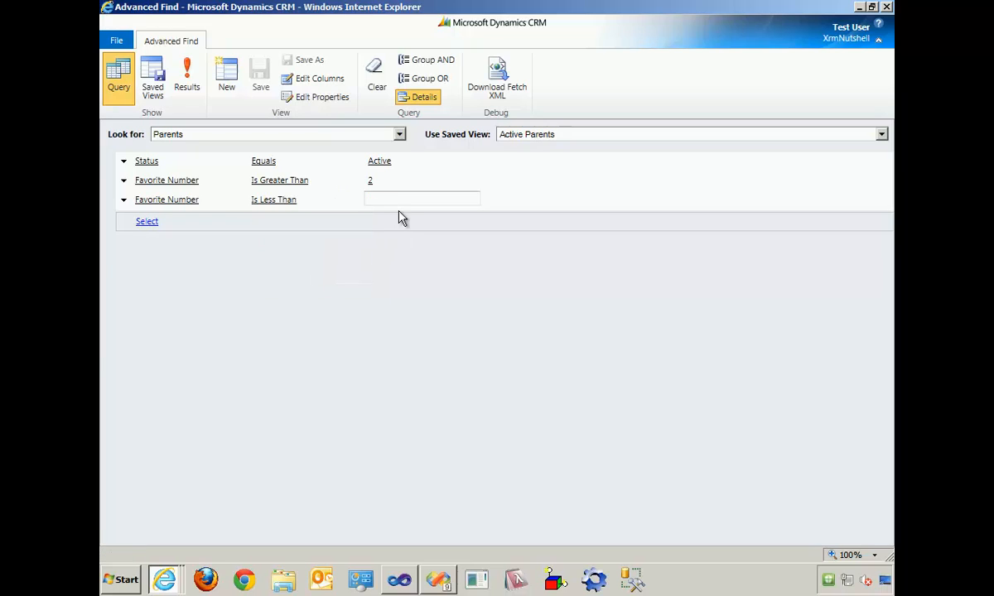
text(5)
click(192, 81)
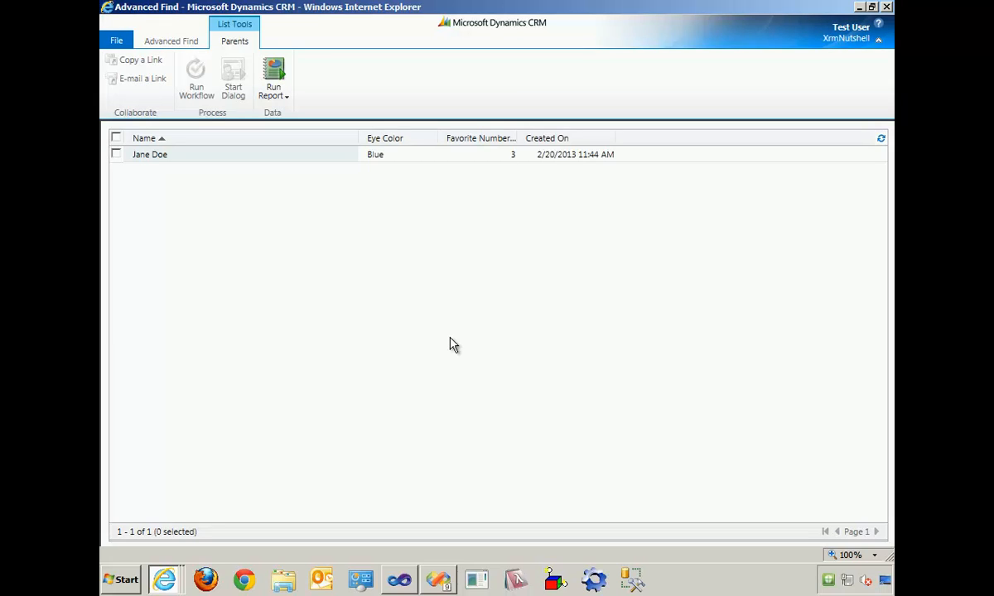
- Return to the query definition, close Advanced Find and switch to the other CRM browser window
click(177, 47)
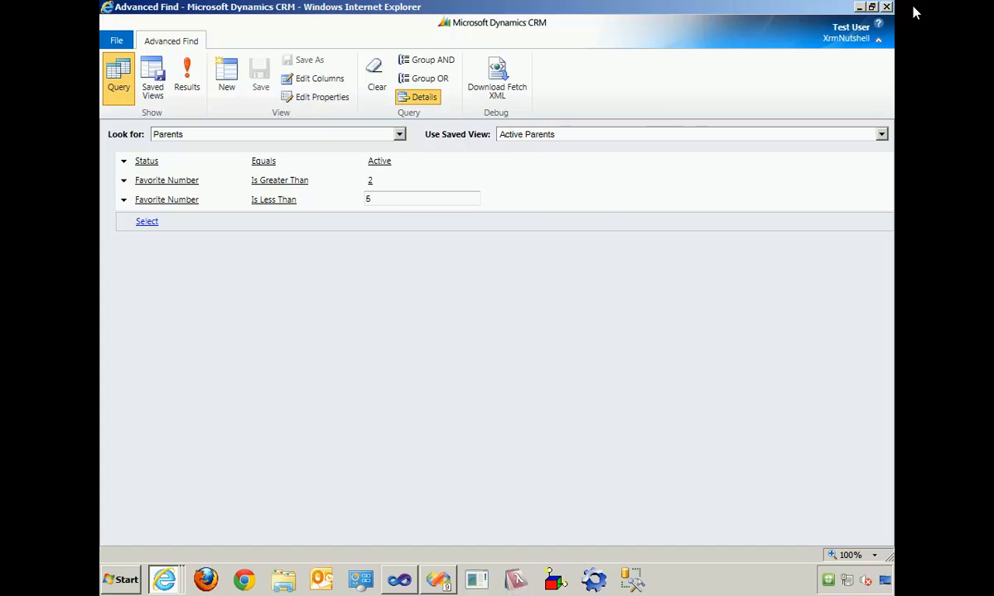
click(886, 6)
click(501, 295)
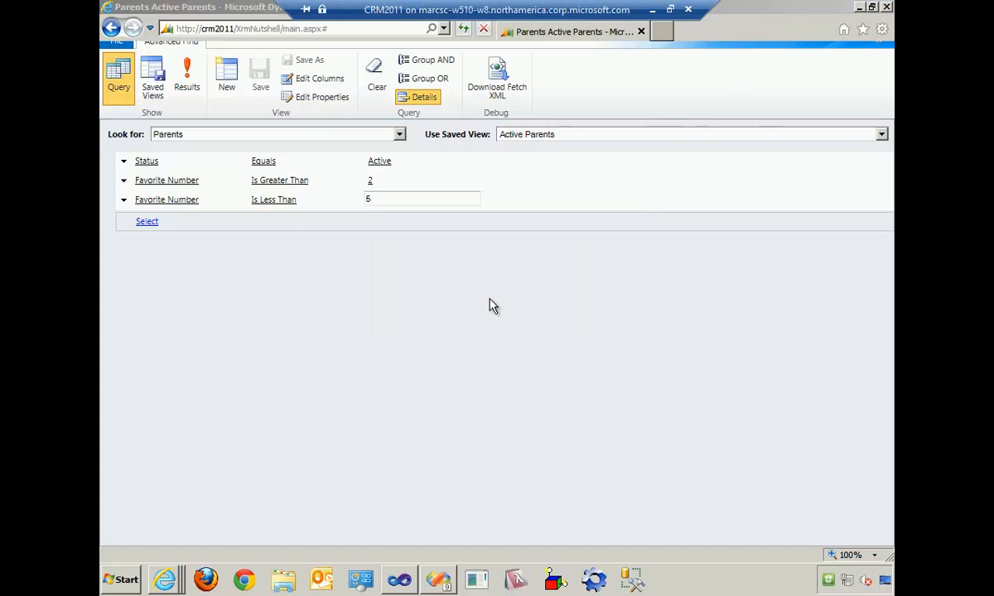
key(alt+Tab)
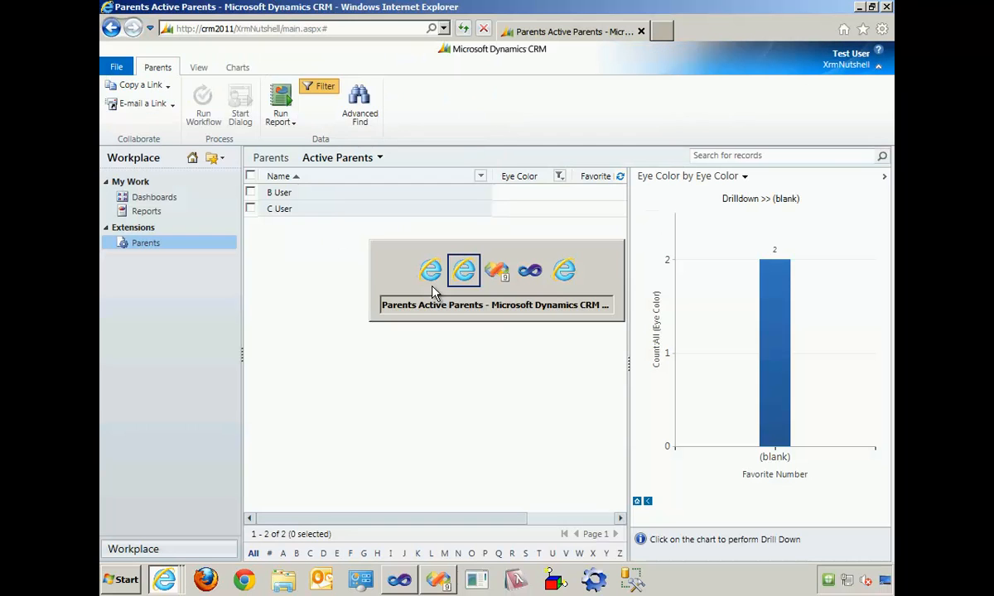
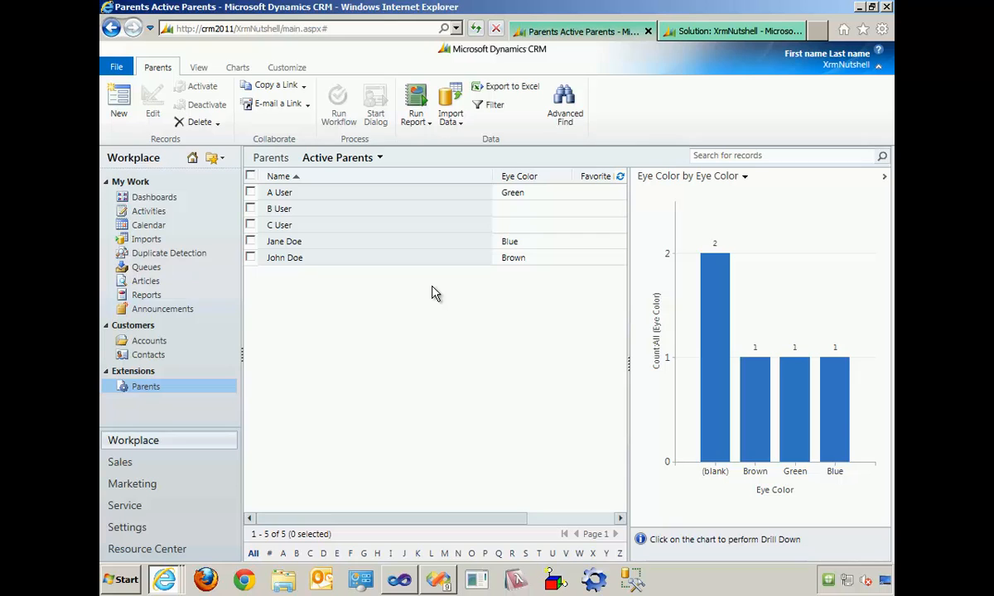
- Start a new entity in the XrmNutshell solution with display name Child, plural name Children, name Child and Organization ownership
click(710, 33)
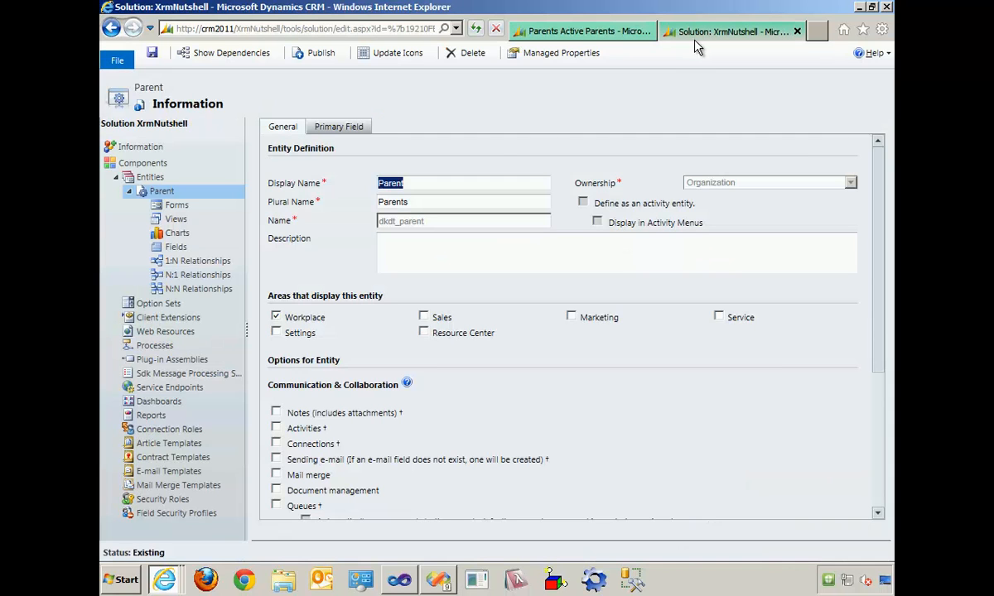
click(184, 166)
click(278, 156)
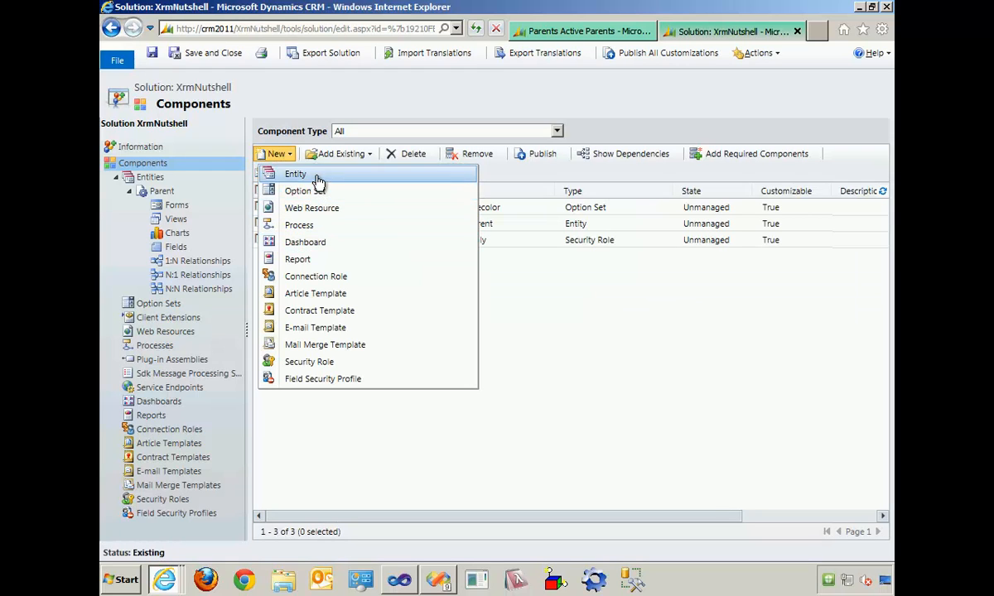
click(319, 181)
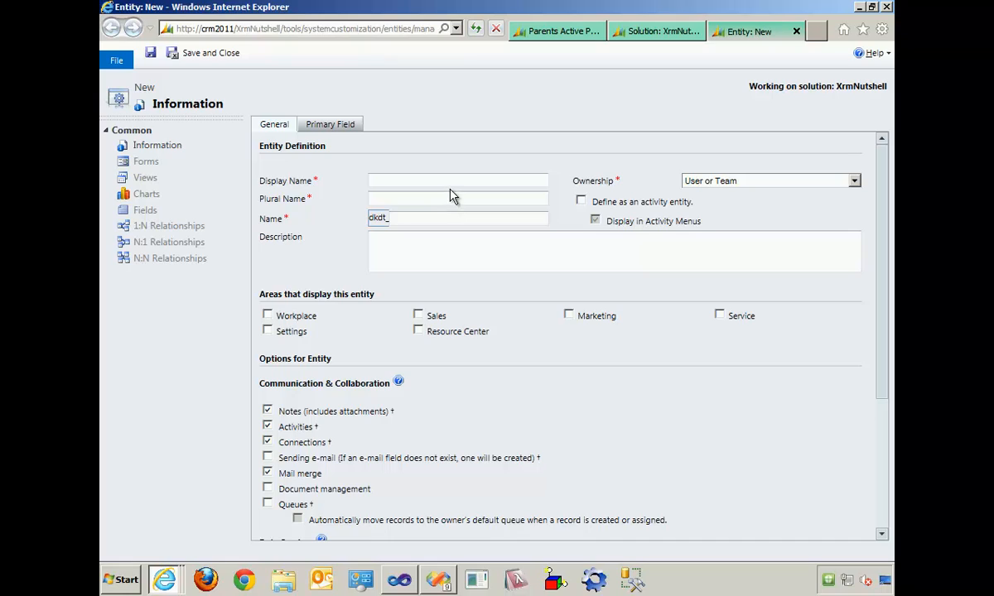
click(455, 182)
text(Child)
key(Tab)
text(Children)
key(Tab)
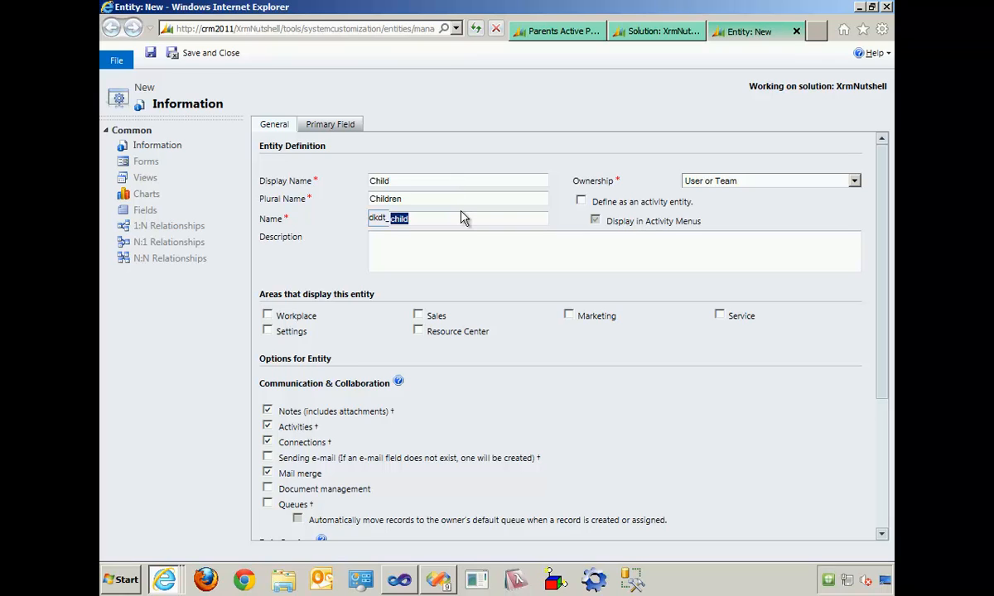
text(Child)
click(731, 180)
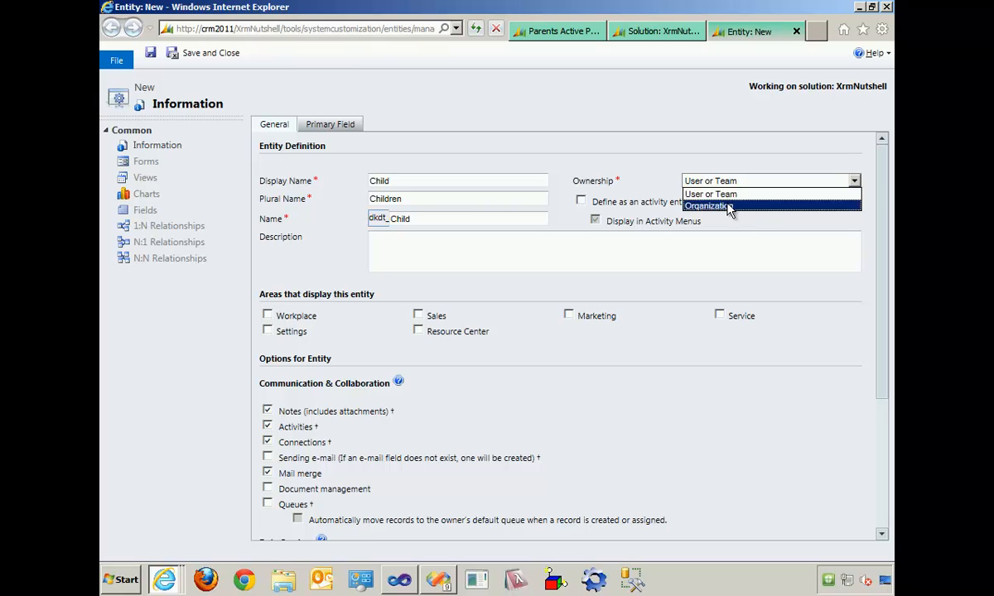
click(729, 204)
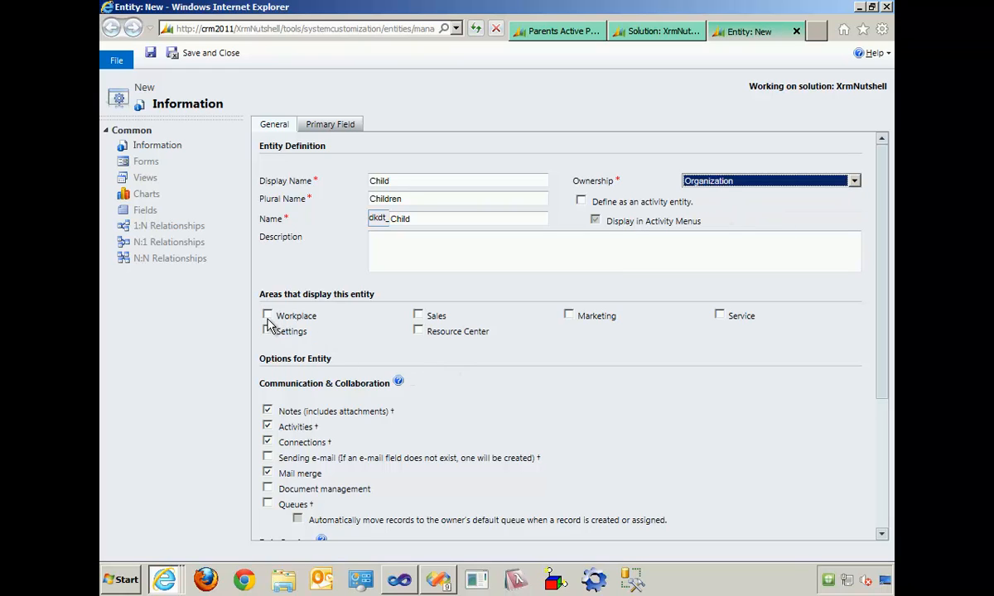
- Disable Notes, Activities, Connections, Mail merge, Duplicate detection and the Outlook reading pane for the Child entity, and save and close it
click(267, 412)
click(268, 426)
click(267, 442)
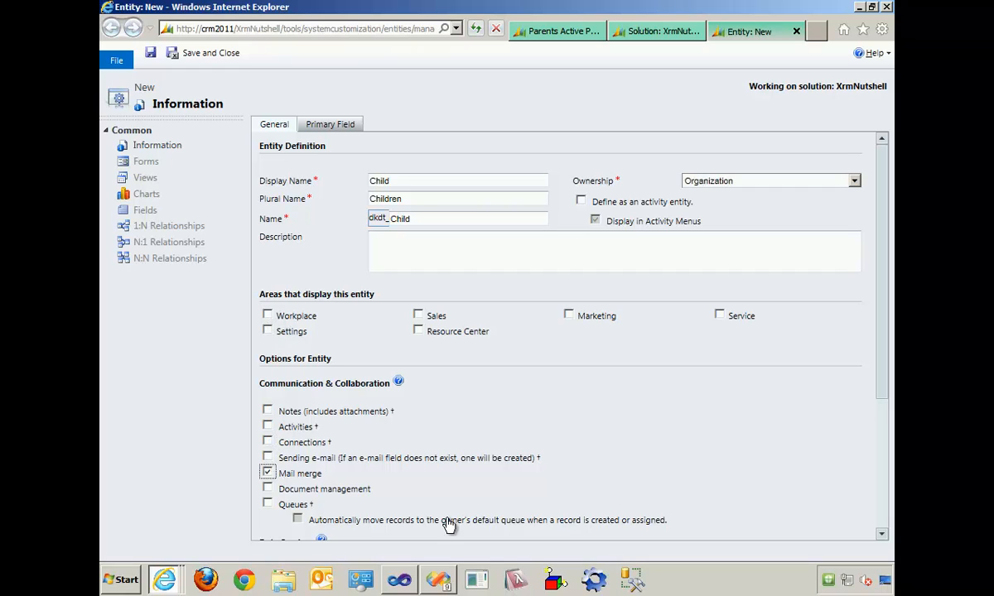
click(267, 472)
scroll(887, 495, down, 3)
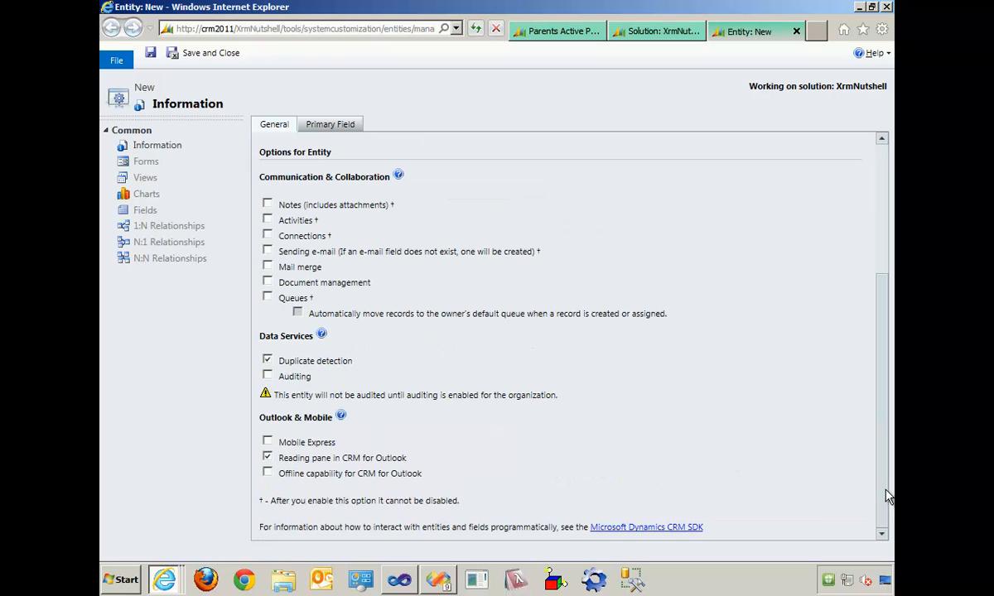
click(267, 360)
click(267, 458)
click(152, 56)
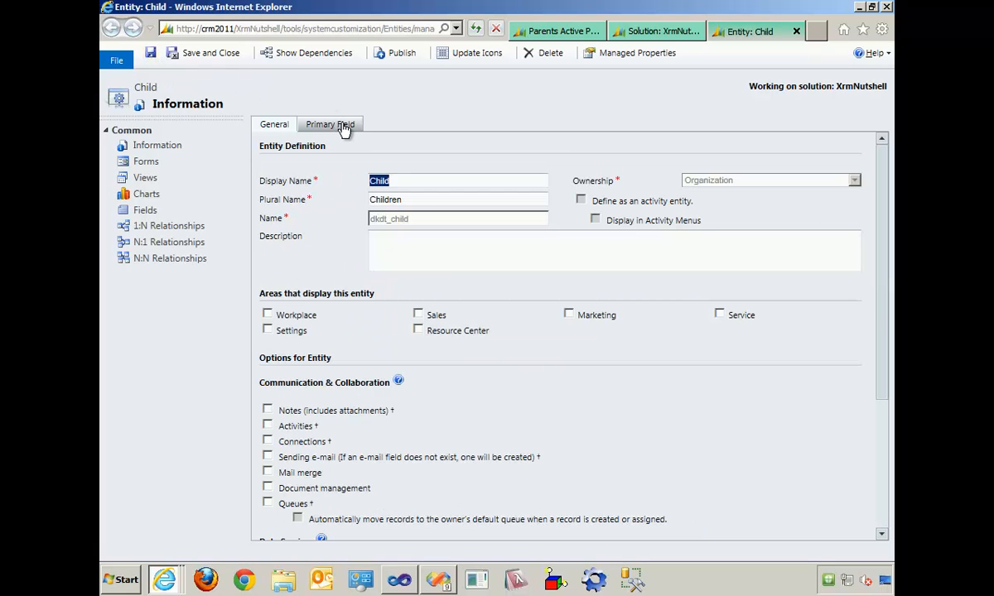
click(211, 58)
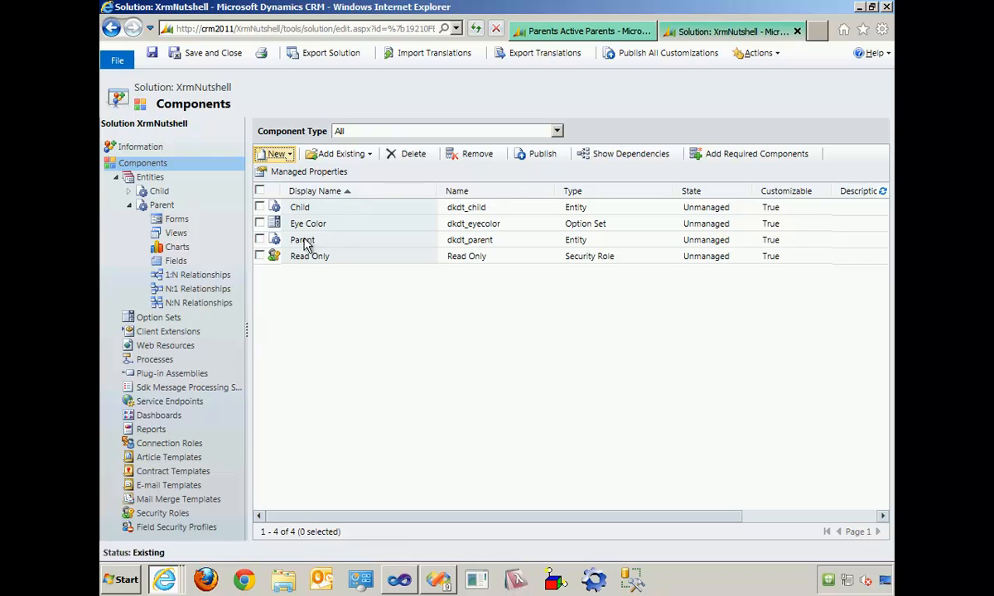
- Filter the Parent entity's 1:N relationships to Custom and start a new 1-to-many relationship with Child as the related entity
click(163, 205)
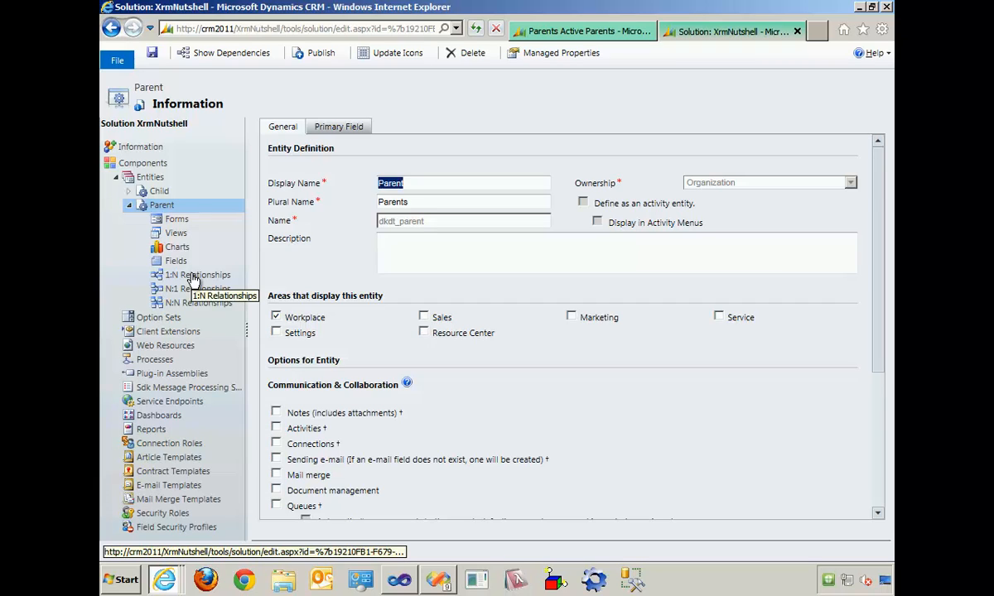
click(193, 280)
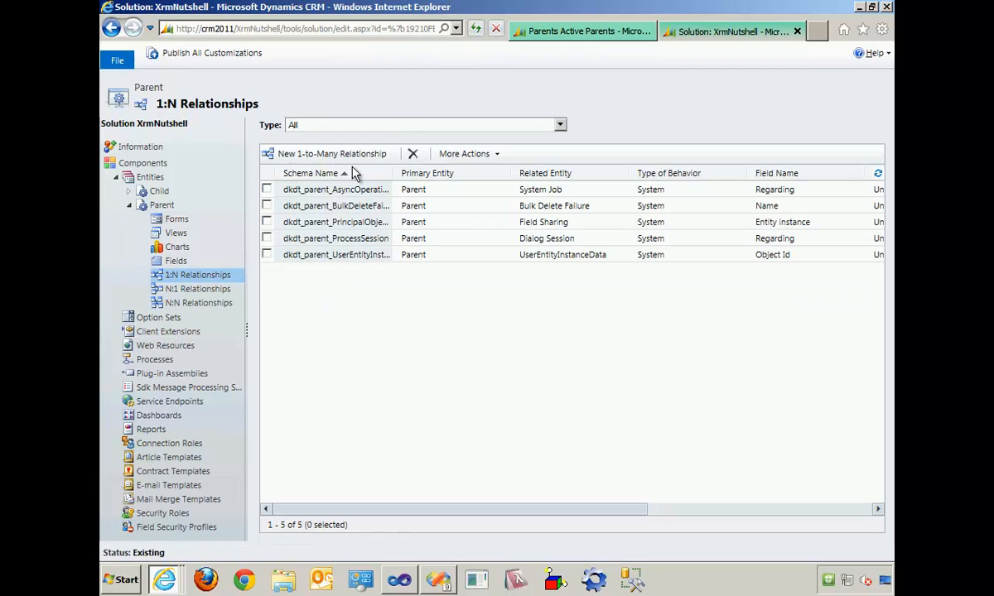
click(402, 125)
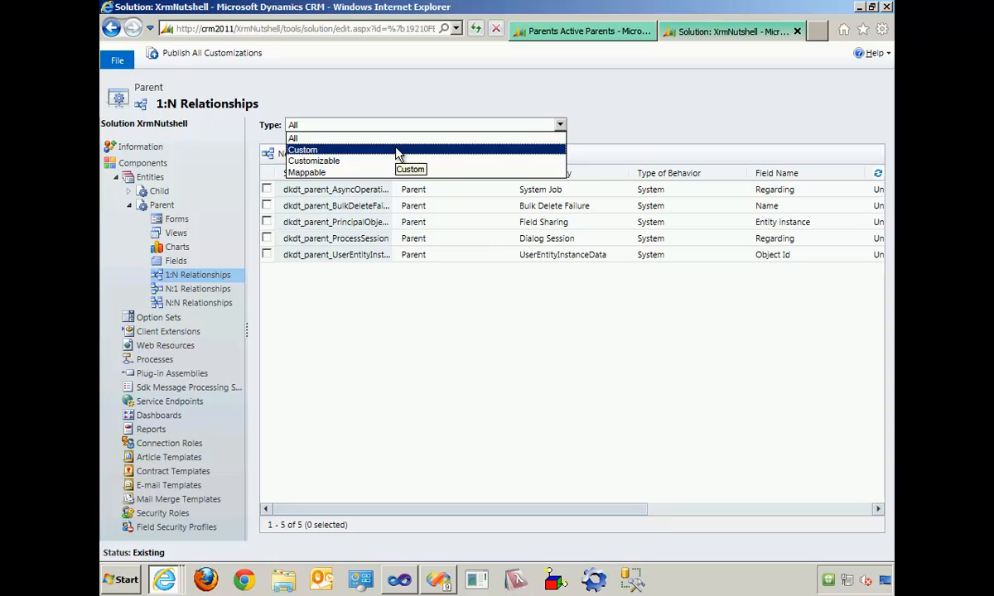
click(397, 150)
click(362, 154)
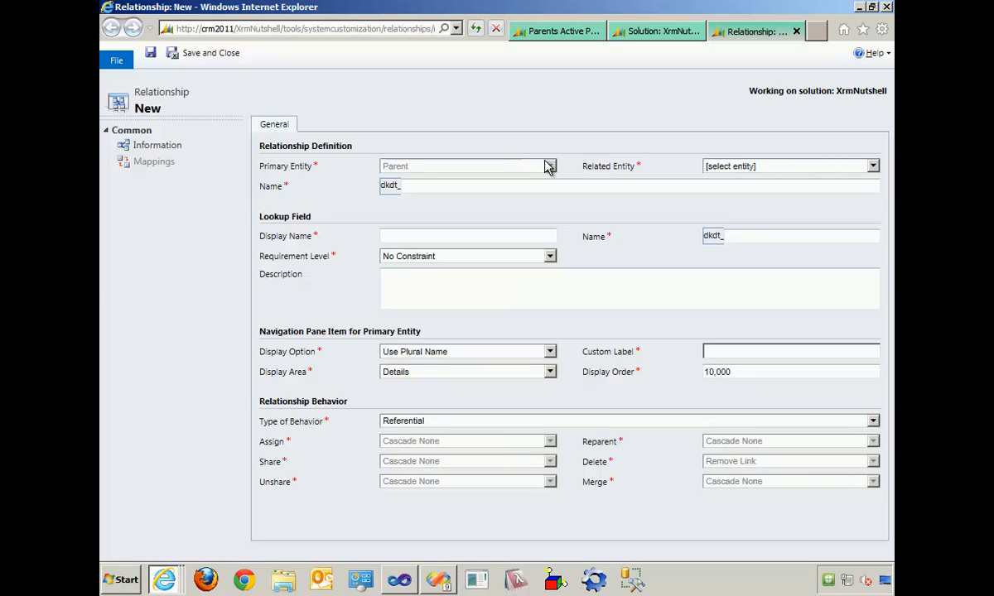
click(708, 165)
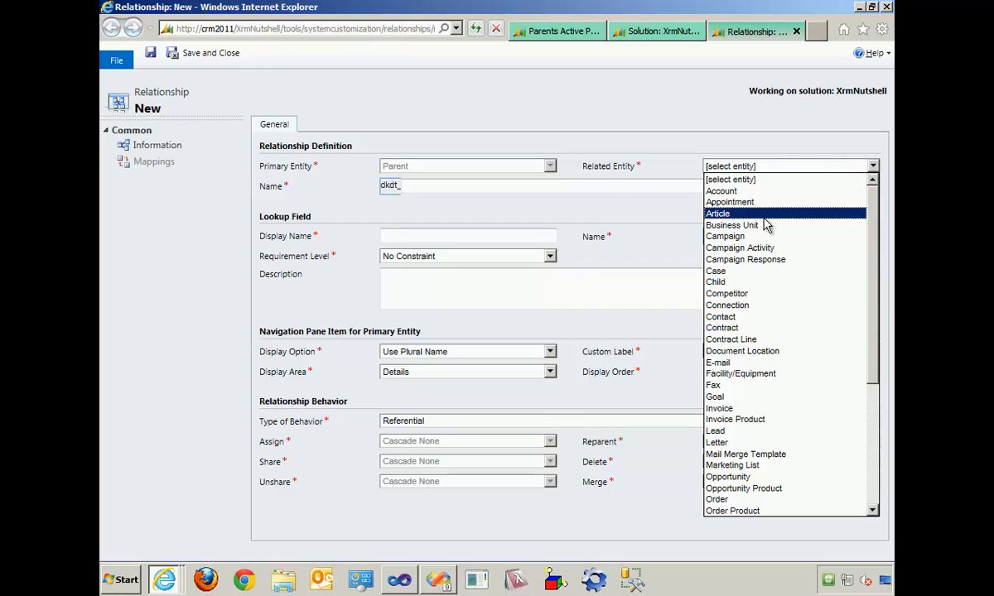
click(777, 284)
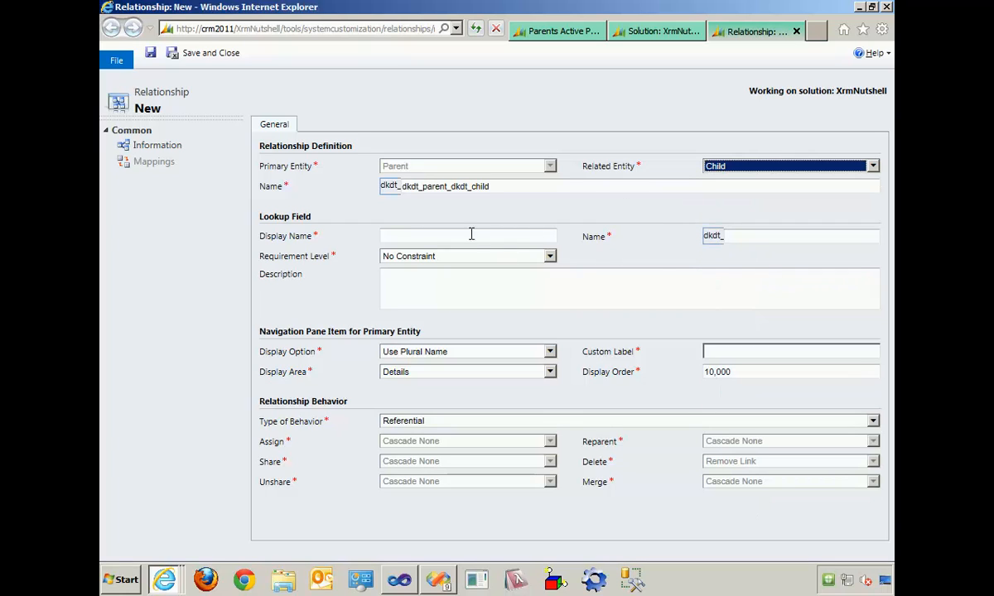
- Set the display name of the relationship's lookup field to Children
click(420, 236)
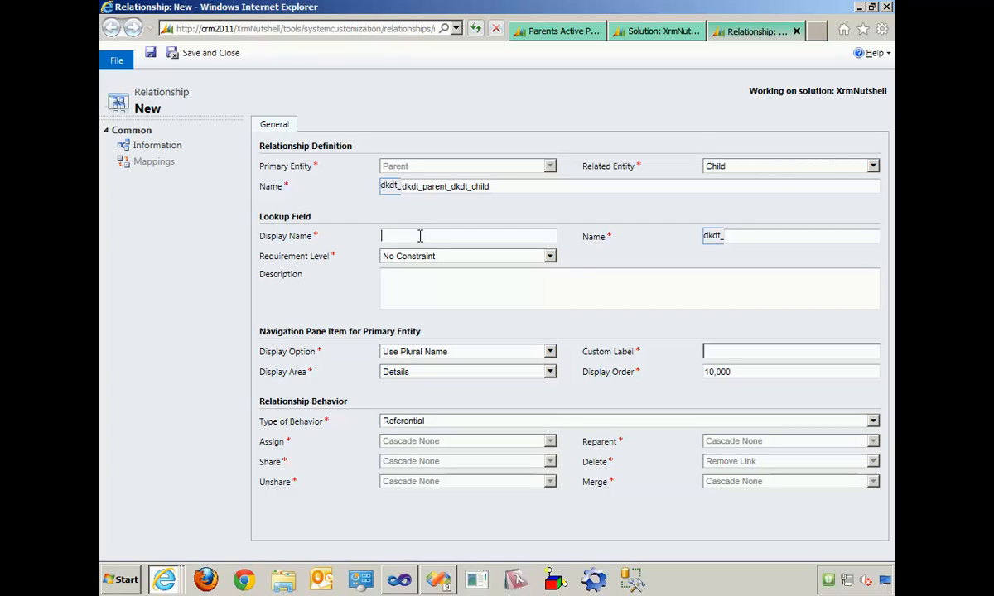
text(Children)
key(Tab)
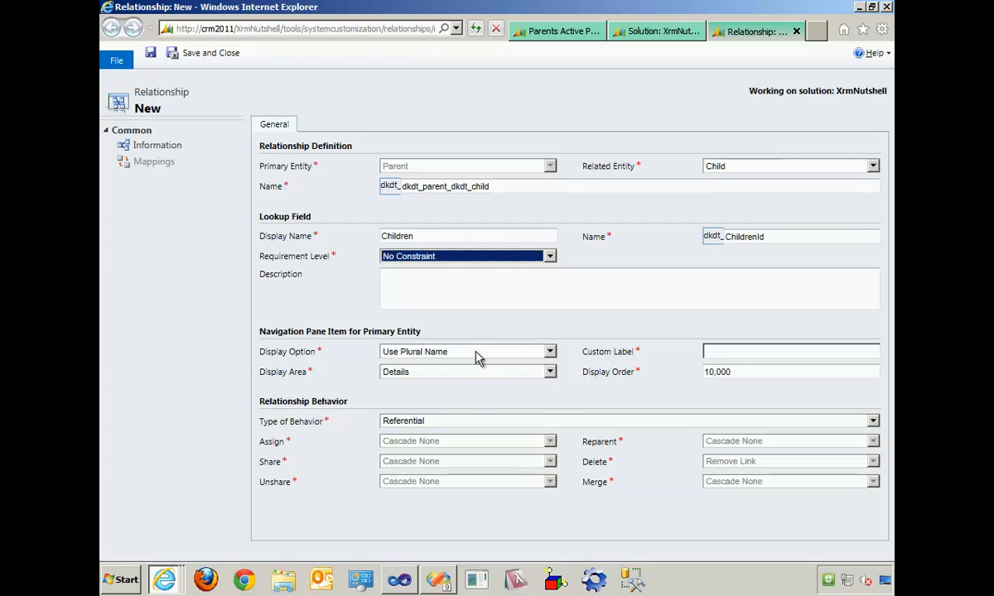
- Set the relationship's type of behavior to Parental, and save and close the relationship
click(461, 422)
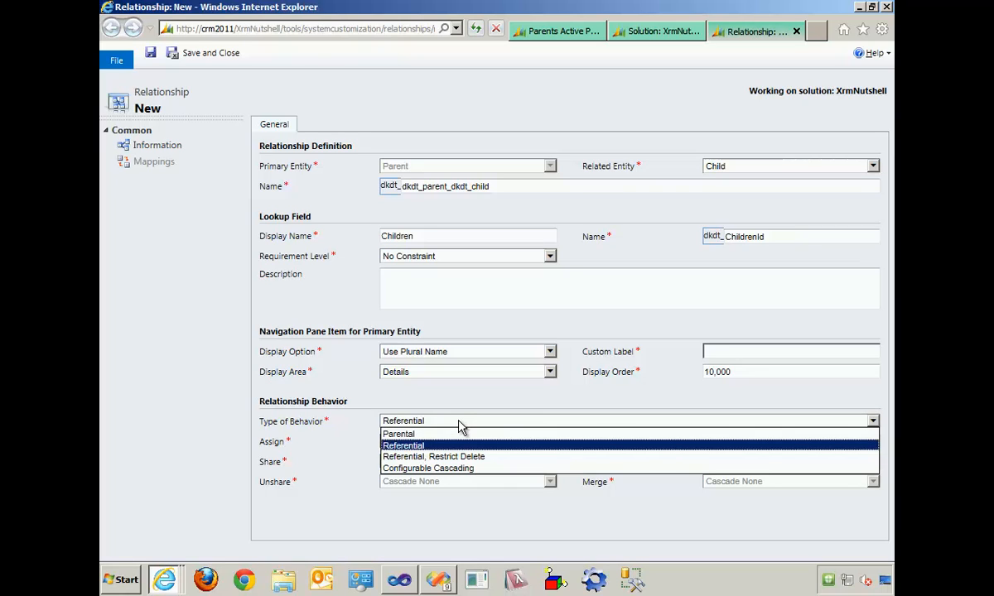
click(506, 469)
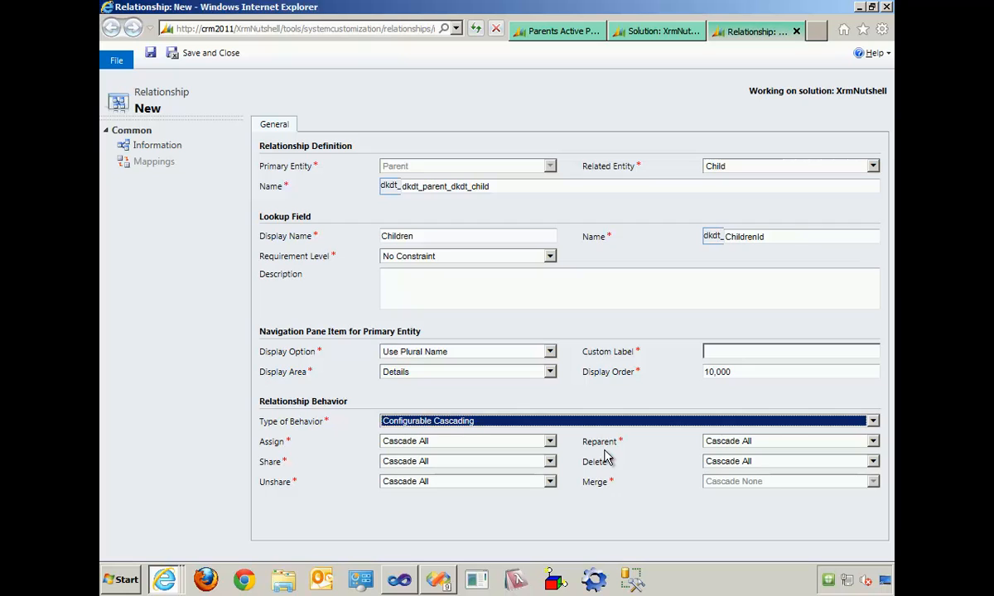
click(484, 424)
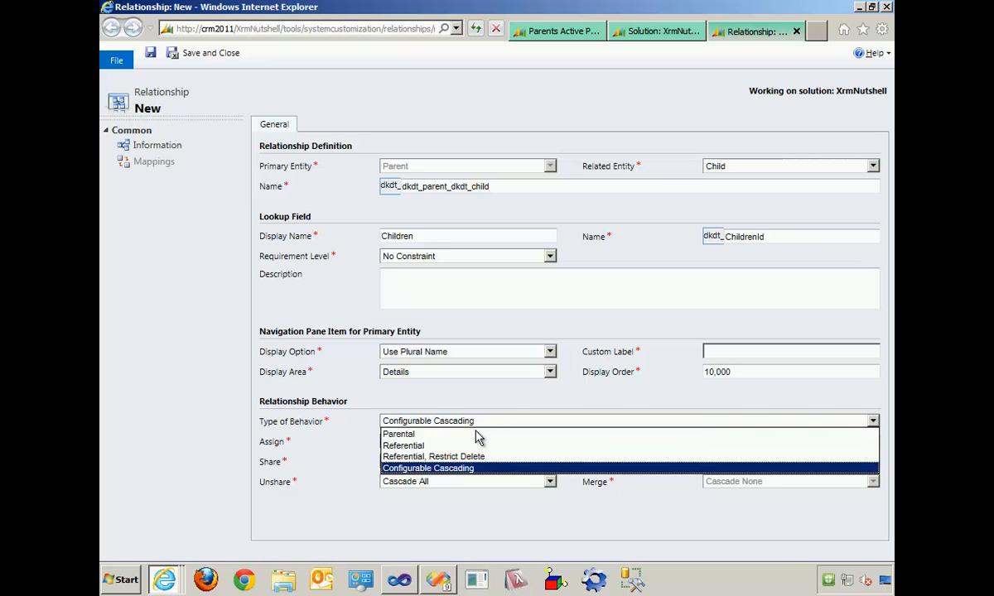
click(473, 438)
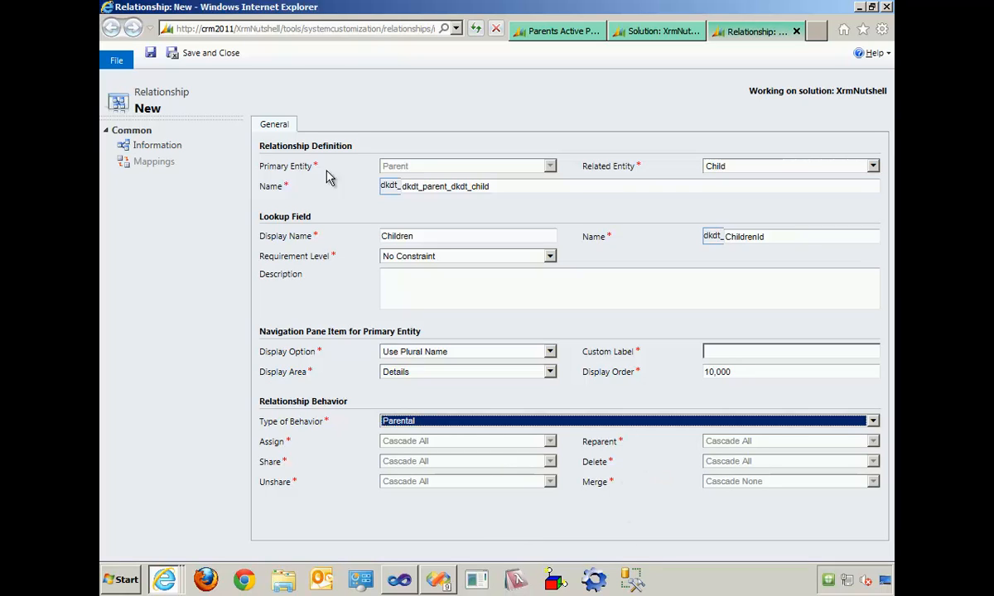
click(227, 57)
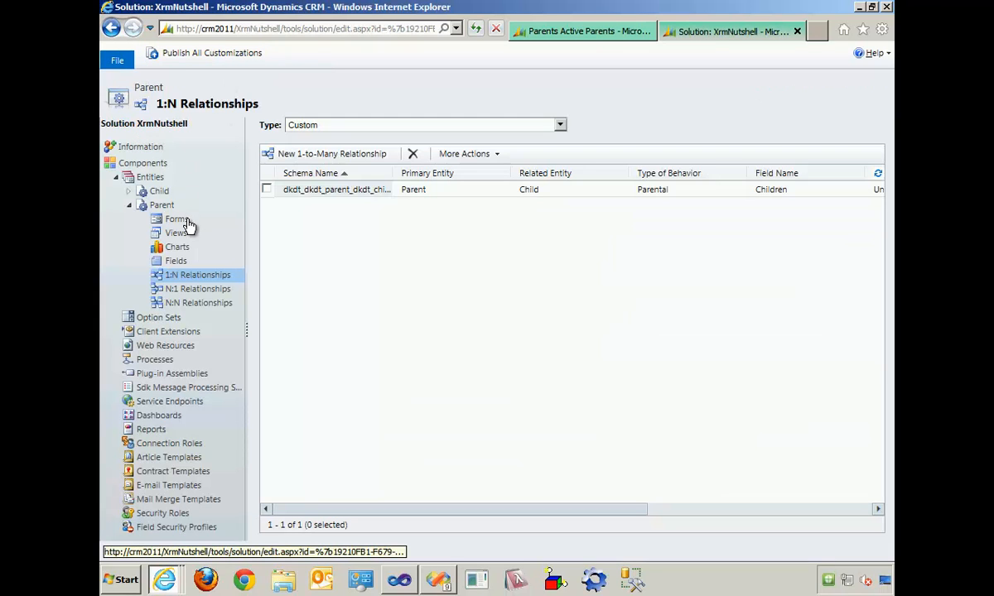
- Open the Parent entity's main form and move the US Citizen, Date Of Birth, Eye Color and Favorite Number fields into the General section
click(189, 225)
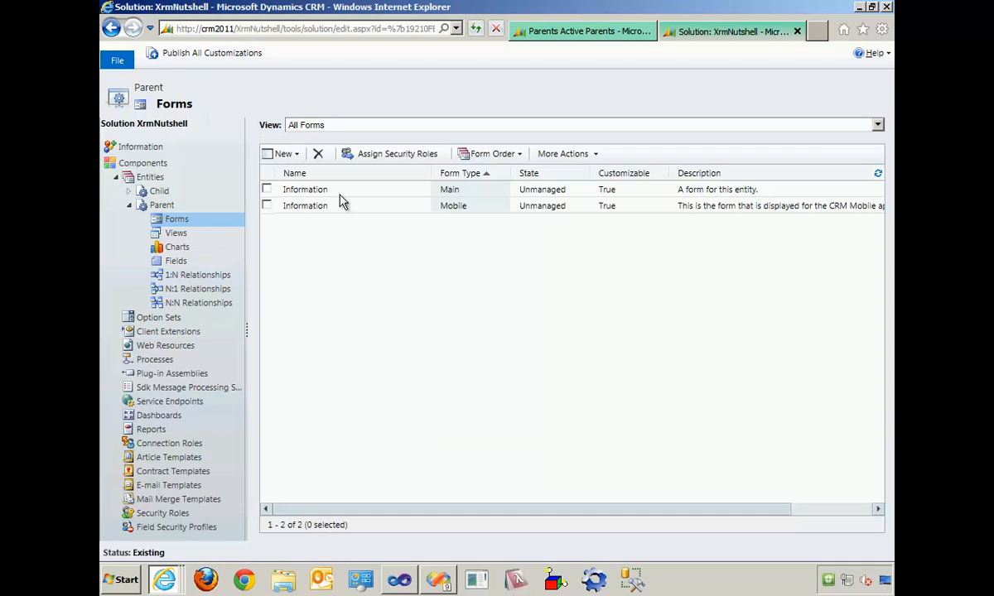
click(321, 190)
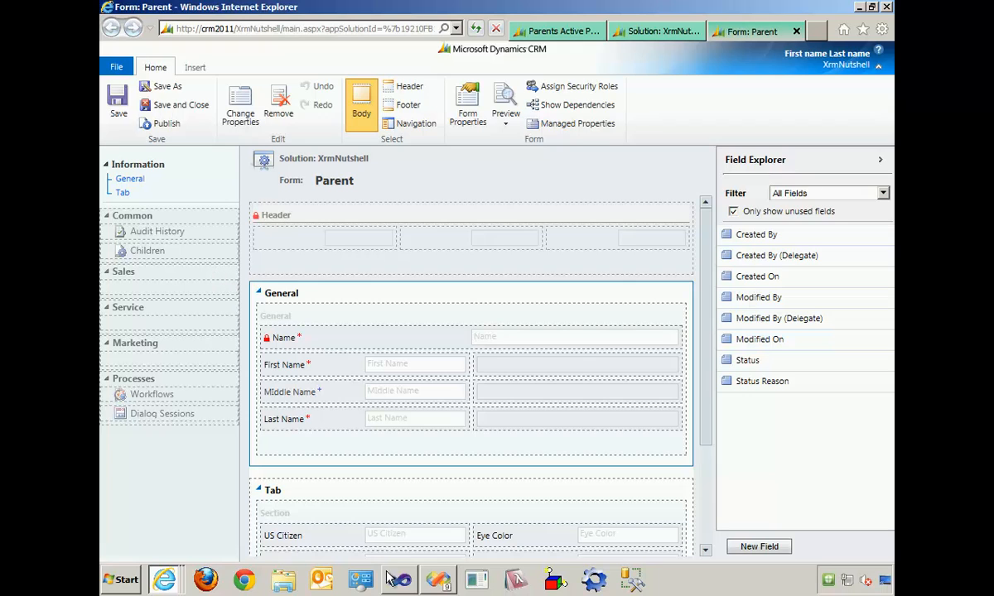
drag(364, 537, 577, 303)
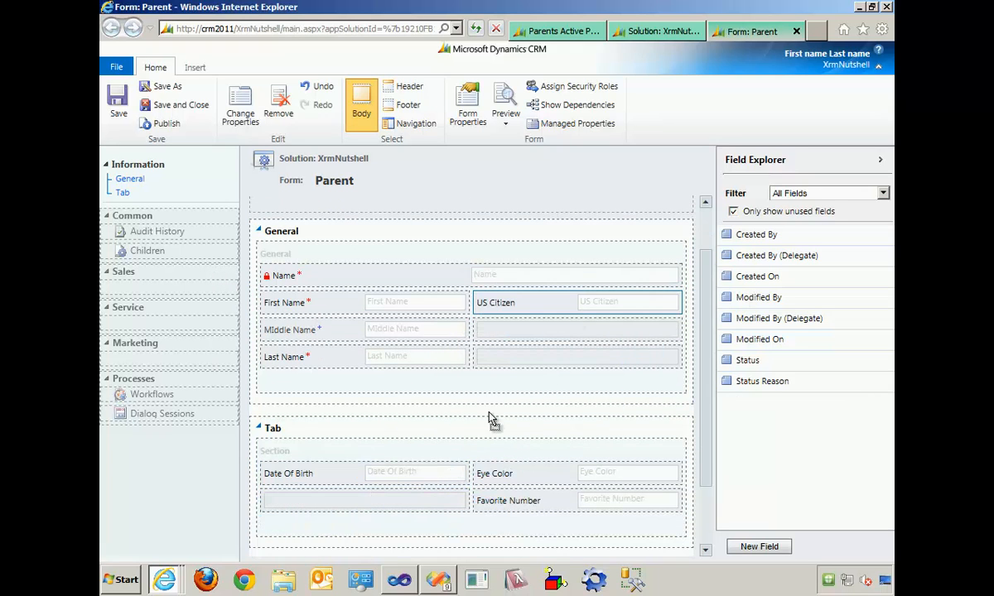
drag(315, 473, 538, 414)
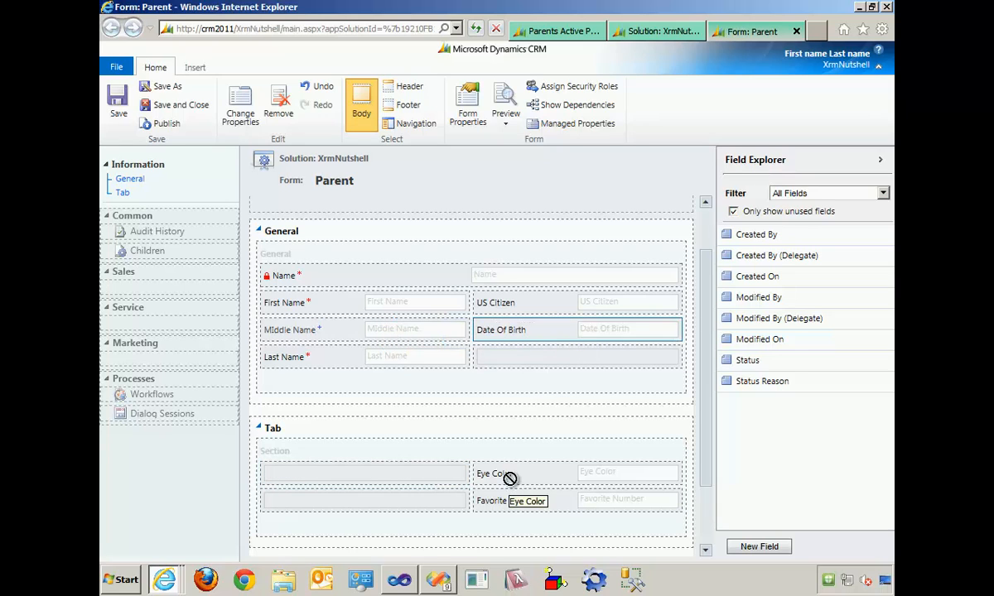
drag(509, 478, 548, 374)
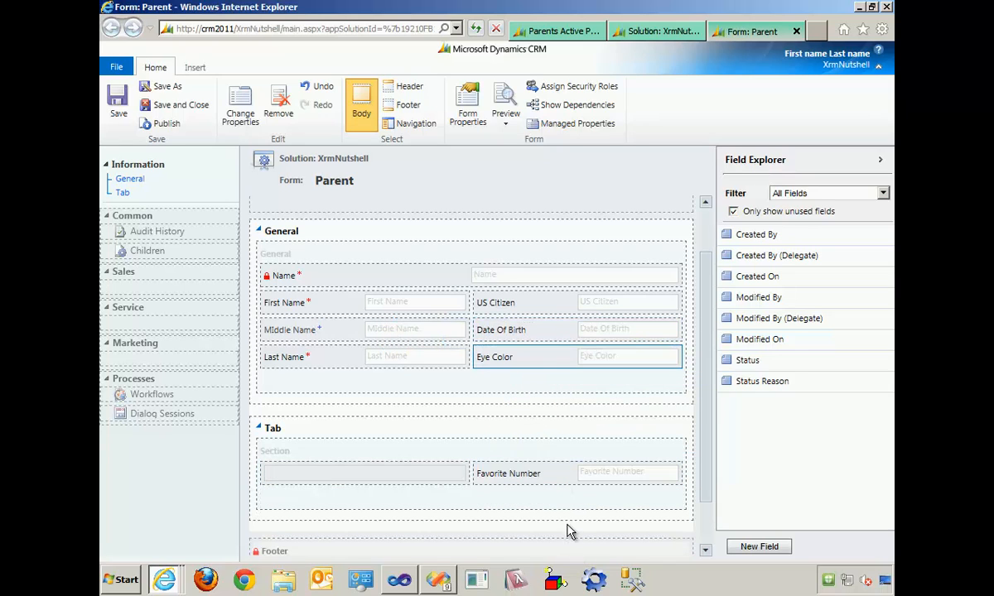
drag(554, 483, 393, 379)
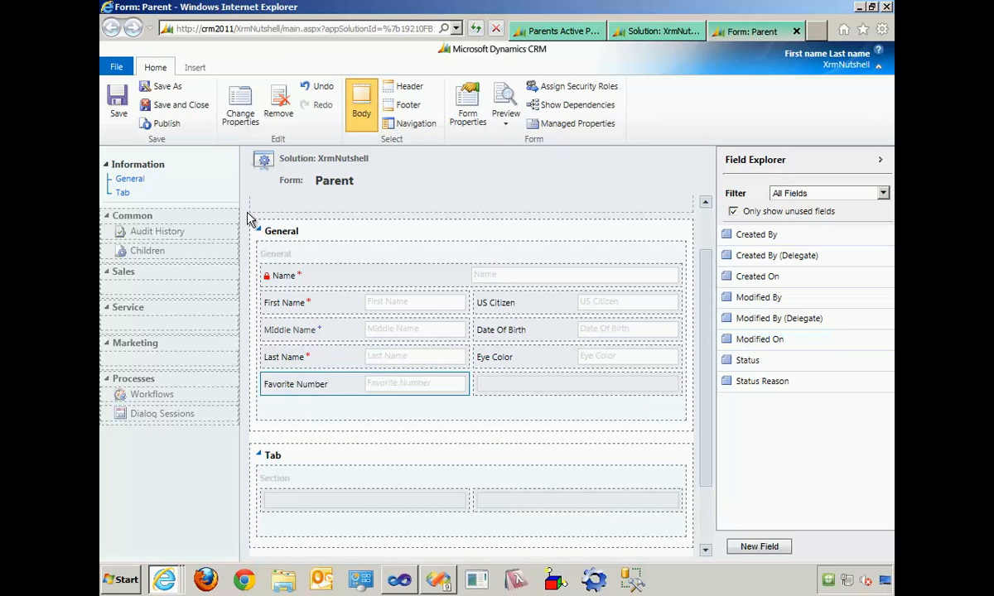
- Remove the Children item from the Parent form's navigation area
click(416, 124)
click(195, 252)
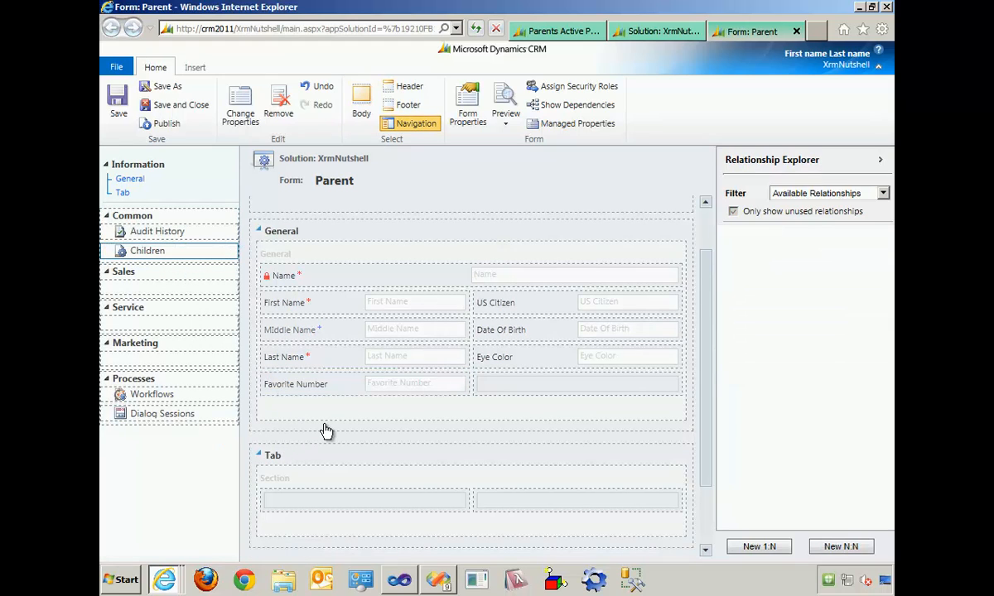
click(286, 112)
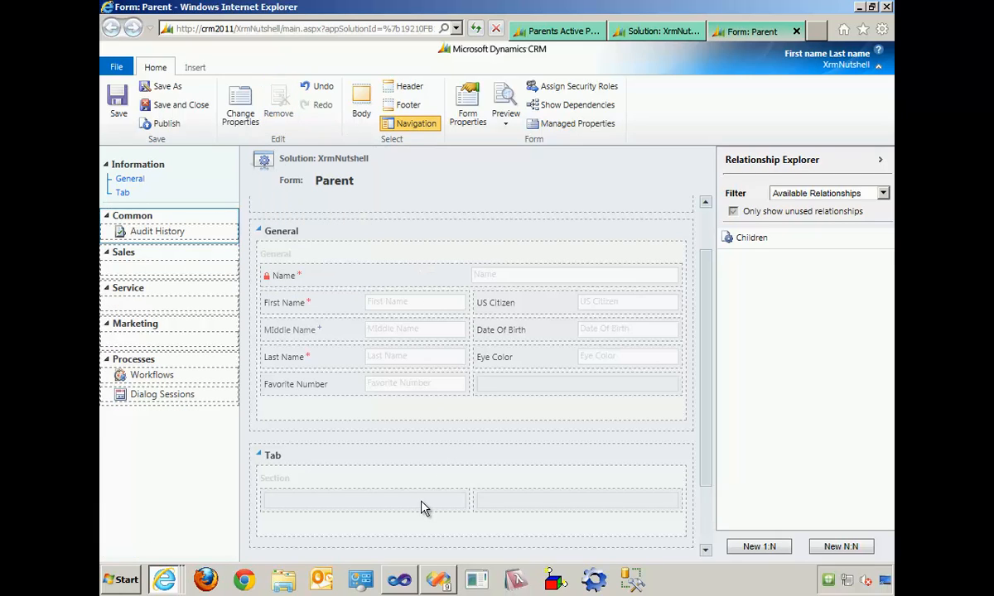
- Insert a sub-grid into the section of the Parent form's Tab and name it ChildrenSubgrid
click(362, 100)
click(323, 480)
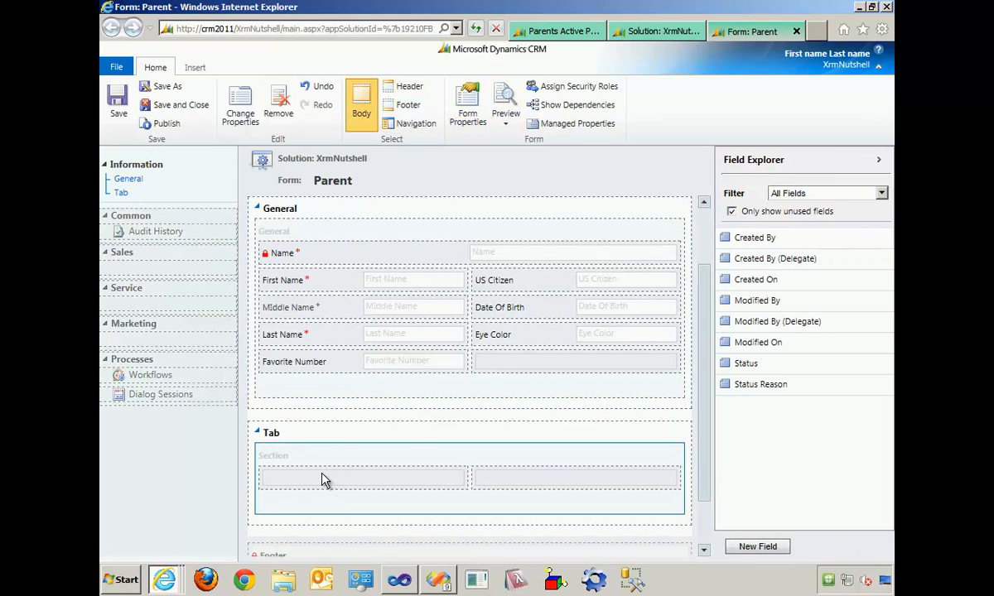
click(195, 68)
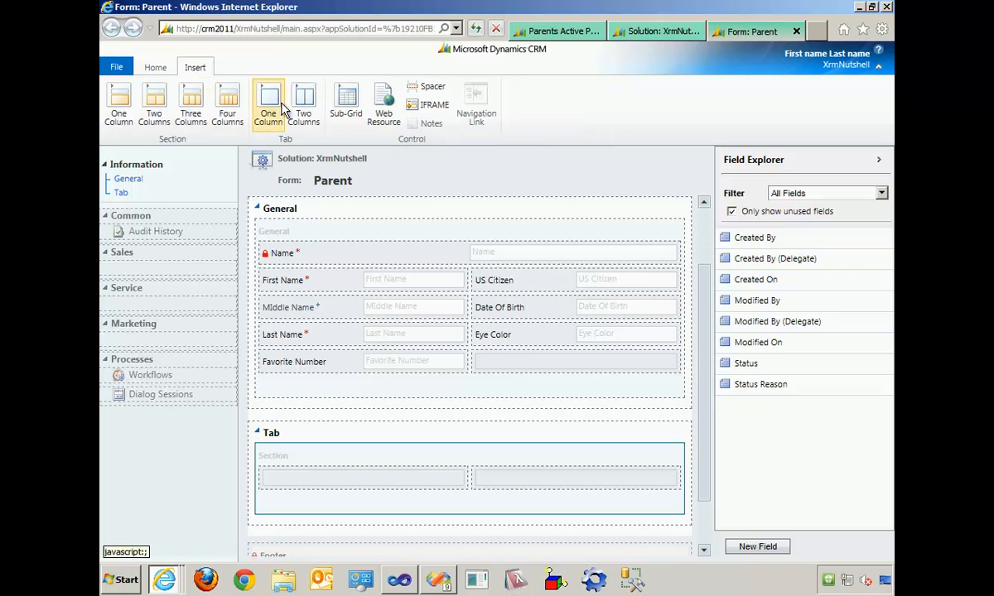
click(350, 114)
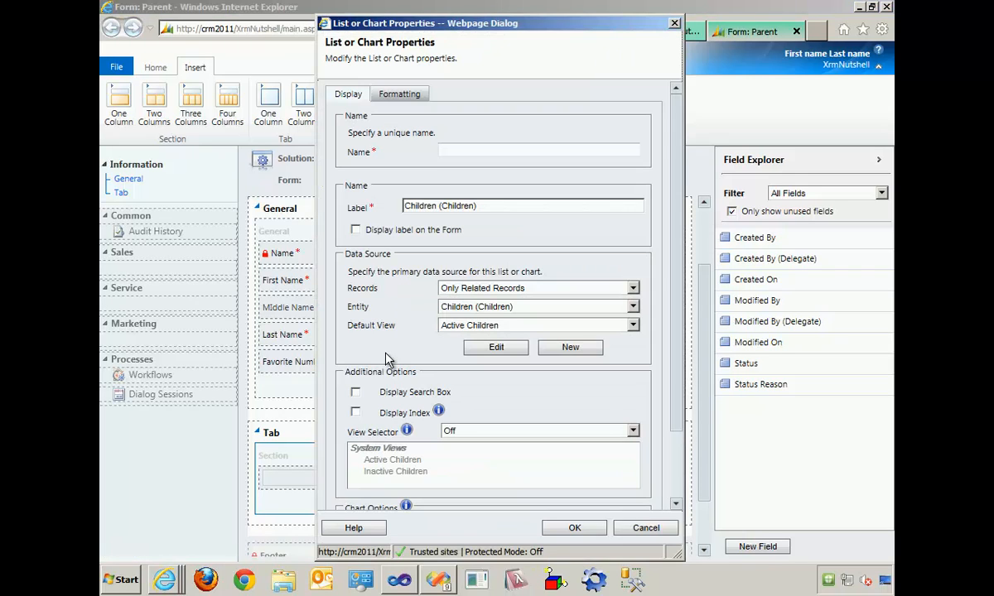
click(510, 153)
text(ChildrenSubGrid)
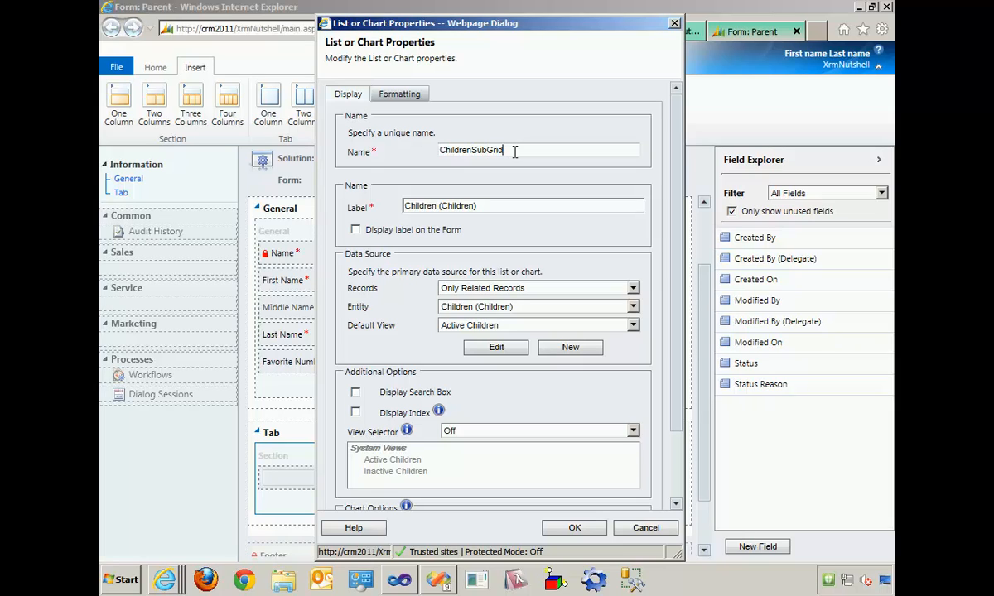
key(BackSpace)
key(BackSpace)
key(BackSpace)
key(BackSpace)
text(grid)
- Enable displaying the sub-grid's label on the form and accept the list properties
click(387, 396)
click(394, 397)
scroll(672, 480, down, 2)
click(411, 490)
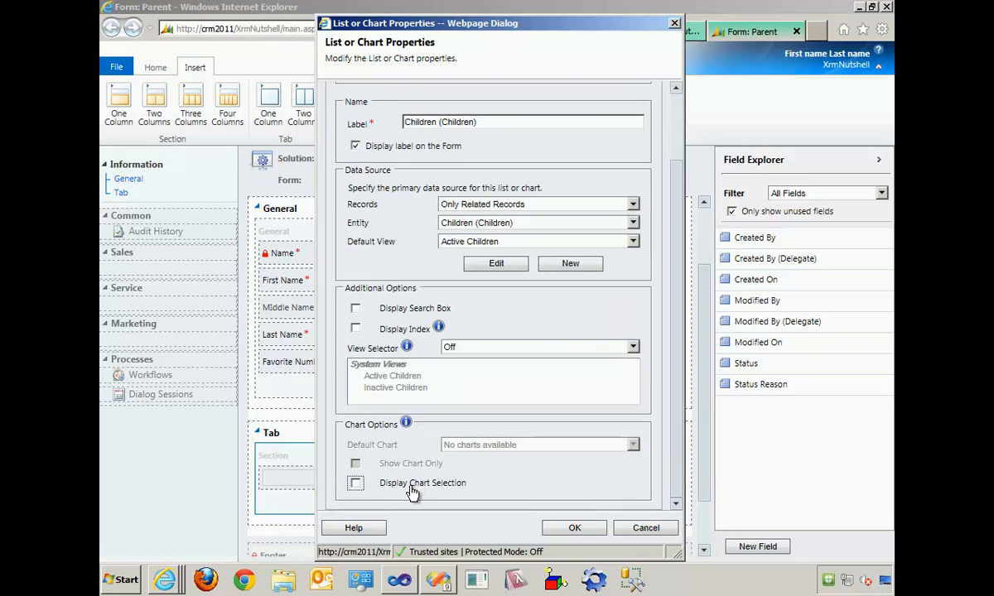
click(575, 530)
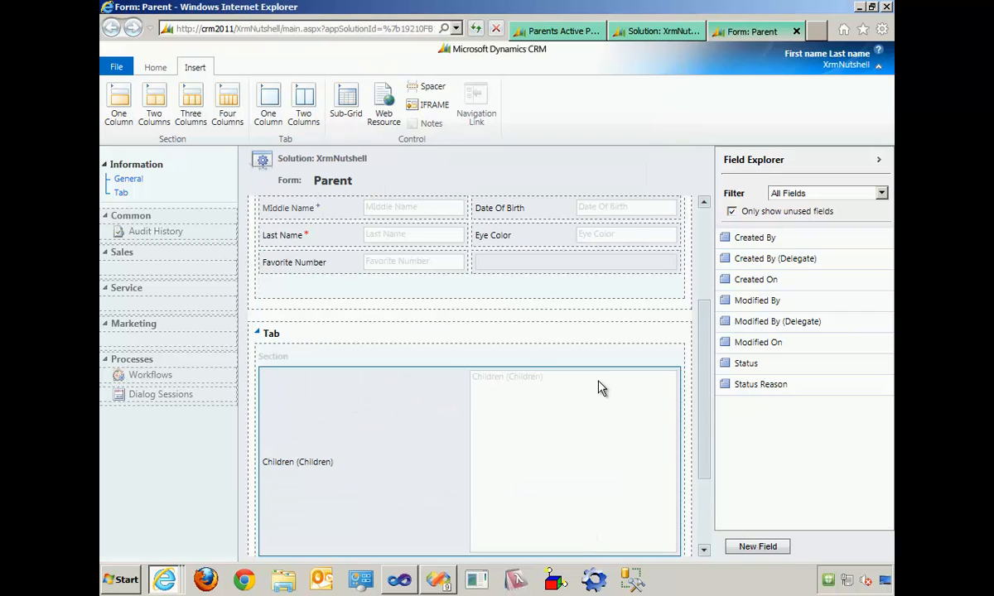
- Change the label of the form tab that holds the sub-grid to Children
scroll(521, 364, down, 3)
scroll(522, 364, up, 1)
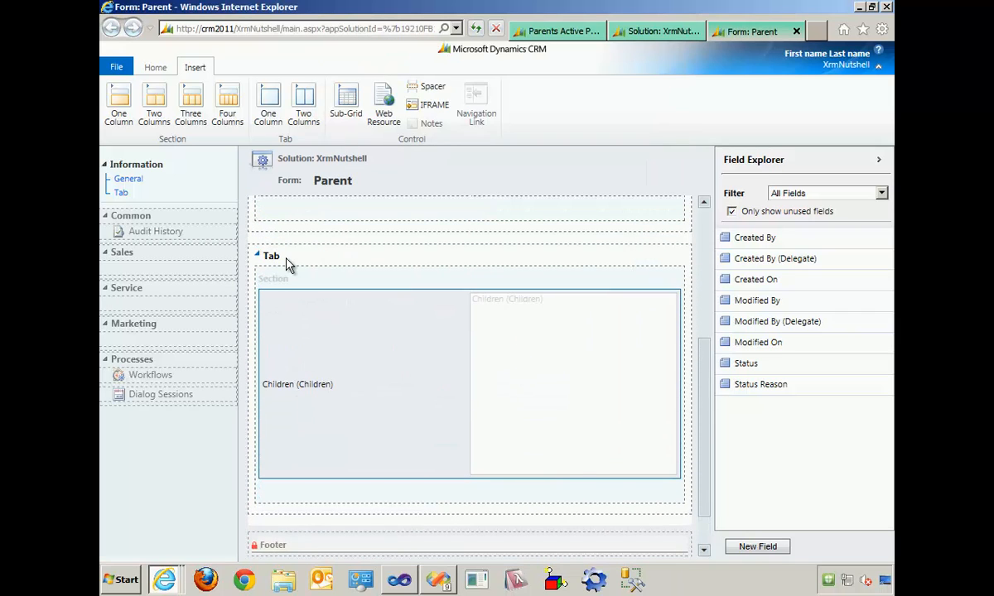
click(288, 264)
click(157, 68)
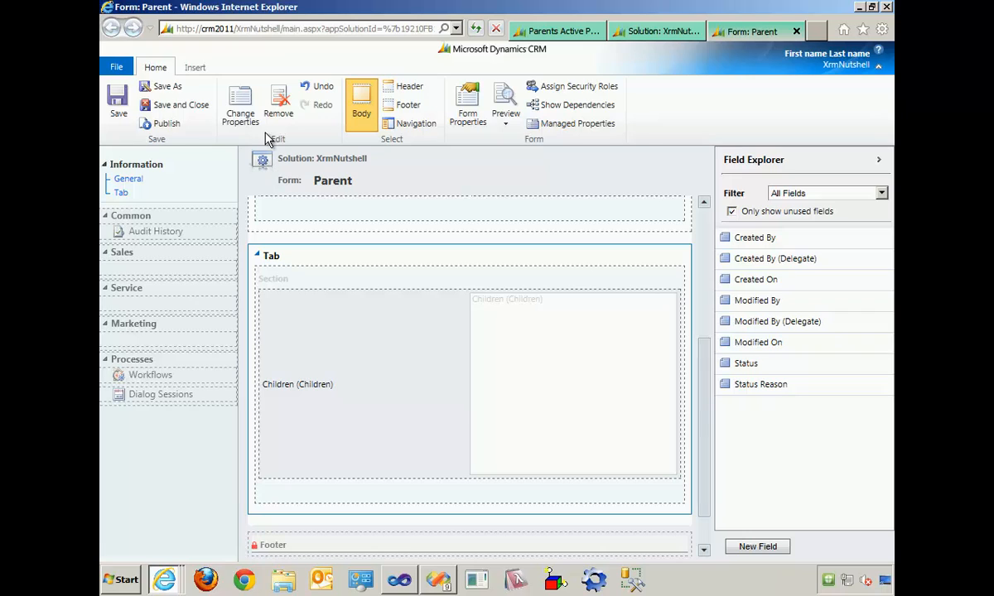
click(238, 120)
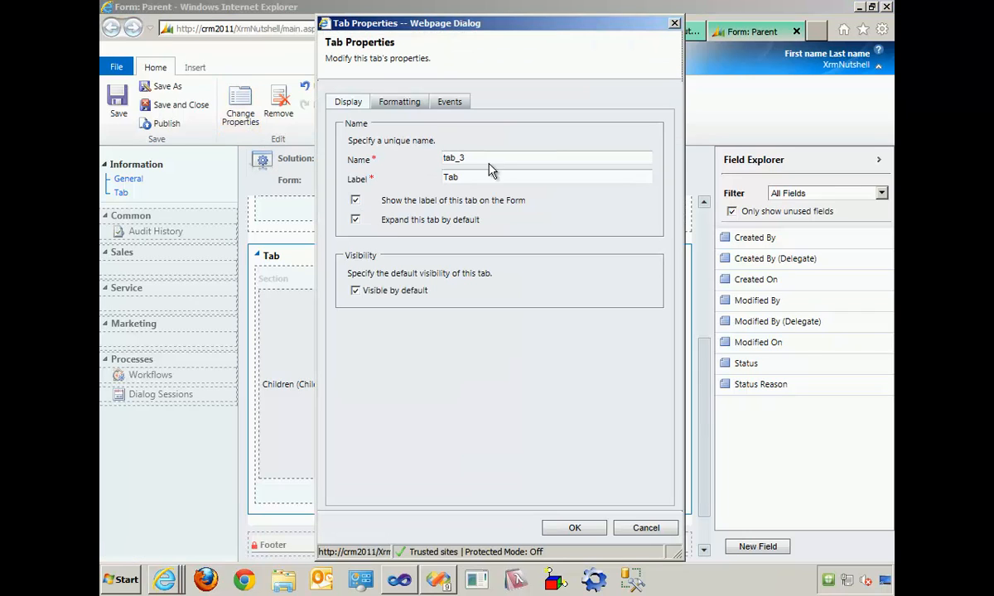
double_click(488, 177)
text(Children)
click(576, 530)
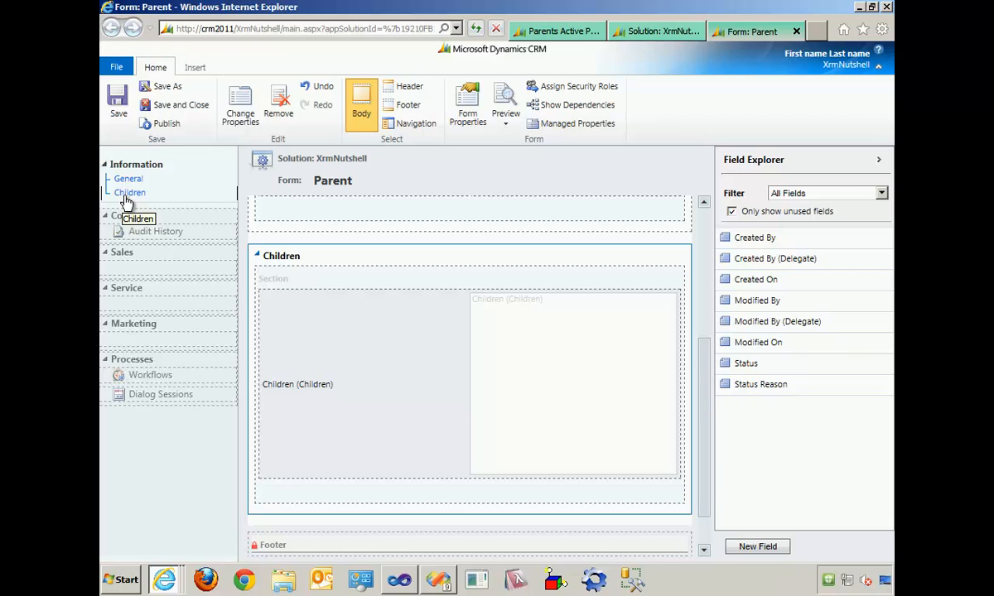
- Save and close the Parent form and publish all customizations
click(182, 110)
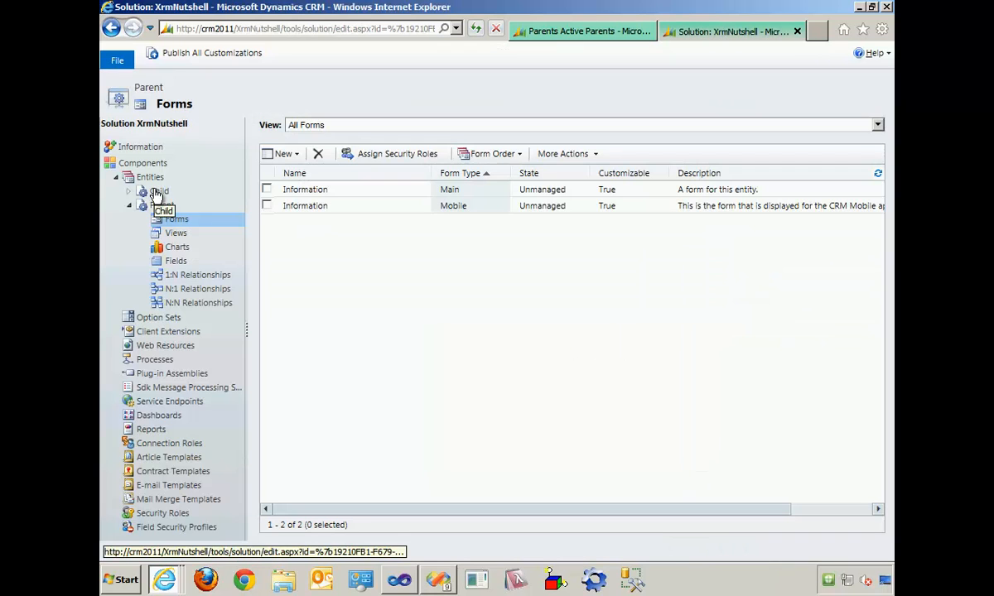
click(218, 66)
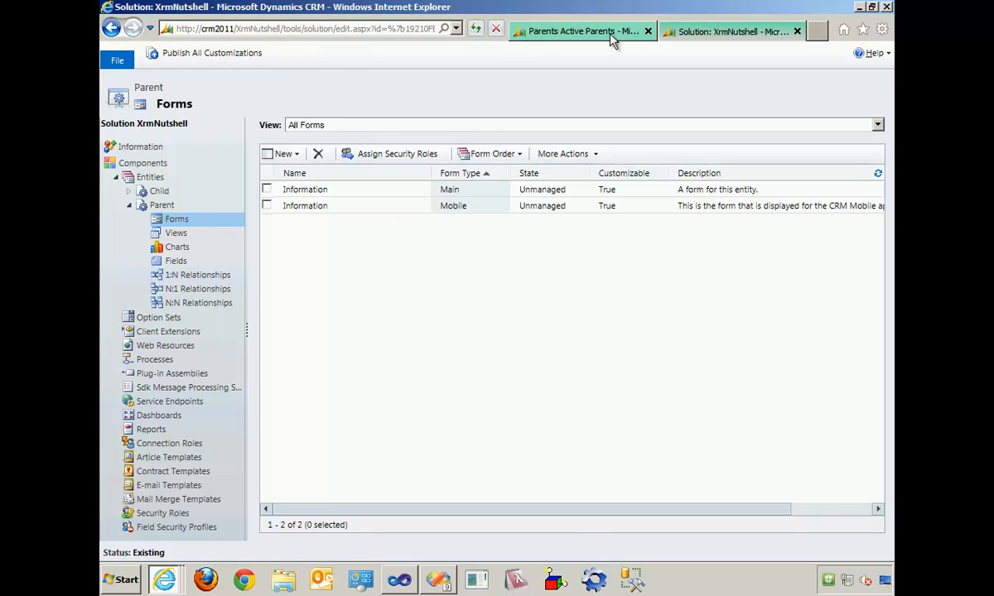
- Refresh the CRM page, open the A User parent record, and add a child record named A child through its Children sub-grid
click(572, 31)
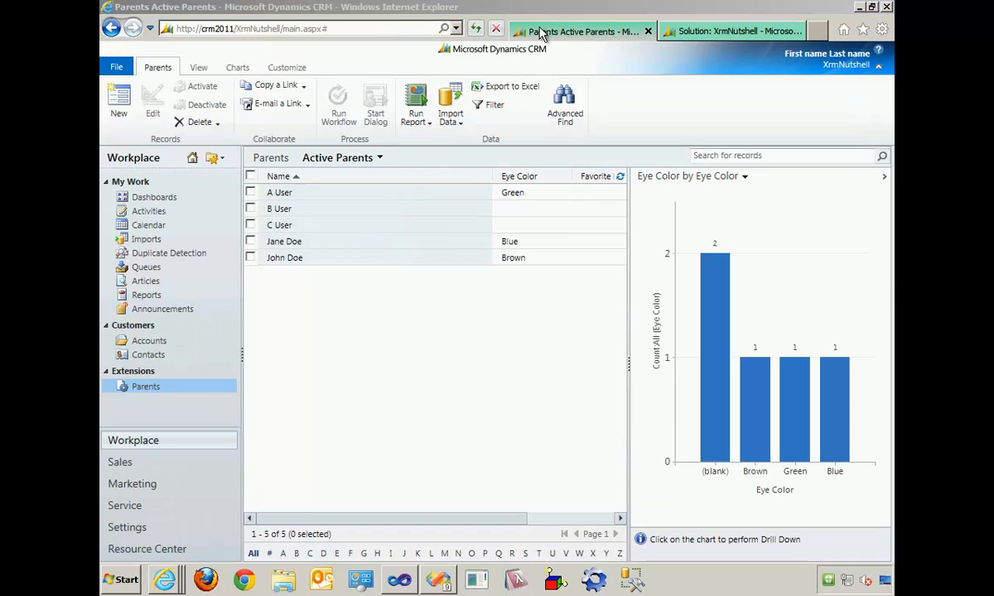
click(475, 28)
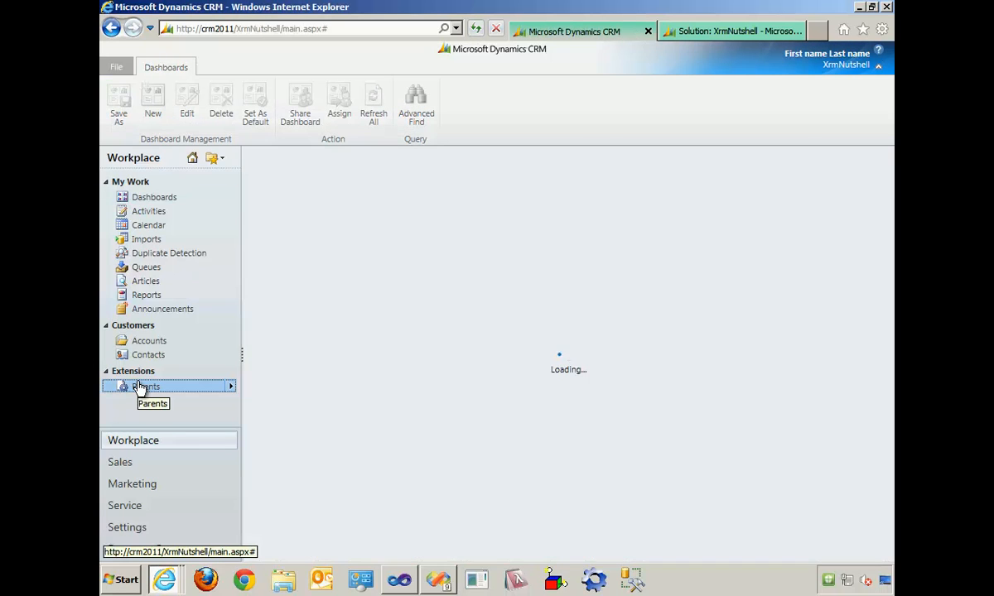
click(138, 387)
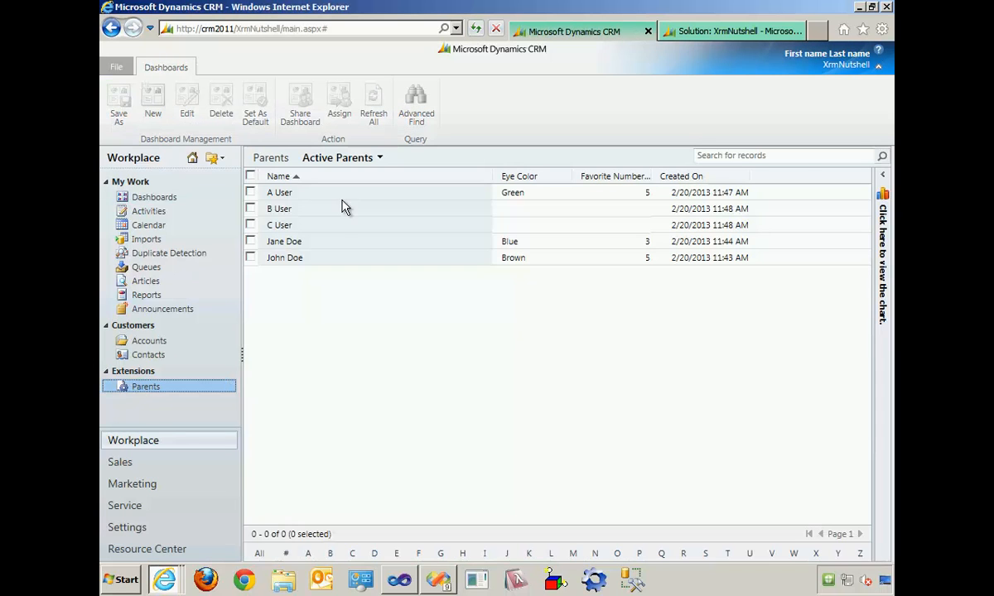
click(282, 195)
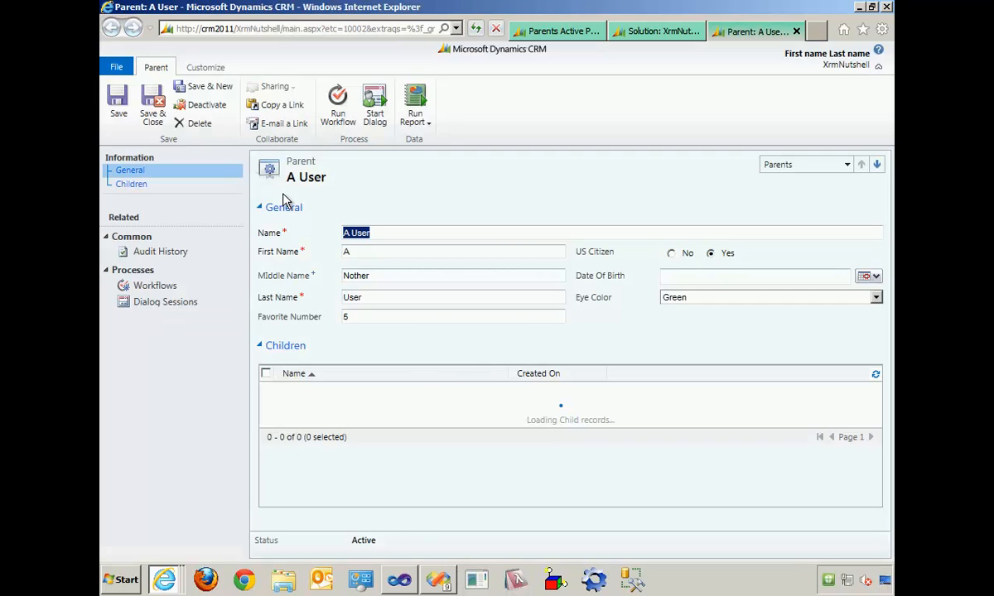
click(526, 409)
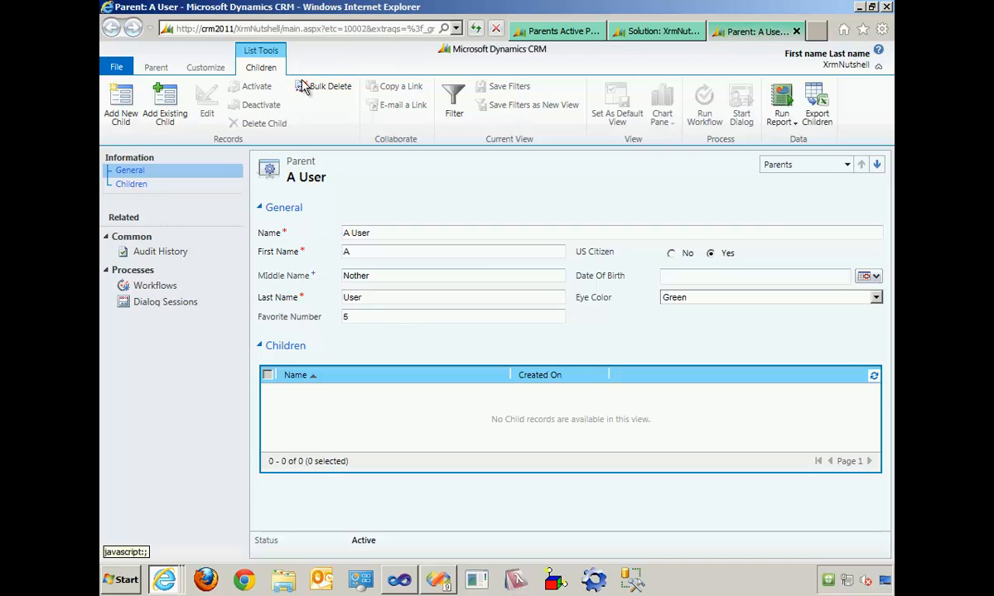
click(122, 106)
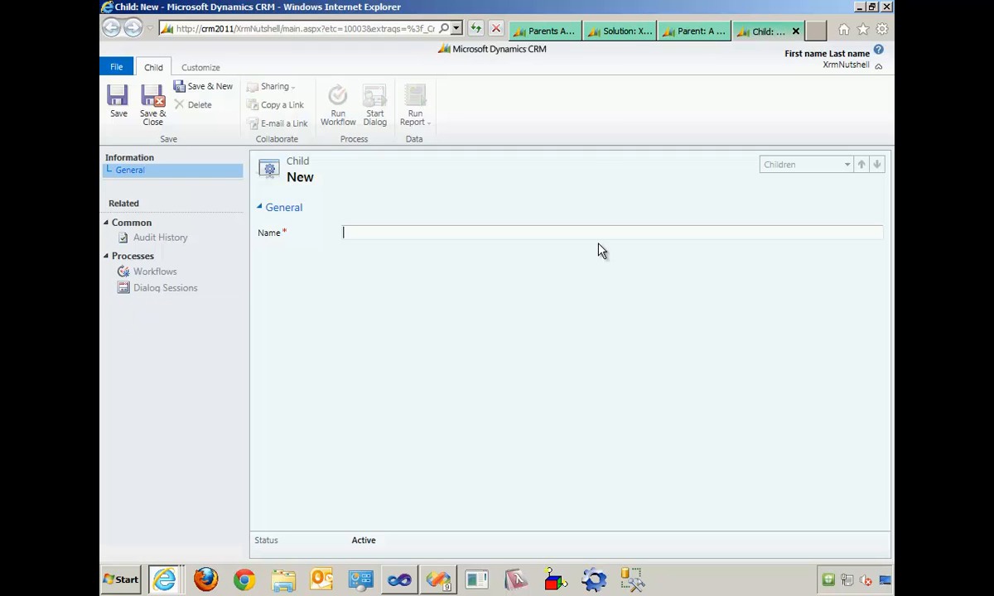
text(A child)
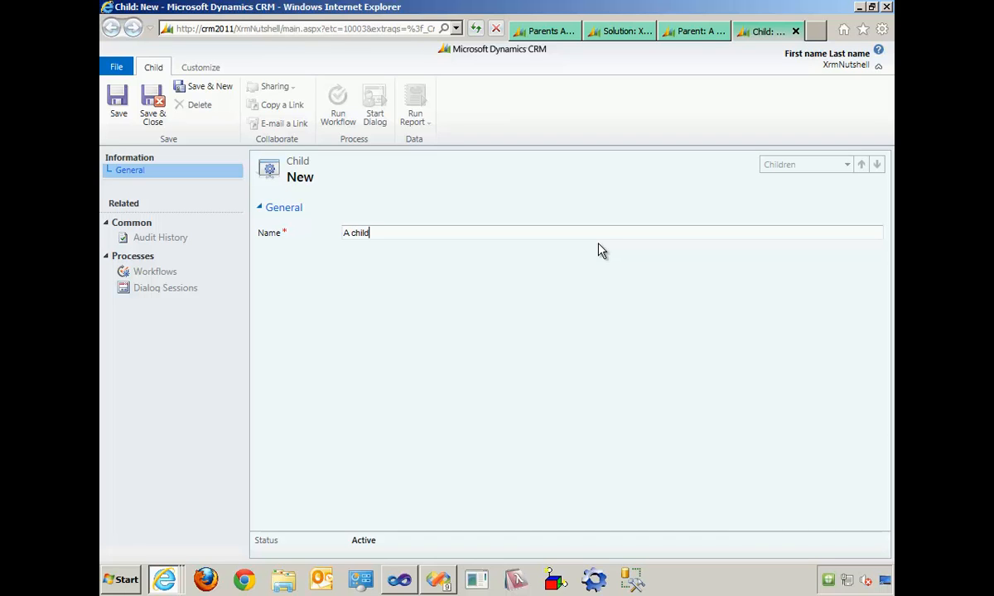
click(152, 107)
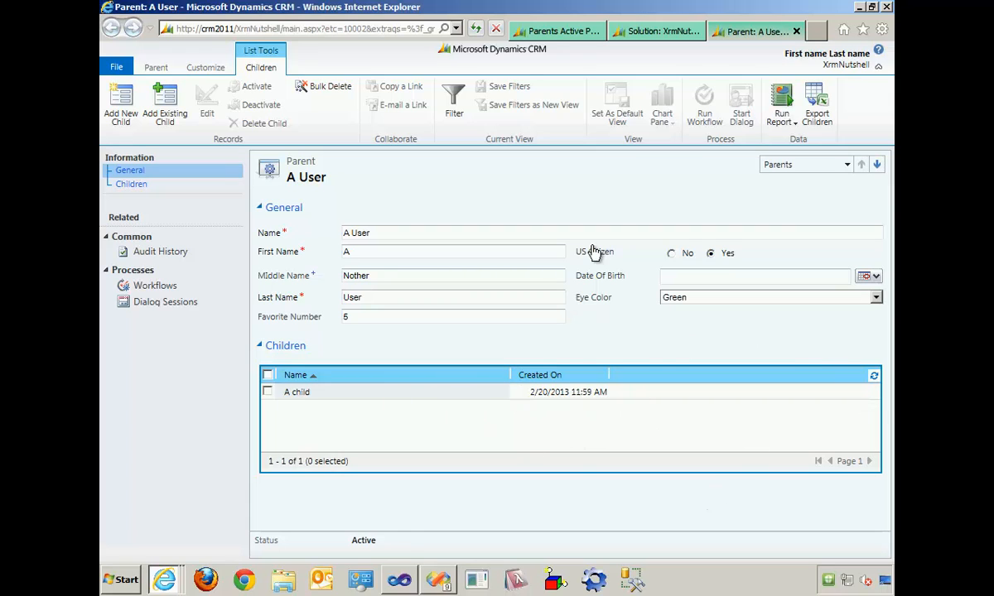
click(796, 32)
- Open the B User parent record, set its Eye Color to Brown, and save it
click(596, 33)
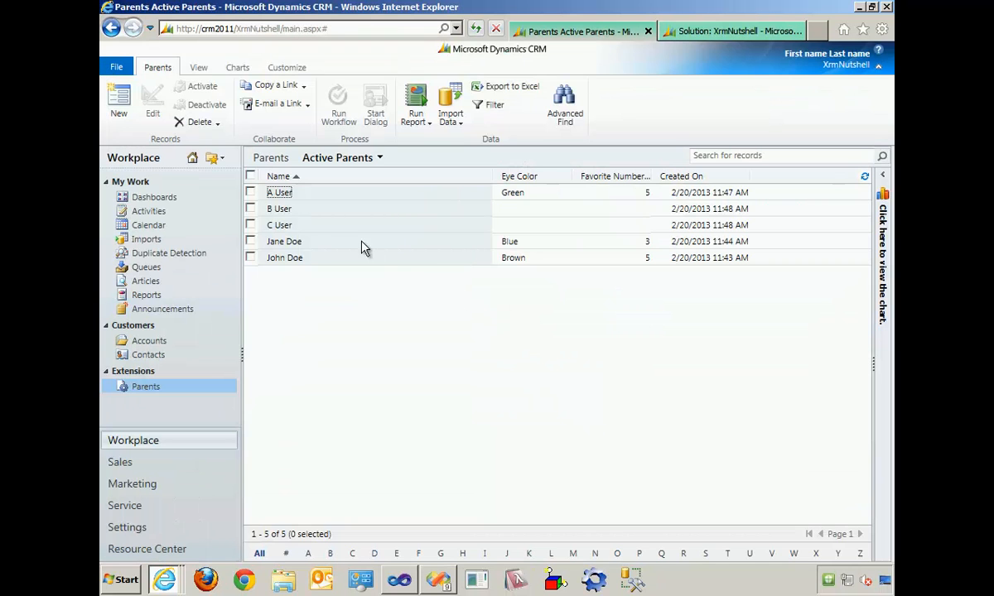
click(284, 213)
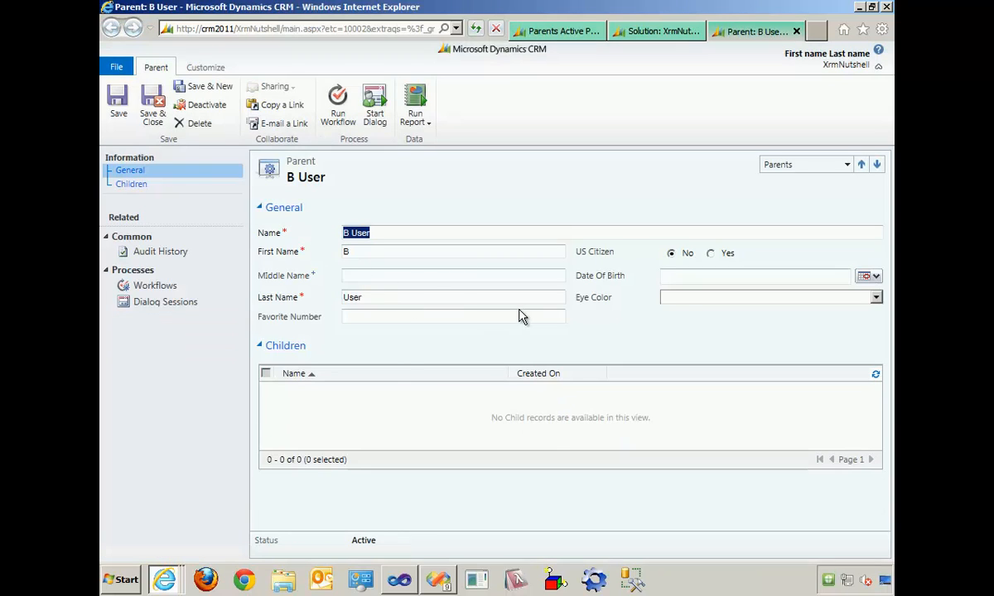
click(677, 298)
click(686, 323)
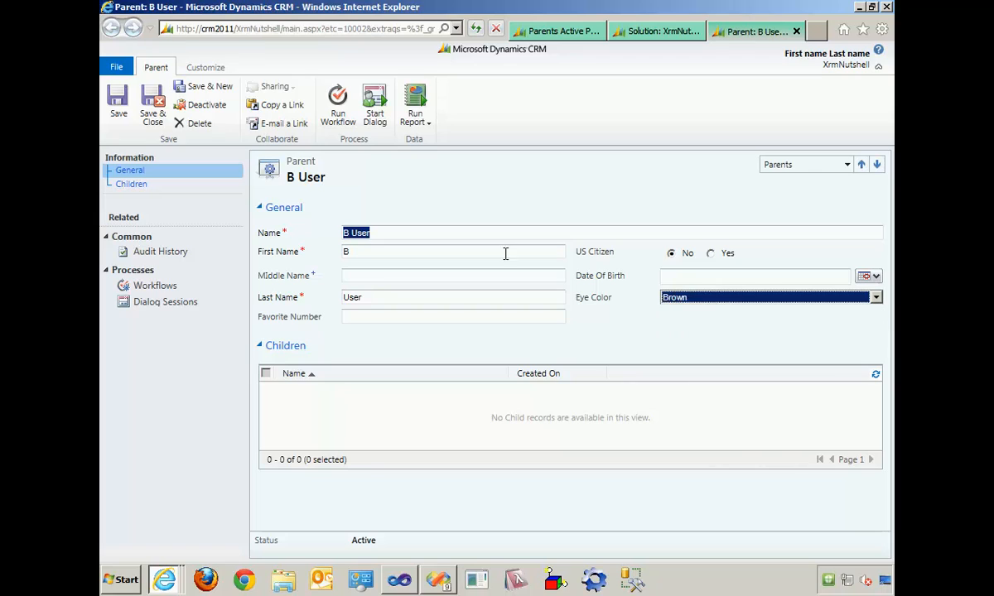
click(131, 113)
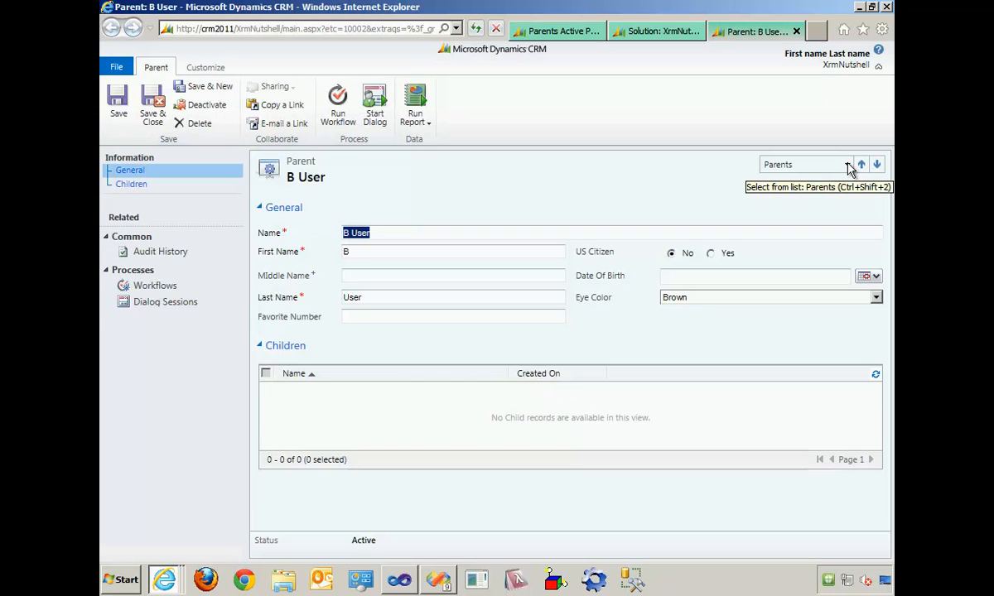
- Switch to the C User parent record, set its Eye Color to Blue, and save it
click(847, 165)
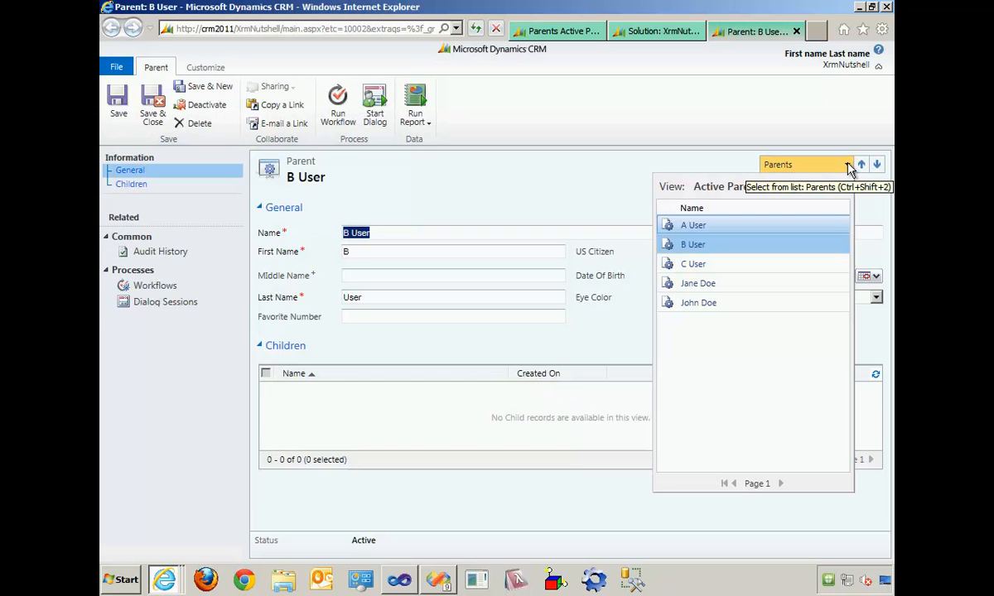
click(783, 267)
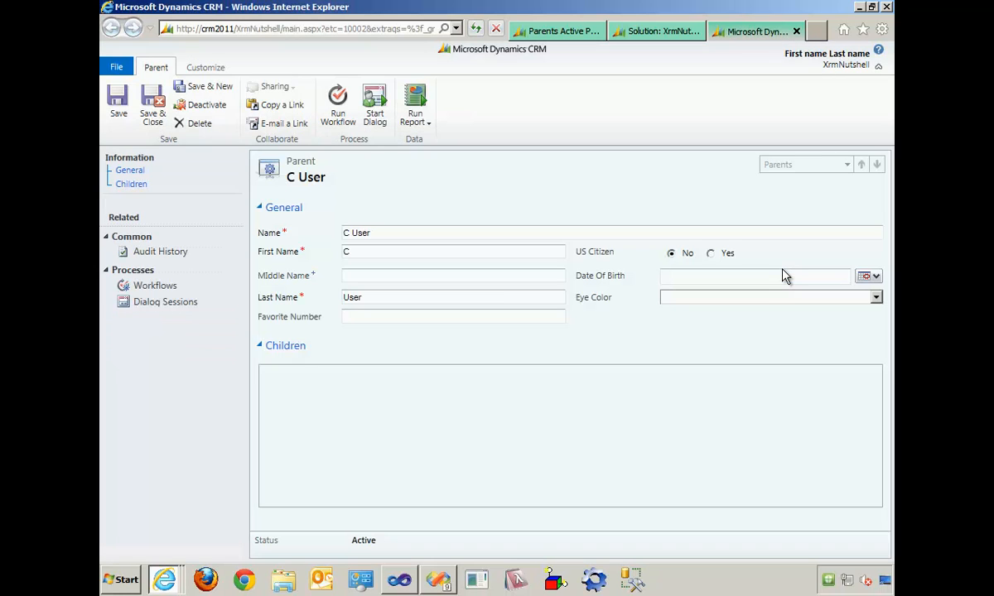
click(788, 297)
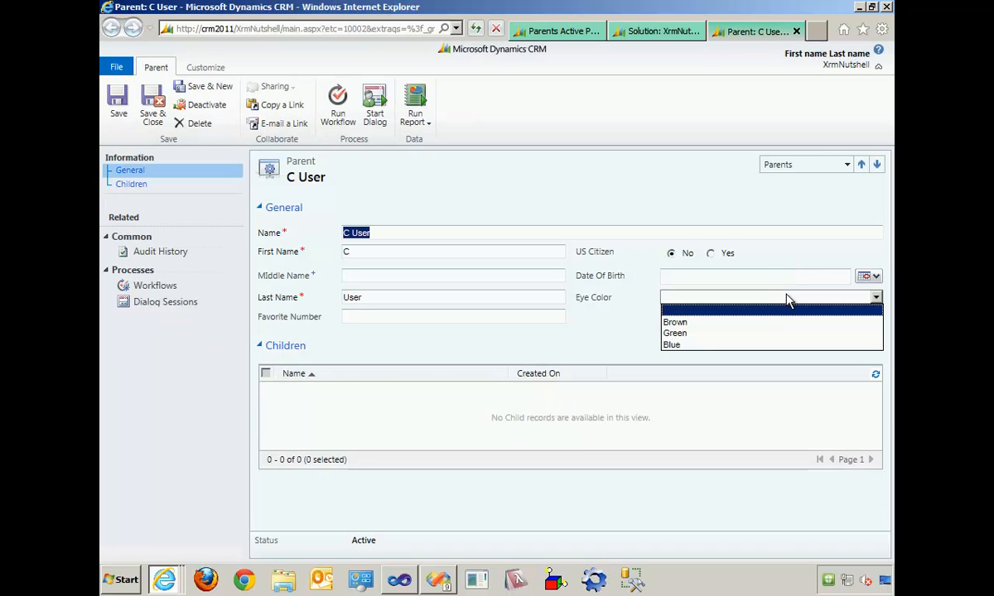
click(765, 346)
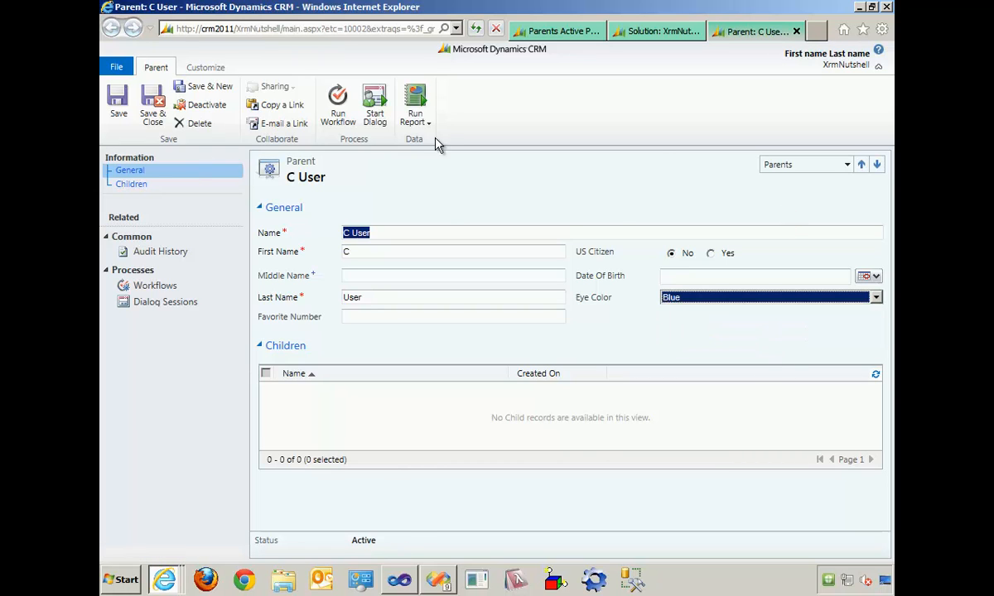
click(121, 106)
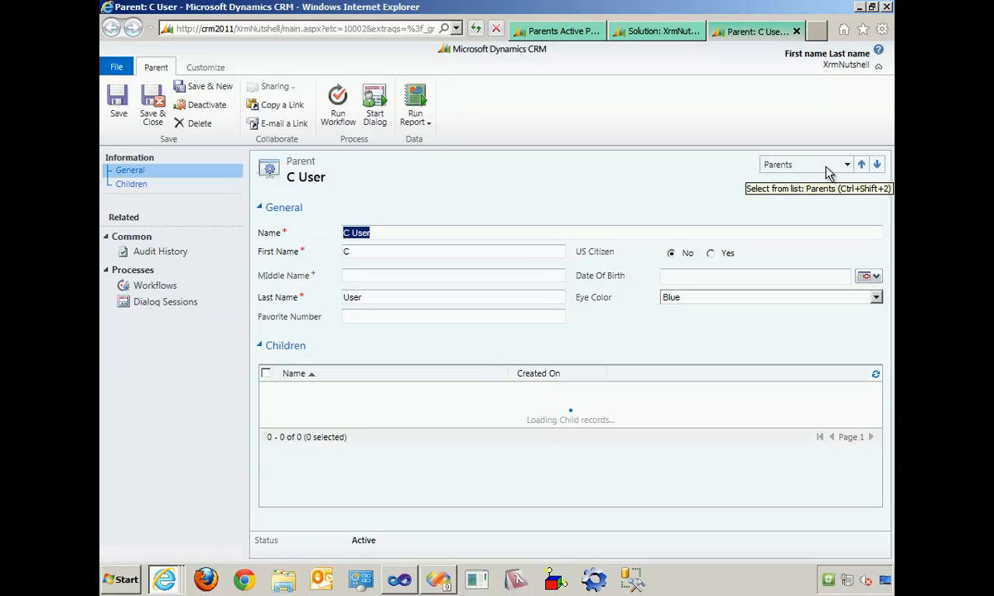
- Review the A User parent record and its children, close it, and show the Eye Color chart beside the Active Parents list
click(826, 170)
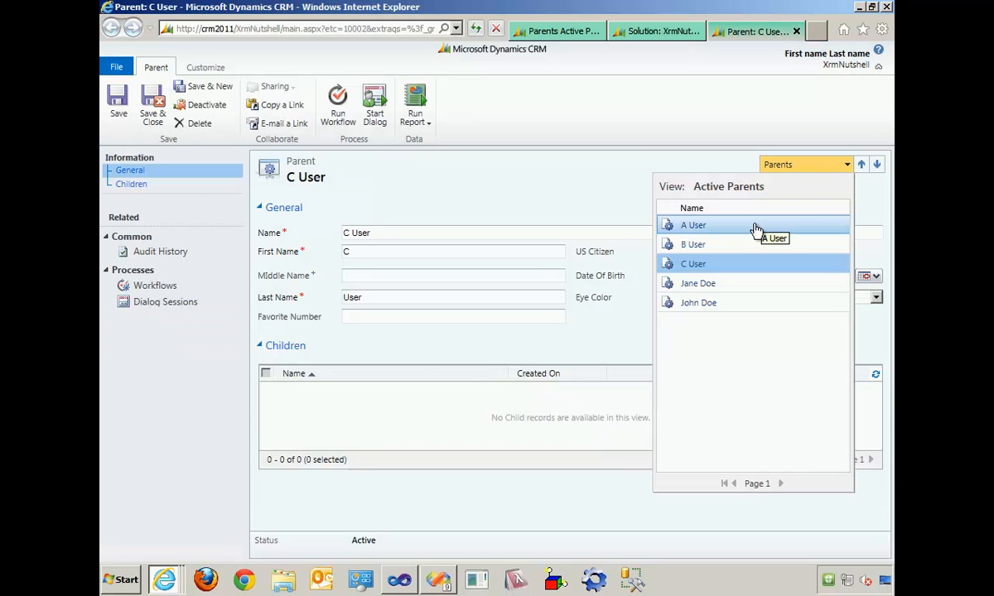
click(755, 229)
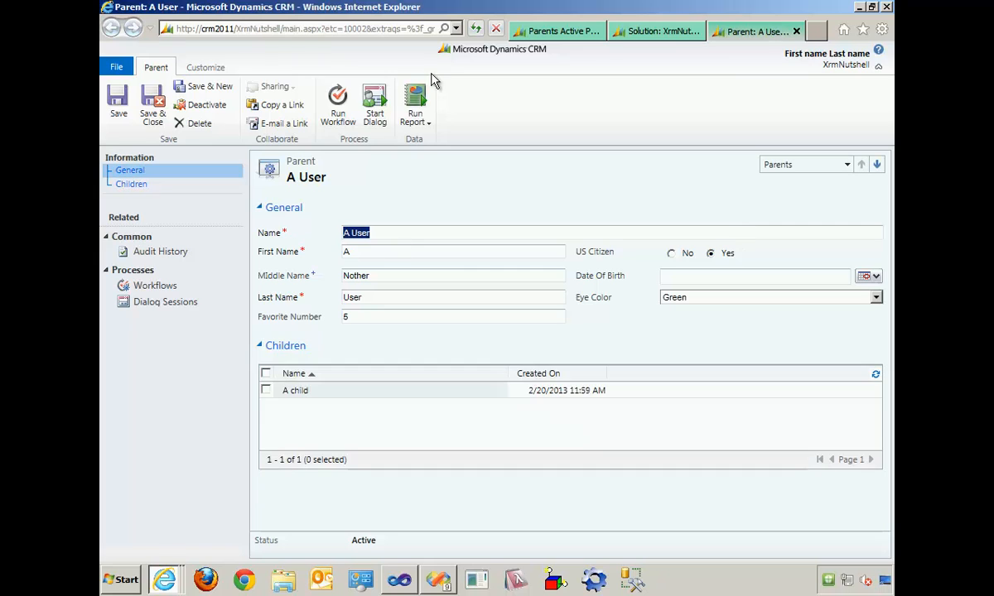
click(798, 33)
click(544, 31)
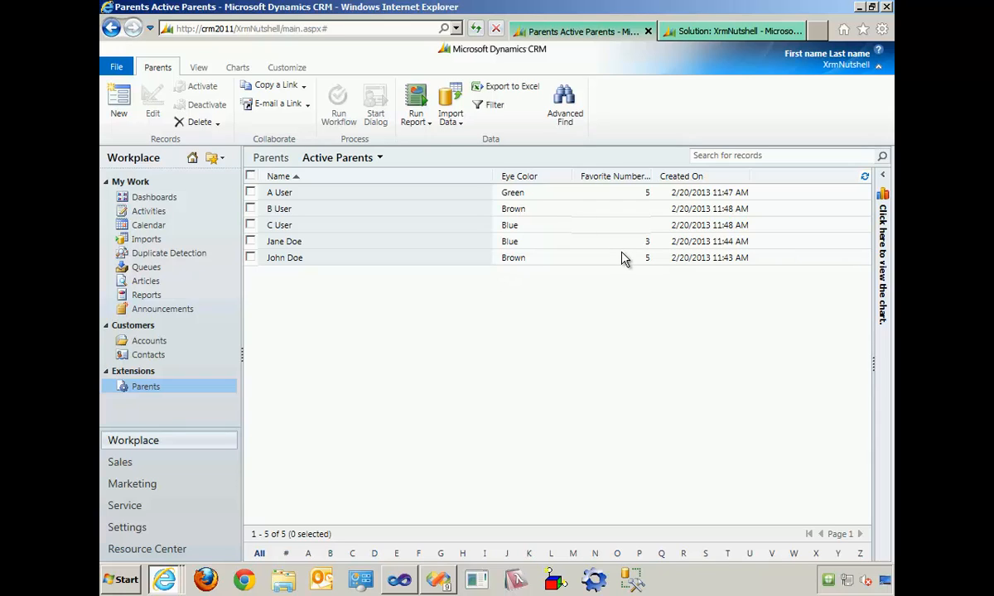
click(885, 245)
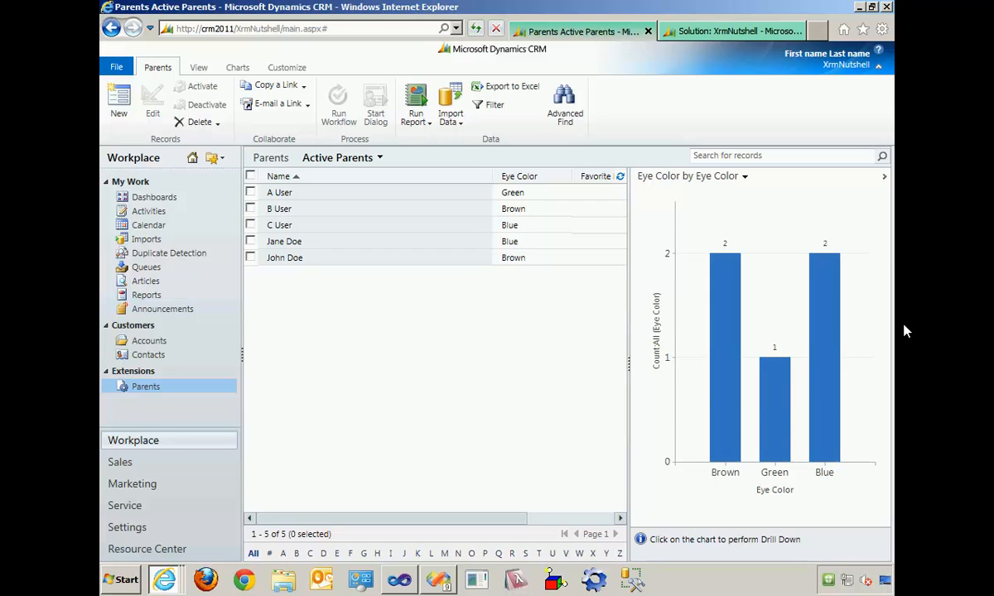
- Check the Workplace dashboards and return to the XrmNutshell solution
click(157, 198)
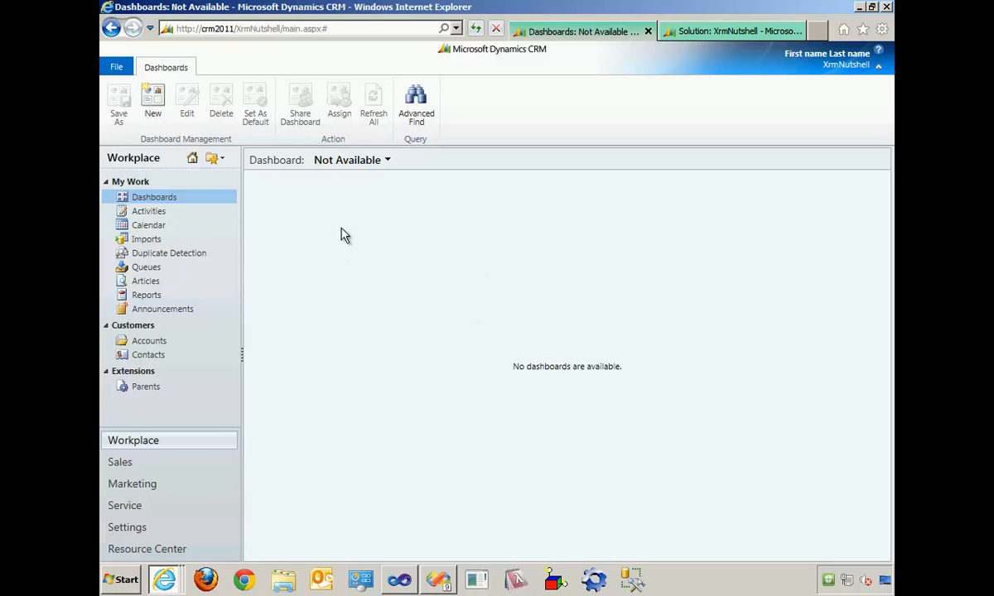
click(733, 37)
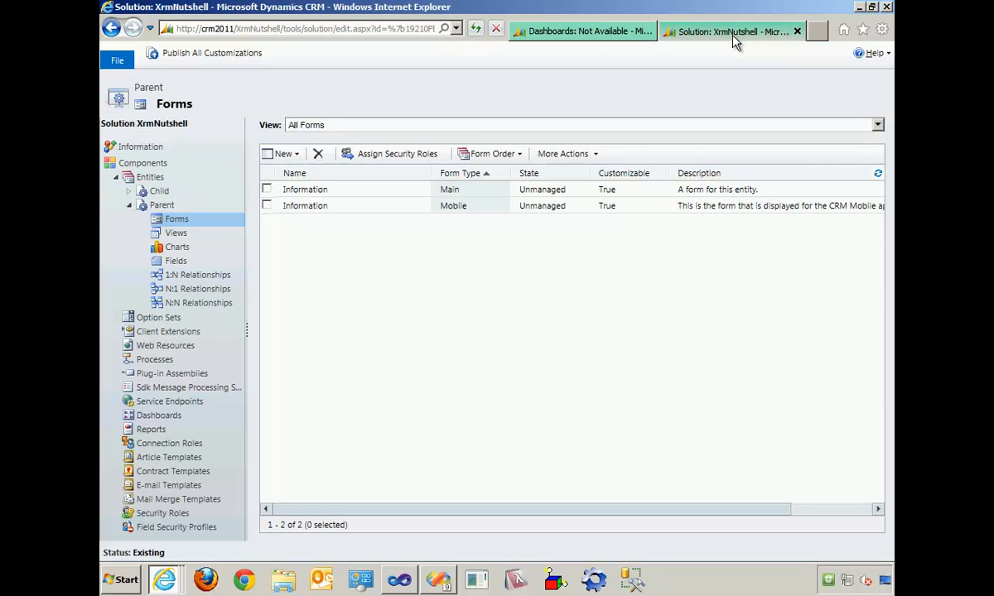
- Create a new dashboard in the XrmNutshell solution using the 3-Column Regular Dashboard layout
click(147, 176)
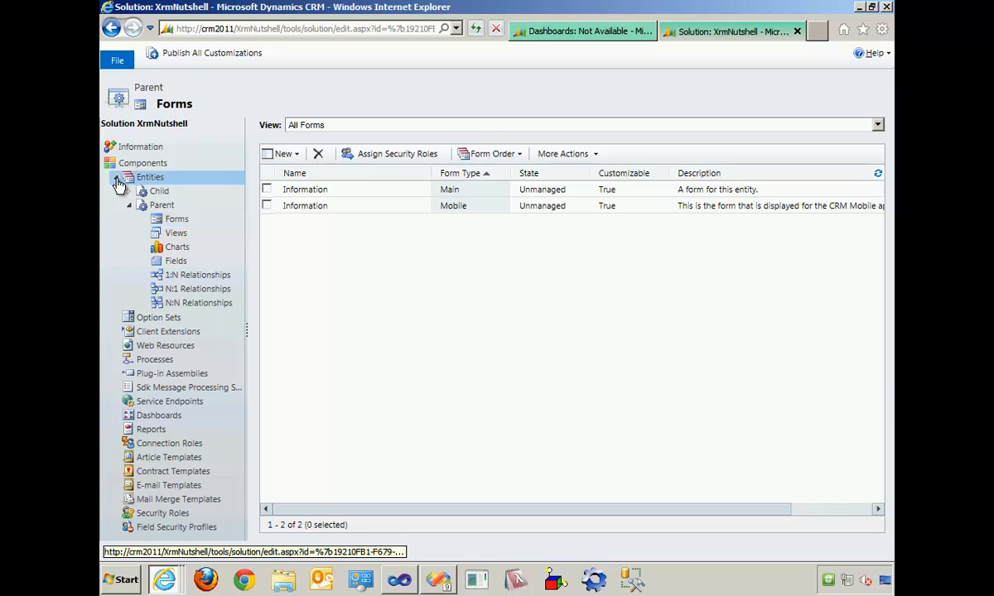
click(170, 289)
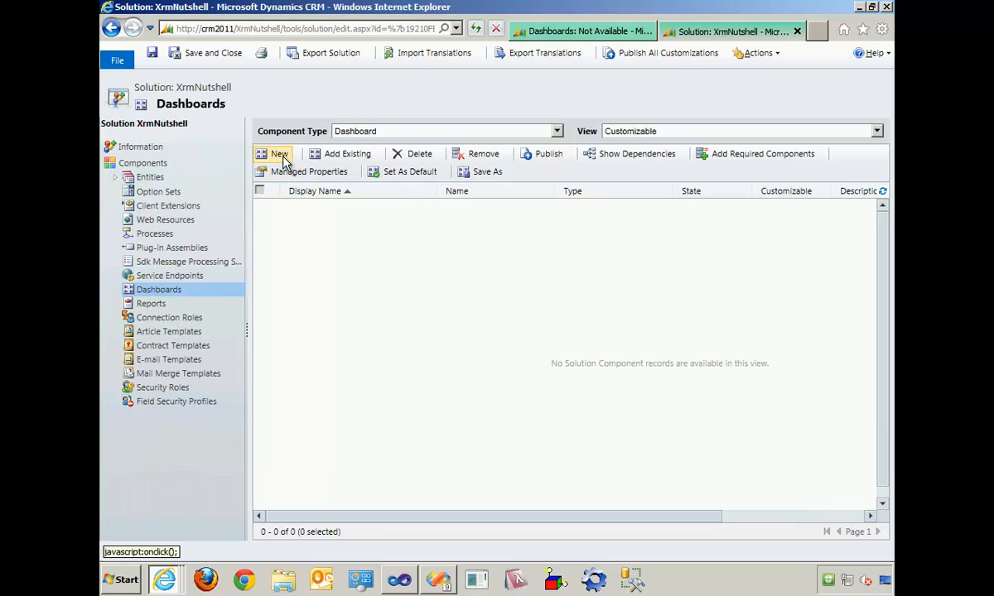
click(279, 158)
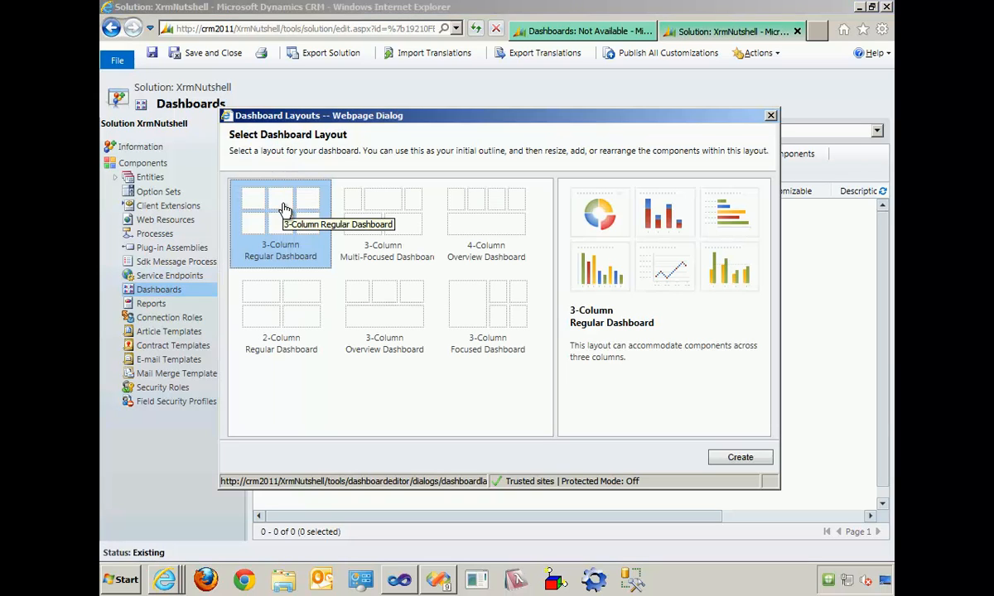
click(742, 457)
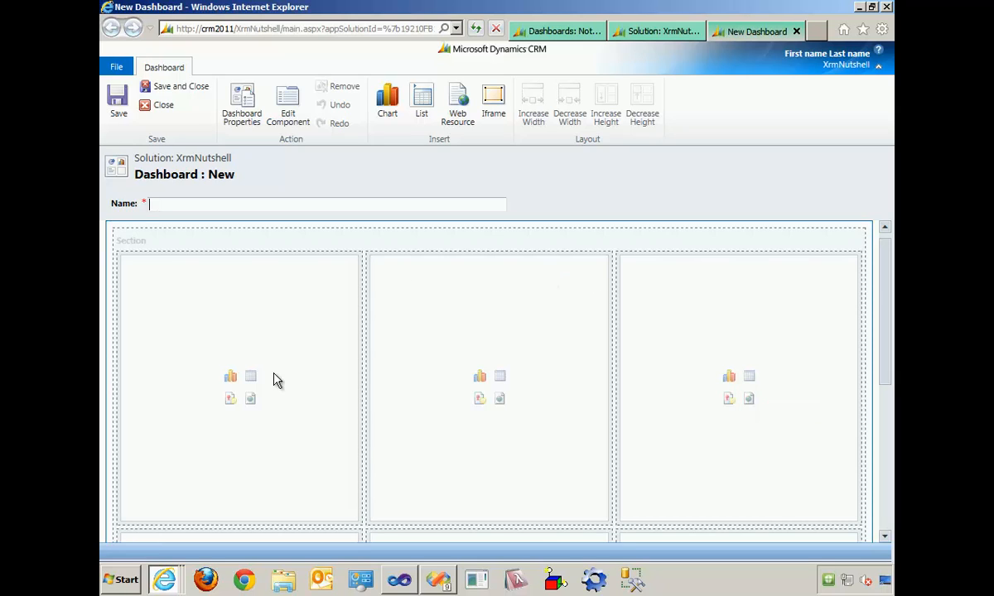
- Insert the Parent entity's Eye Color by Eye Color chart with the Active Parents view into the middle cell of the dashboard's first row
click(230, 379)
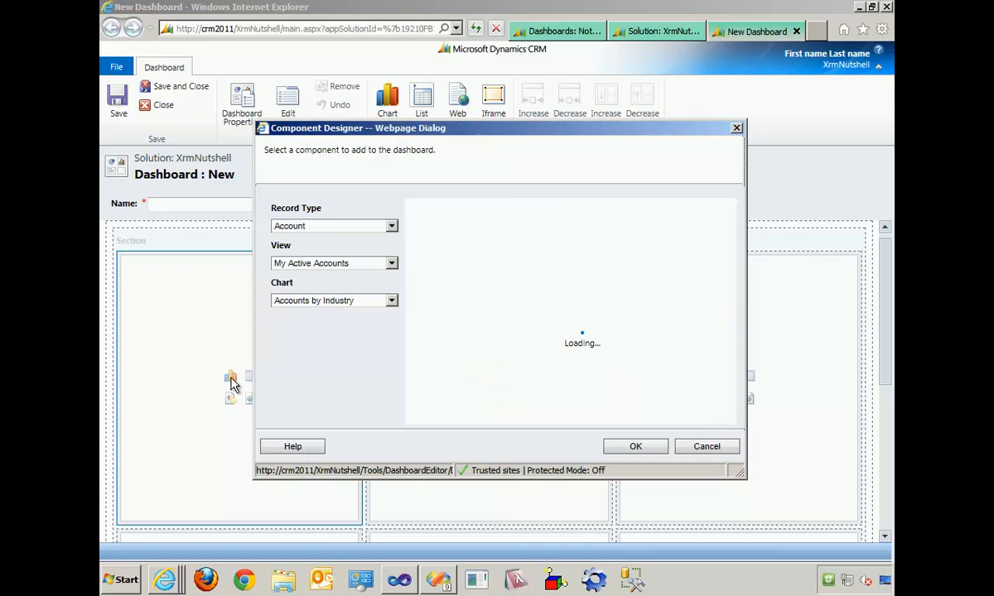
click(707, 448)
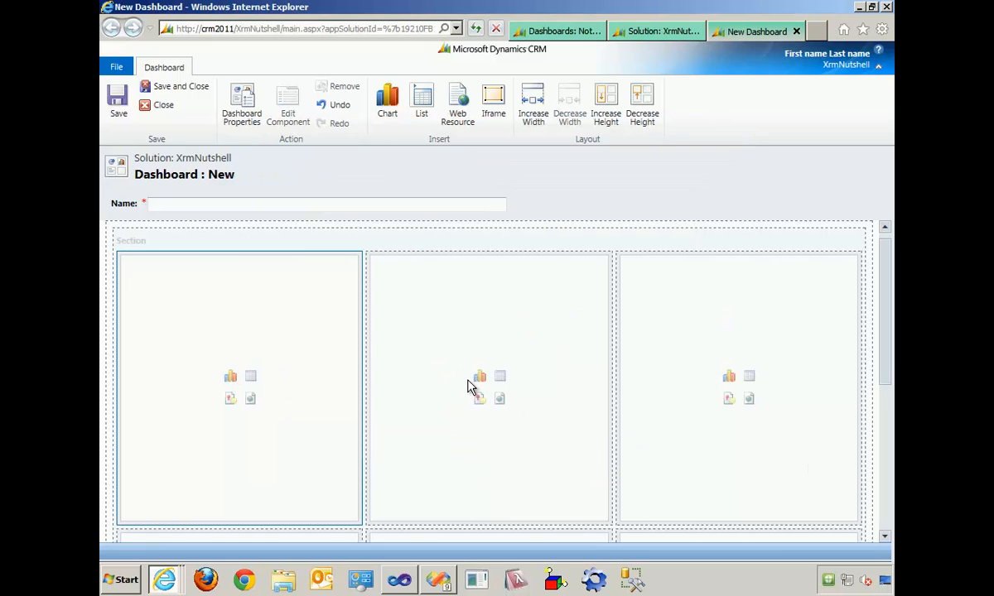
click(481, 380)
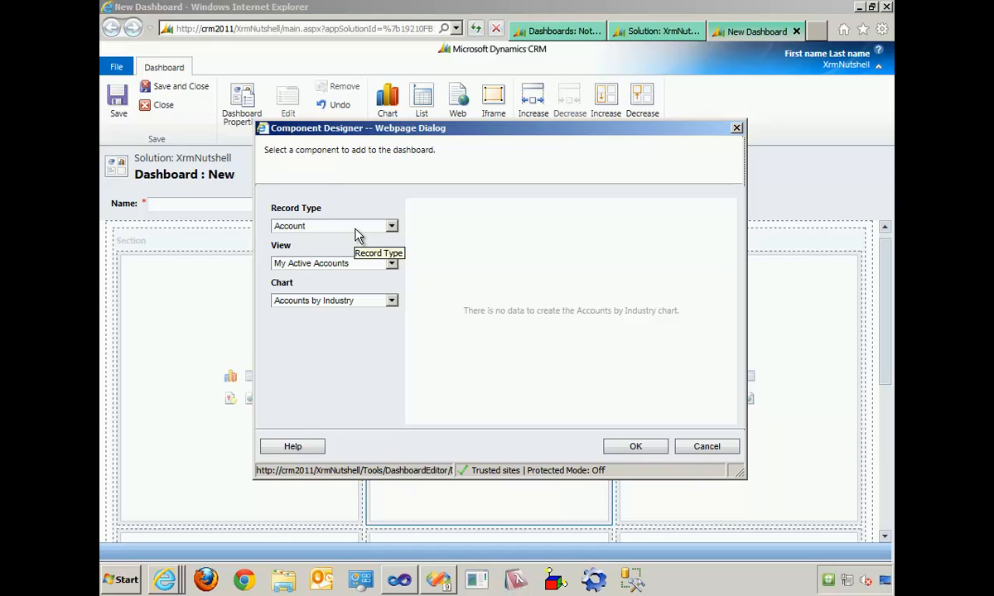
click(357, 226)
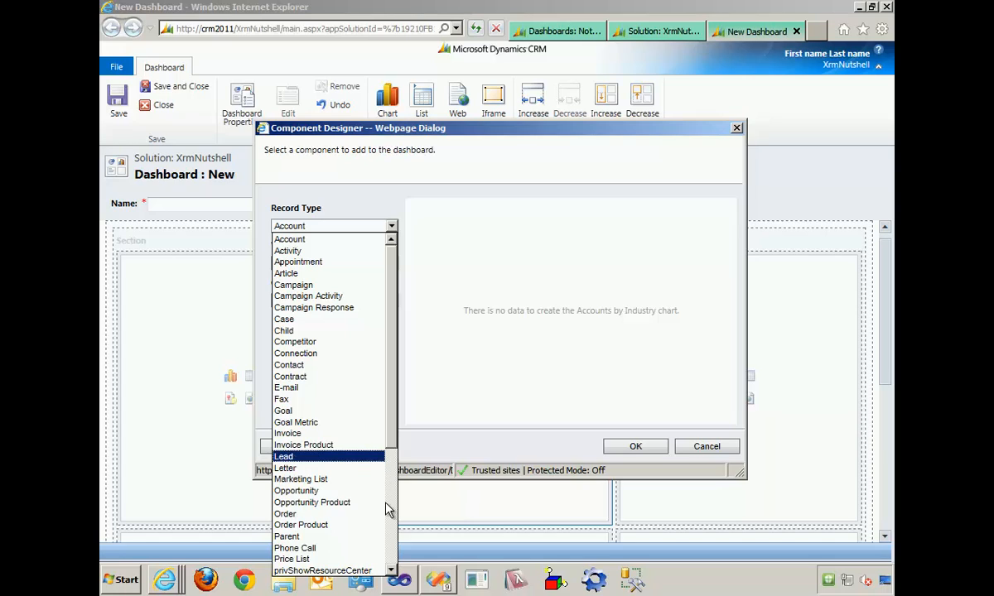
click(336, 537)
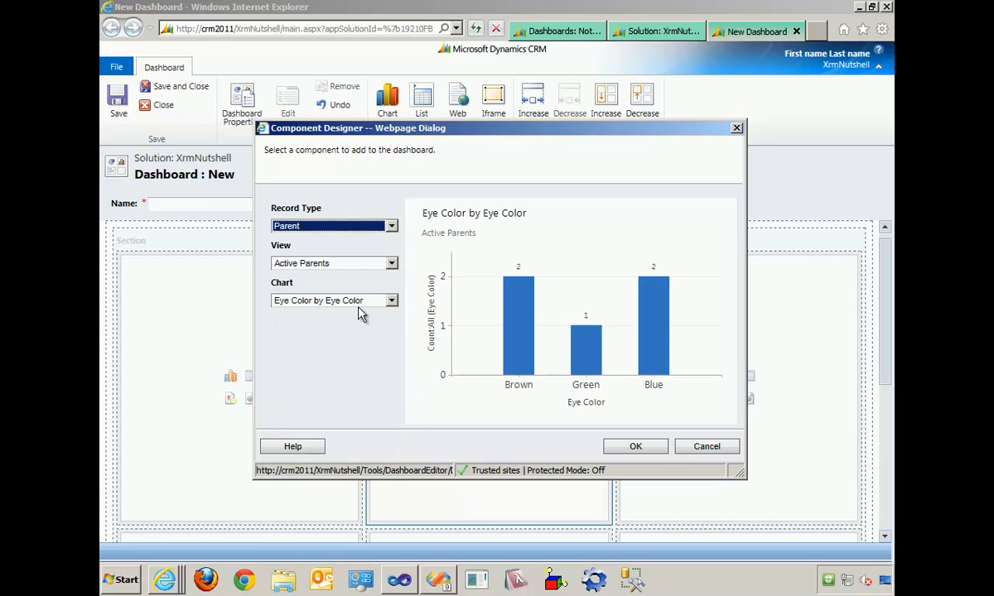
click(636, 447)
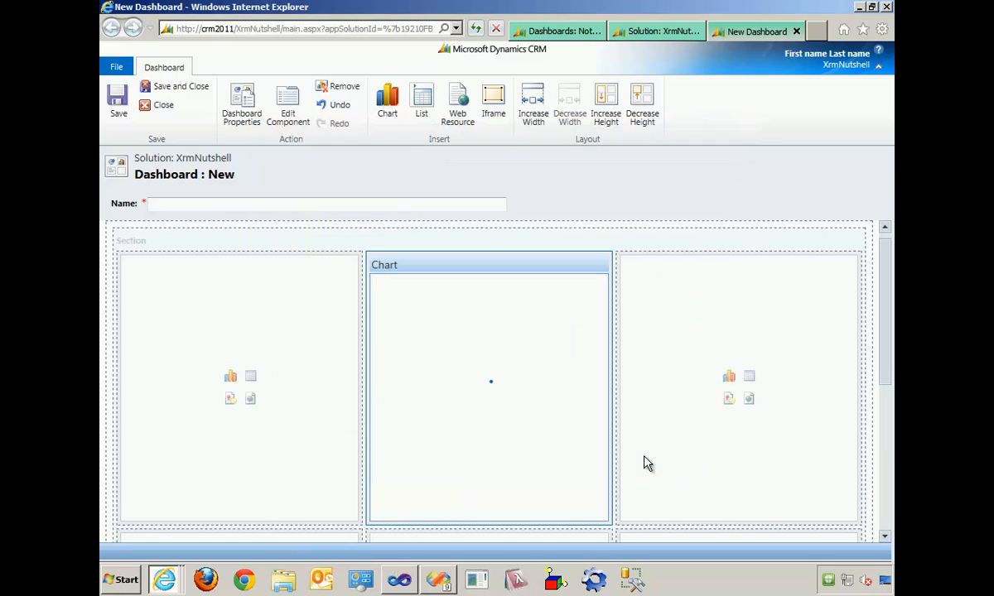
- Add a Parents list with the Active Parents view to the dashboard's second row and widen it across all three columns
click(892, 518)
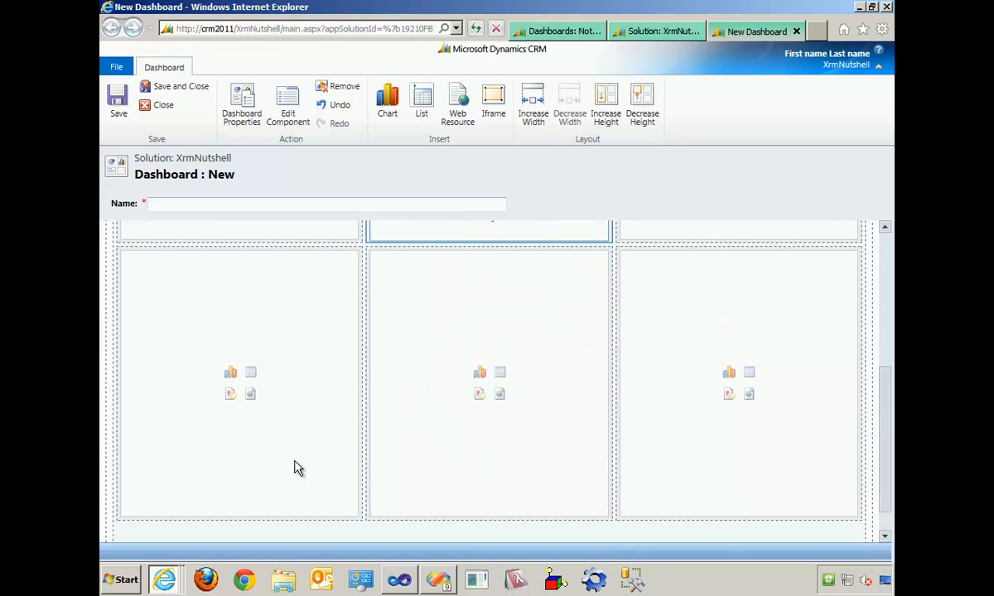
click(253, 374)
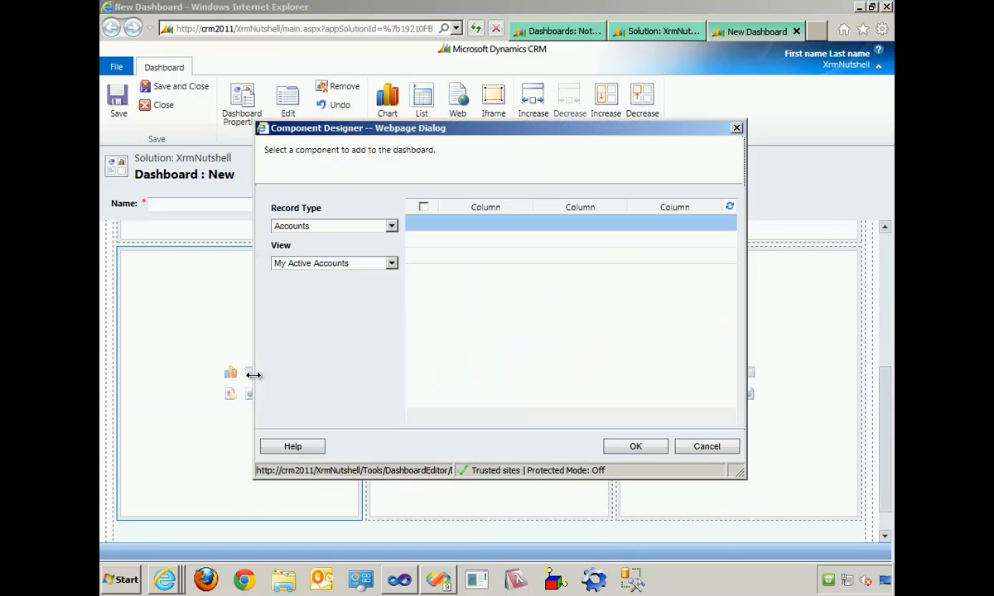
click(391, 226)
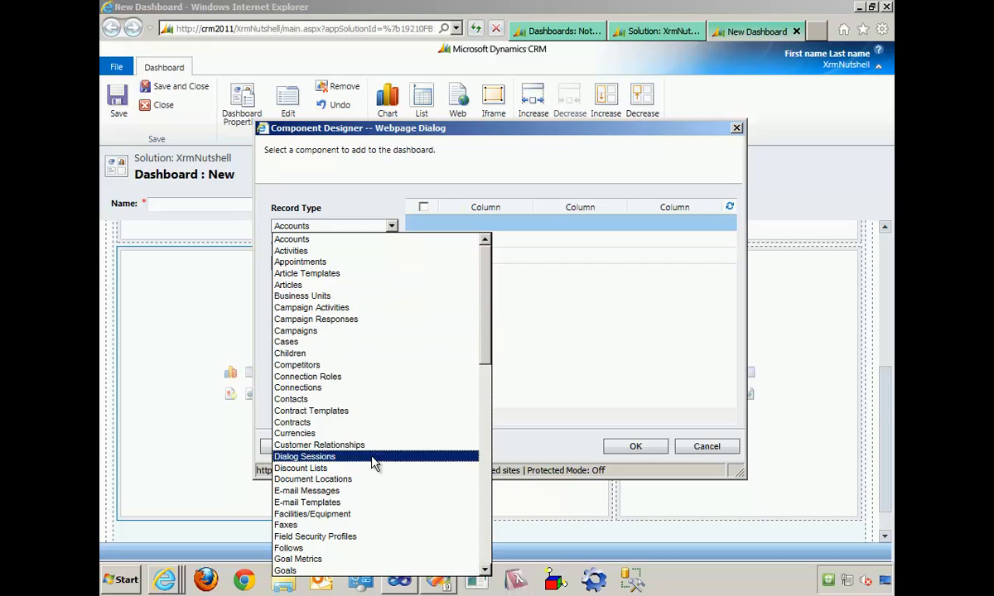
scroll(399, 530, down, 6)
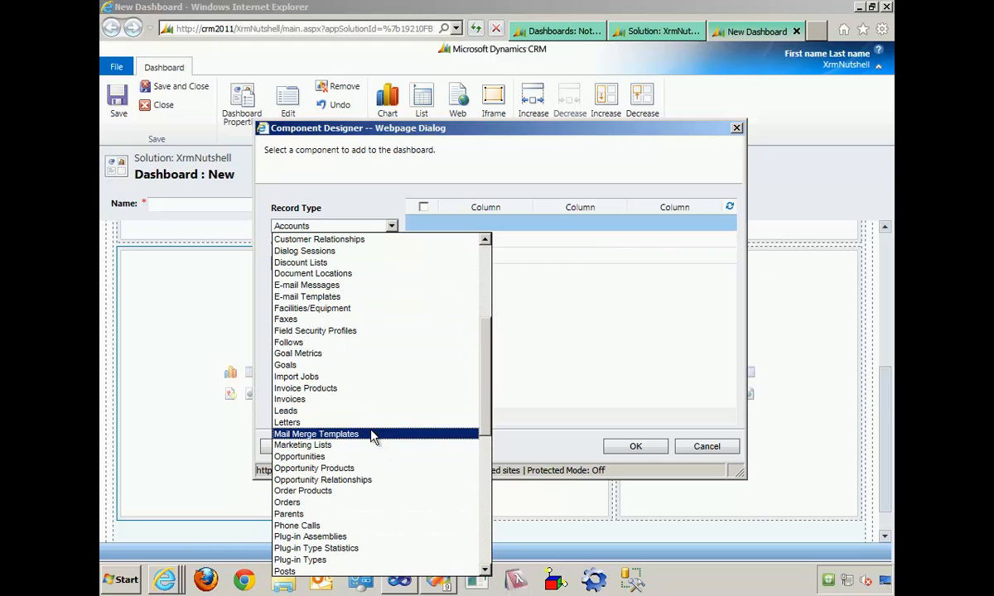
click(352, 514)
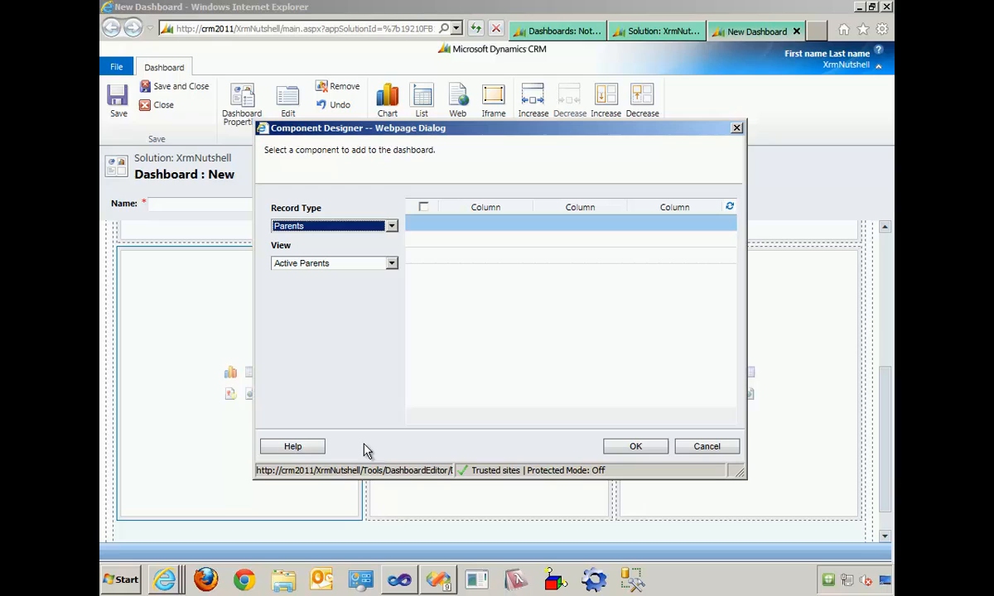
click(391, 269)
click(390, 269)
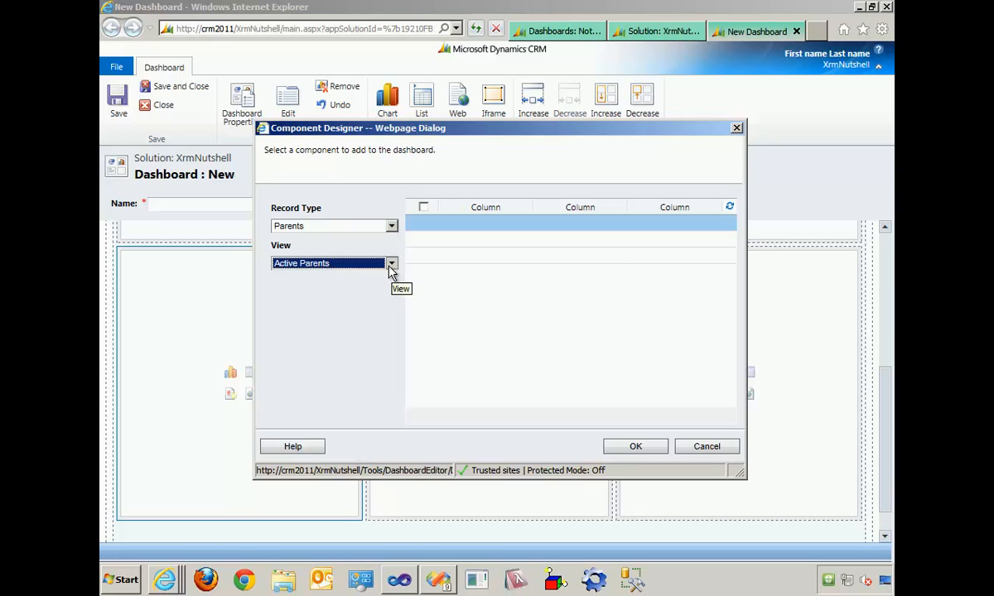
click(635, 448)
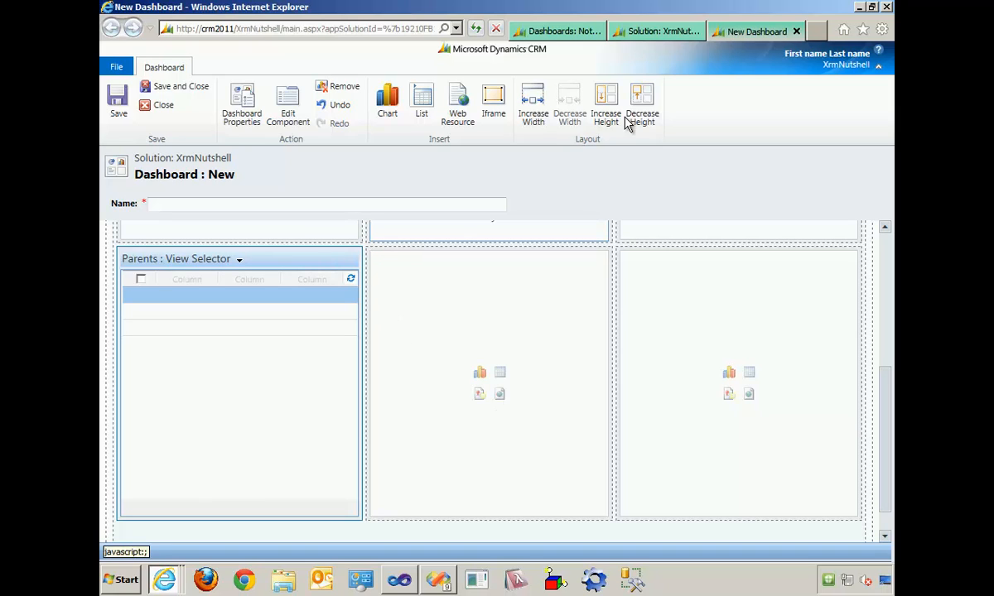
click(535, 114)
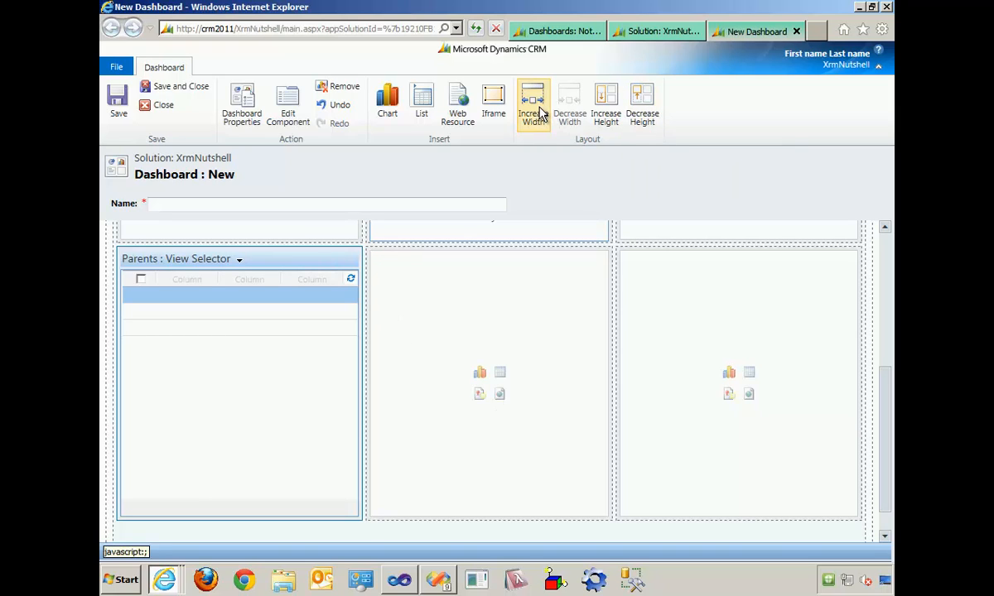
click(538, 111)
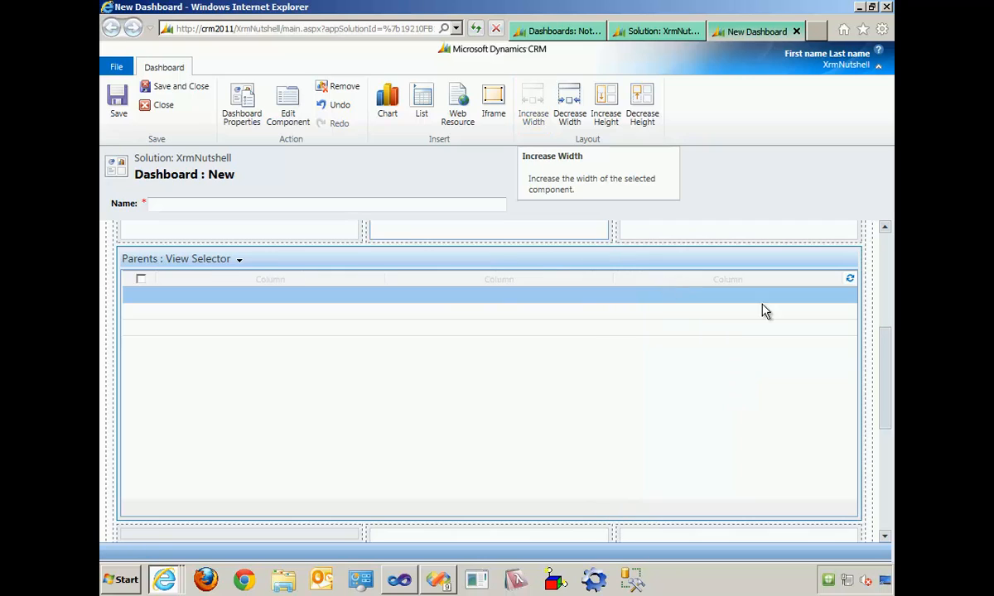
- Save the dashboard under the name My First Dashboard and publish it
drag(883, 382, 876, 284)
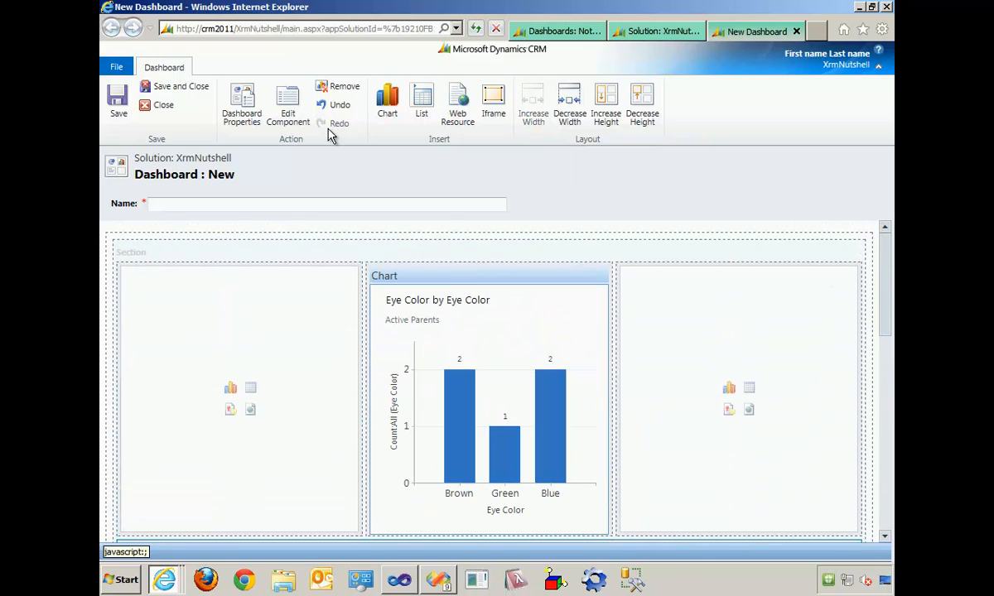
click(260, 204)
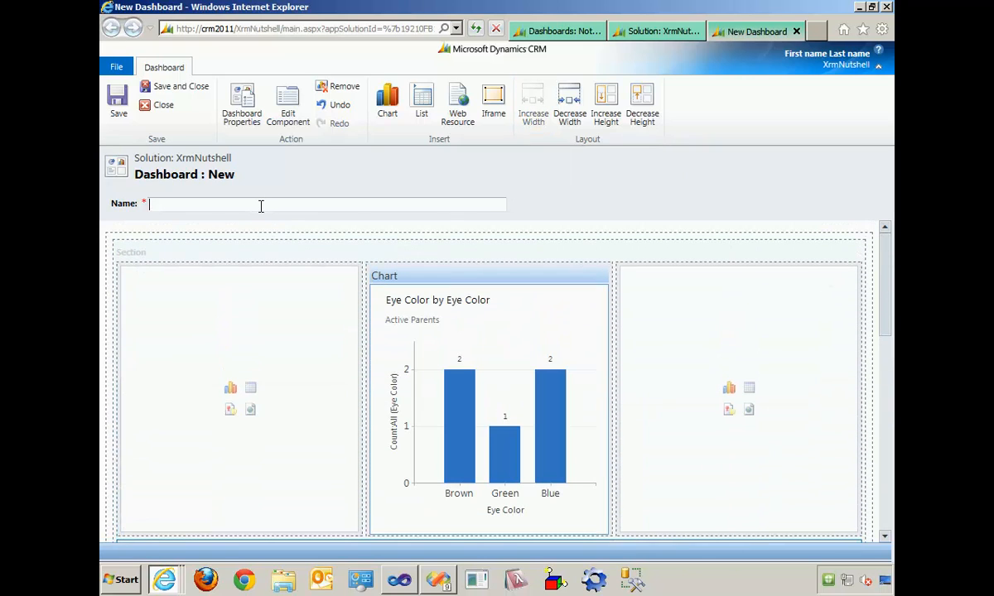
text(My First Dashboard)
click(177, 87)
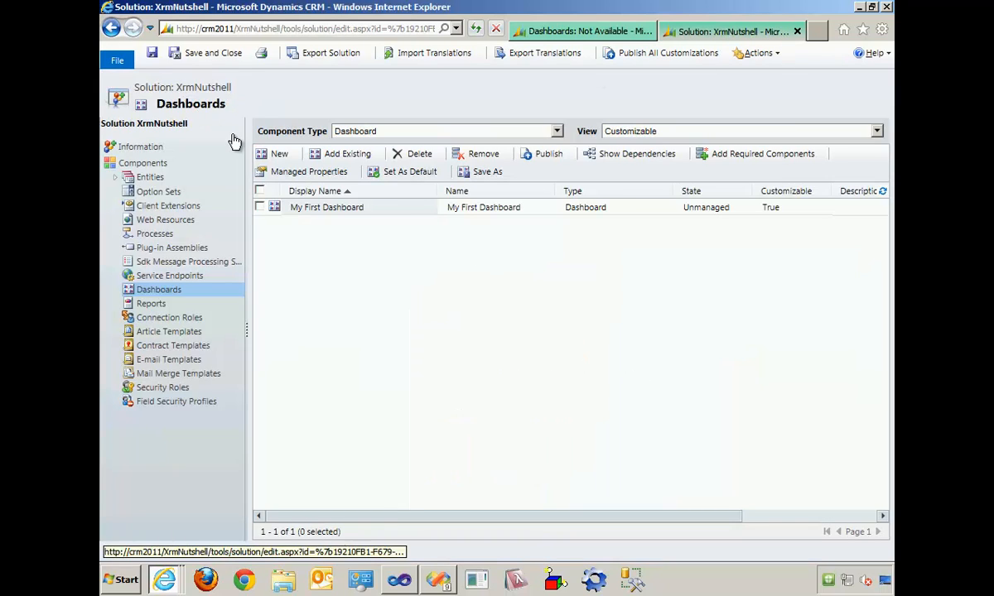
click(260, 207)
click(549, 155)
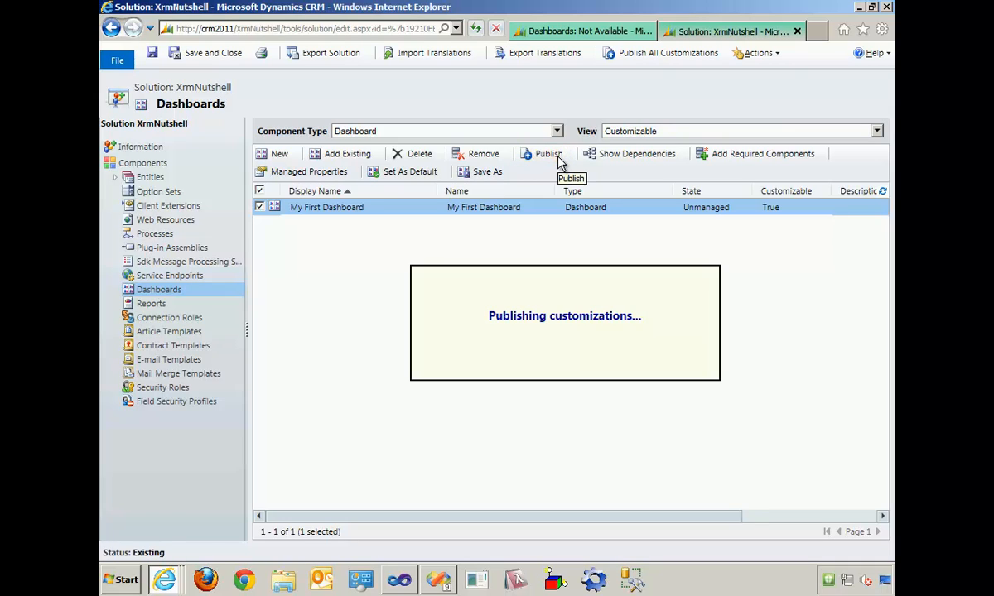
- Review My First Dashboard in the Workplace with the ribbon minimized, and check the available reports
click(568, 33)
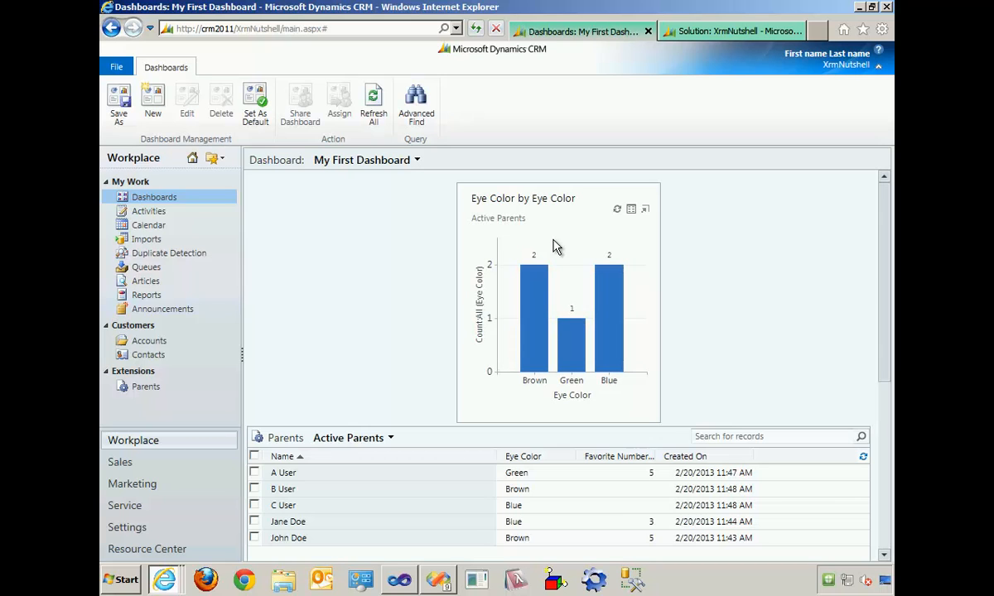
click(878, 65)
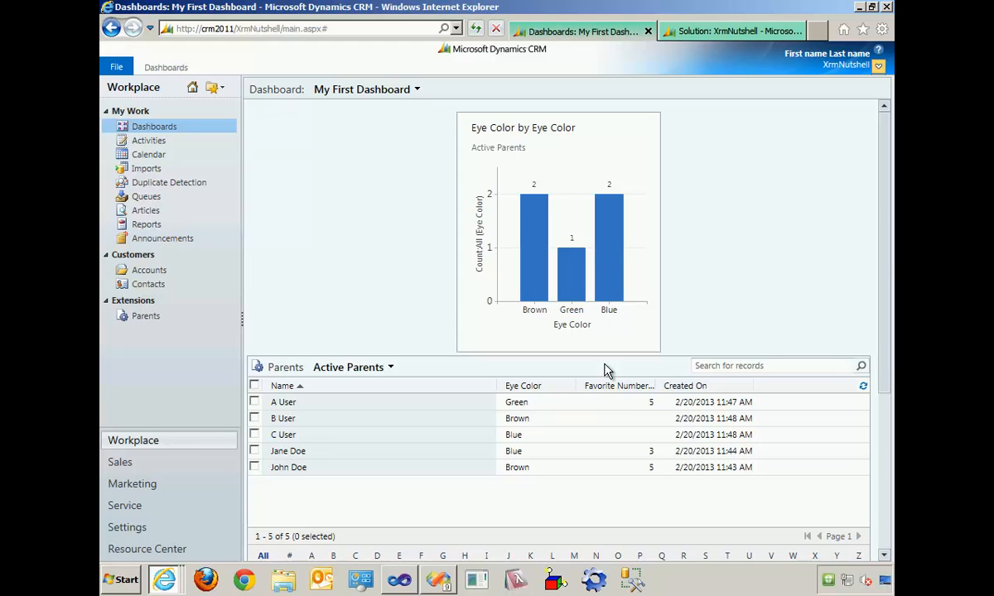
click(158, 228)
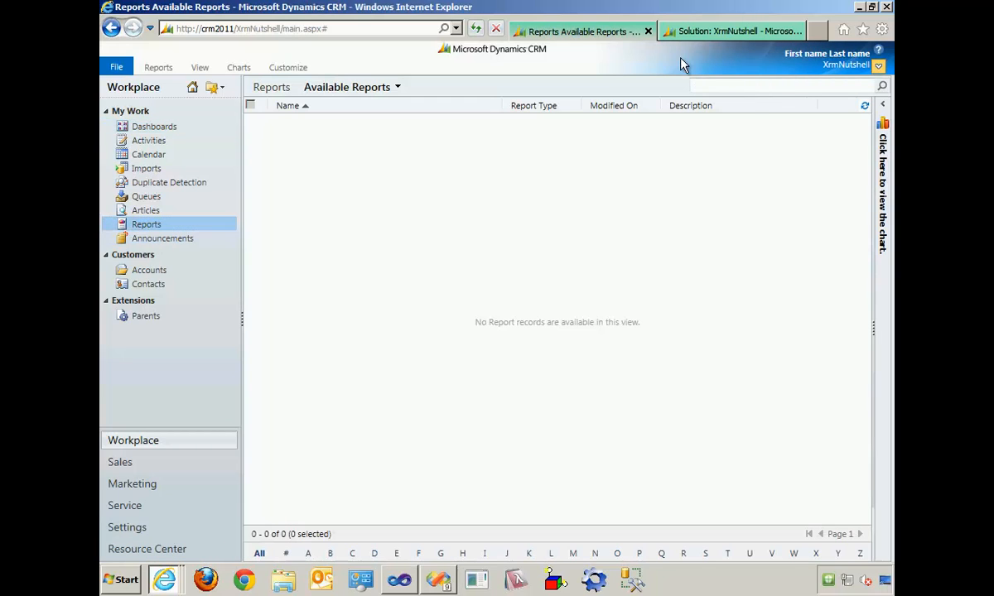
- Return to the XrmNutshell solution and start a new report among its components
click(708, 33)
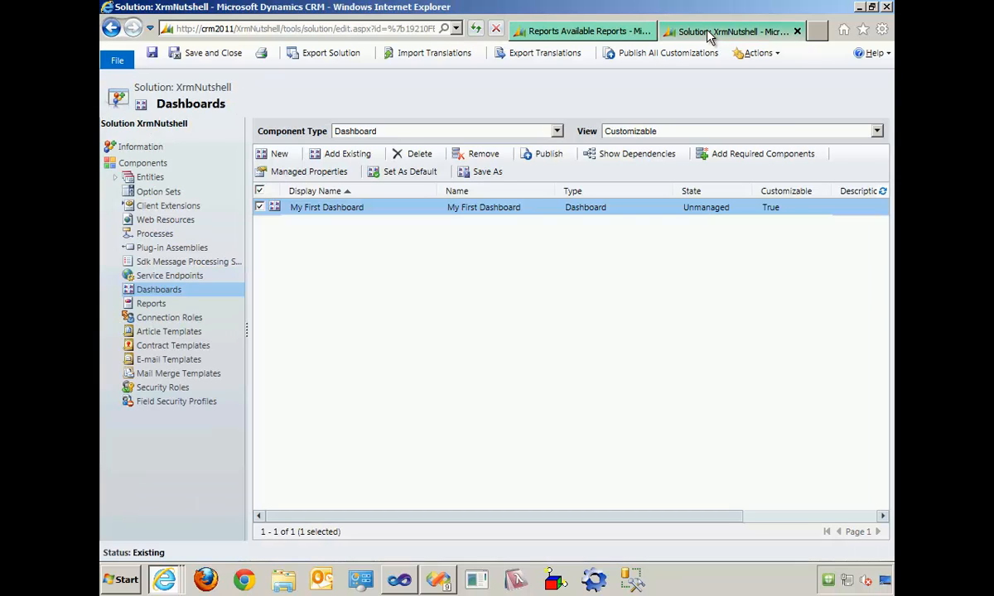
click(166, 305)
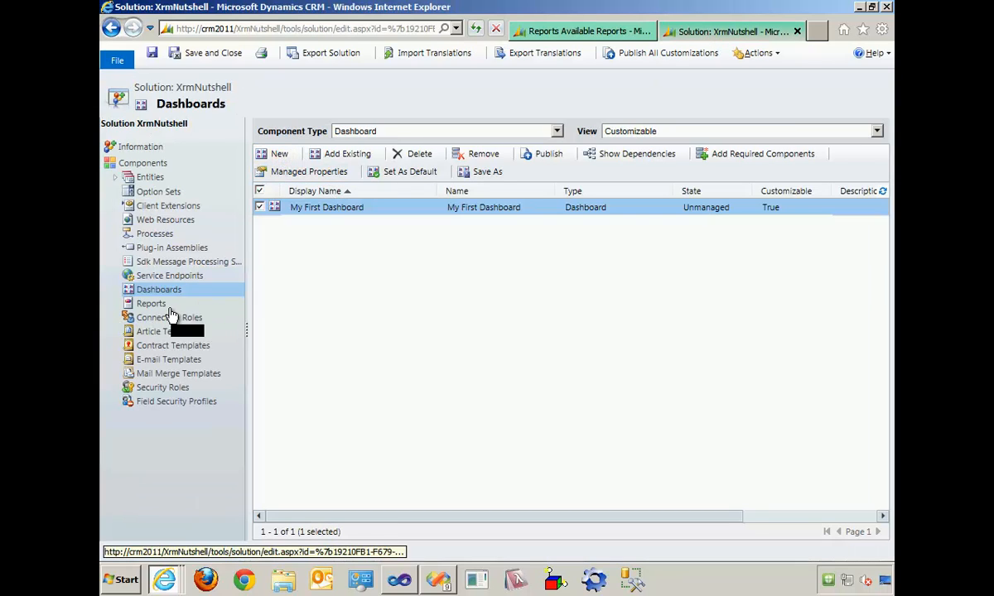
click(276, 159)
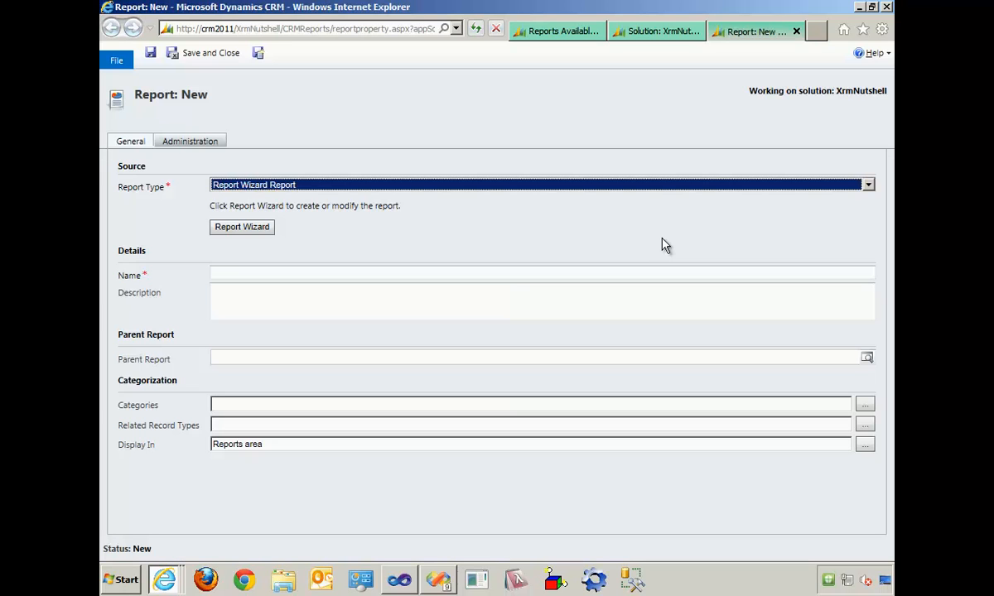
- Try the Link to Web Page report type and its Web Page URL field for the new report
click(715, 187)
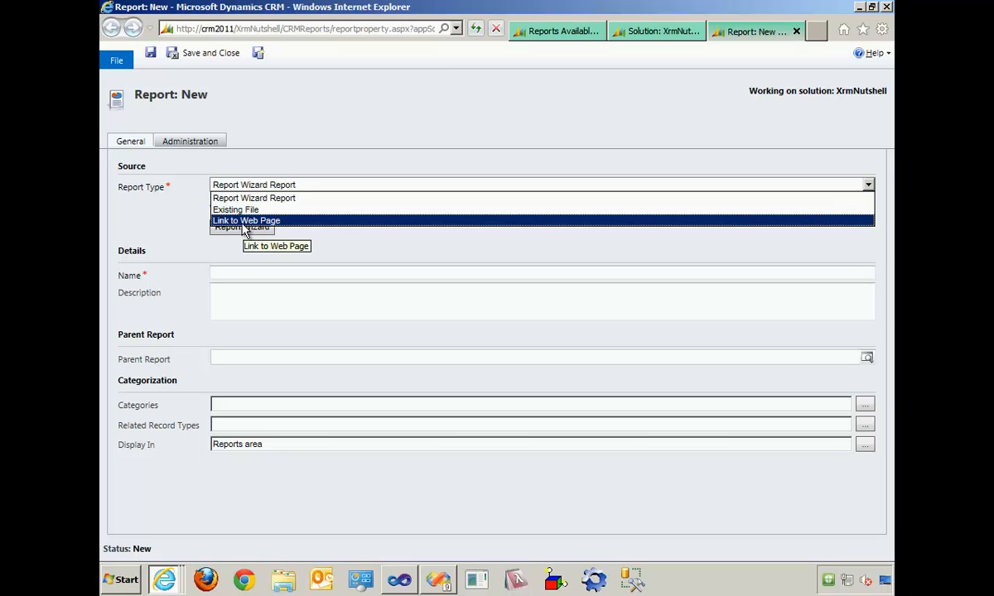
click(242, 222)
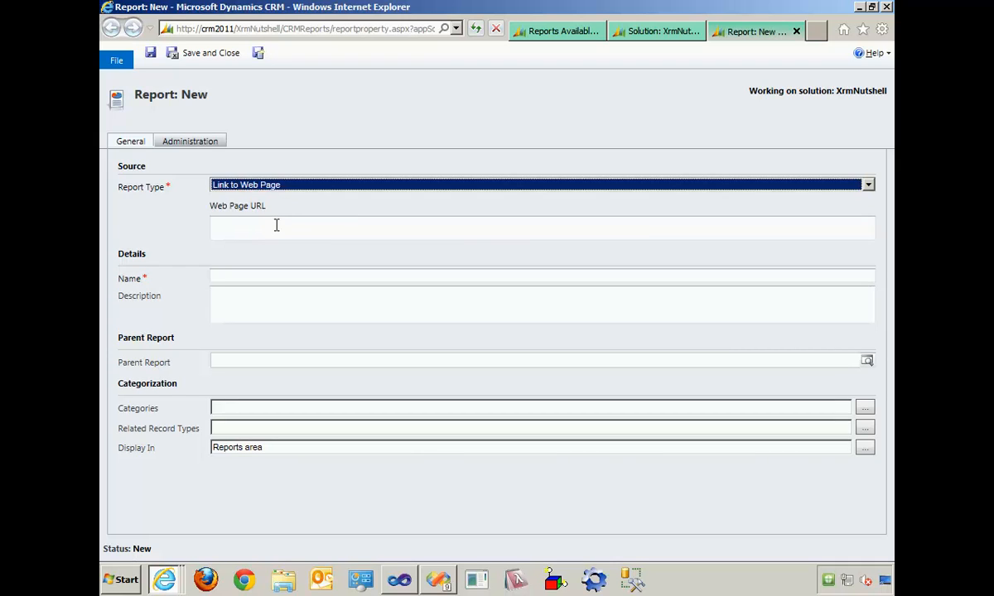
click(276, 228)
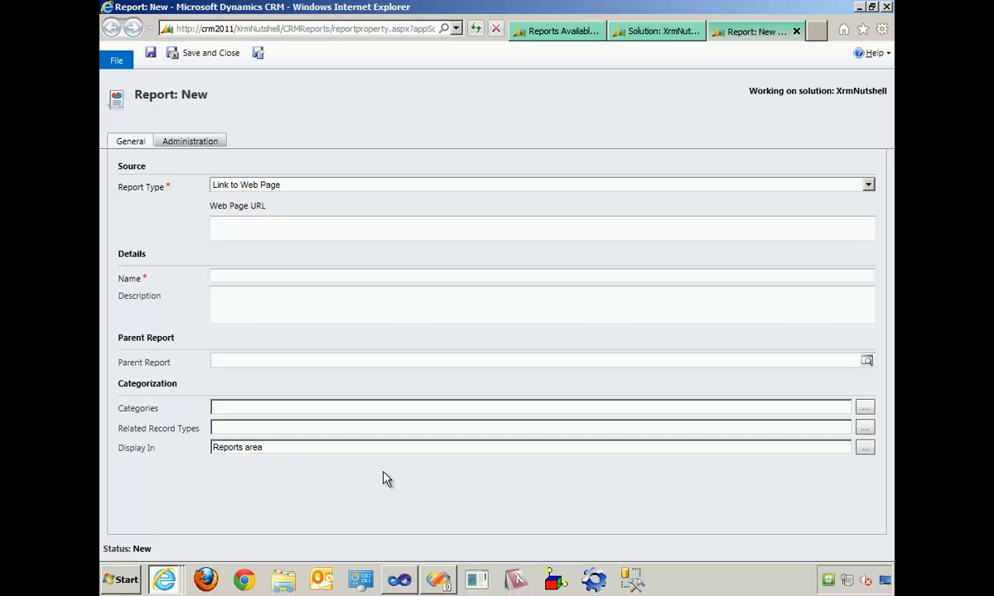
- Set the report type to Report Wizard Report and launch the Report Wizard
click(308, 185)
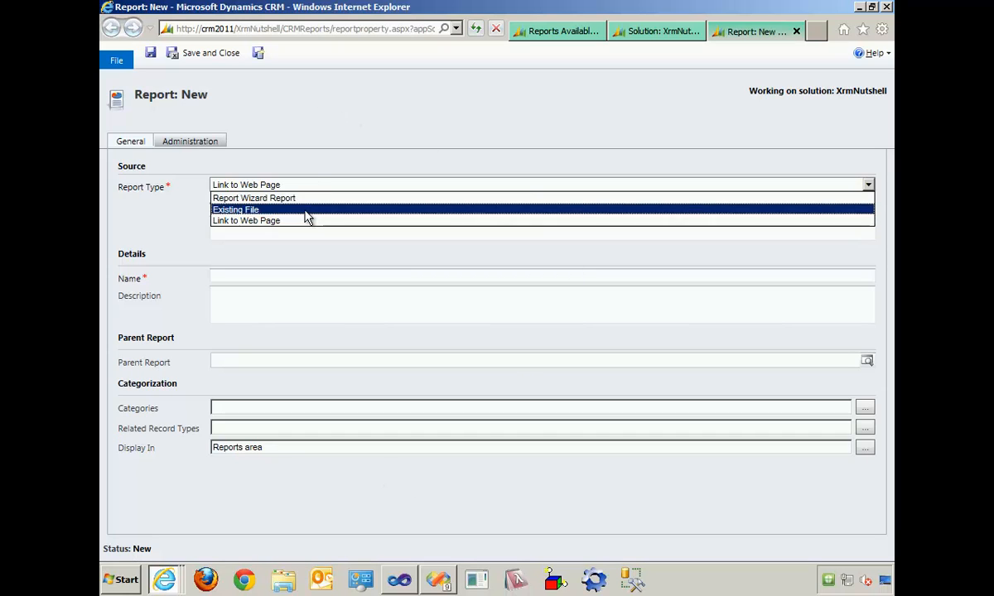
click(306, 202)
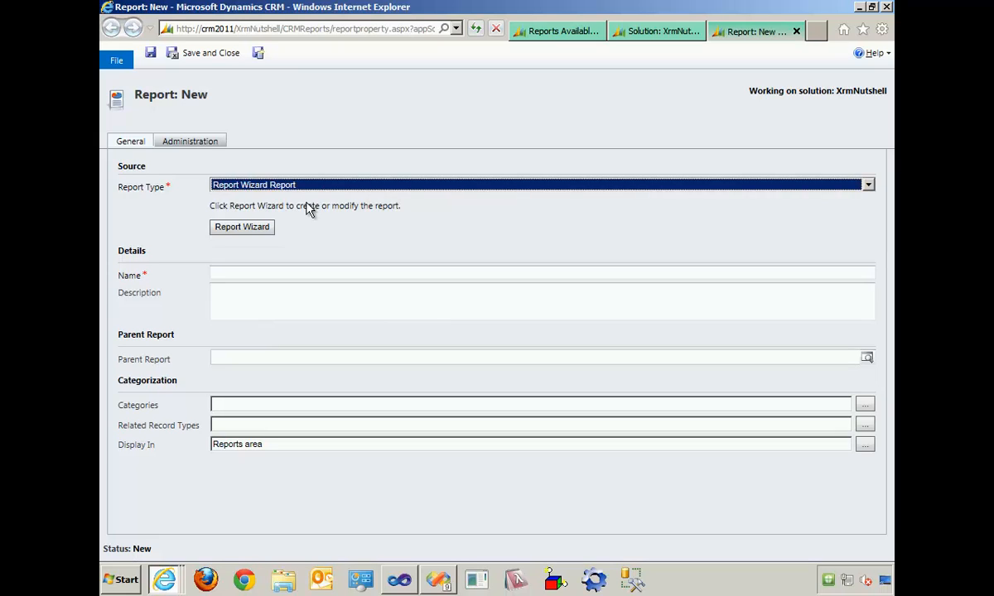
click(266, 234)
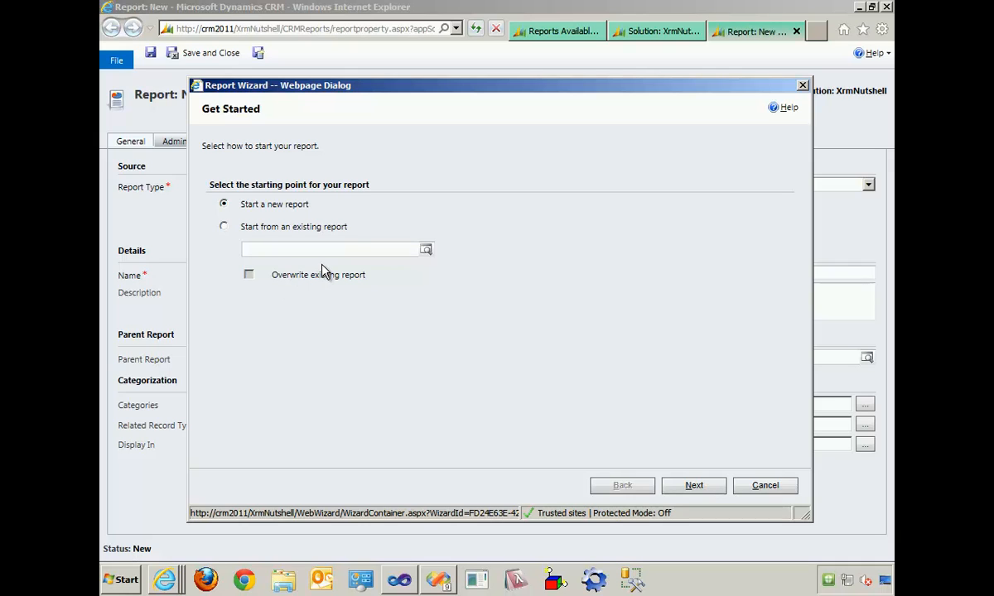
- Start a new wizard report named "My First Report" with Parents as the primary record type
click(698, 486)
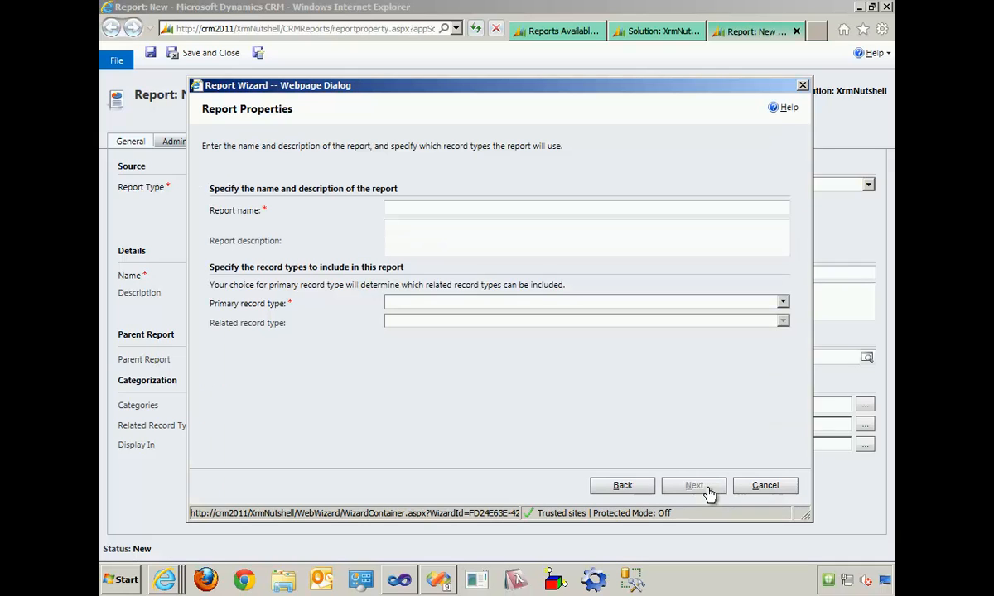
click(457, 206)
text(My First Report)
click(465, 305)
scroll(462, 240, down, 7)
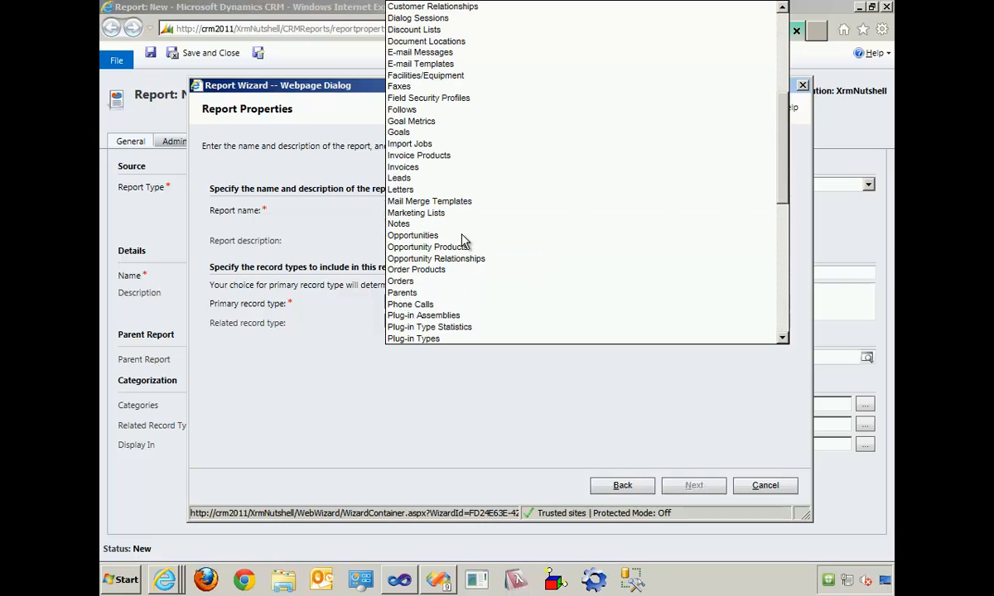
scroll(464, 242, down, 1)
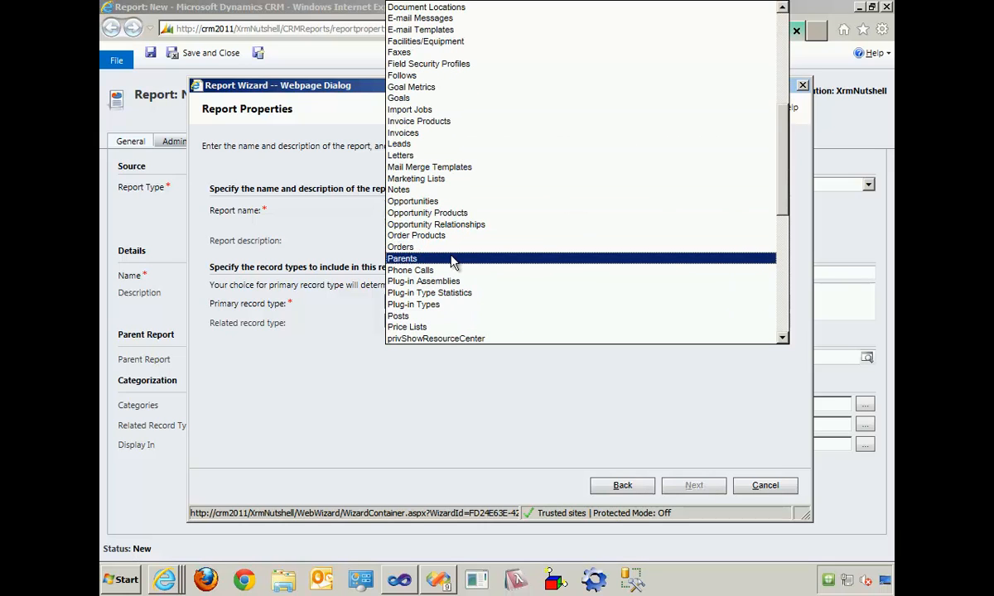
click(456, 258)
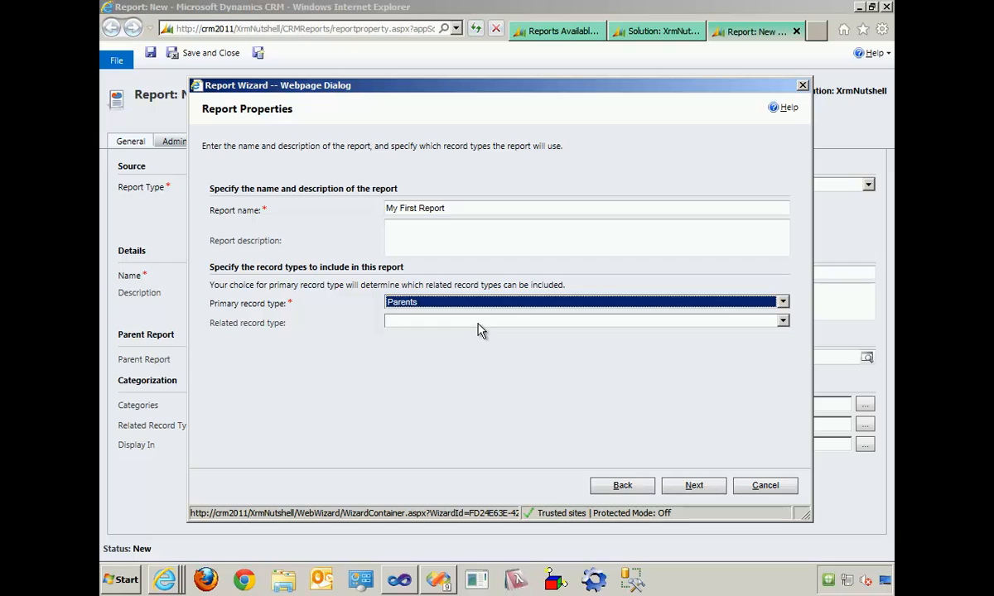
click(695, 488)
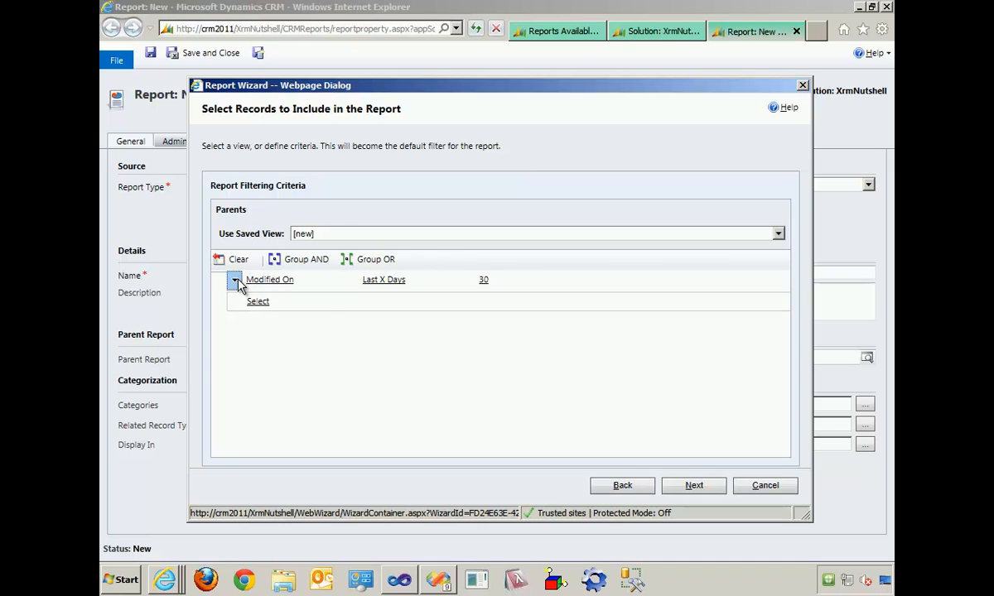
- Delete the Modified On clause from the report's filtering criteria and continue without any filter
click(235, 281)
click(271, 329)
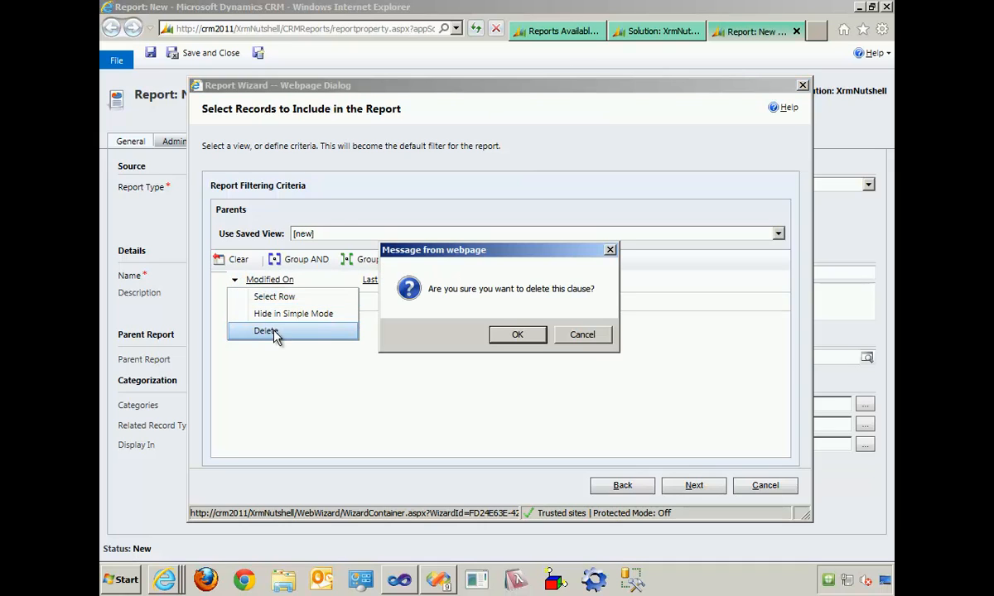
click(520, 335)
click(263, 282)
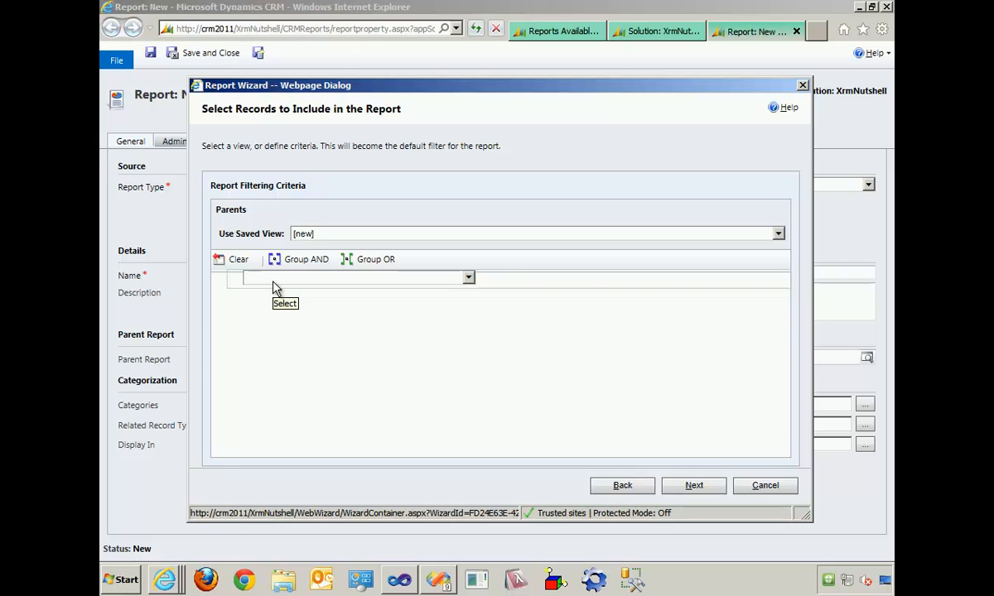
click(694, 485)
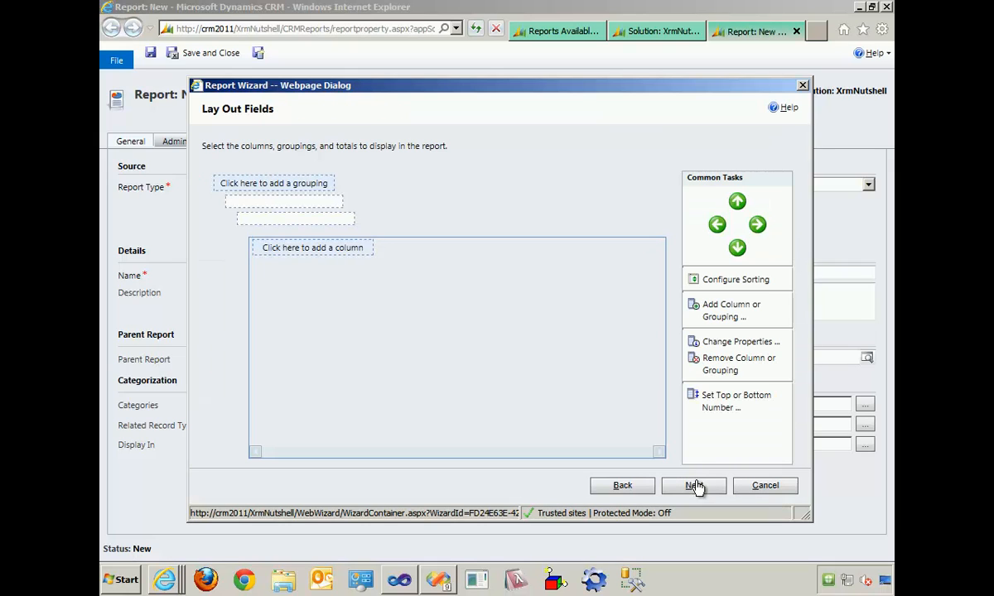
- Add a grouping on the Parents' Eye Color column to the report layout
click(287, 189)
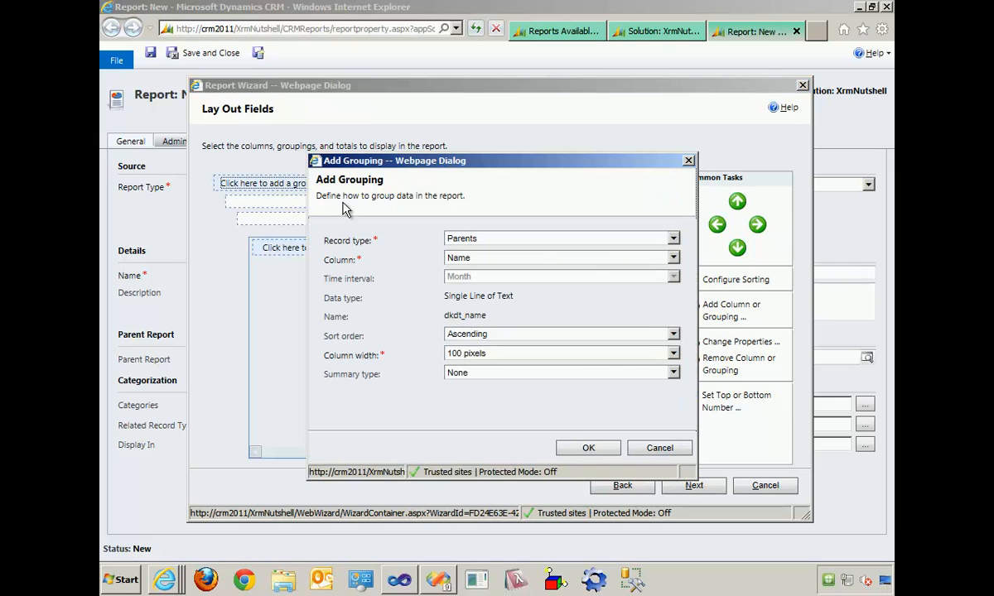
click(673, 260)
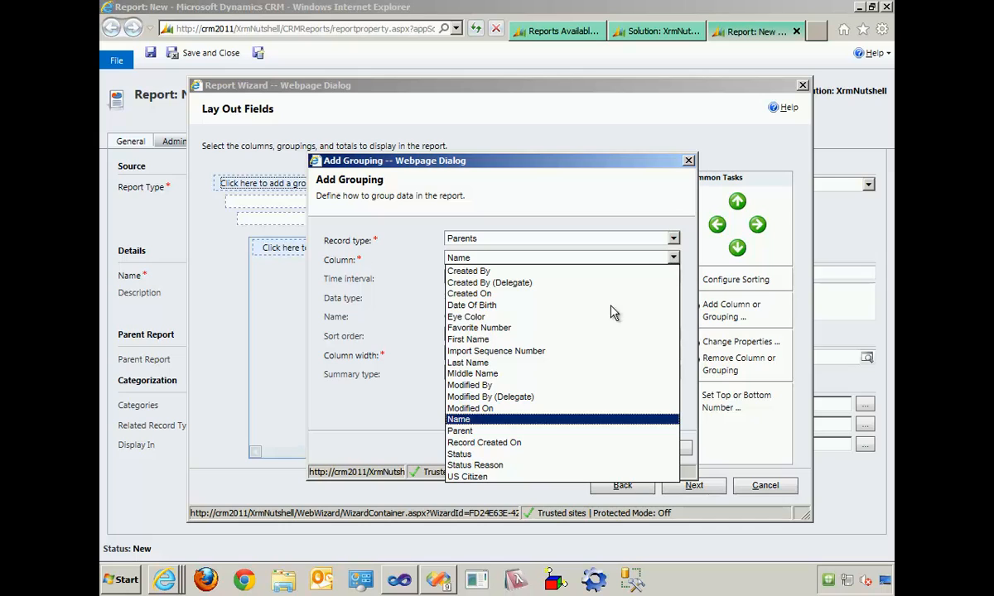
click(536, 317)
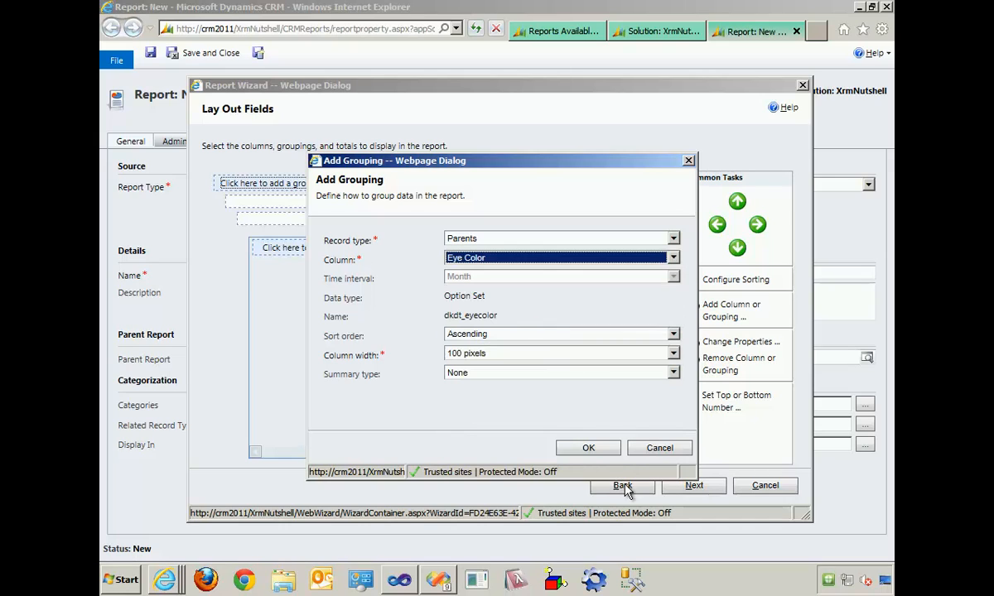
click(587, 448)
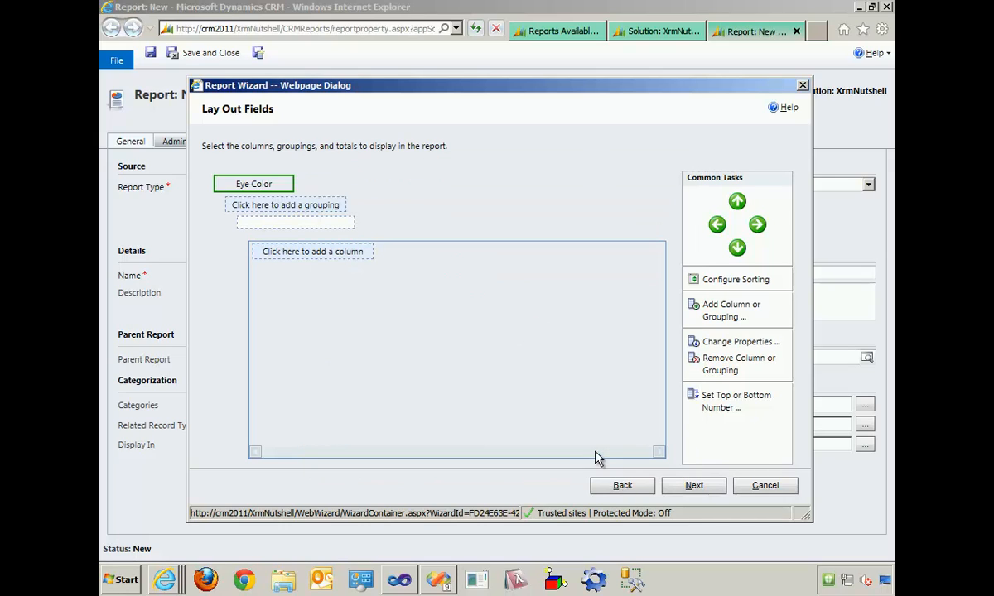
- Add the Parents columns Name, US Citizen and Favorite Number to the report layout
click(346, 256)
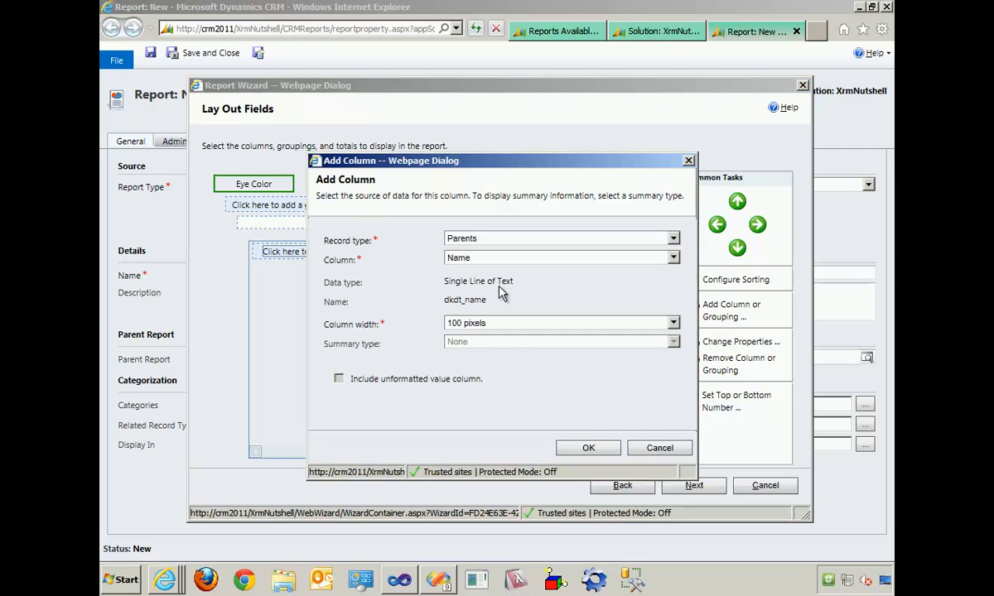
click(549, 261)
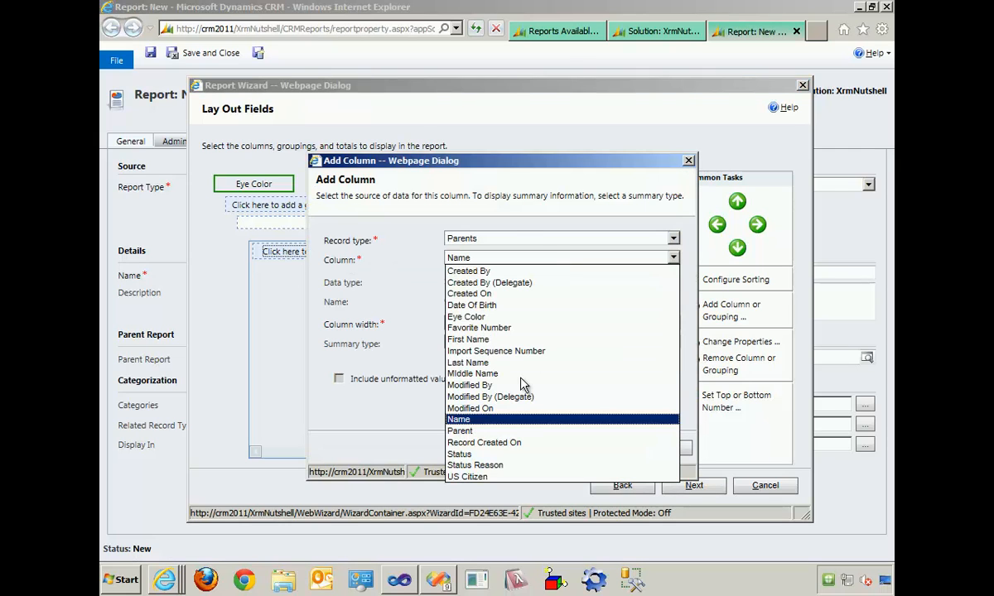
click(489, 419)
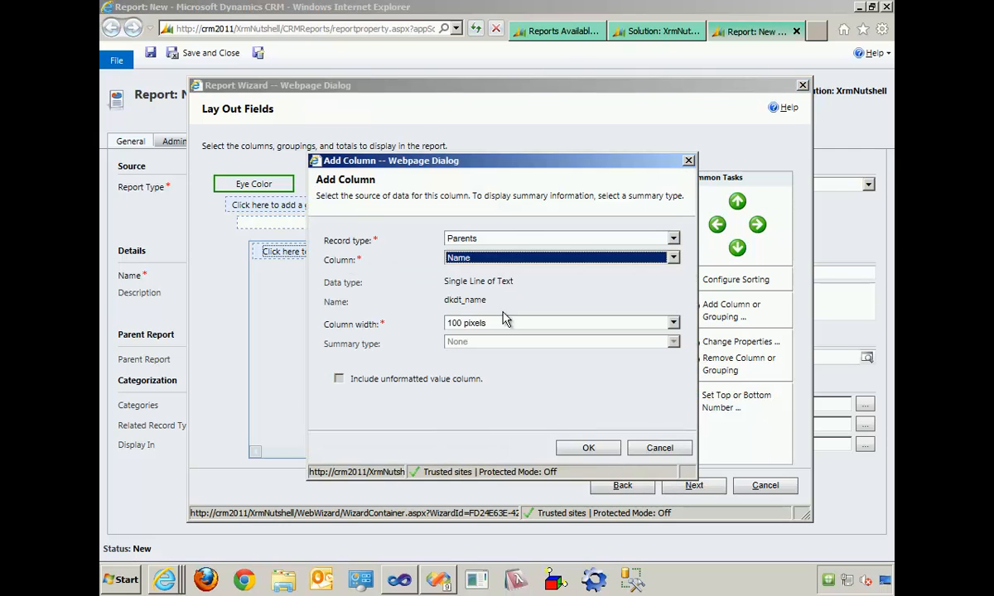
click(588, 448)
click(413, 257)
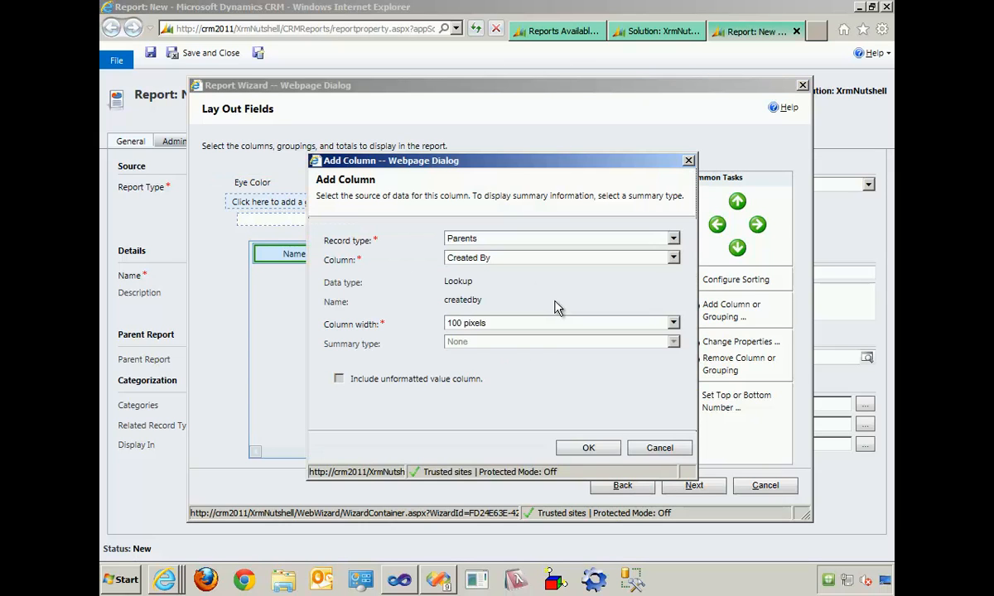
click(551, 257)
click(505, 465)
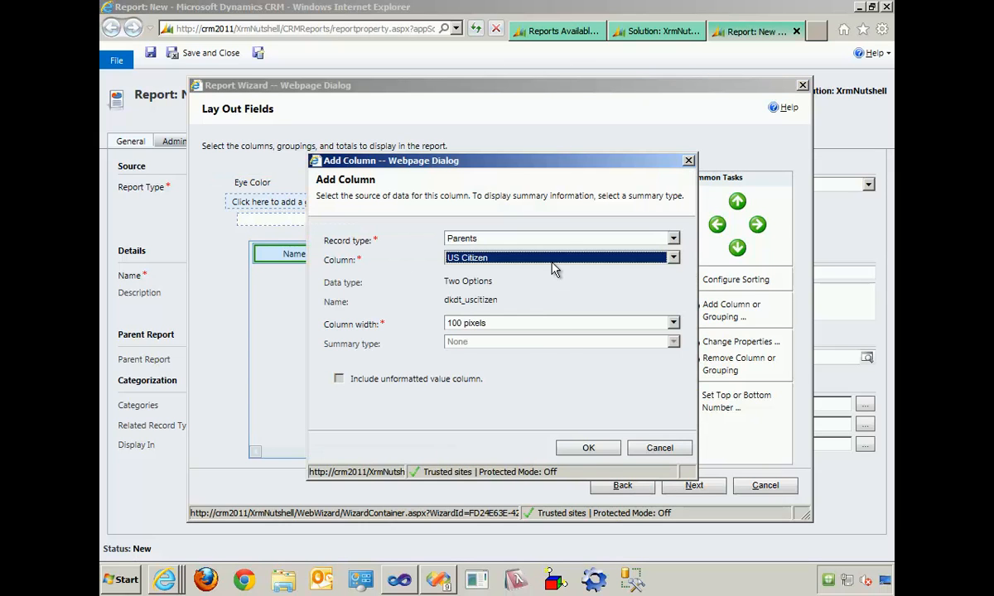
click(588, 448)
click(483, 254)
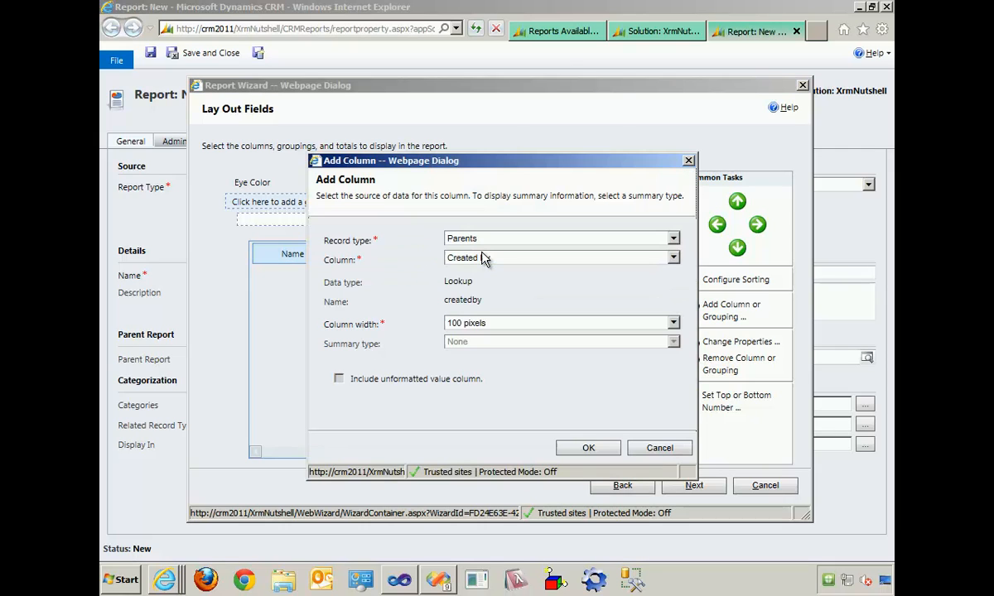
click(487, 258)
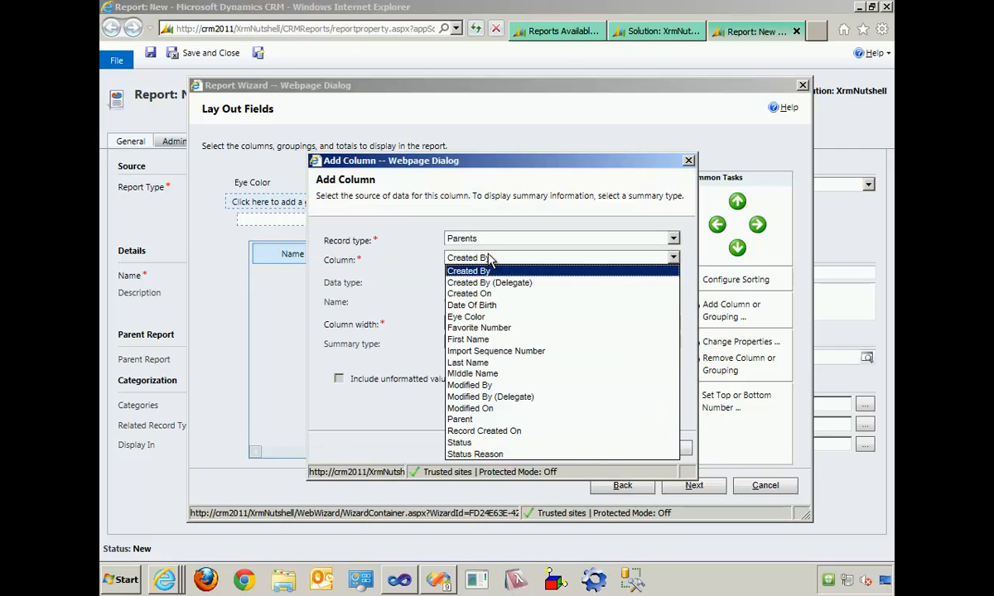
click(508, 330)
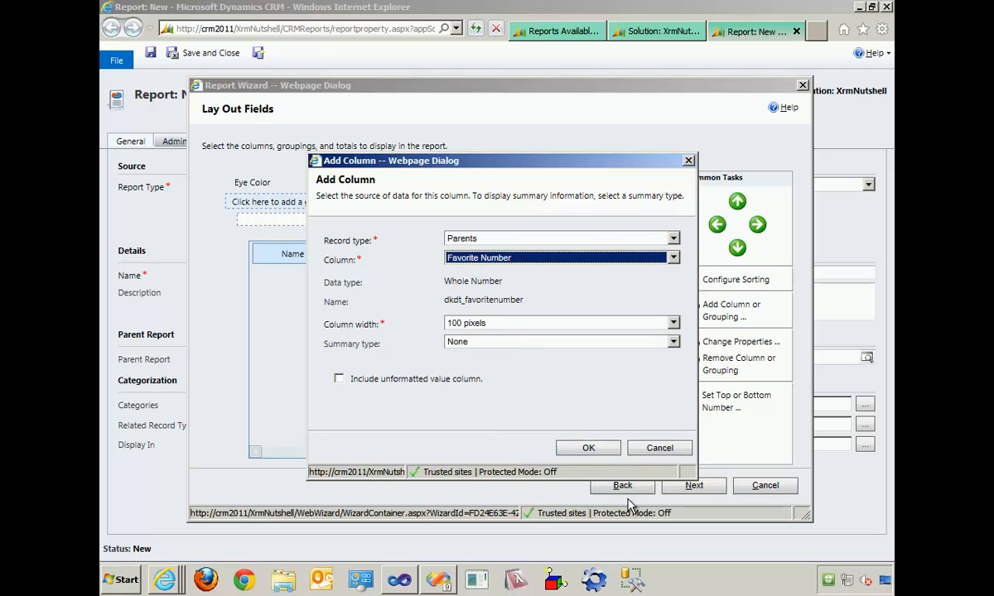
click(602, 454)
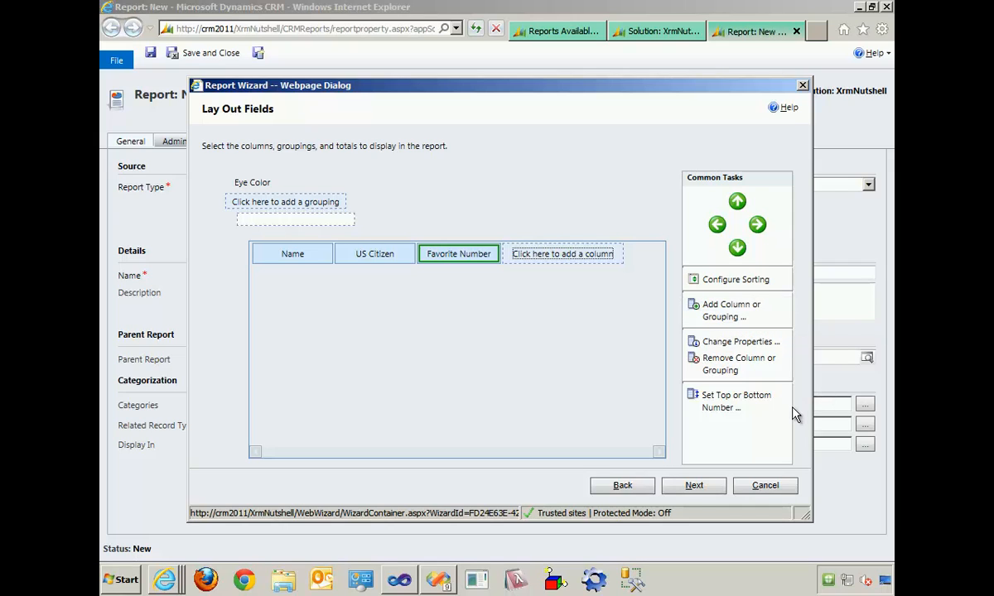
- Keep the Table only format, create the report and finish the wizard
click(694, 486)
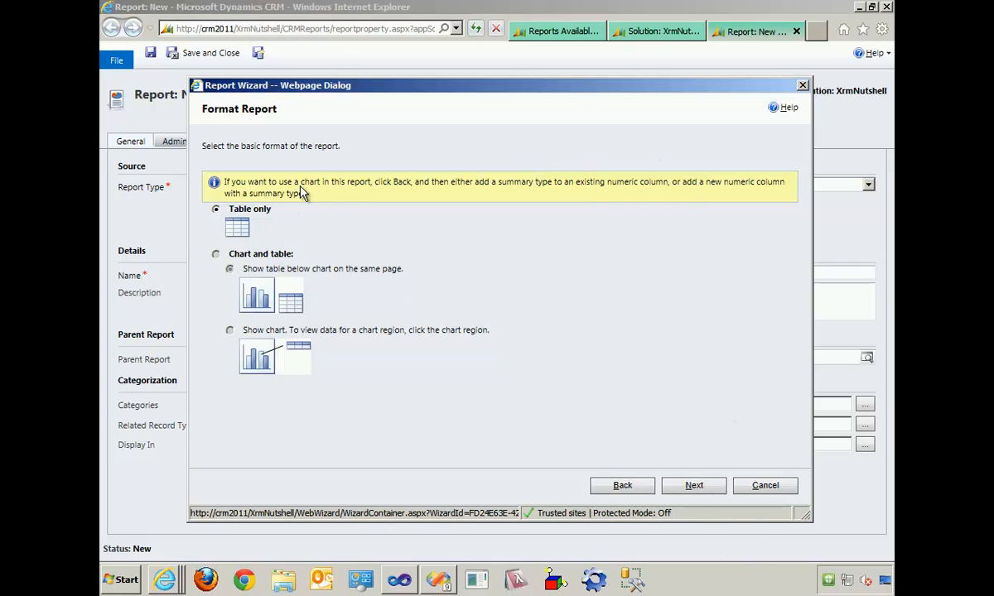
click(694, 488)
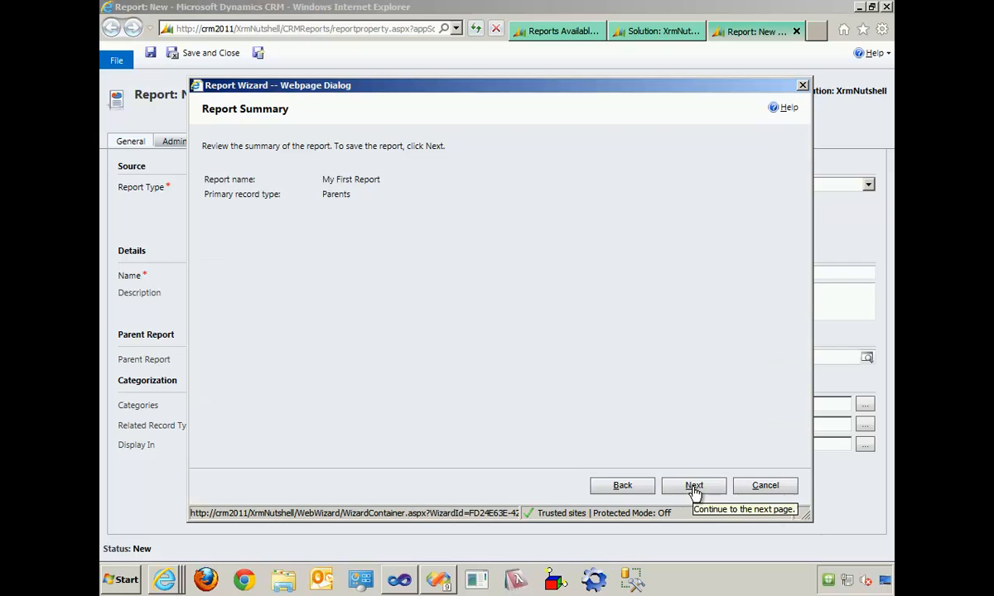
click(694, 488)
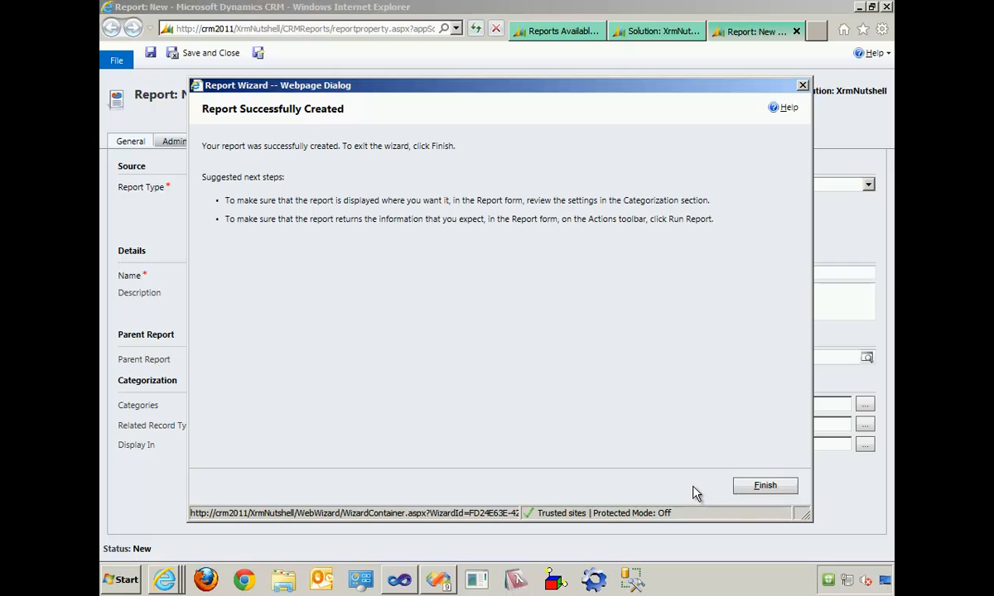
click(748, 493)
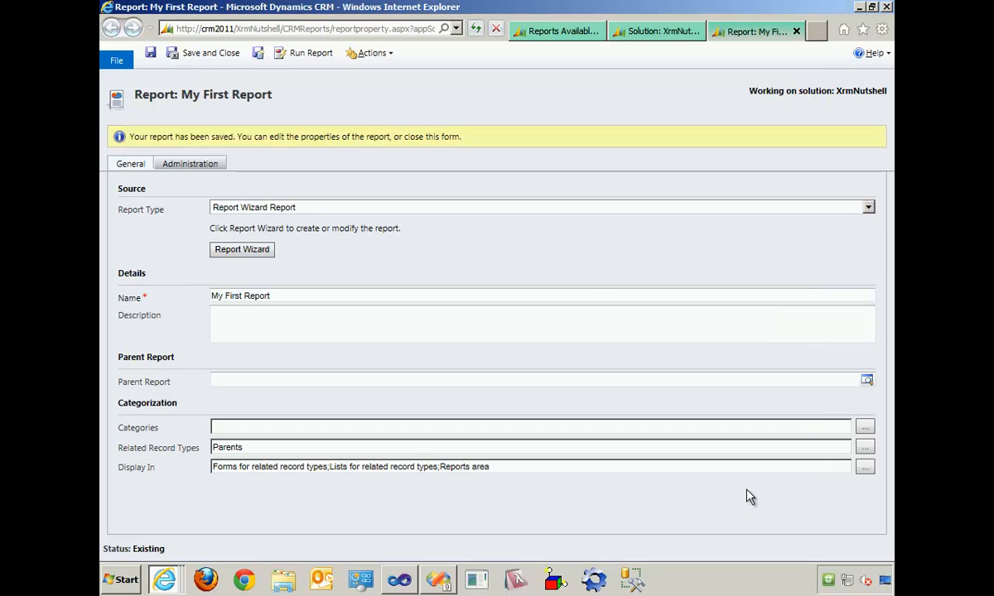
- Run My First Report to check its output, then close the viewer and the report form
click(294, 56)
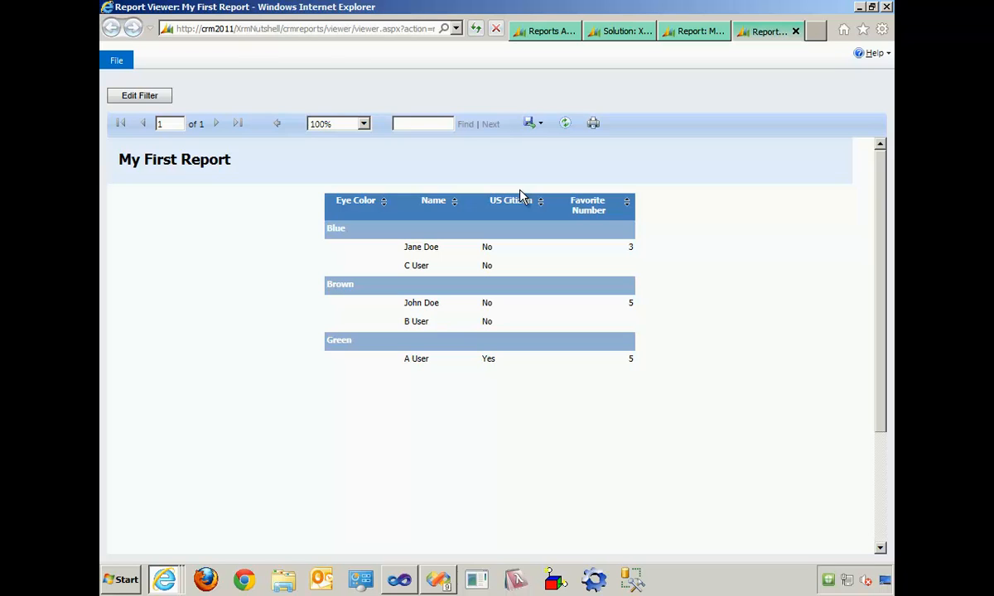
click(795, 32)
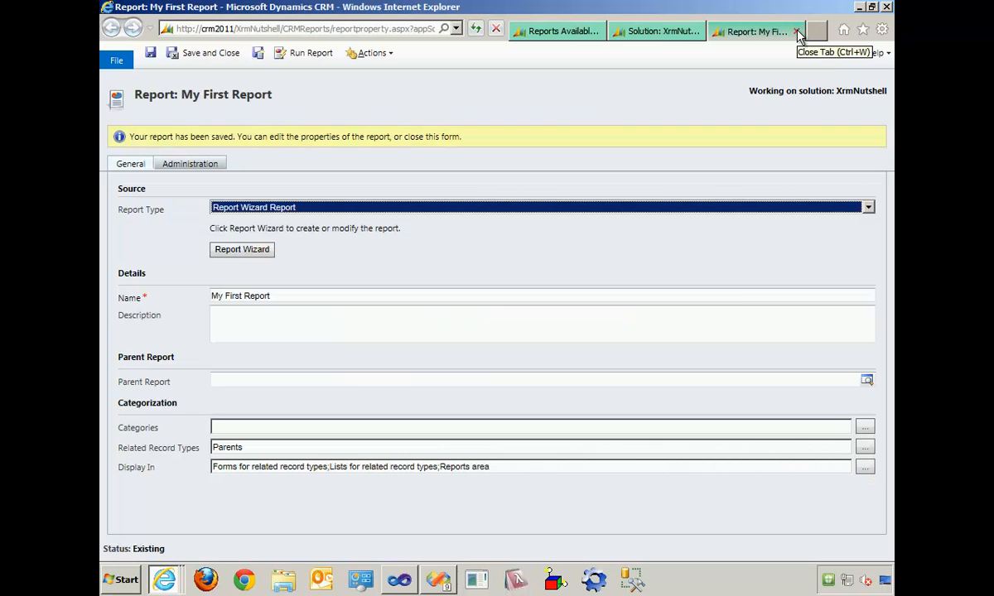
click(797, 32)
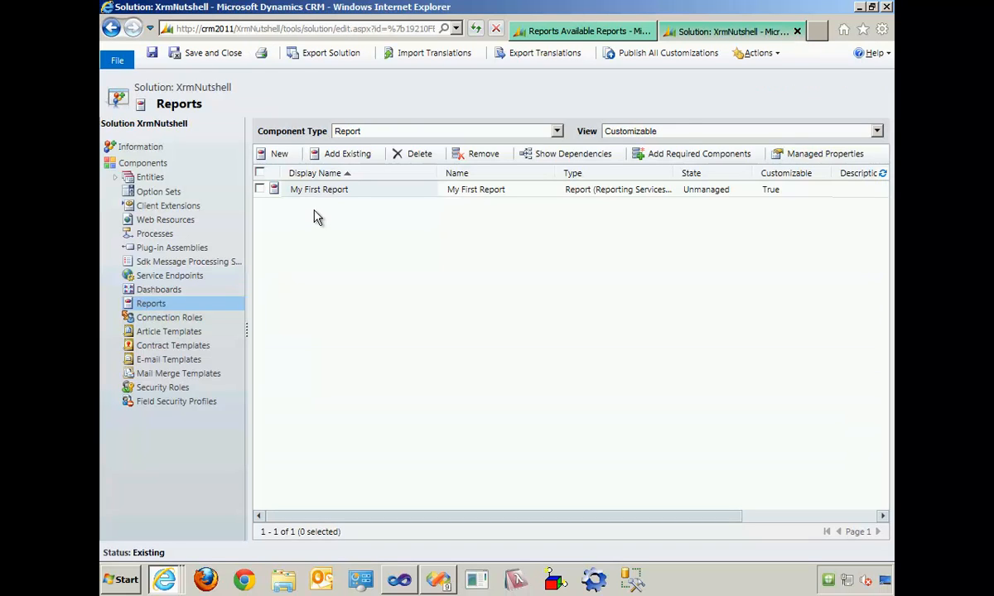
- Reopen My First Report from the solution and remove "Forms for related record types" from its Display In values
double_click(352, 190)
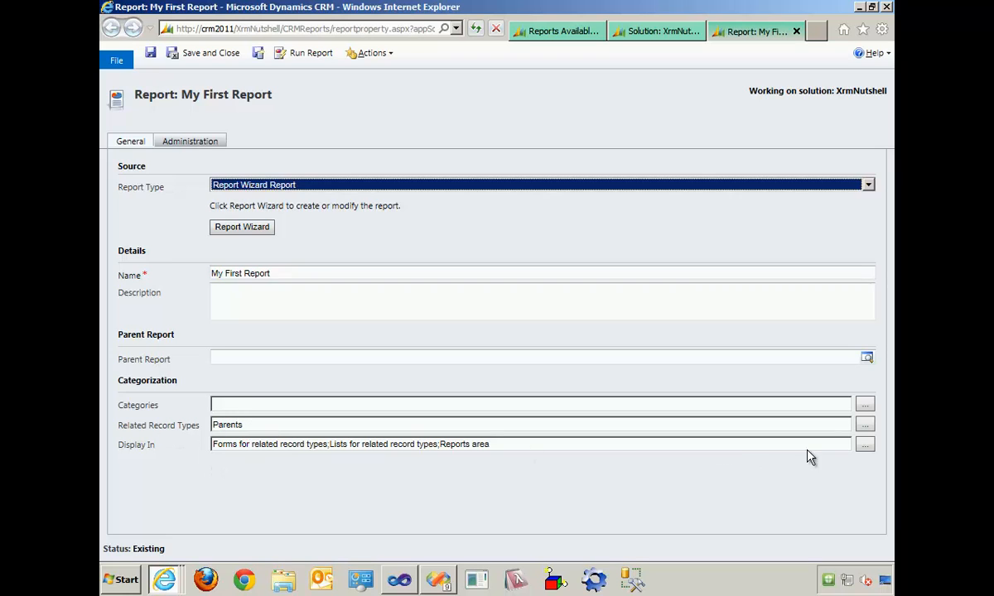
click(866, 447)
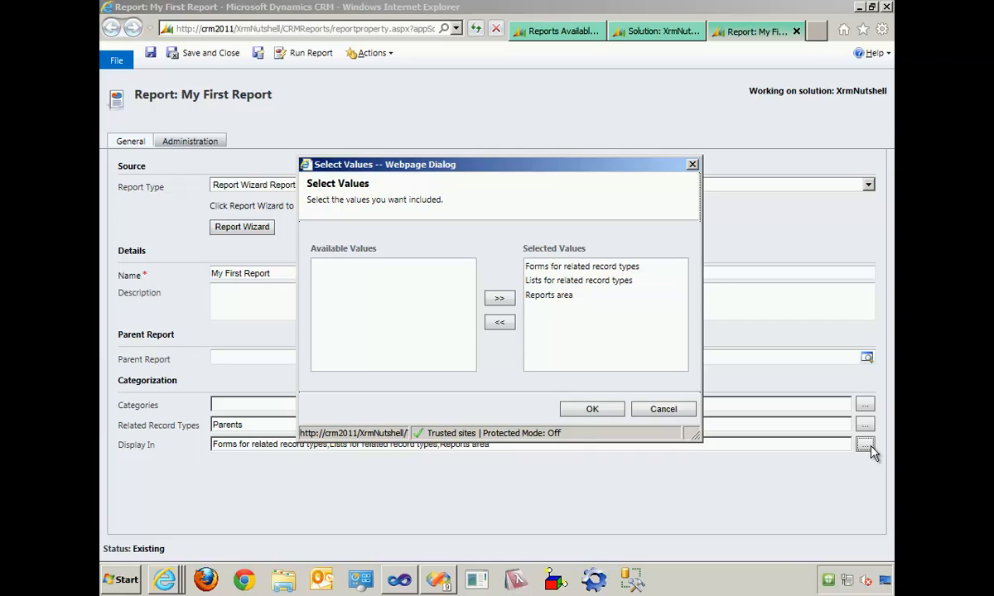
click(588, 273)
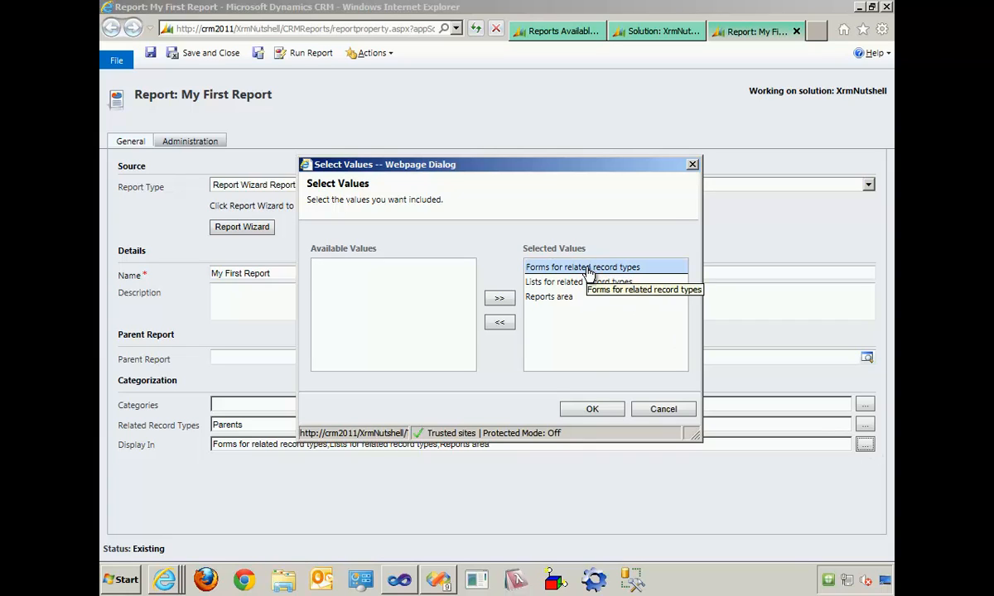
click(496, 324)
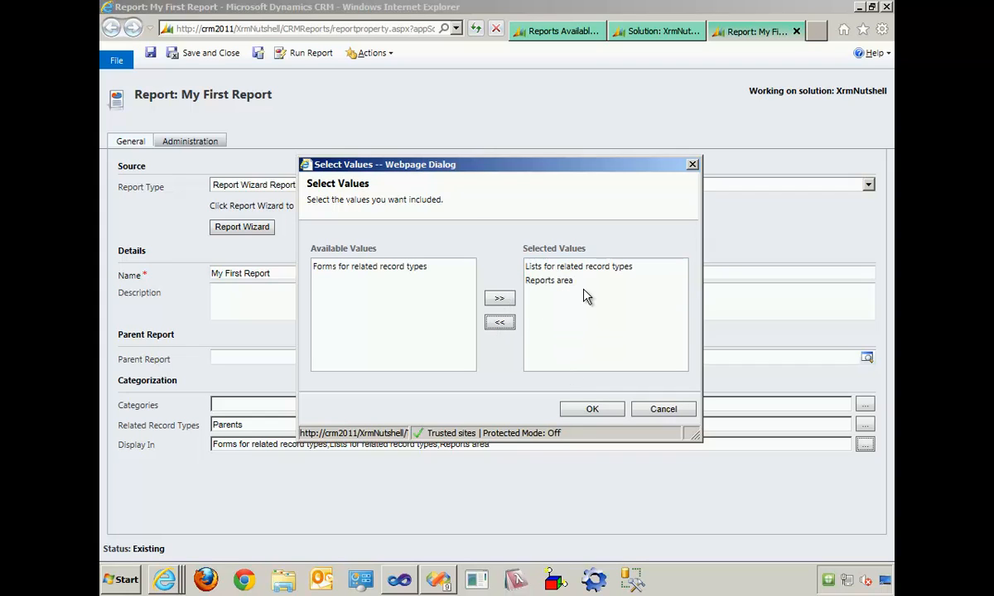
click(555, 283)
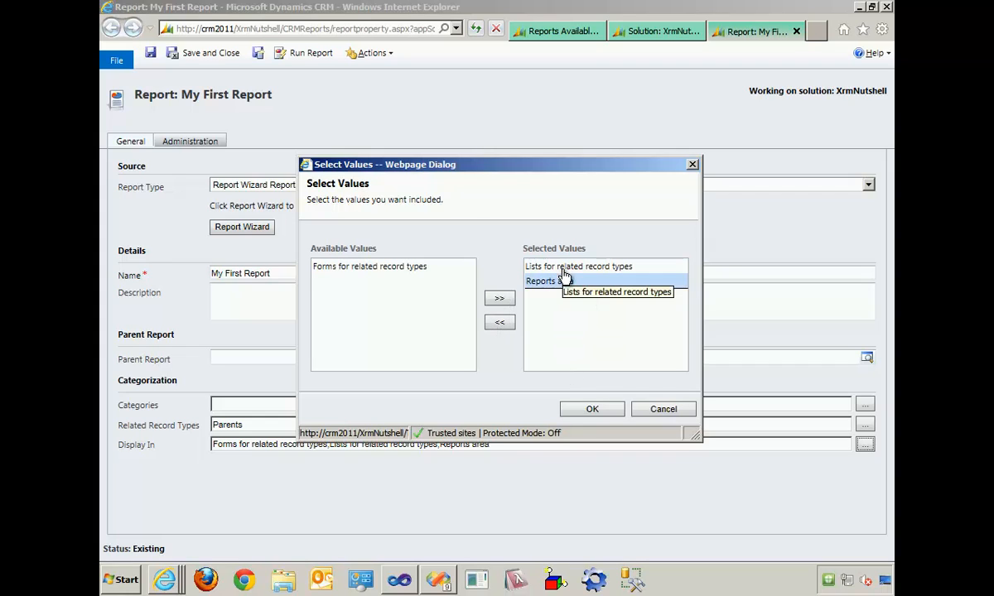
click(564, 267)
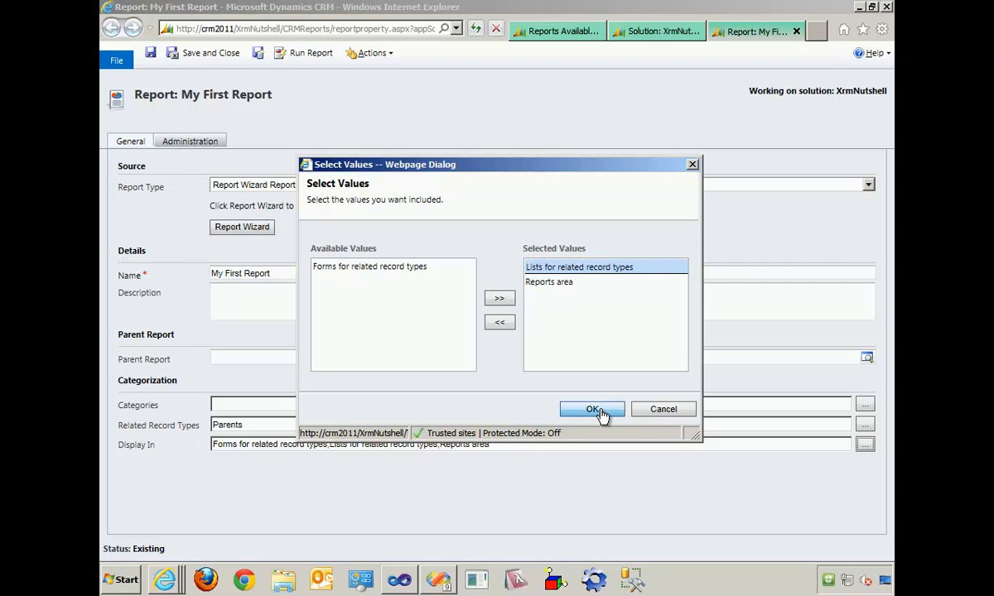
click(592, 409)
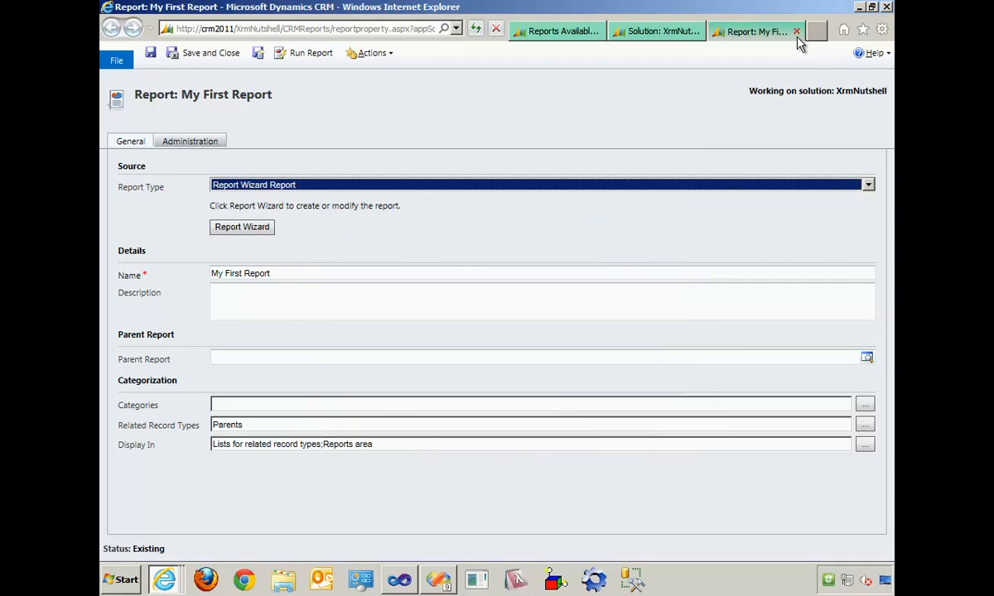
- Save and close My First Report, then refresh the Workplace page showing the available reports
click(211, 52)
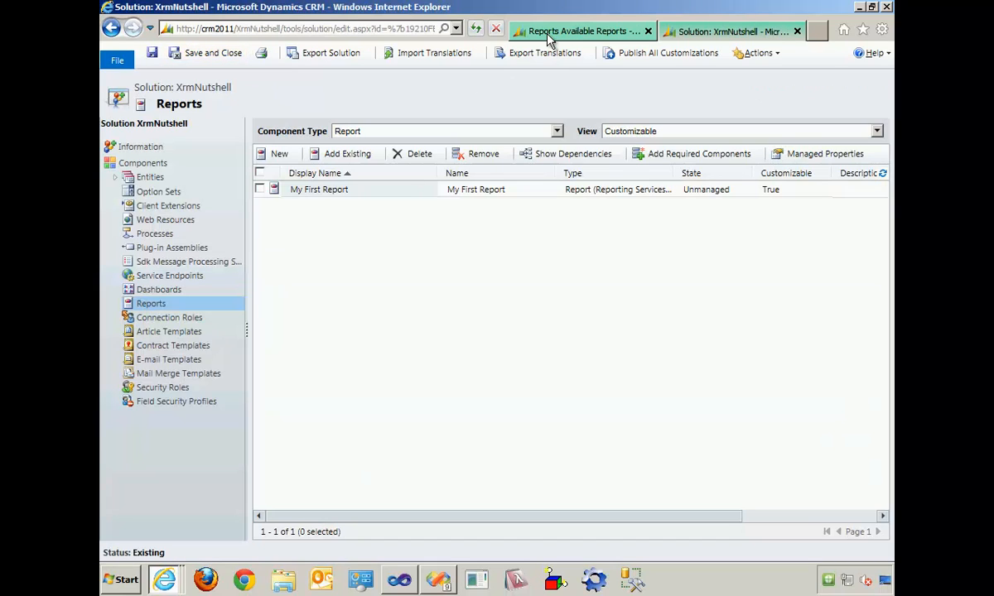
click(548, 33)
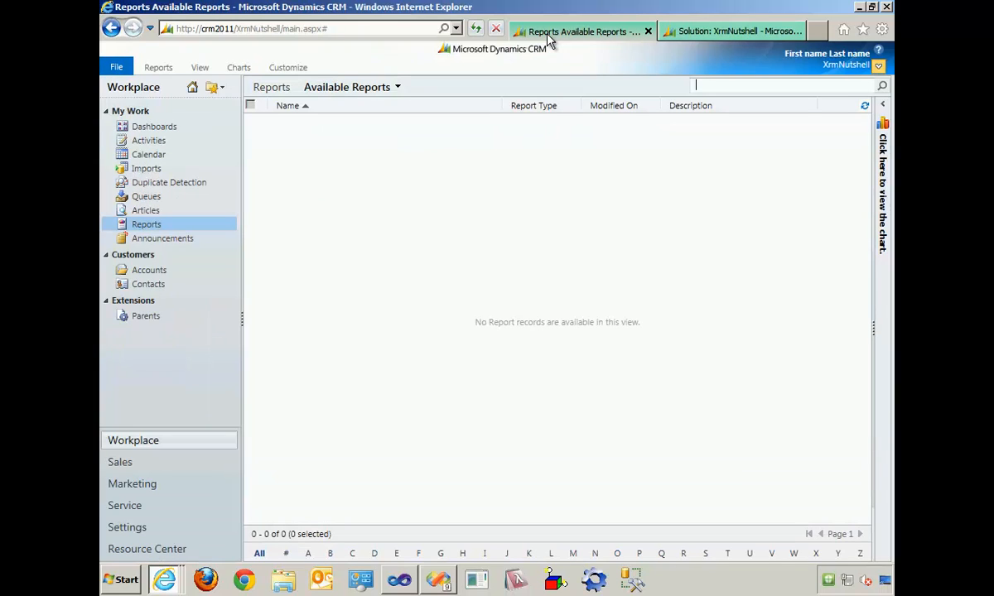
key(F5)
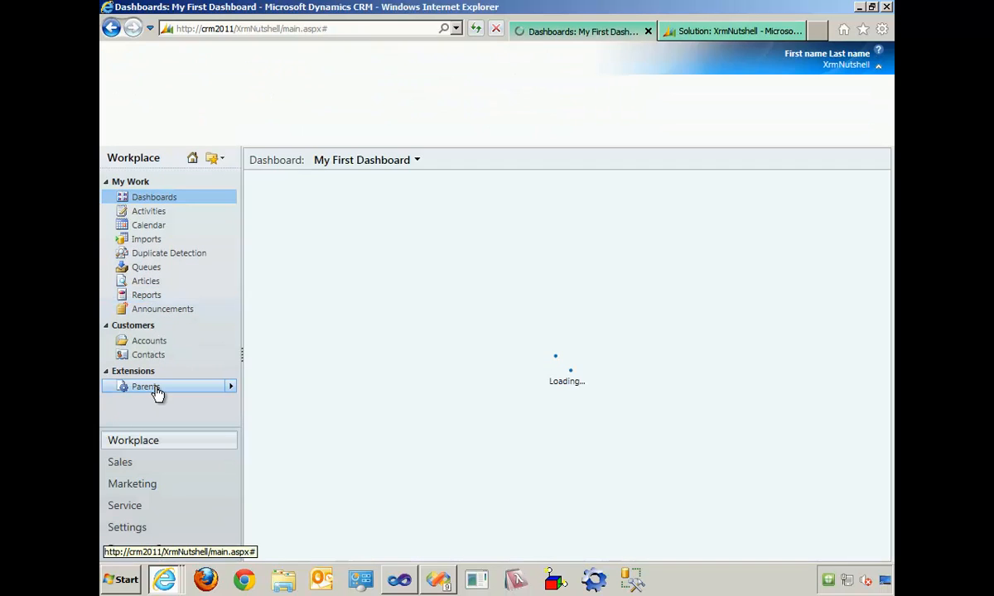
- Start My First Report from the Parents list to view its record selection options, then cancel it
click(145, 387)
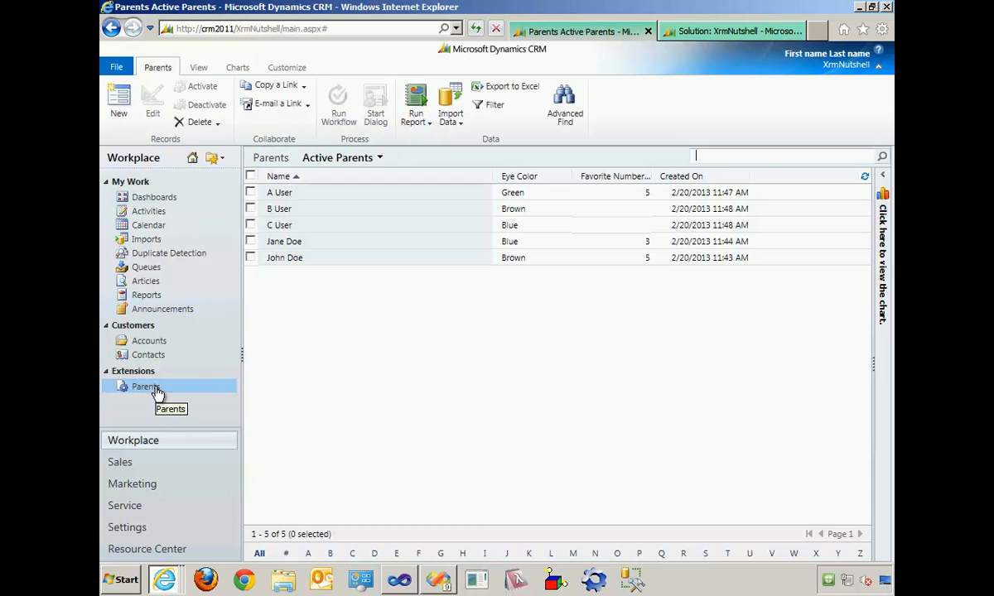
click(425, 130)
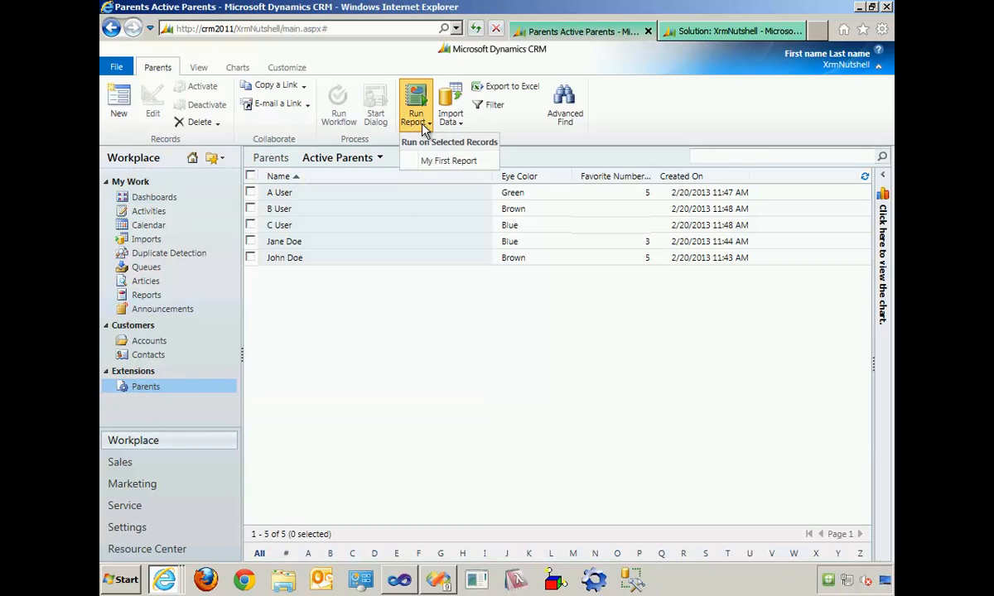
click(466, 162)
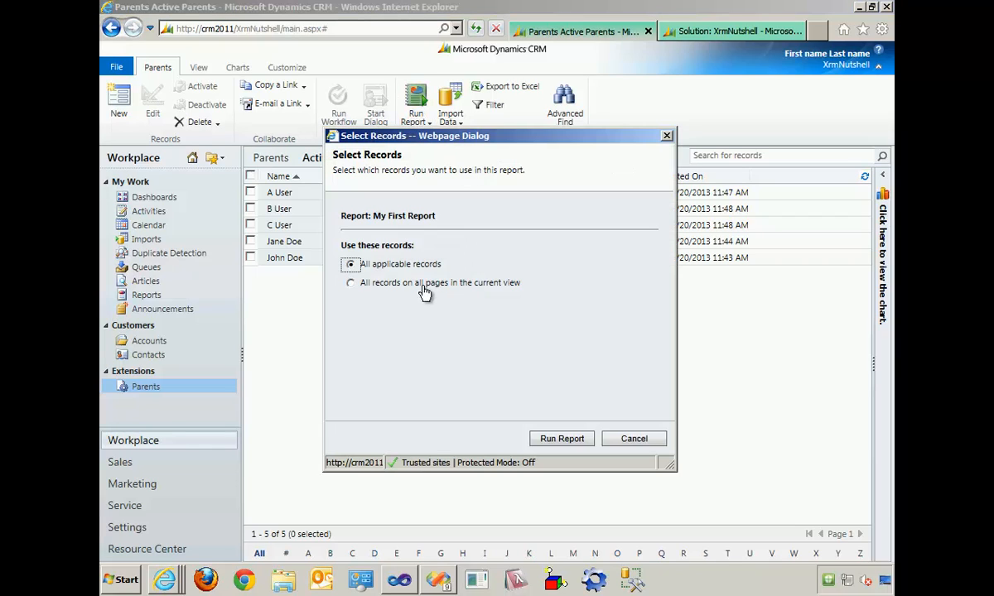
click(654, 442)
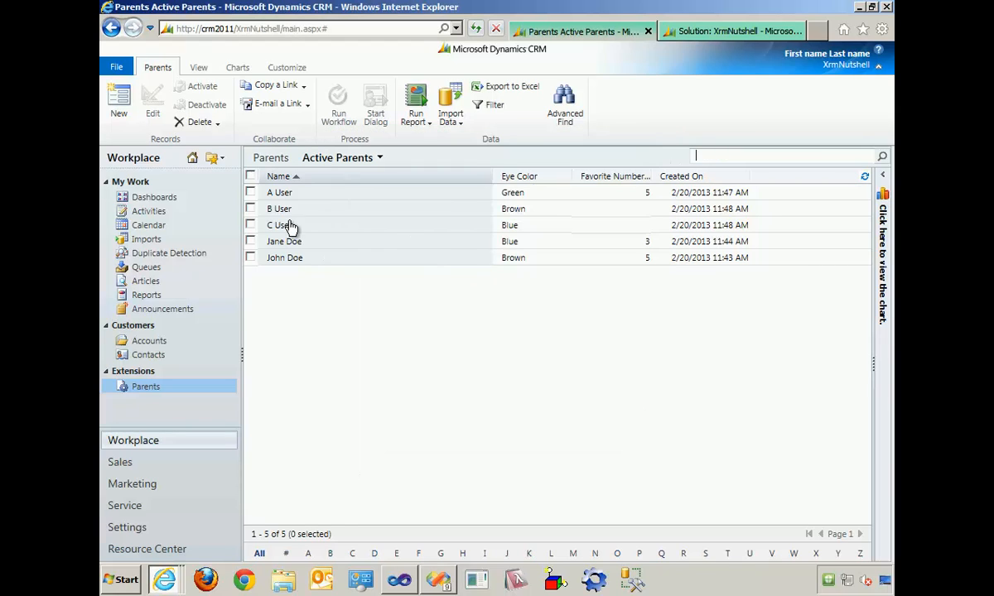
- Check the Reports area for My First Report and the first parent record's form for available reports, then close the form
click(156, 296)
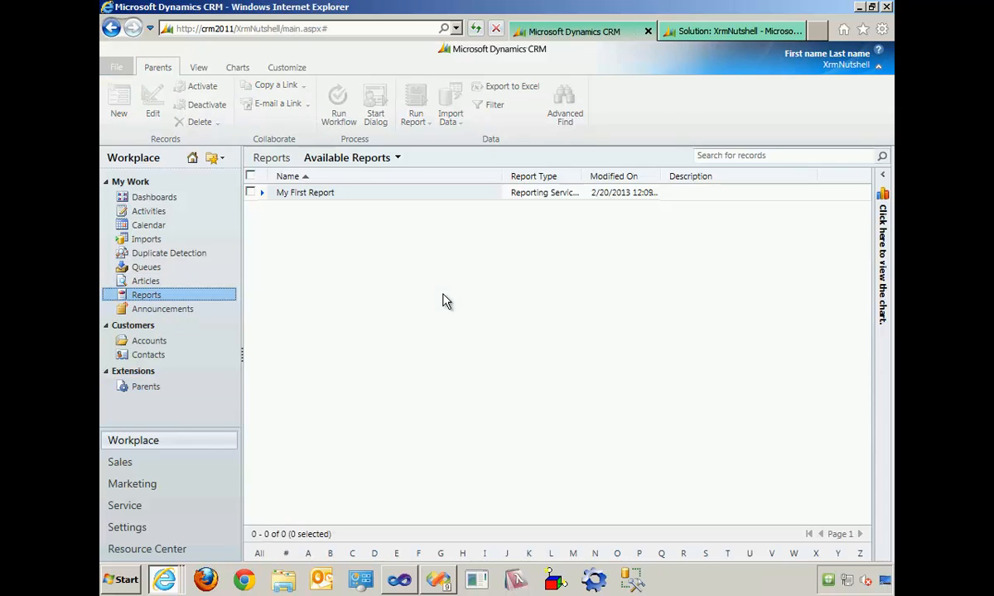
click(229, 387)
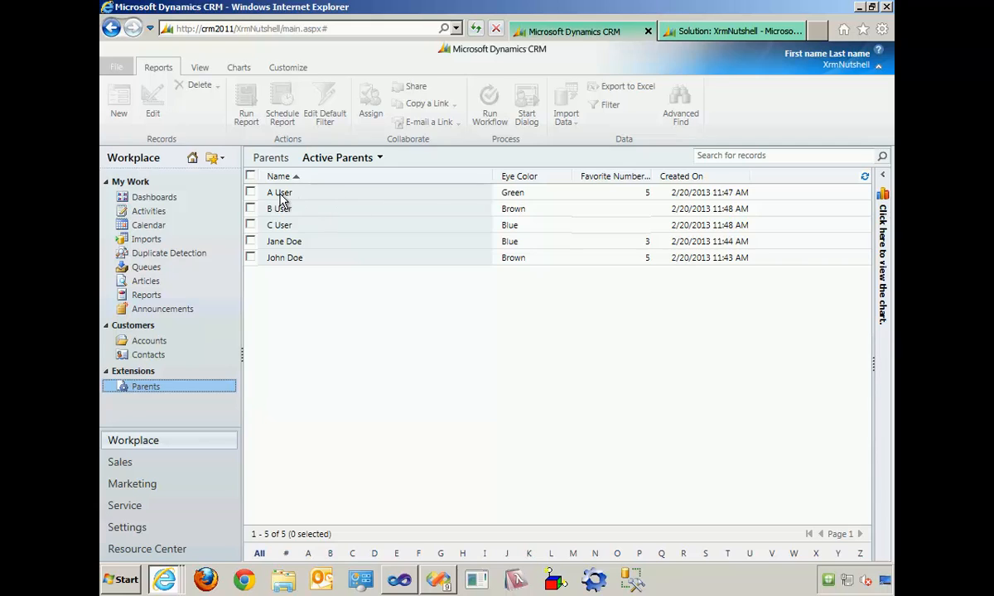
click(280, 193)
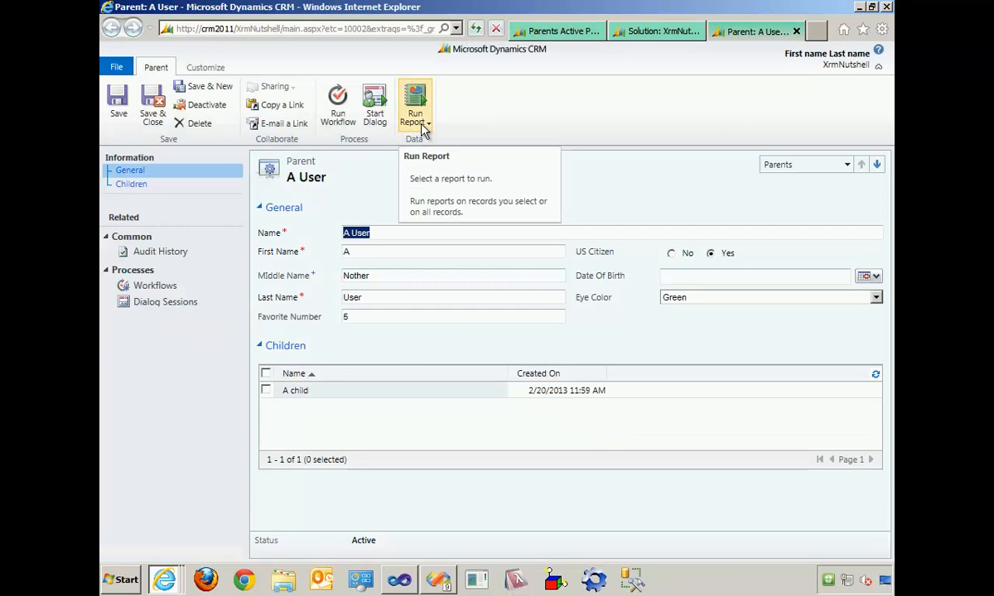
click(423, 128)
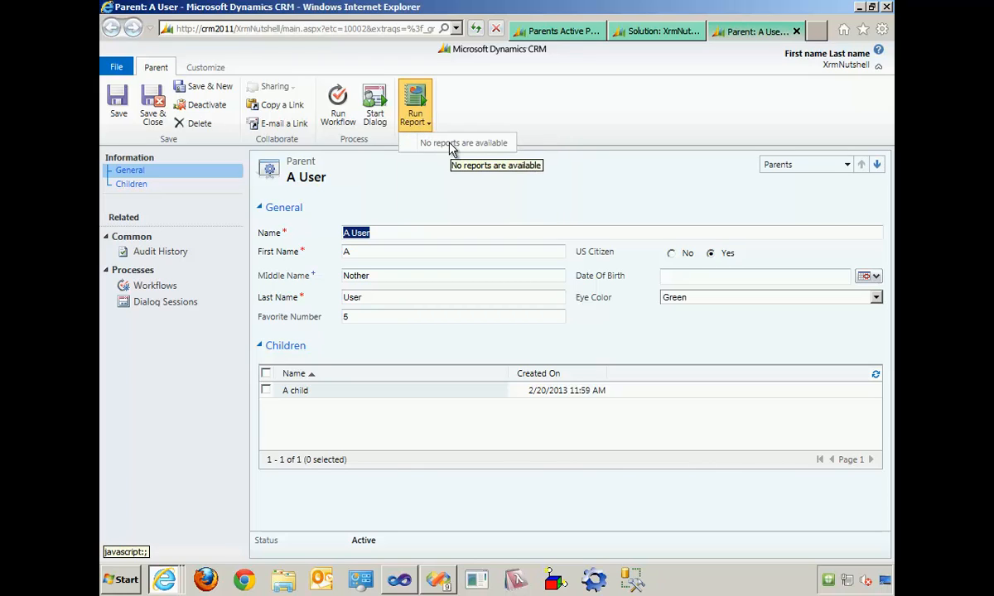
click(797, 32)
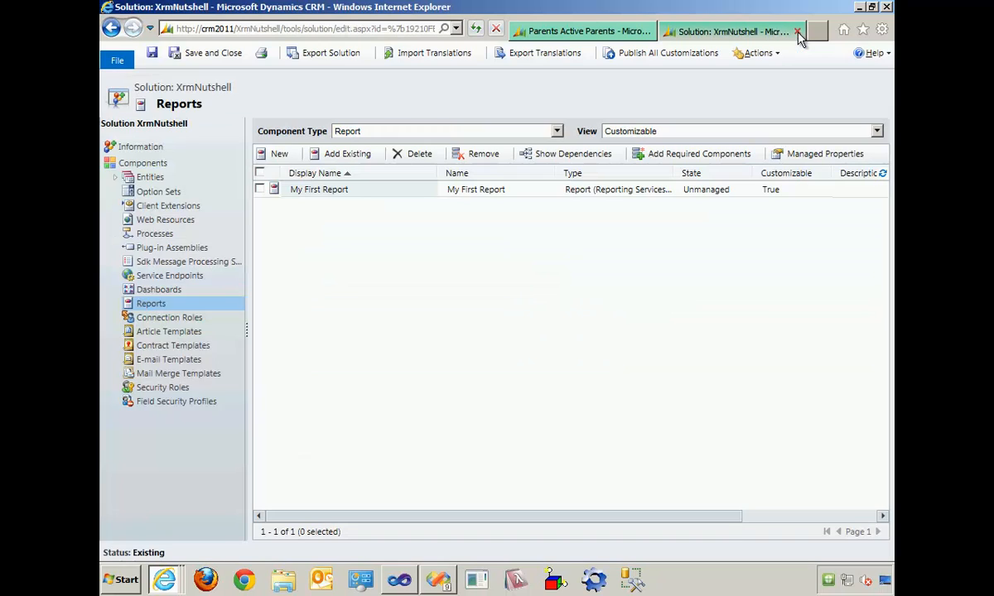
- Review all components of the XrmNutshell solution sorted by Type and compare with the Workplace navigation
click(165, 170)
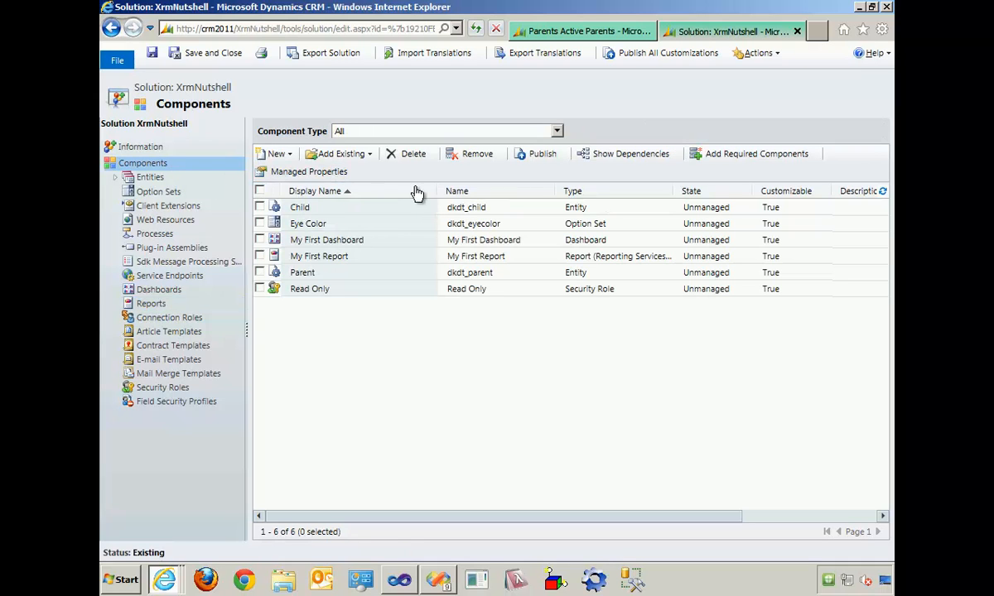
click(593, 192)
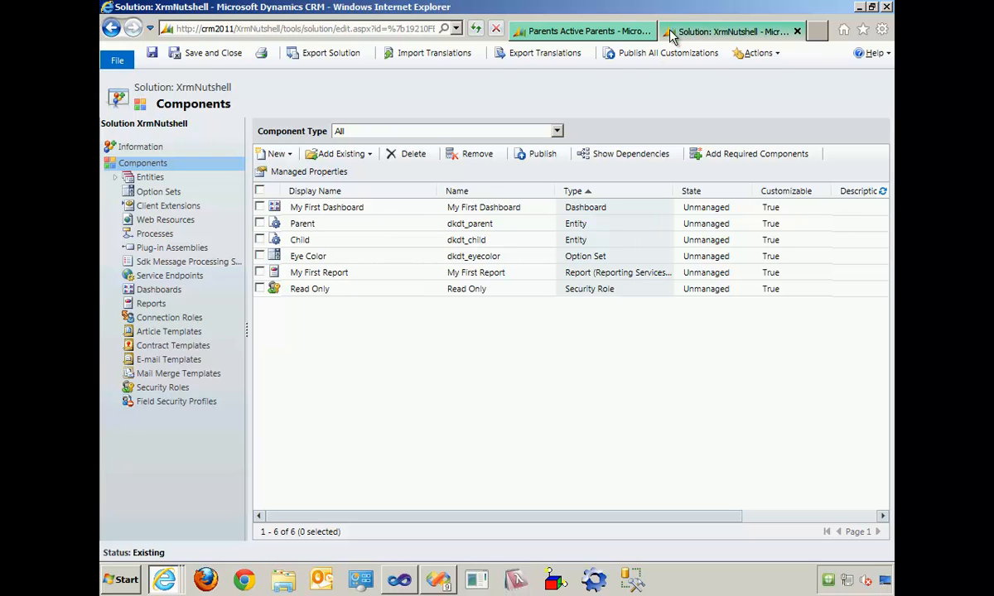
click(617, 31)
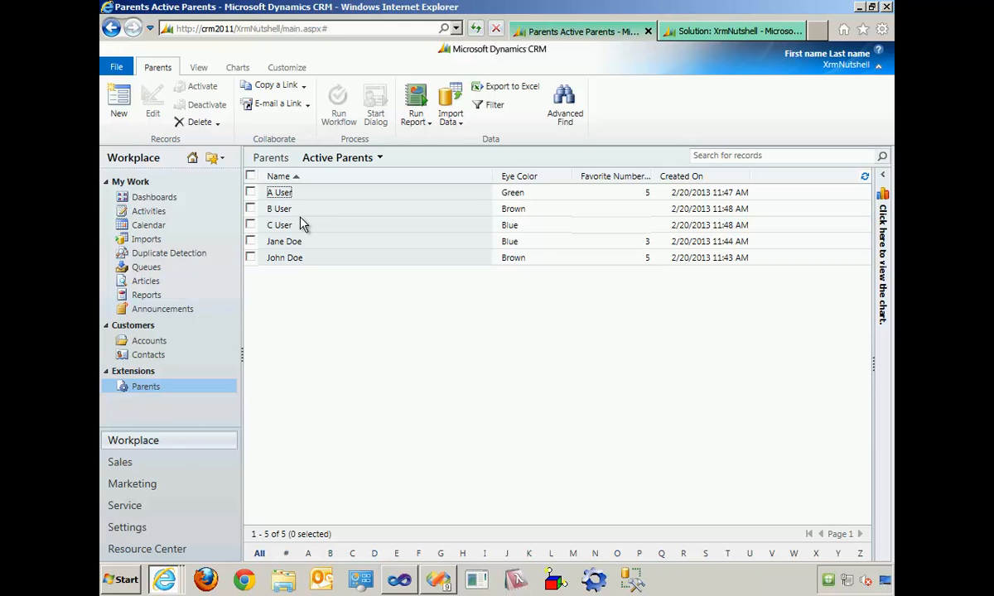
click(686, 36)
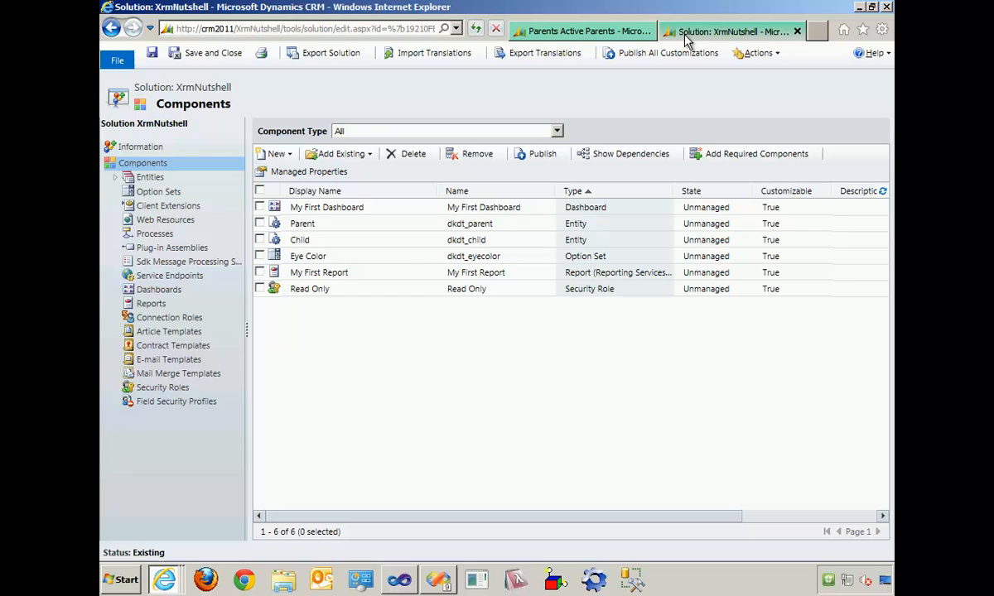
- Add the existing Site Map to the XrmNutshell solution
click(290, 157)
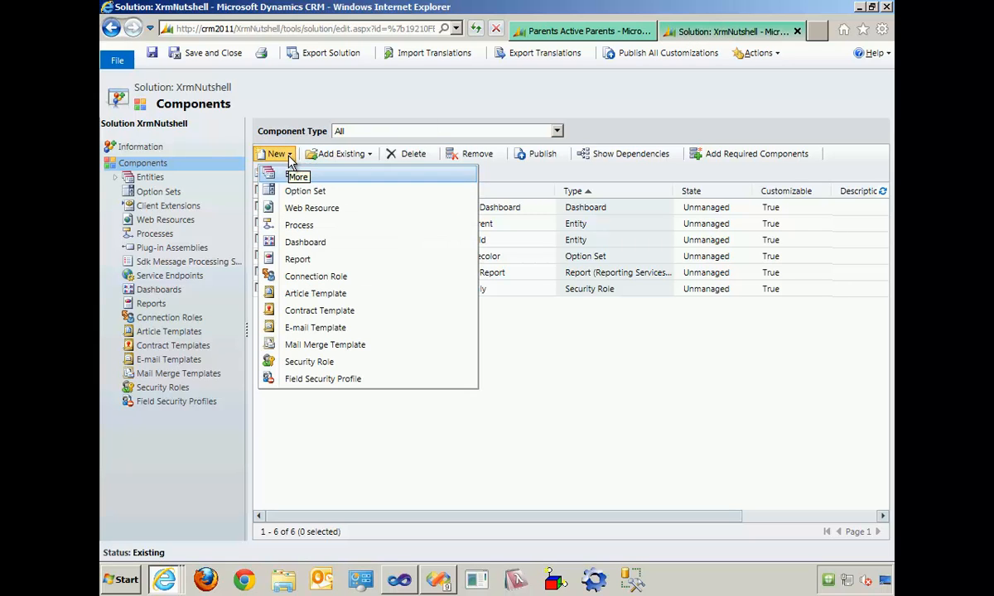
click(341, 155)
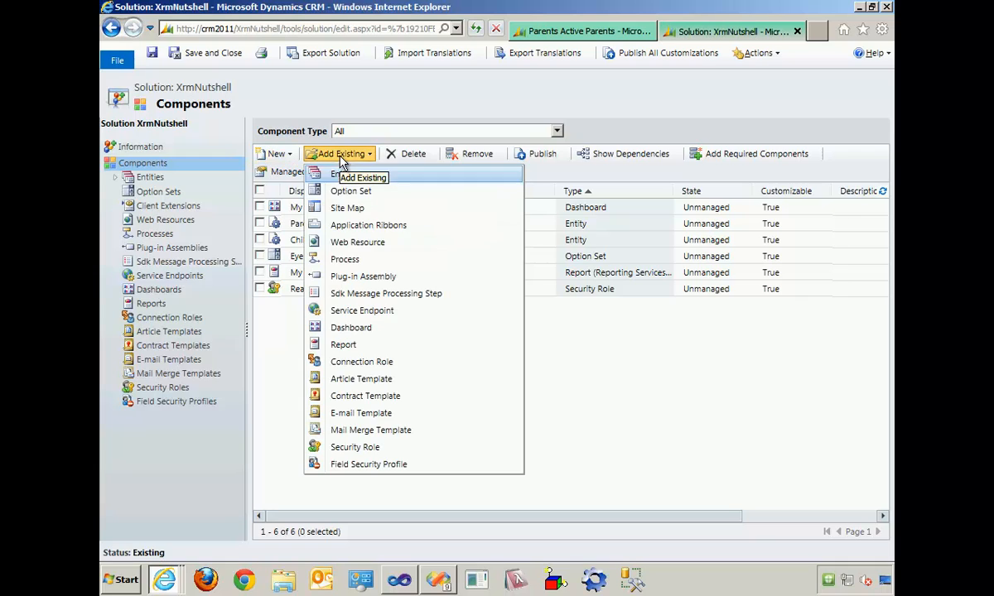
click(418, 215)
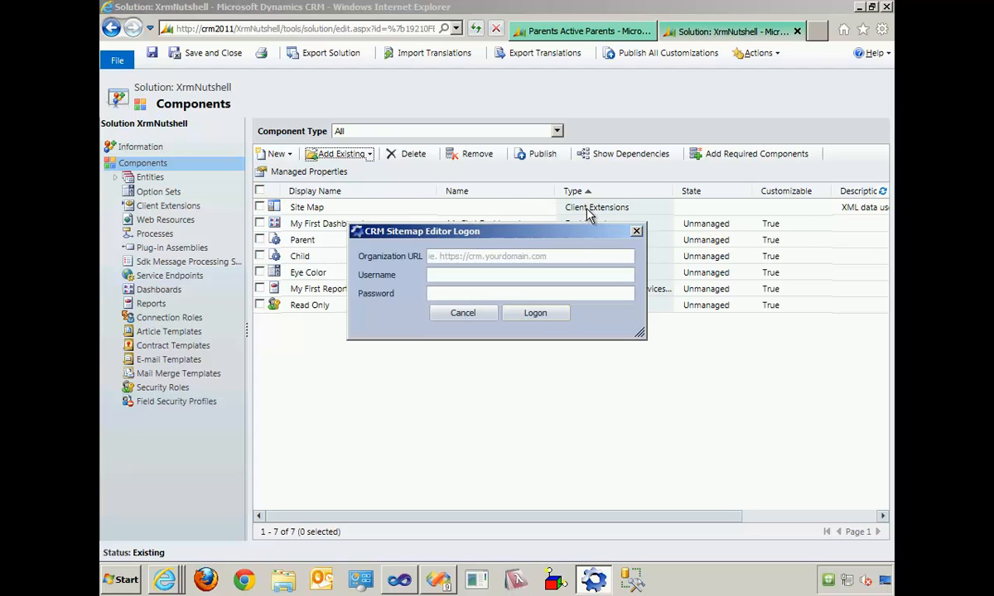
click(573, 254)
text(http://)
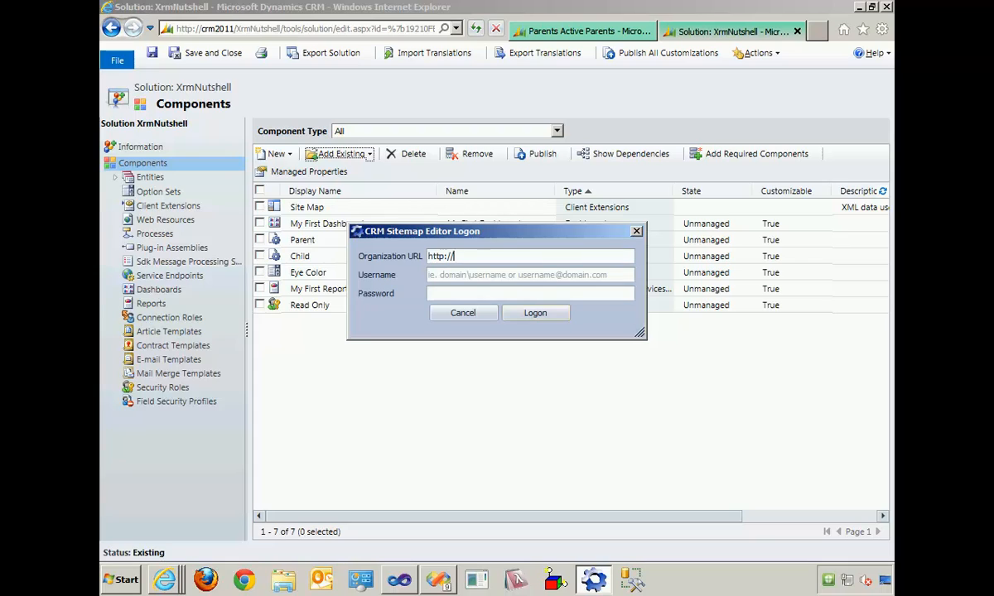
text(crm2011/XrmNutshell)
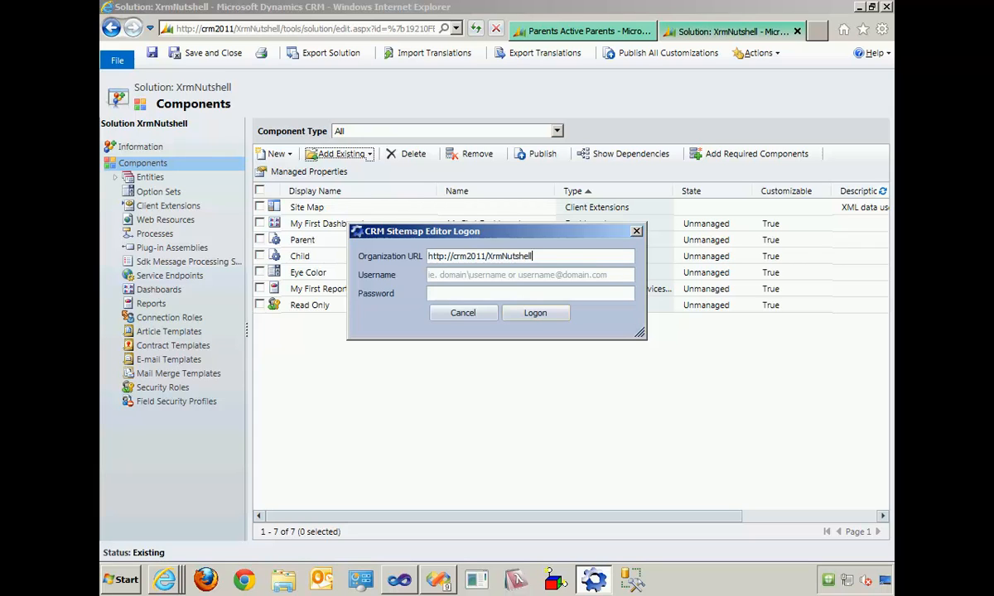
click(543, 315)
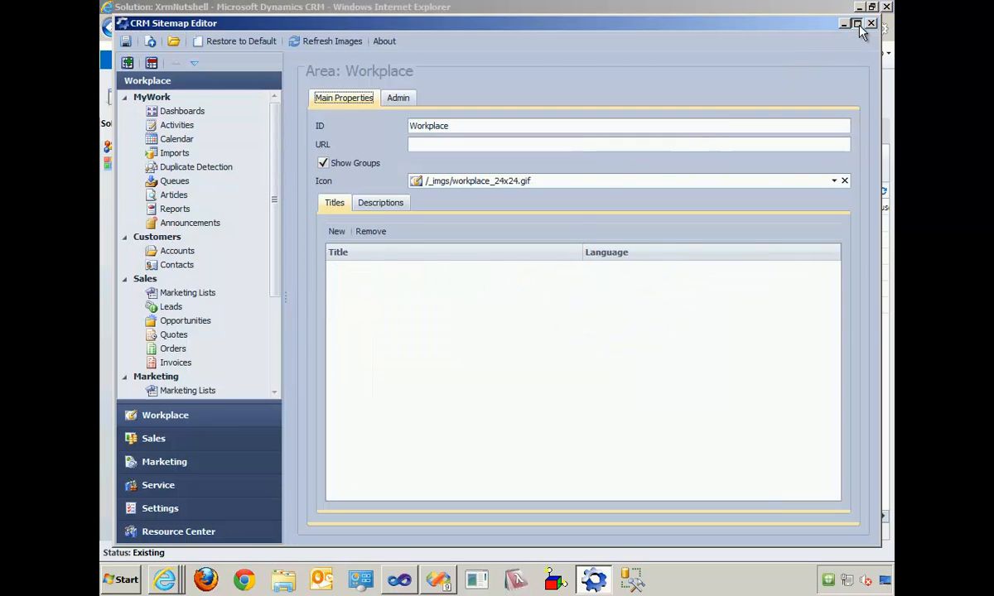
click(856, 23)
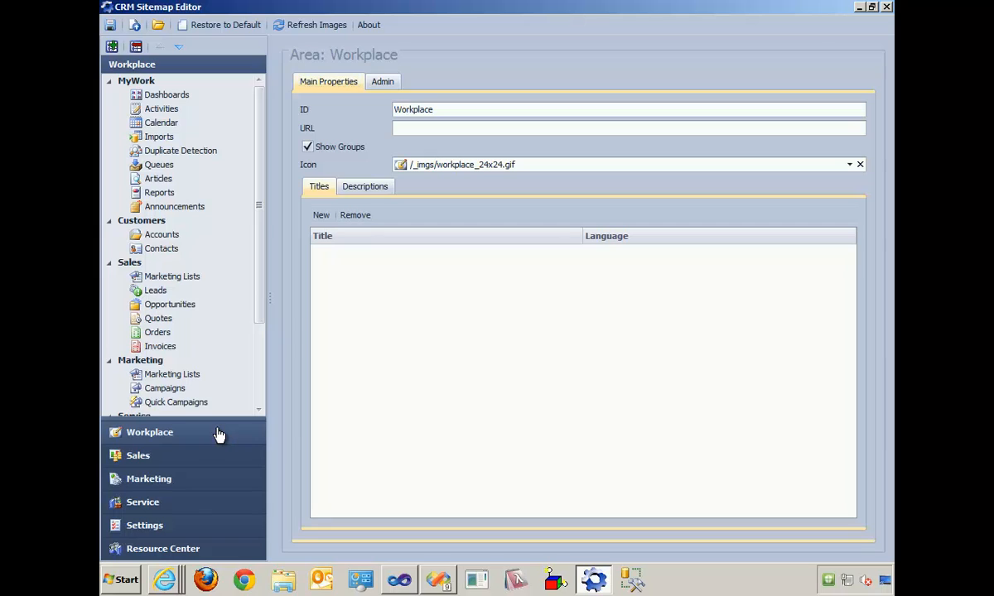
- Add a new area to the site map below Workplace and set its ID to ExternalLinks
click(113, 48)
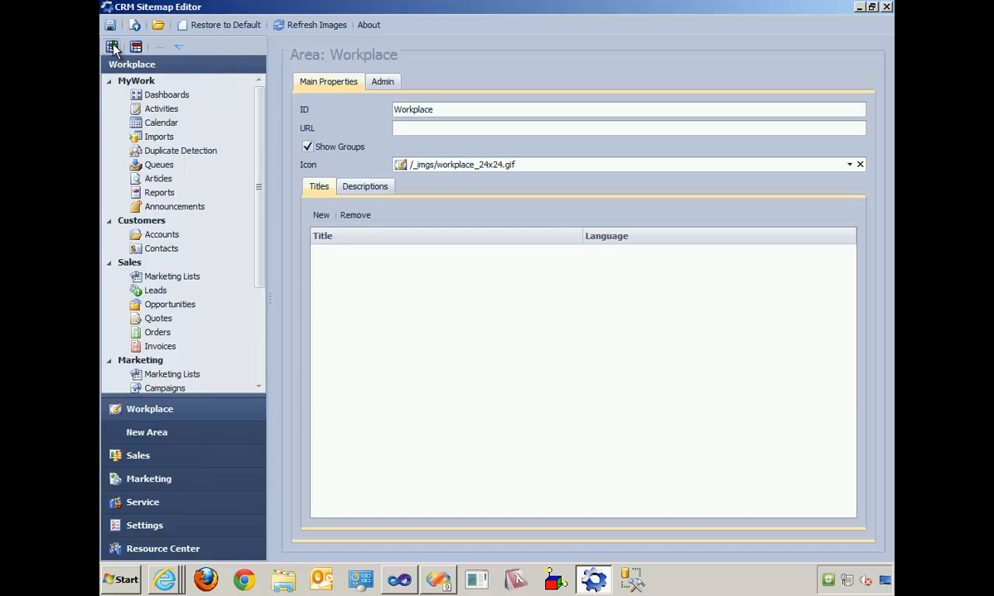
click(195, 436)
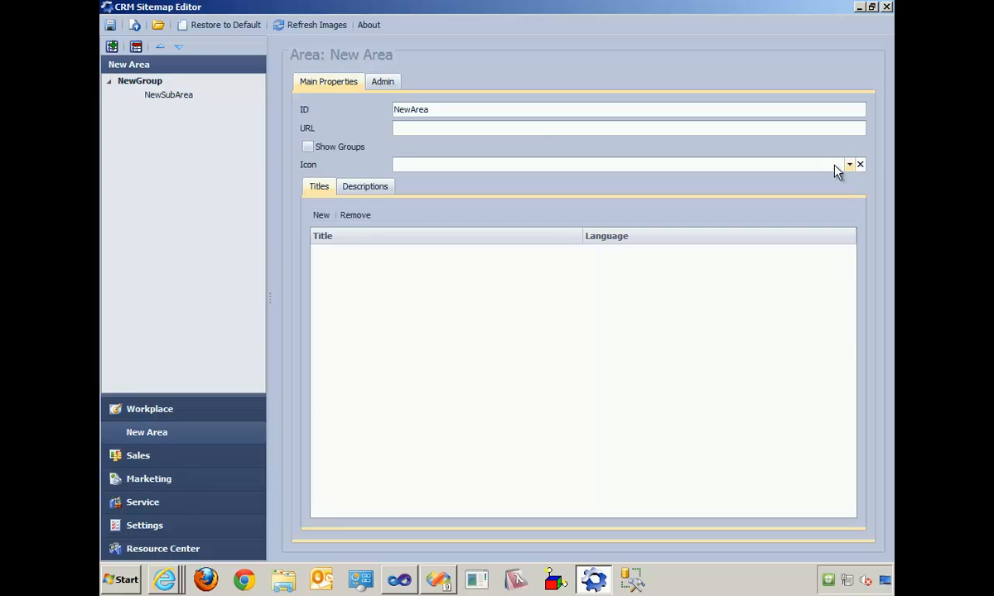
double_click(521, 110)
text(Externa)
text(lOL)
key(BackSpace)
key(BackSpace)
text(Links)
- Add an English - United States title "External Links" to the new area
click(321, 216)
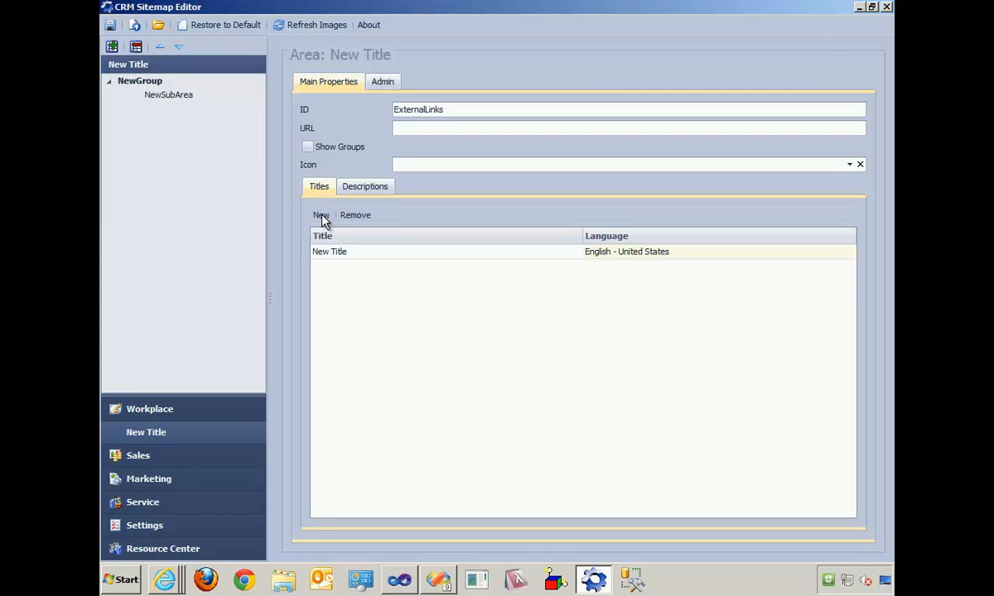
click(356, 253)
key(ctrl+a)
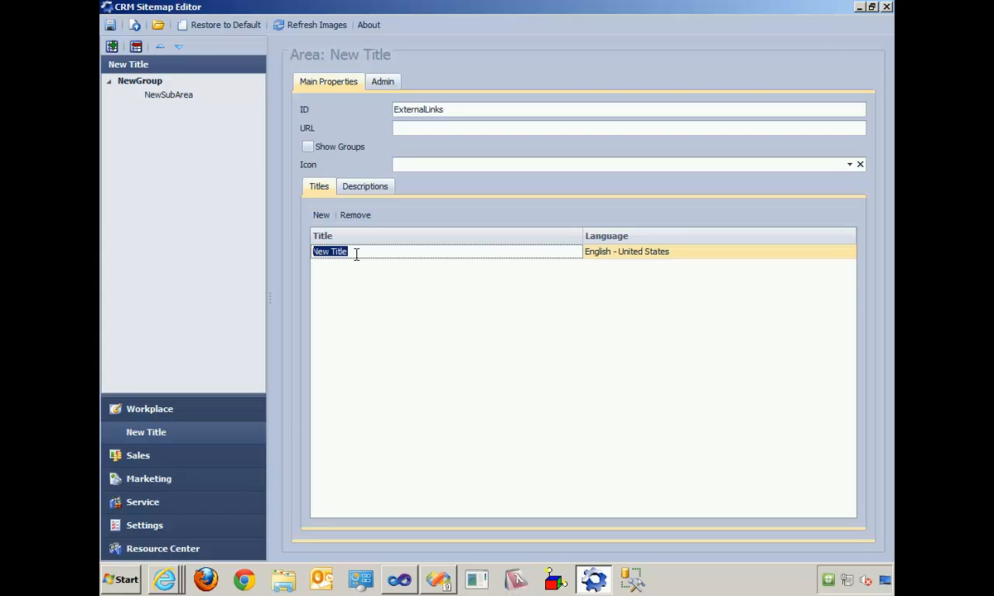
text(External Links)
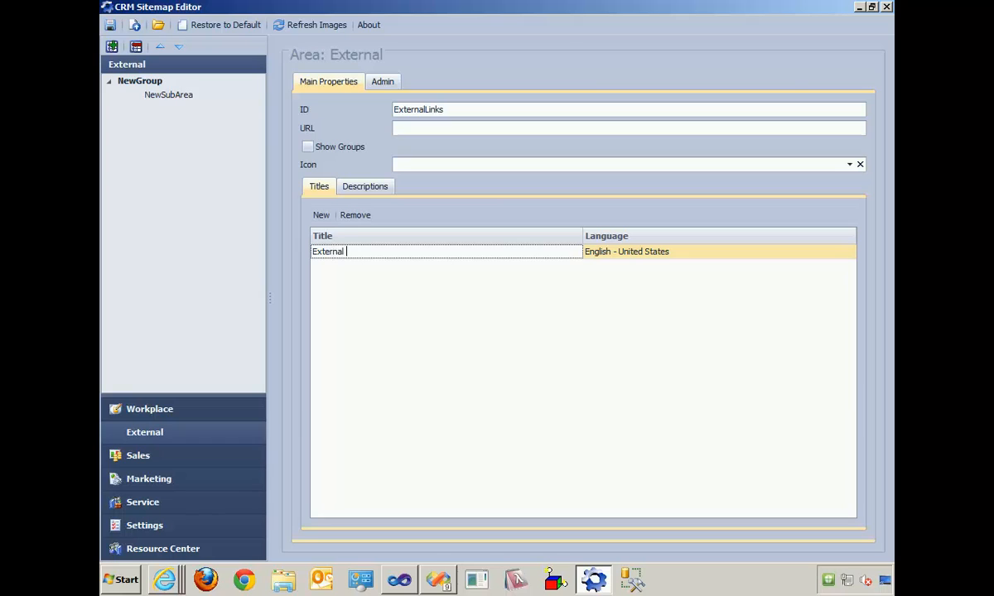
- Set the icon of the External Links area to /_imgs/ico_16_126.gif
click(849, 165)
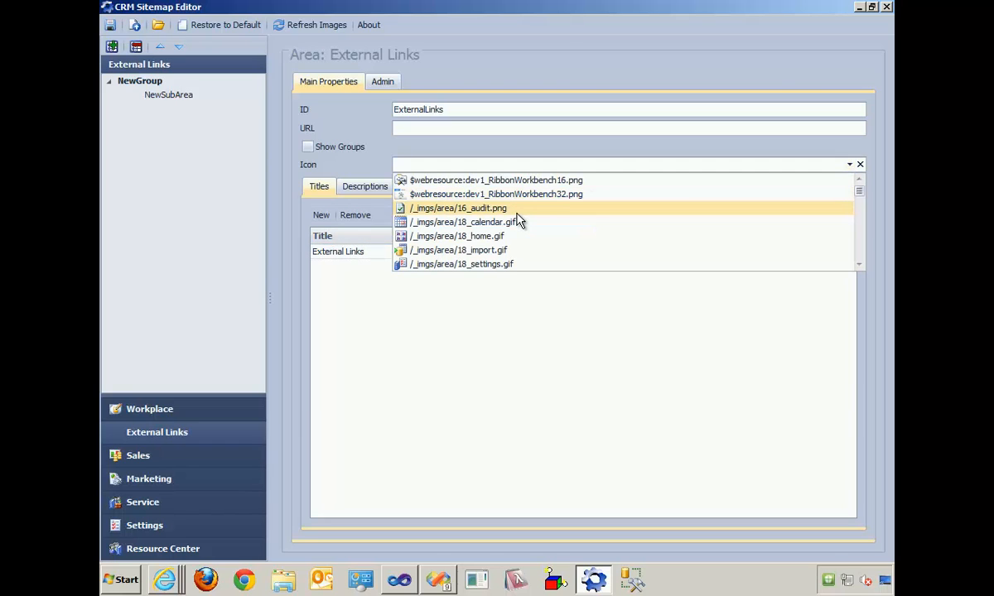
scroll(519, 221, down, 15)
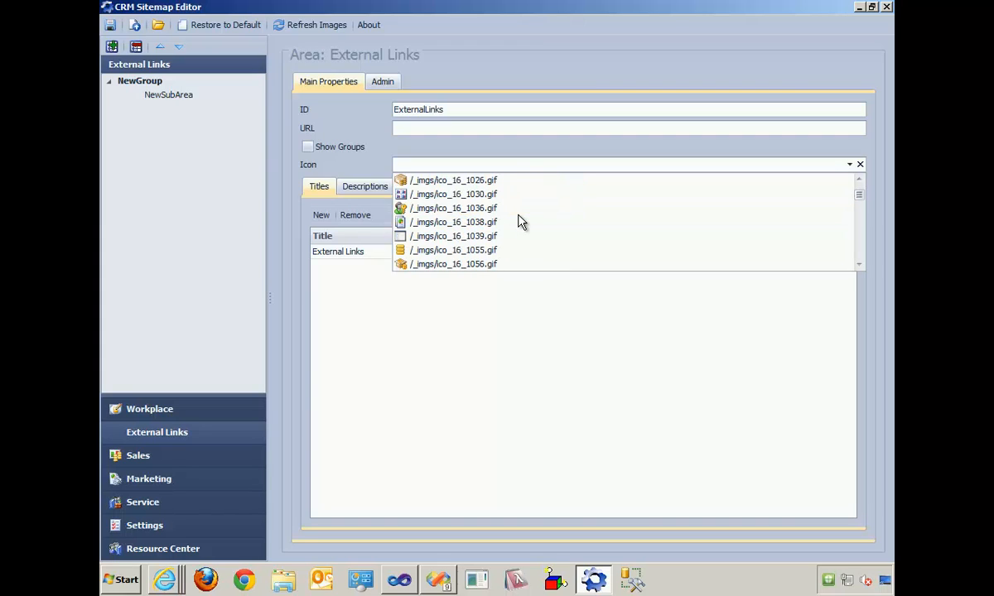
scroll(519, 222, down, 6)
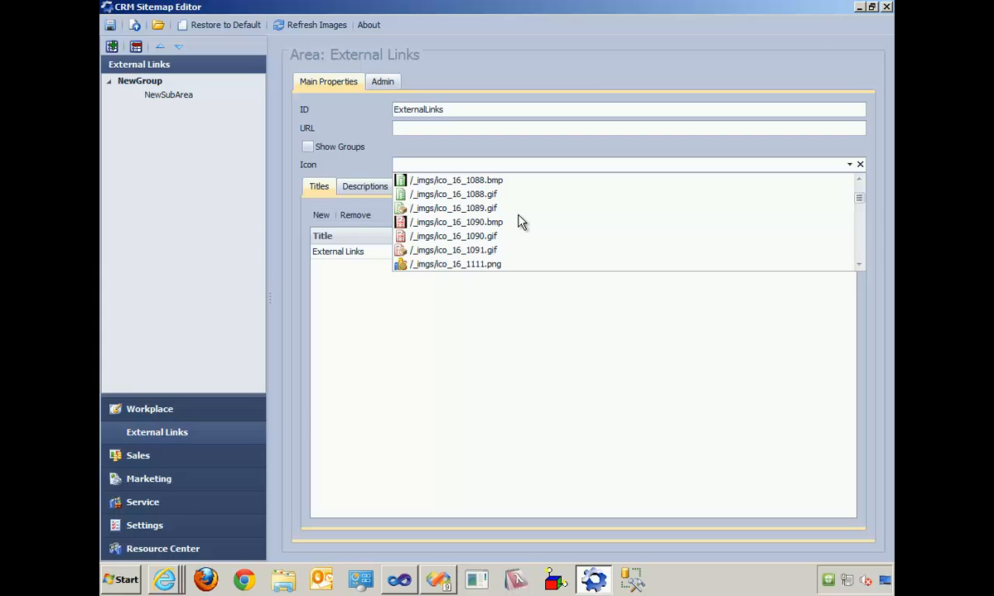
scroll(519, 222, down, 3)
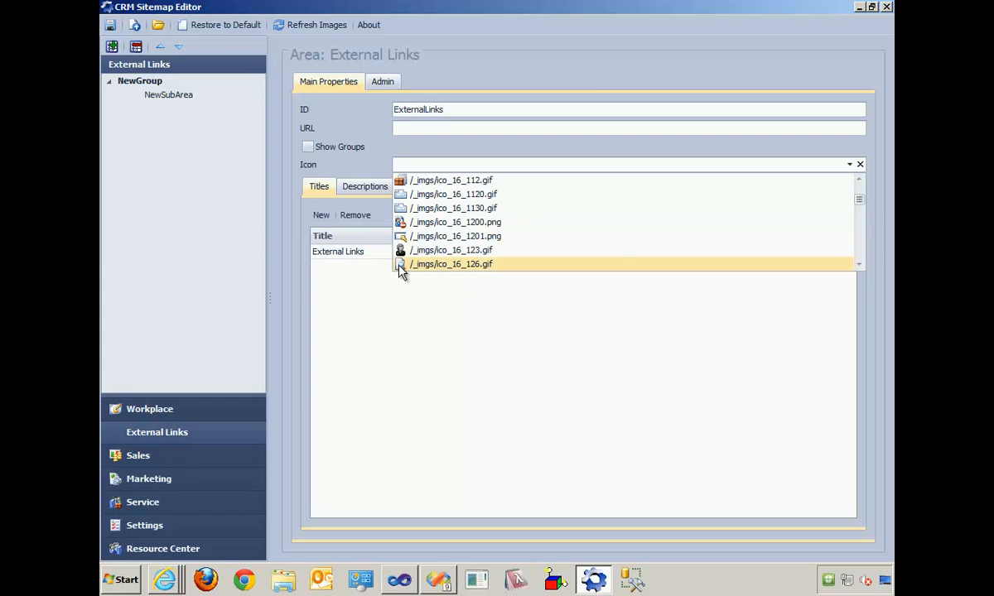
click(451, 263)
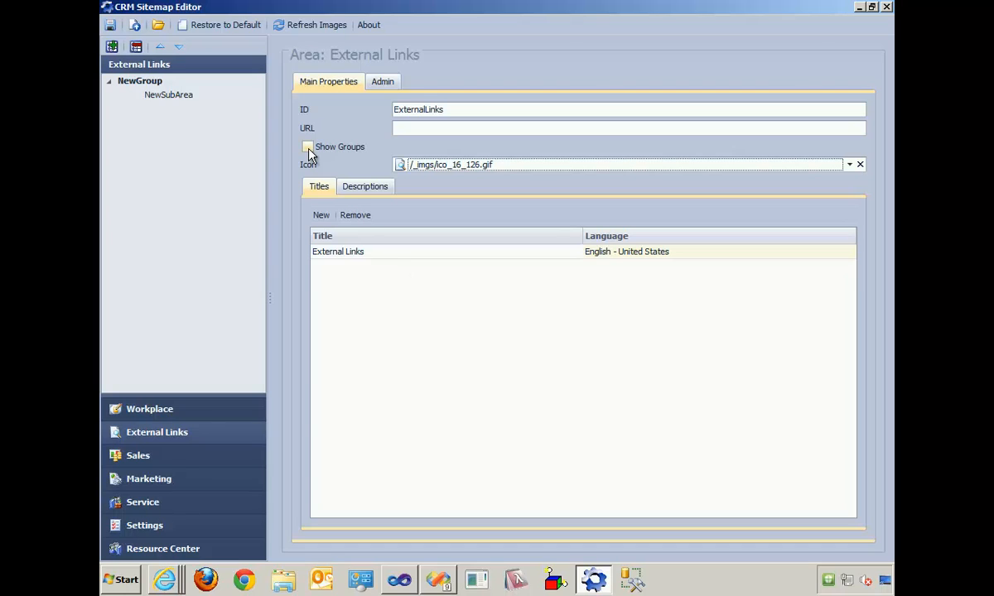
- Set the ID of the new sub area under External Links to BingMaps and add the title "Bing Maps"
click(170, 96)
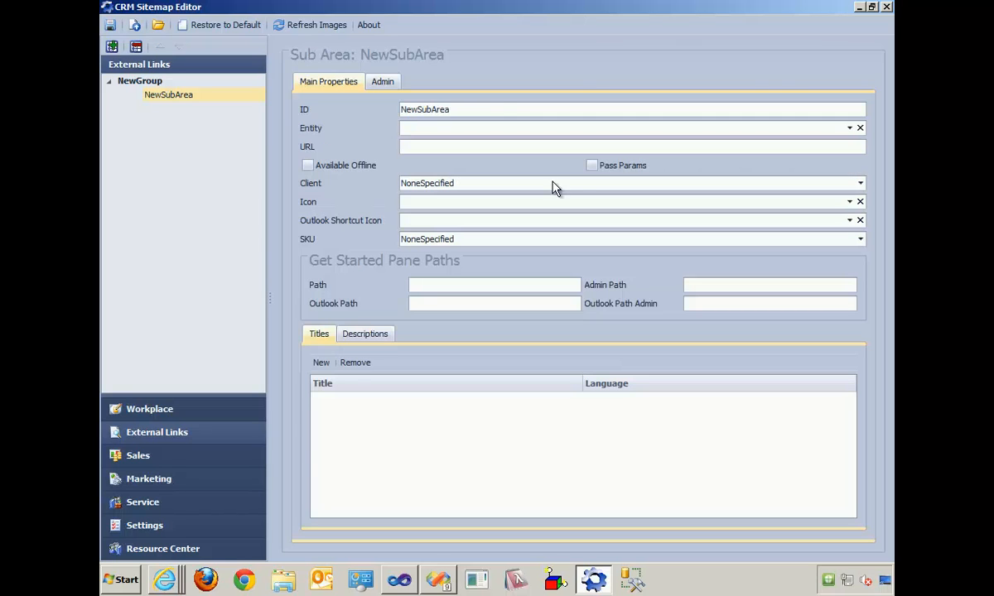
click(475, 110)
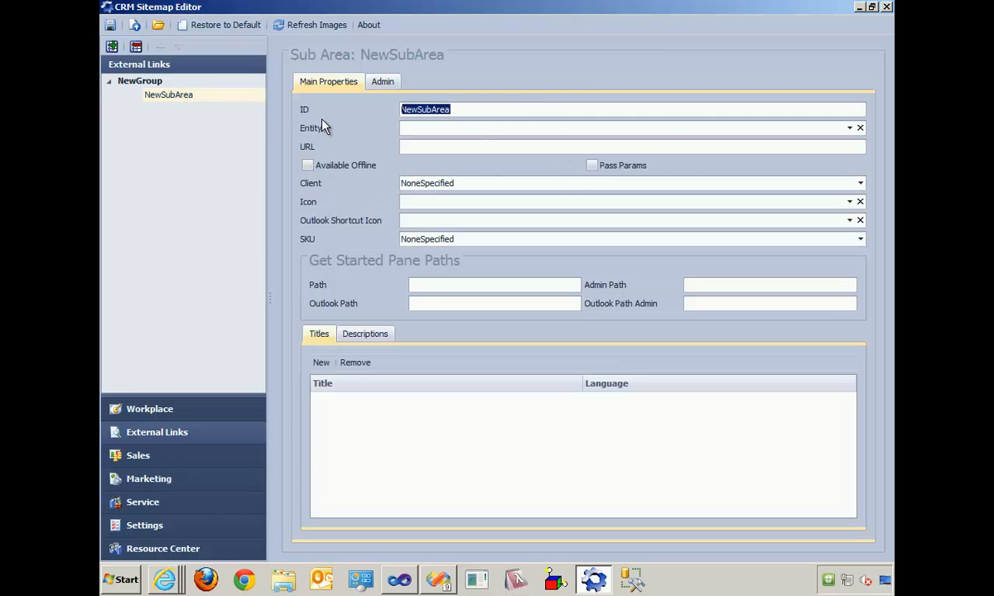
text(Bing)
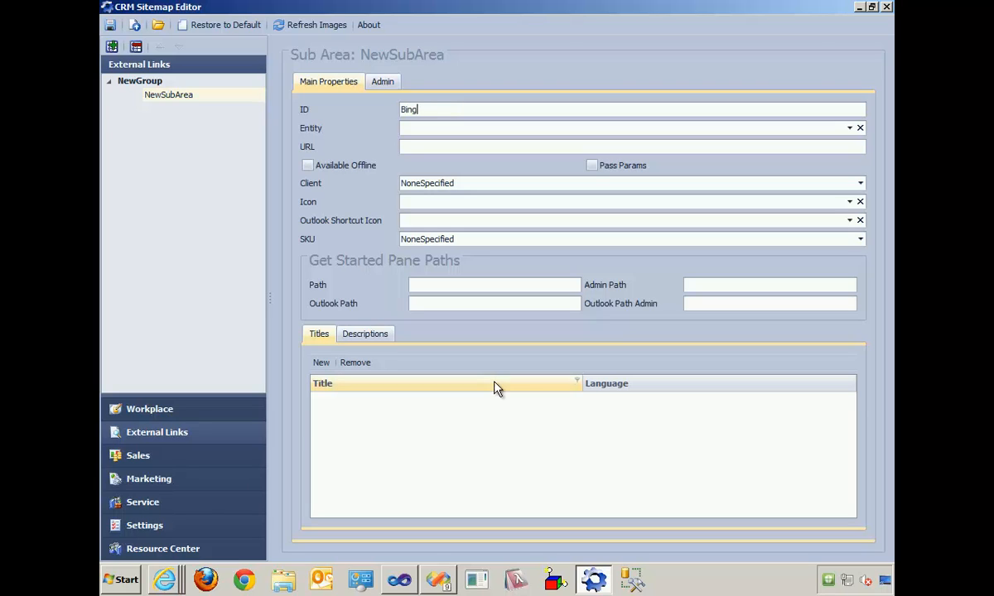
text(Maps)
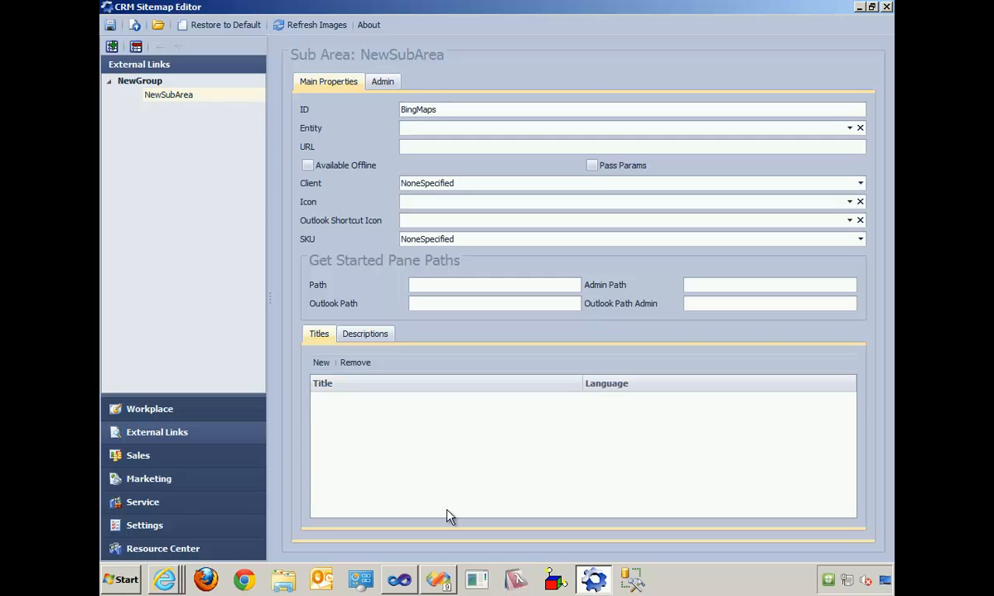
click(321, 363)
click(356, 399)
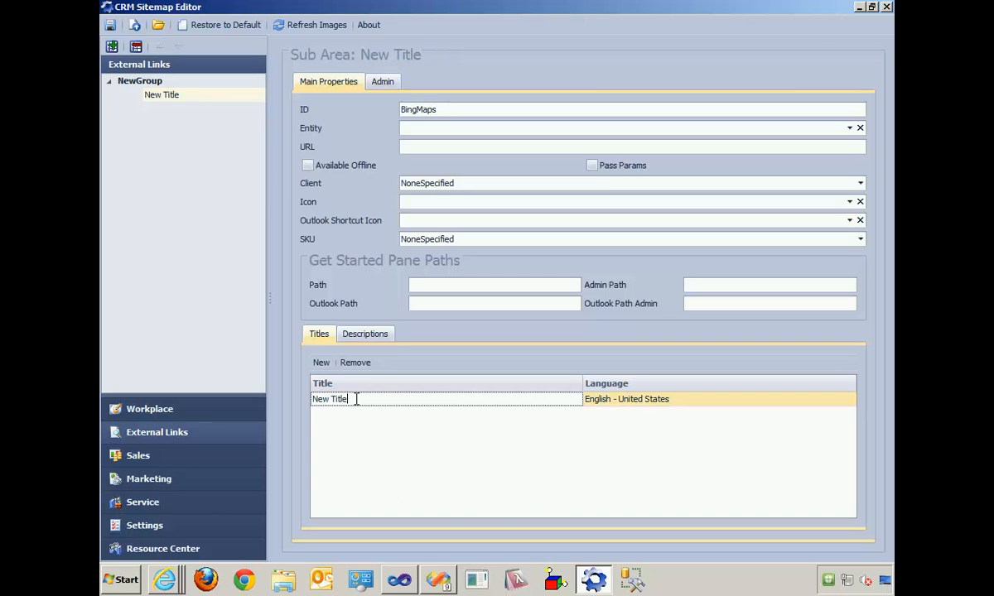
key(ctrl+a)
text(Bing Maps)
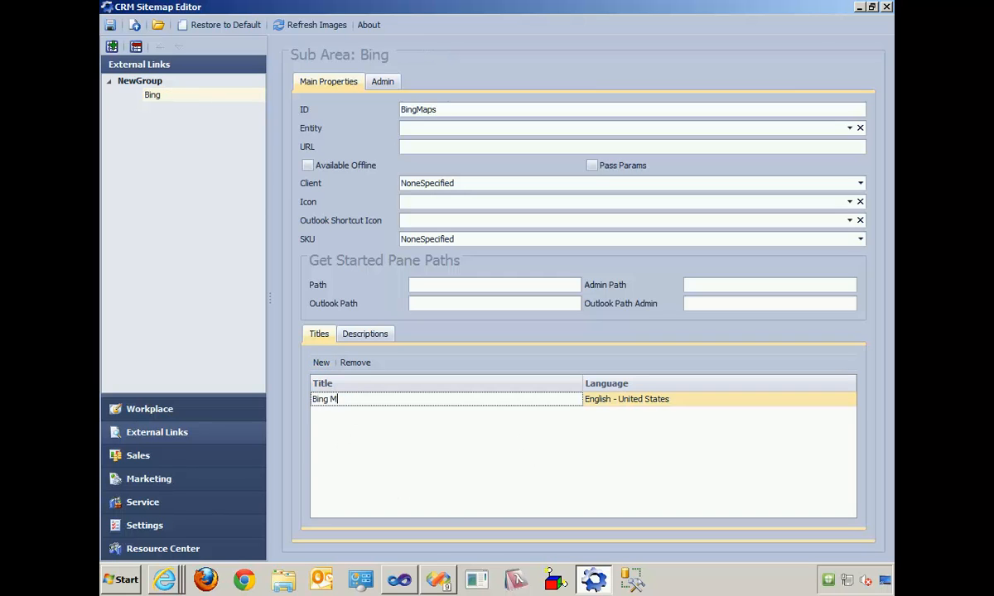
click(483, 149)
text(http:)
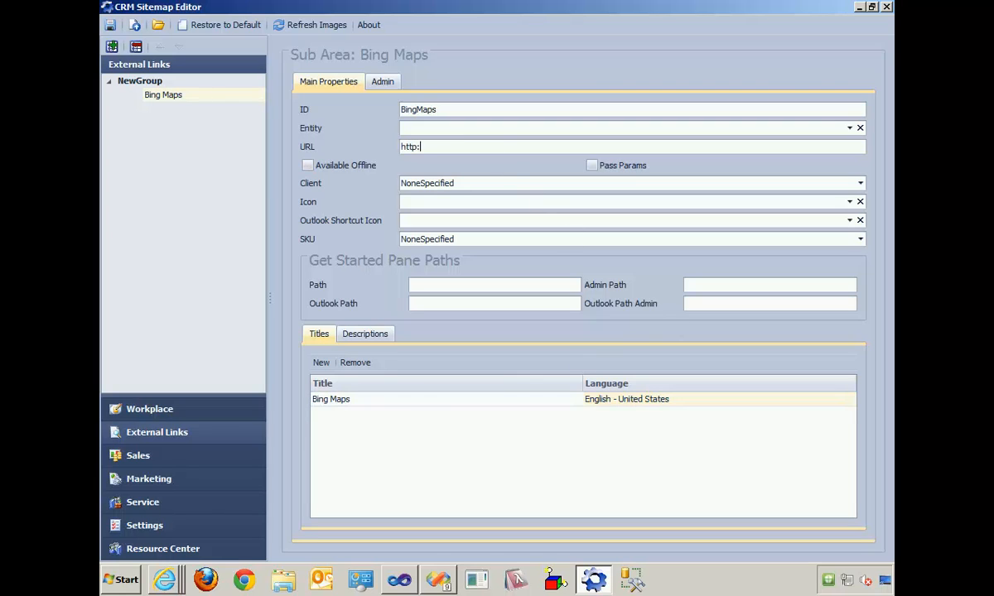
text(//bingmaps.com)
- Set the ID of the group containing Bing Maps to Bing and add the title "Bing"
click(133, 81)
click(442, 109)
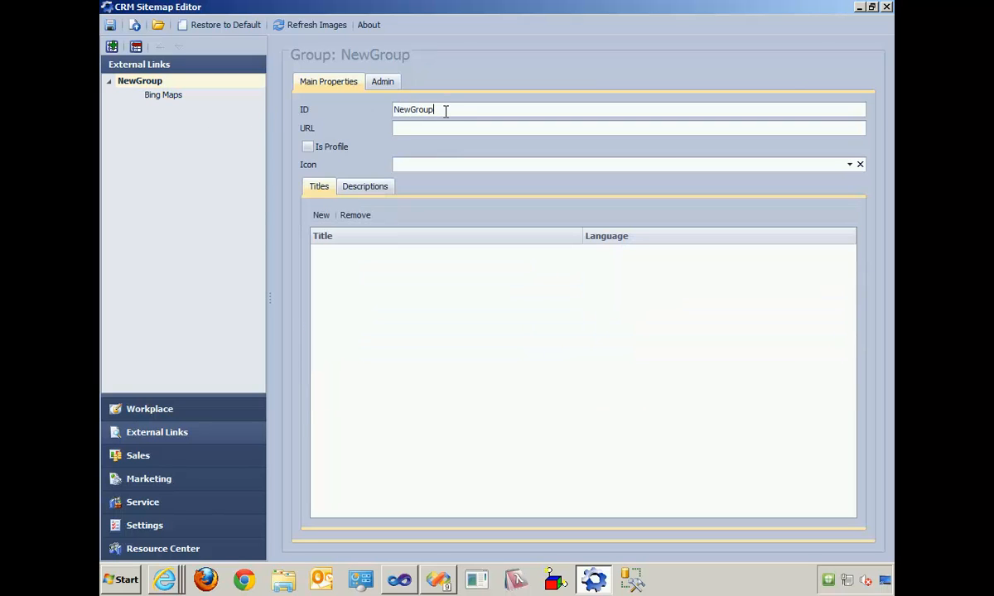
drag(454, 108, 246, 116)
text(Bing)
click(321, 215)
click(370, 251)
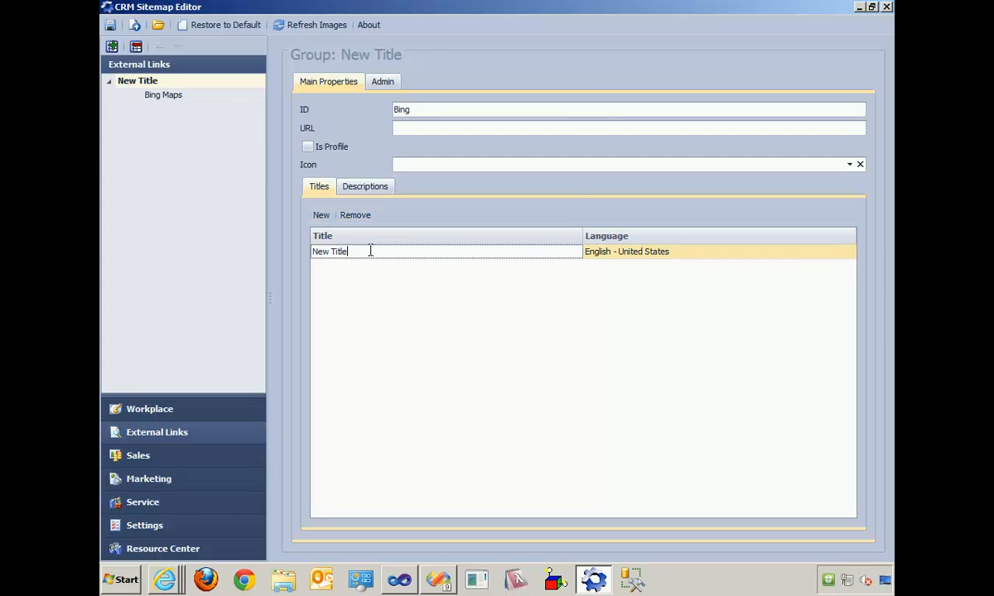
key(ctrl+a)
text(Bing)
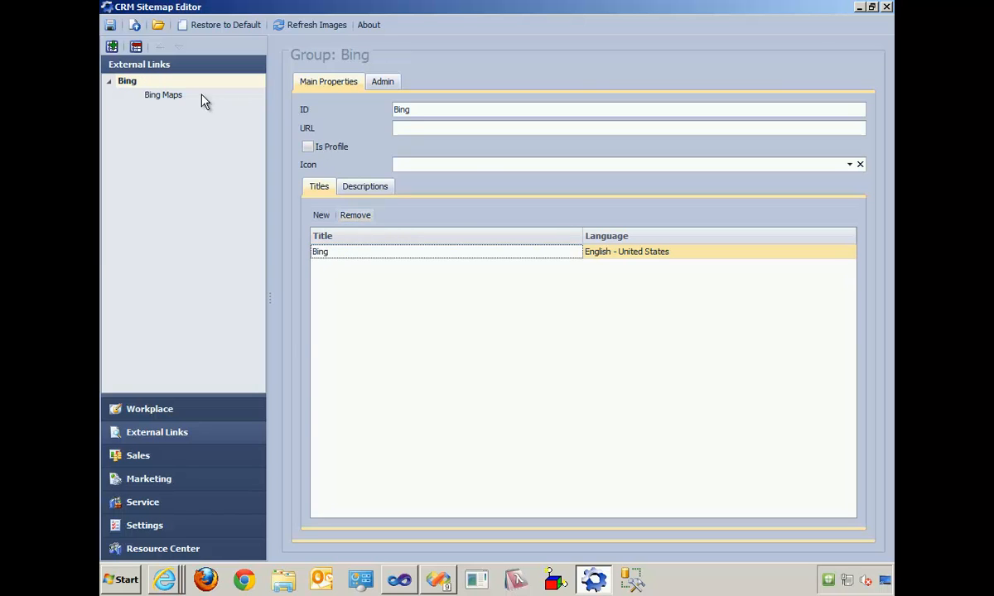
click(178, 96)
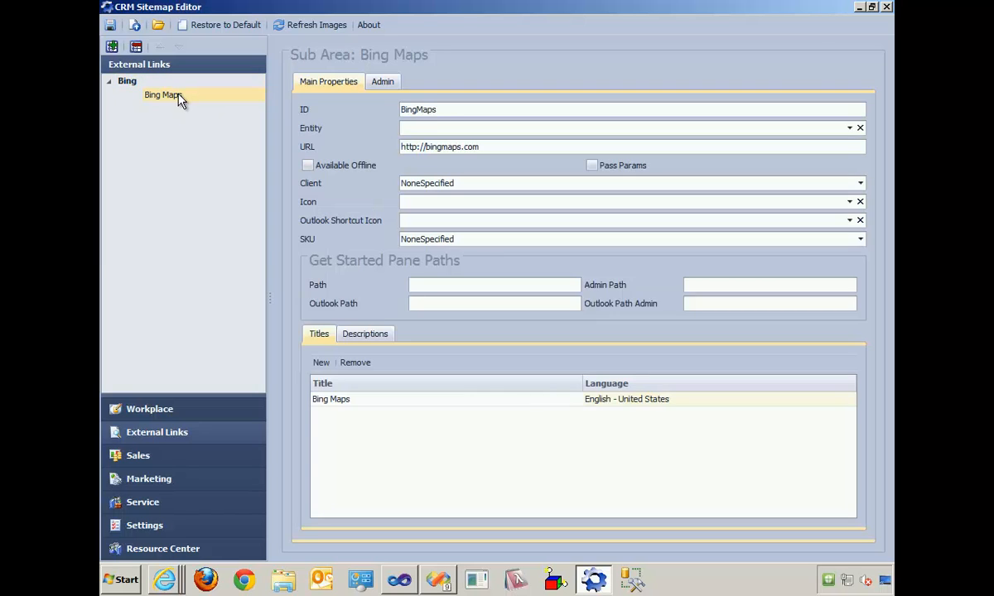
click(113, 47)
double_click(493, 108)
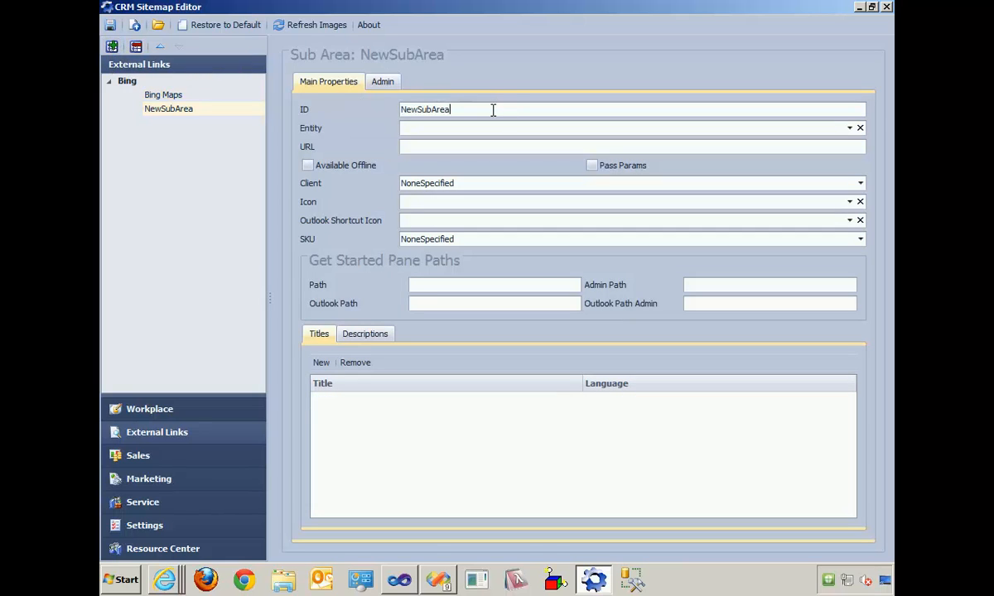
text(Bing Search)
click(442, 147)
text(http://bing.com)
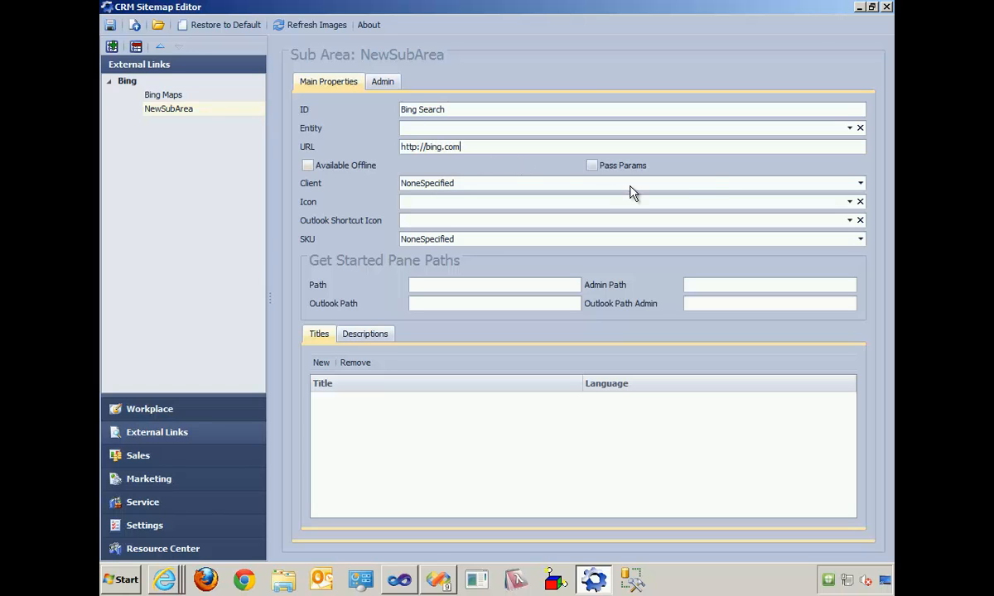
- Add the title "Bing Search" to the new sub area and move it above Bing Maps
click(319, 363)
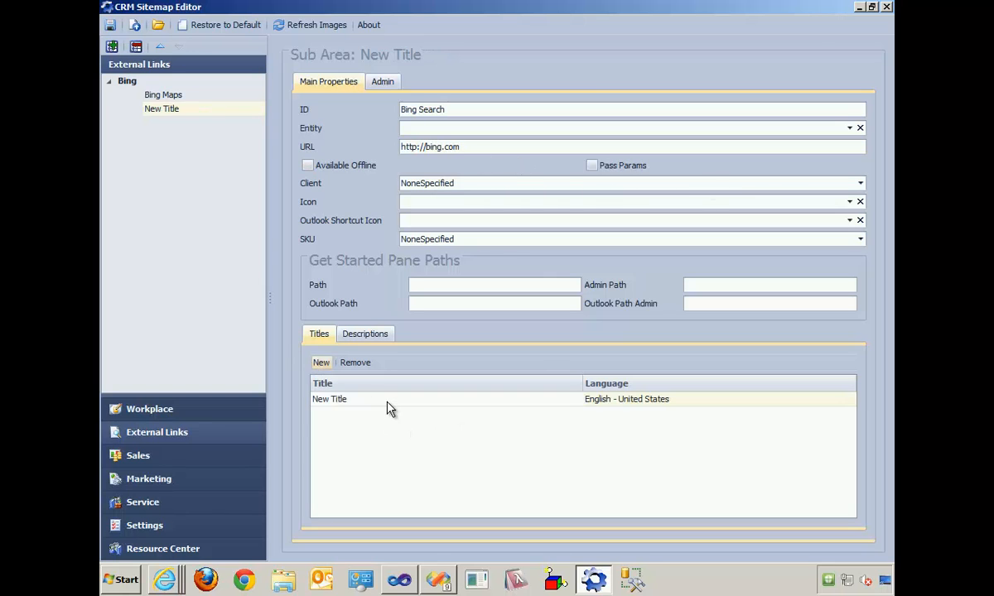
click(388, 400)
text(C User)
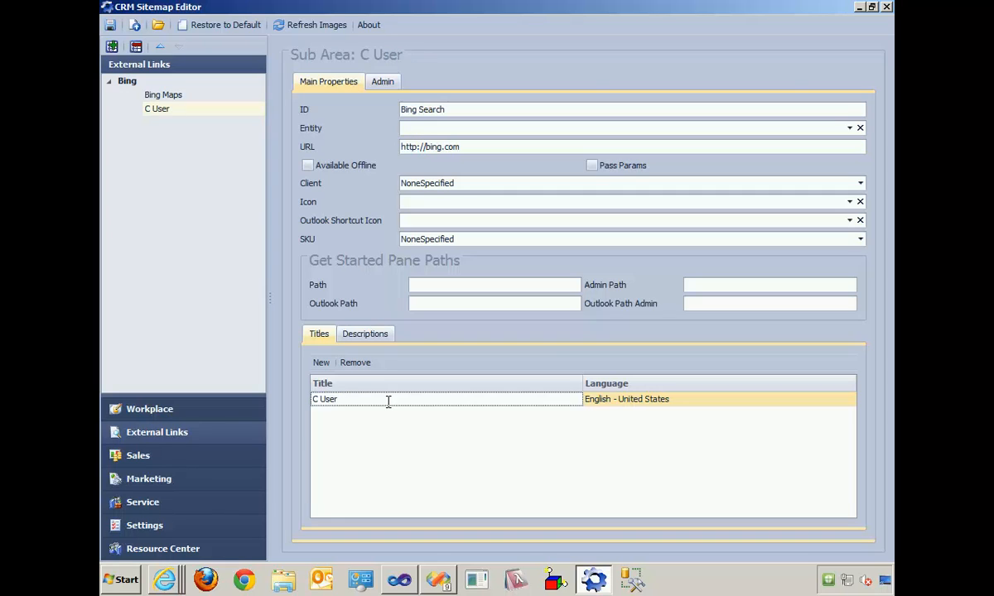
key(ctrl+a)
text(Bing.)
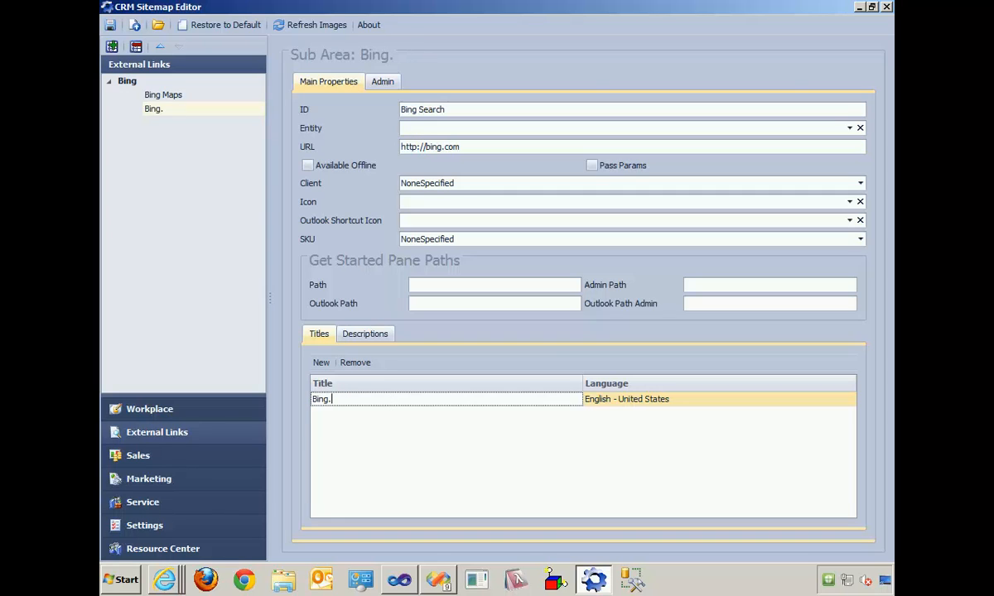
key(BackSpace)
text(Search)
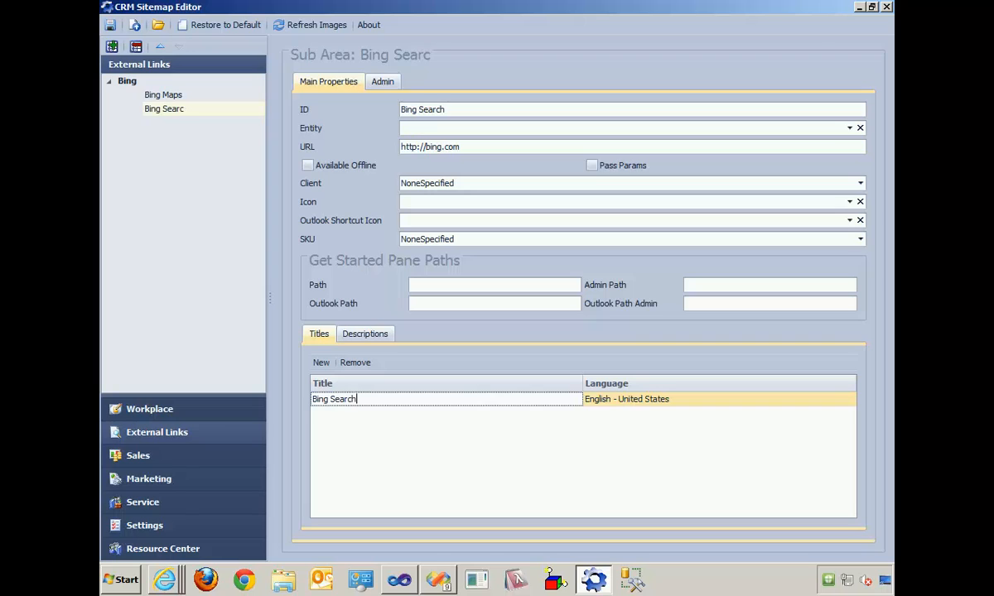
click(166, 108)
click(160, 48)
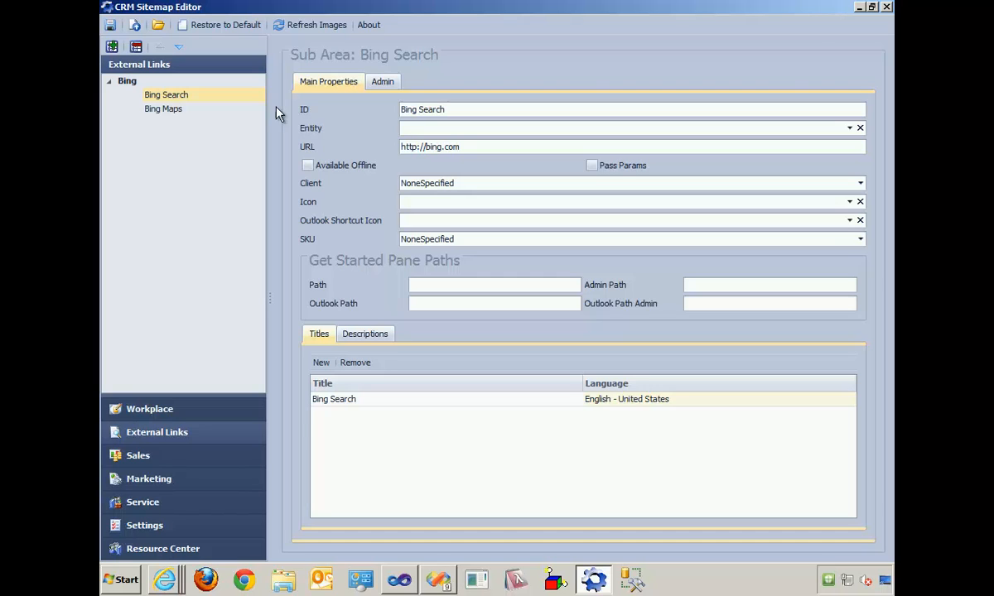
- Change the ID of the Bing Search sub area to BingSearch and publish the site map
click(849, 203)
click(851, 203)
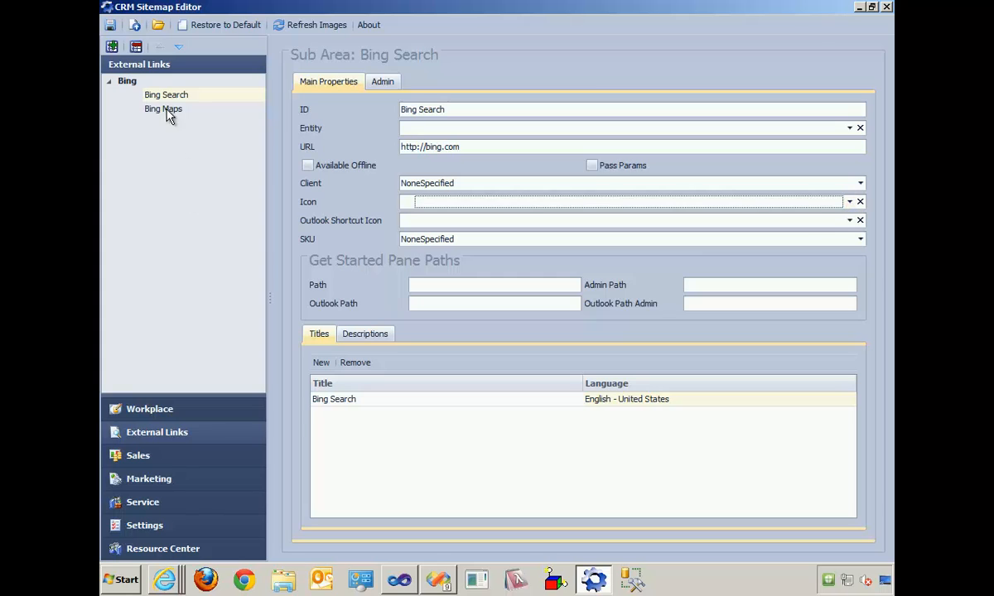
click(133, 26)
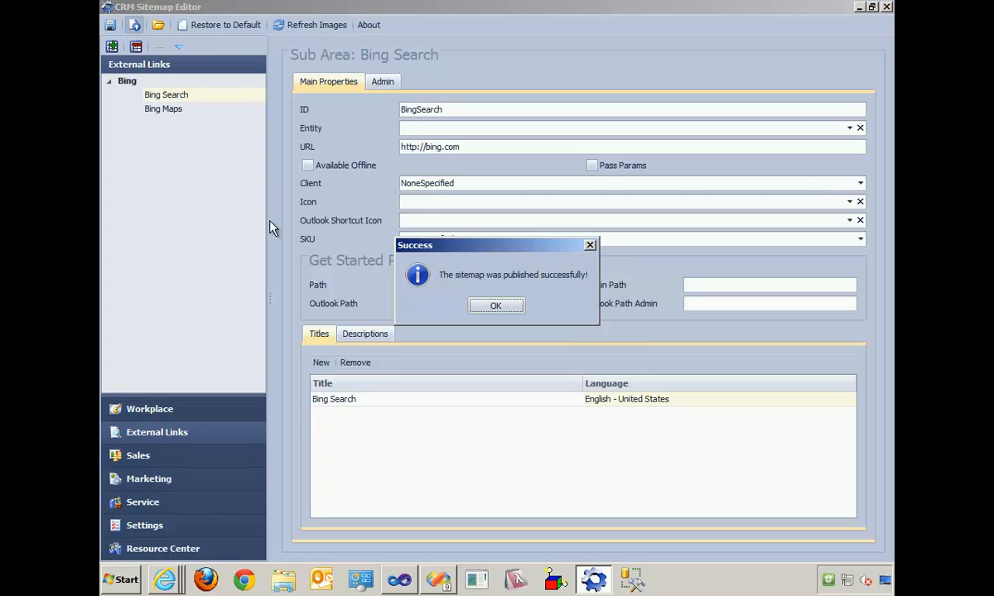
click(498, 308)
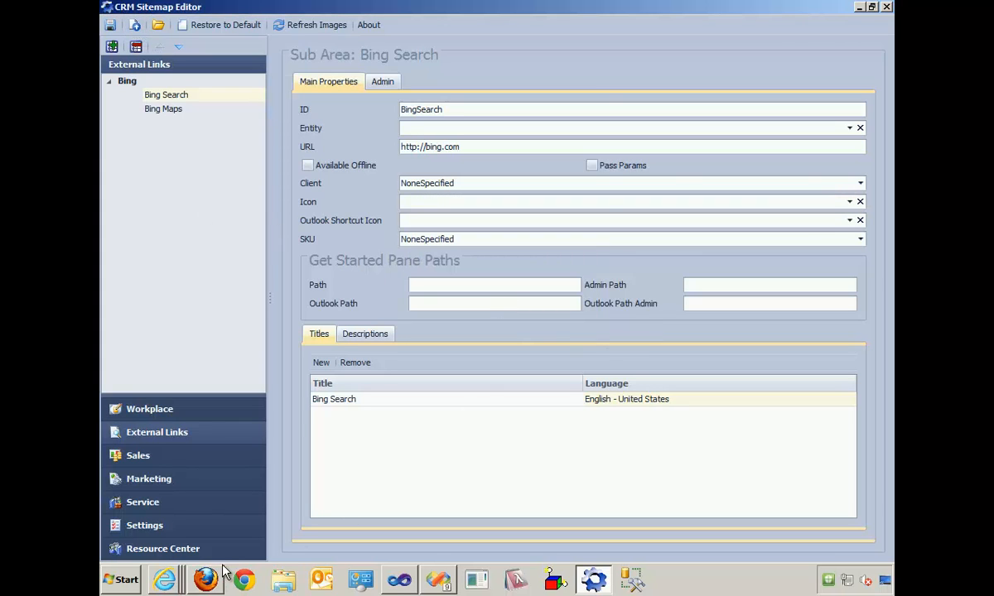
- Switch to Dynamics CRM in Internet Explorer, reload the main page and check the Bing Search and Bing Maps links under External Links
key(alt+Tab)
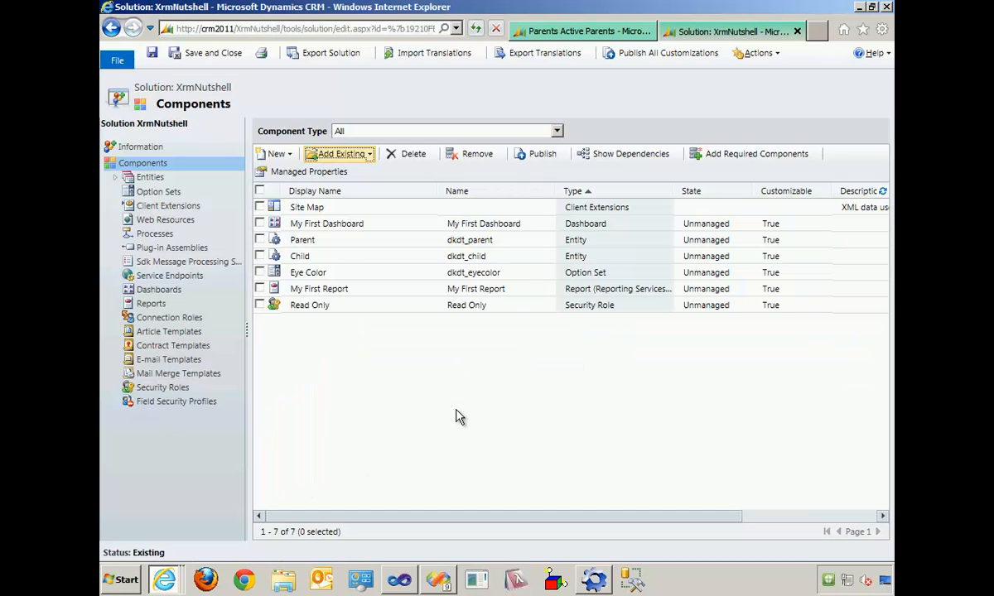
click(571, 32)
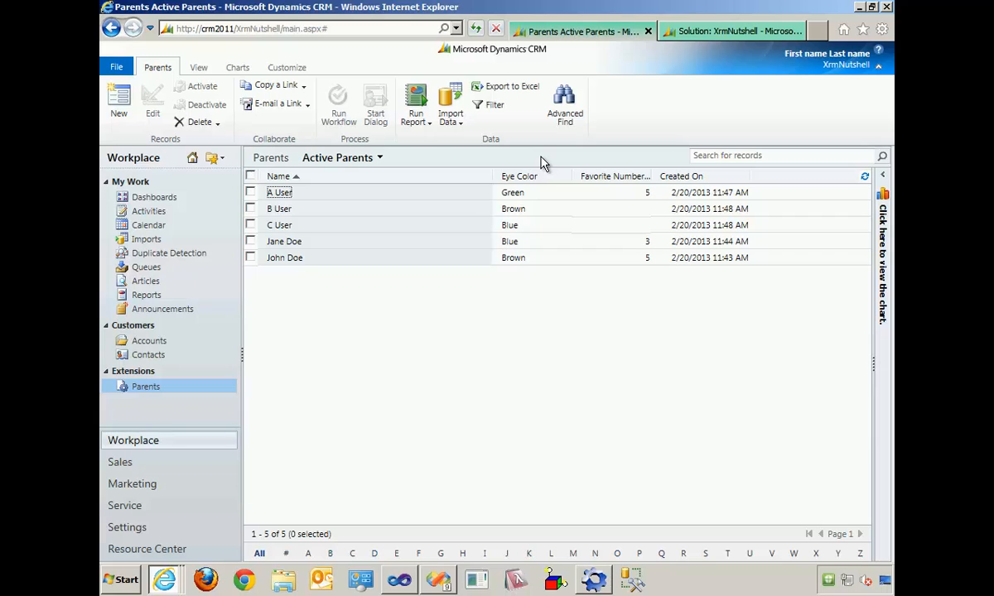
key(F5)
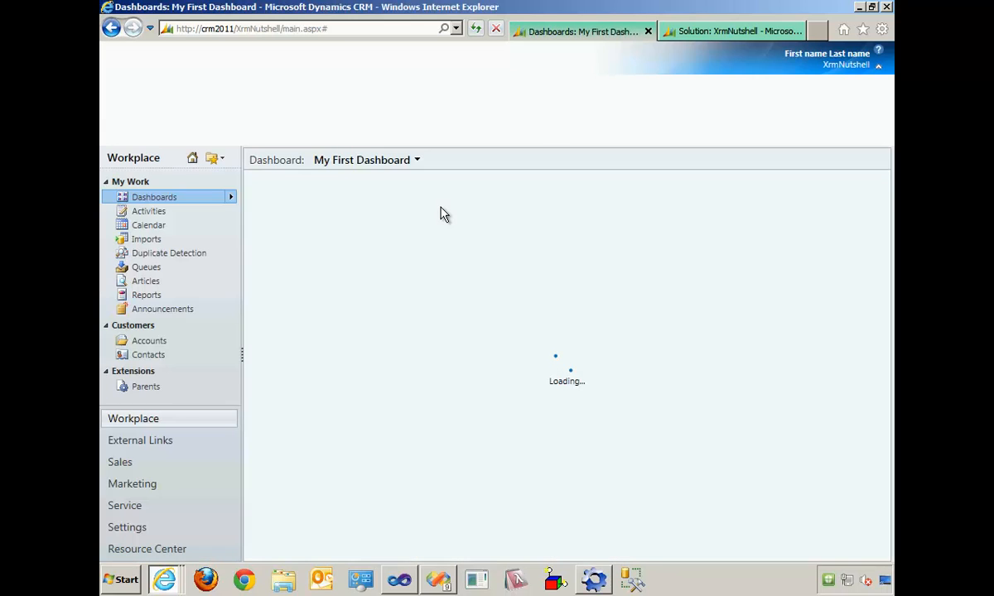
click(167, 444)
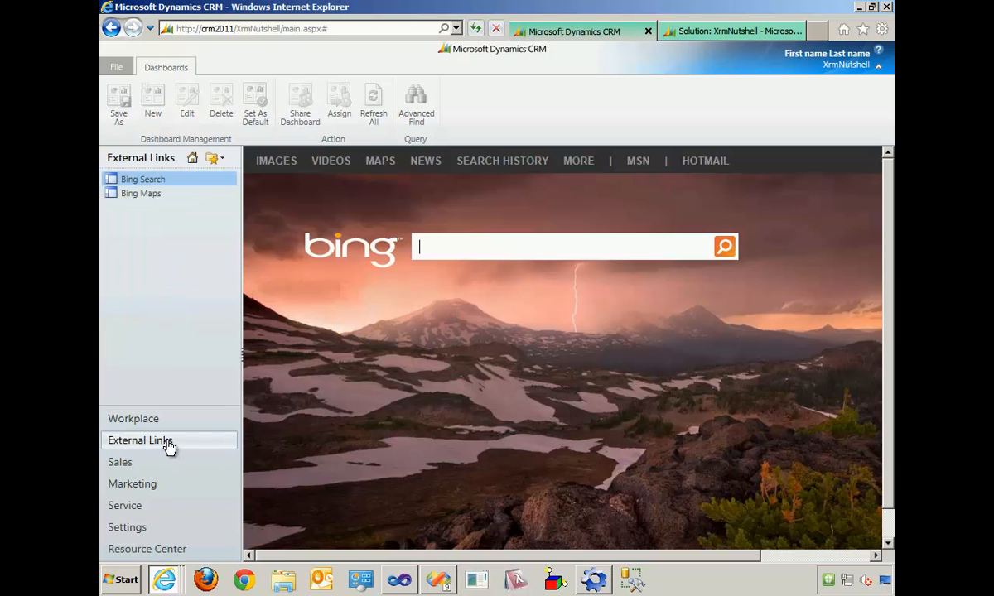
click(149, 194)
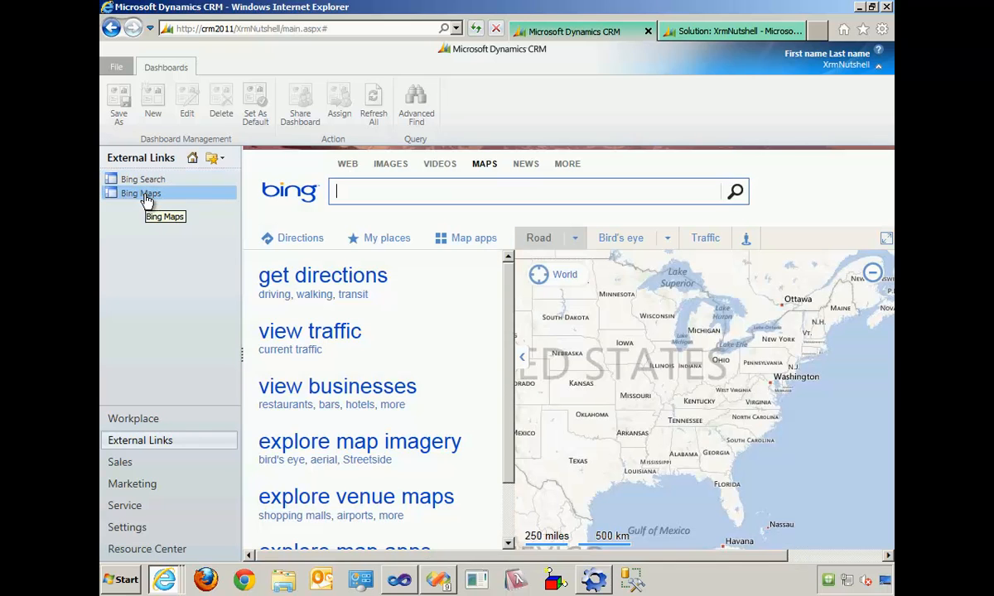
- Reload the test user's CRM window, check its External Links area including Bing Maps, and return to the Workplace dashboard
key(alt+Tab)
key(alt+Tab)
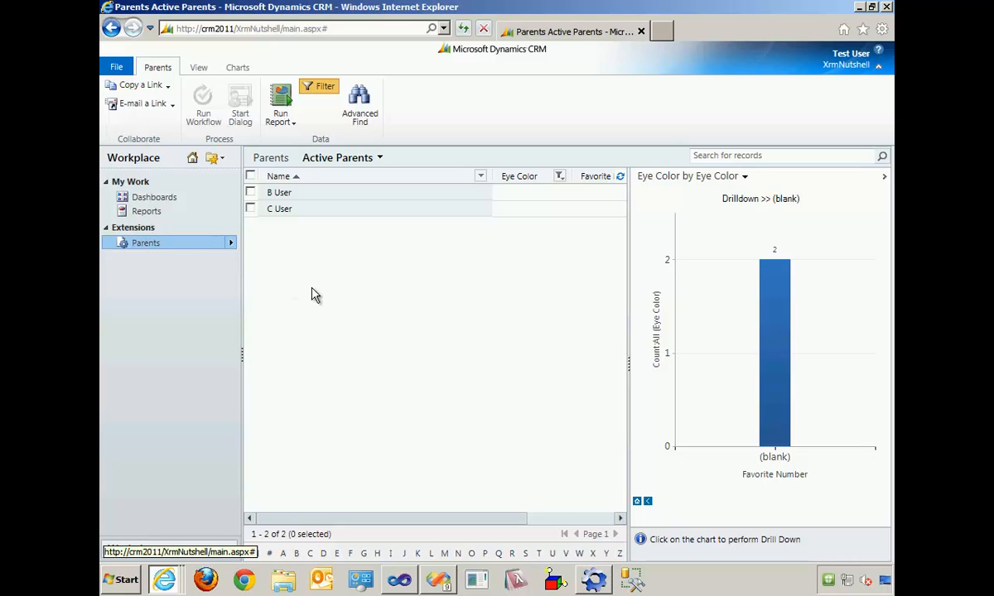
click(464, 31)
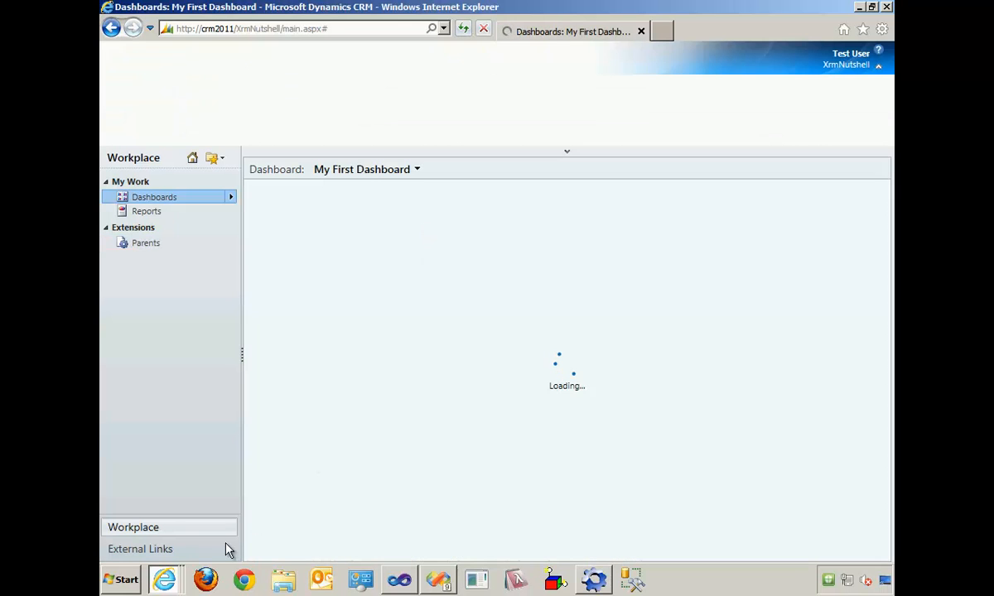
click(161, 555)
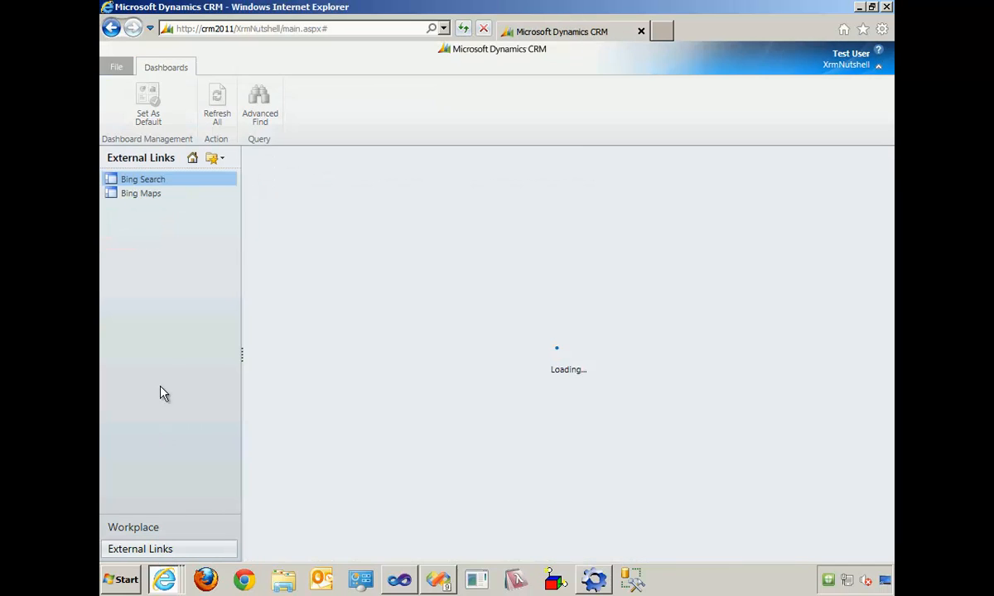
click(145, 193)
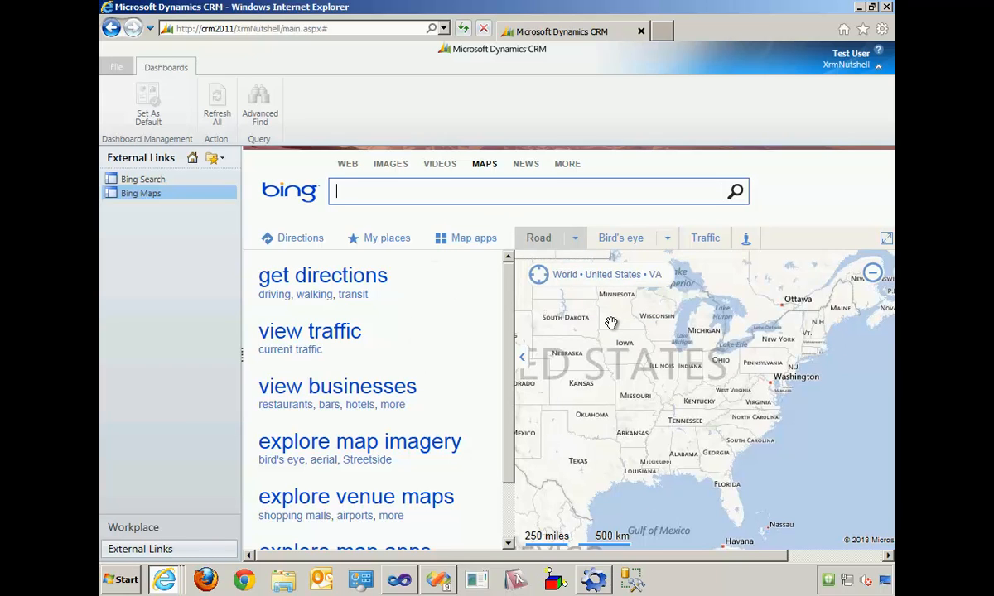
click(160, 530)
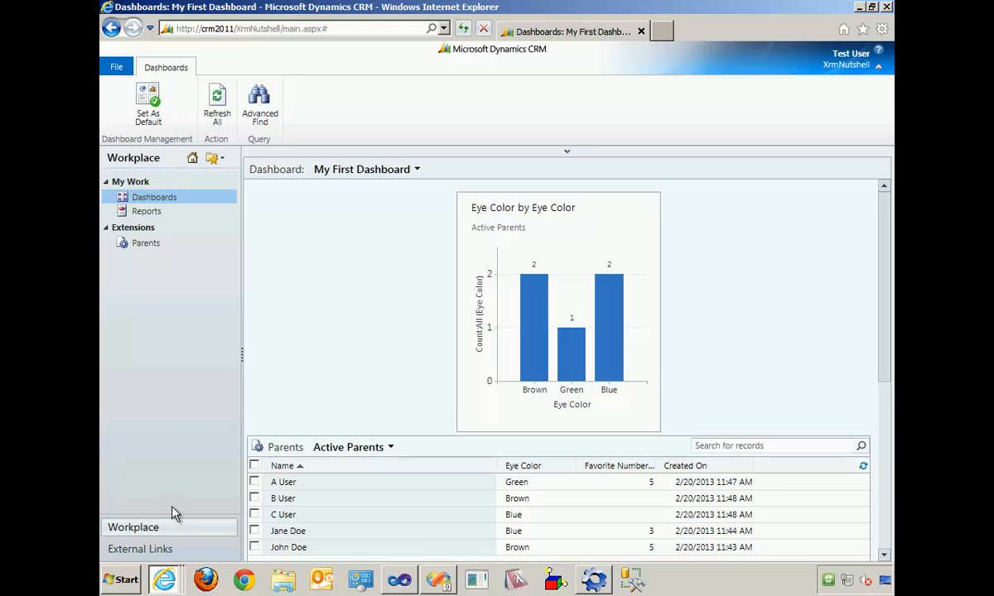
- Return to the administrator's CRM window and open the first record in the Active Parents list of the Workplace
click(175, 586)
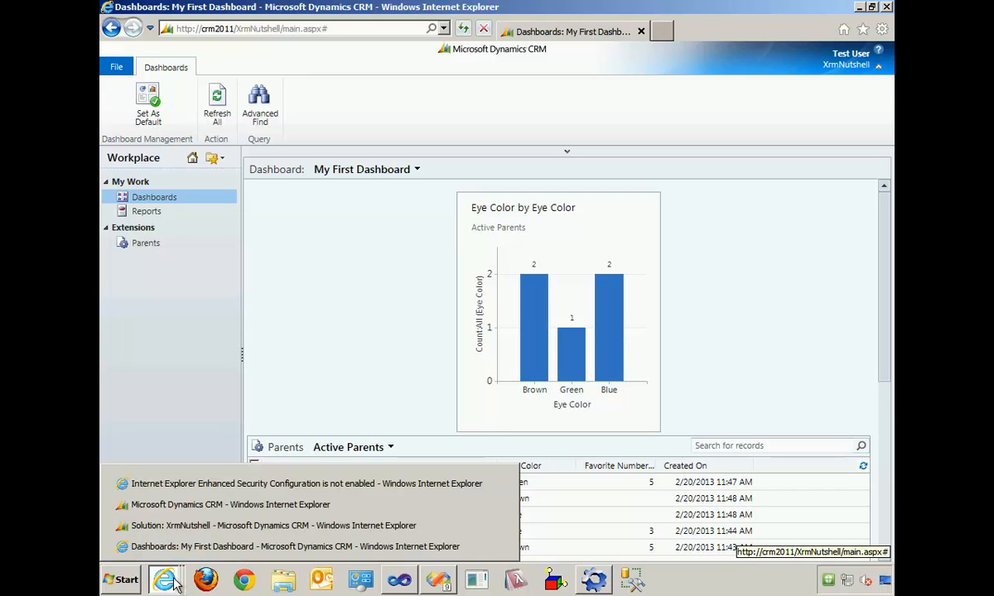
click(187, 505)
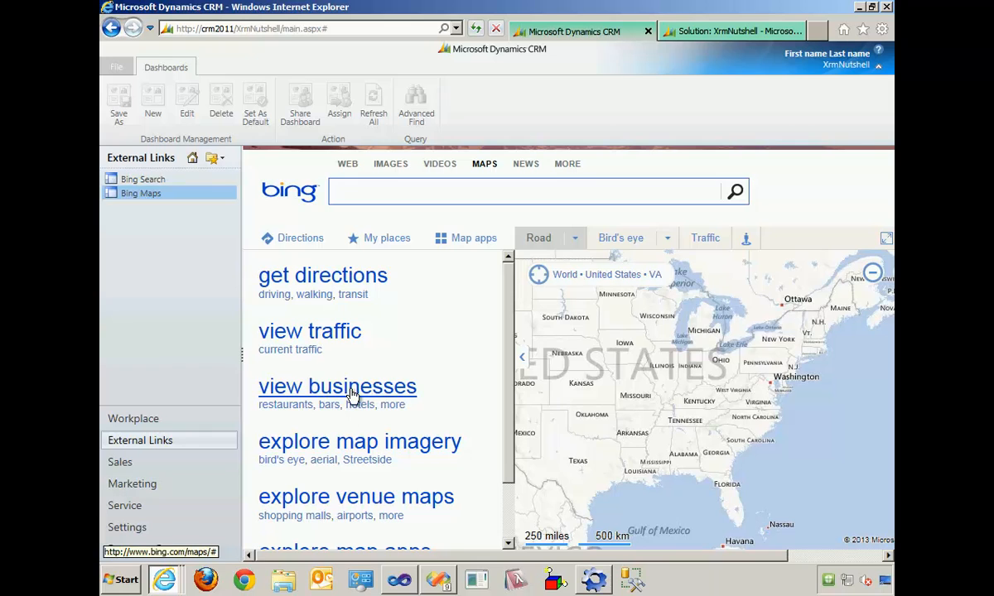
click(120, 418)
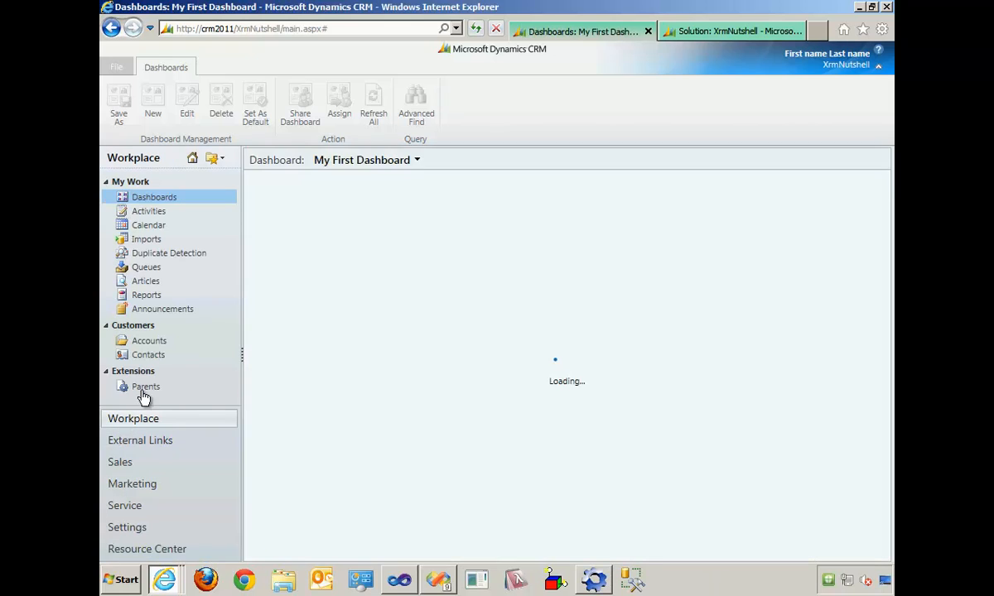
click(145, 388)
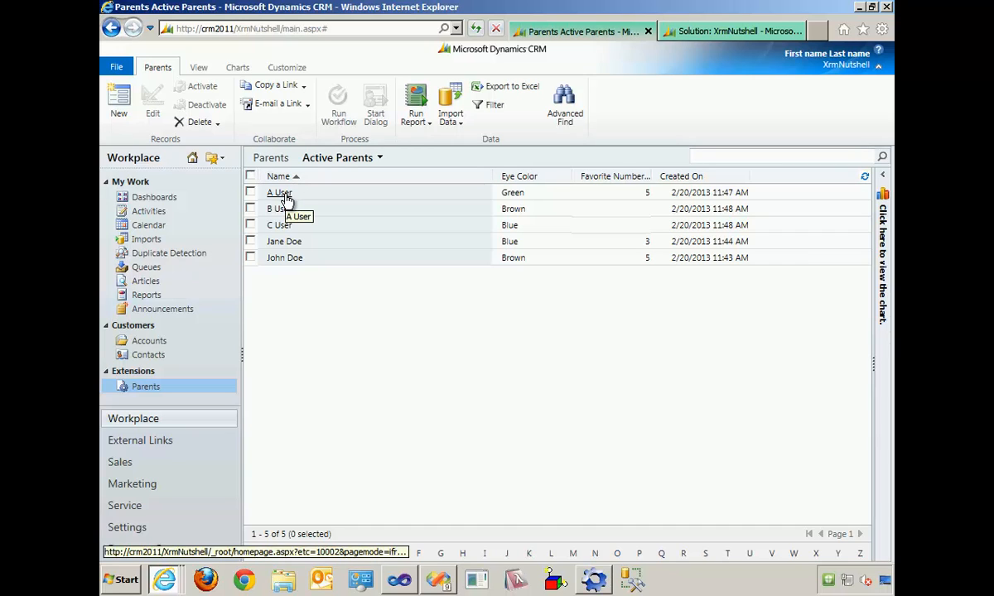
click(285, 195)
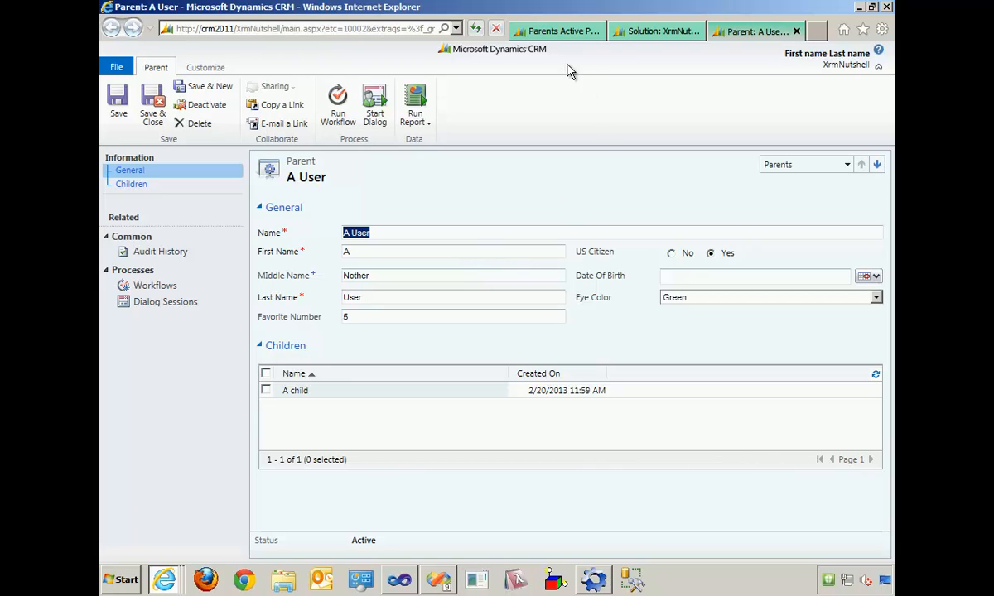
- Open the XrmNutshell solution in Ribbon Workbench, launched from the Solutions list in the CRM settings
click(588, 35)
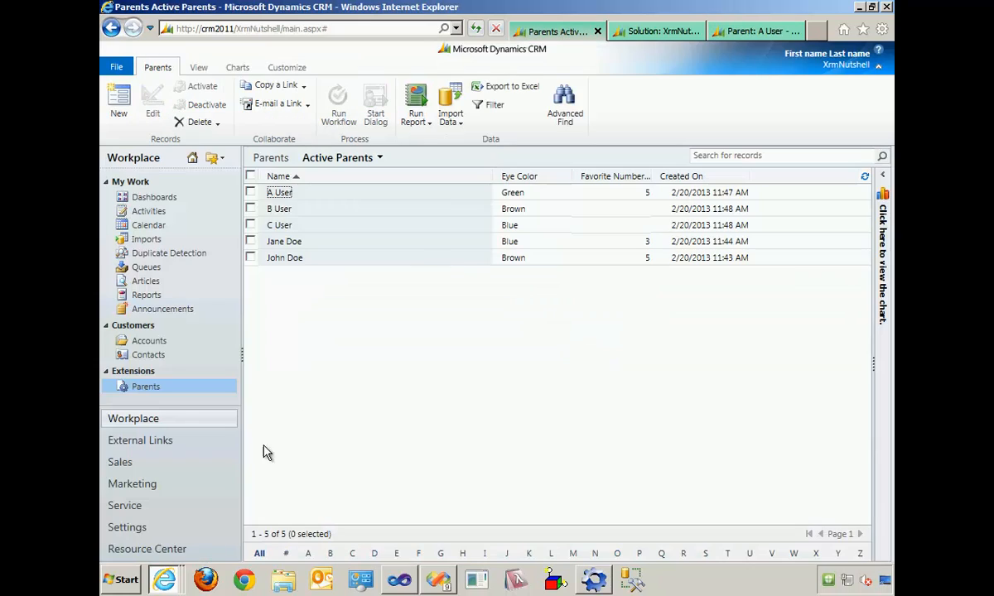
click(132, 530)
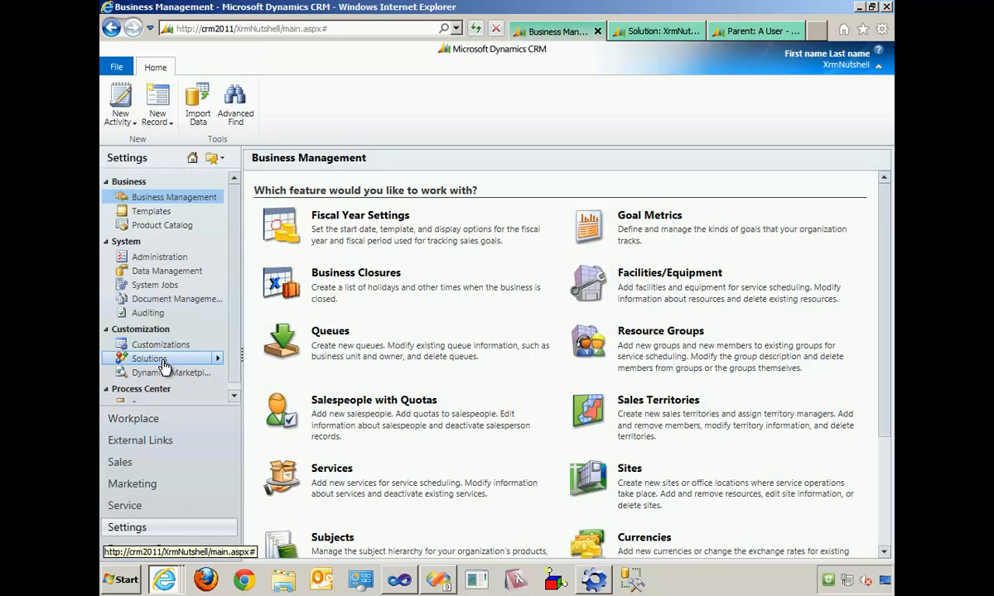
click(158, 358)
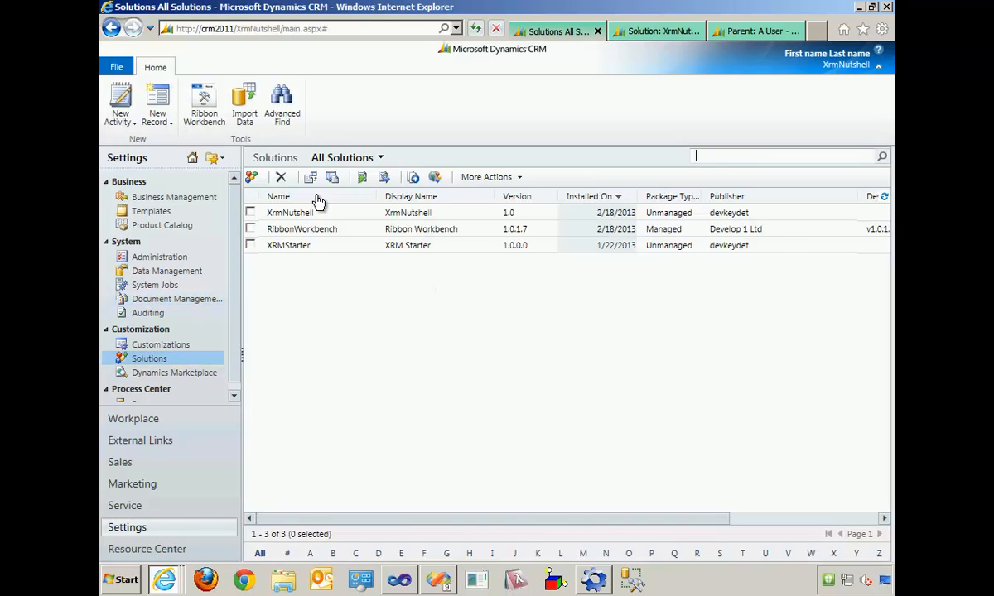
click(205, 100)
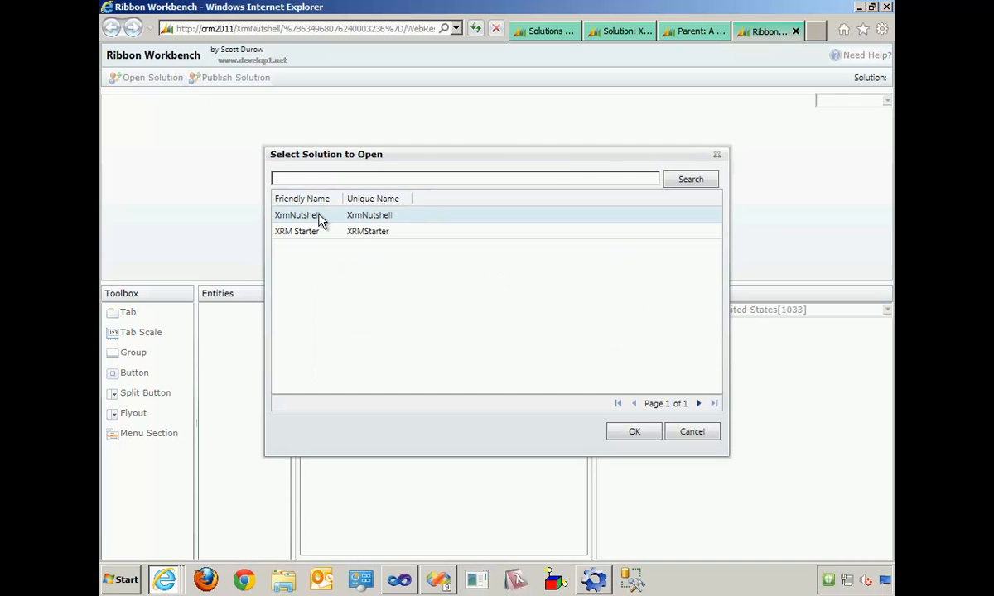
click(410, 222)
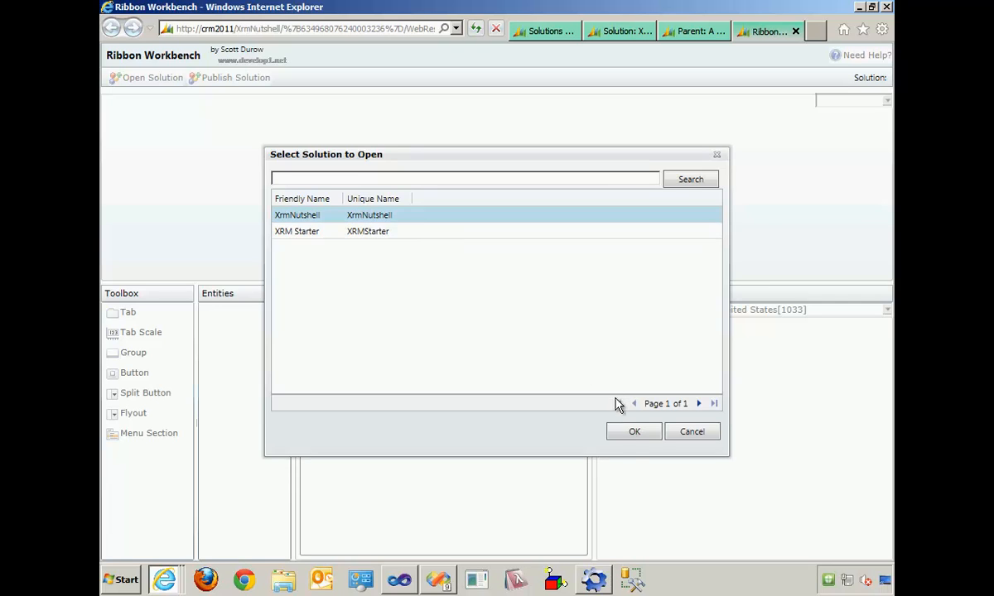
click(640, 434)
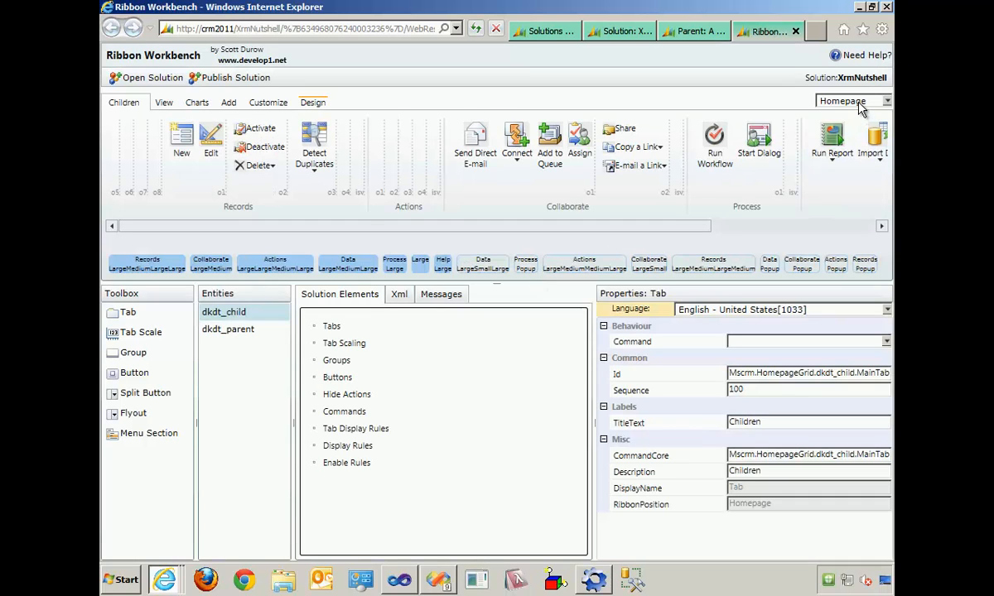
- Try adding a button beside Close in the Actions group of the dkdt_parent form ribbon, and close Ribbon Workbench and the parent record
click(233, 329)
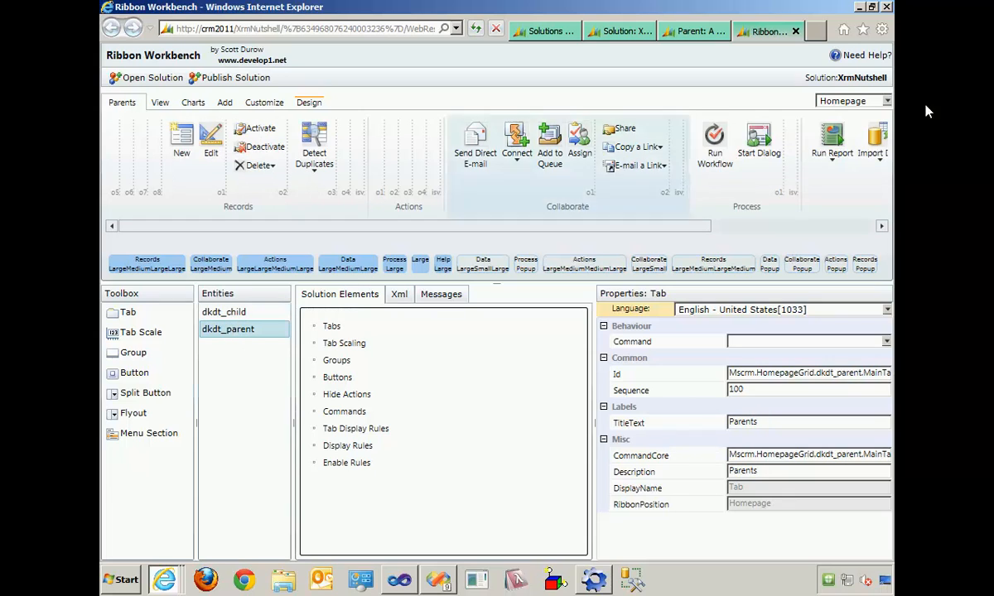
click(886, 101)
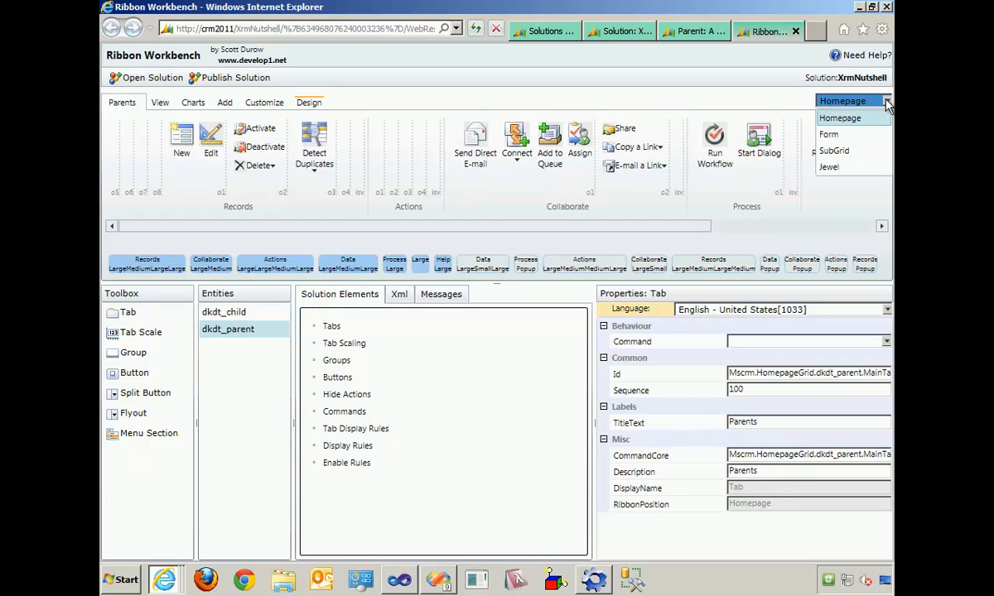
click(833, 138)
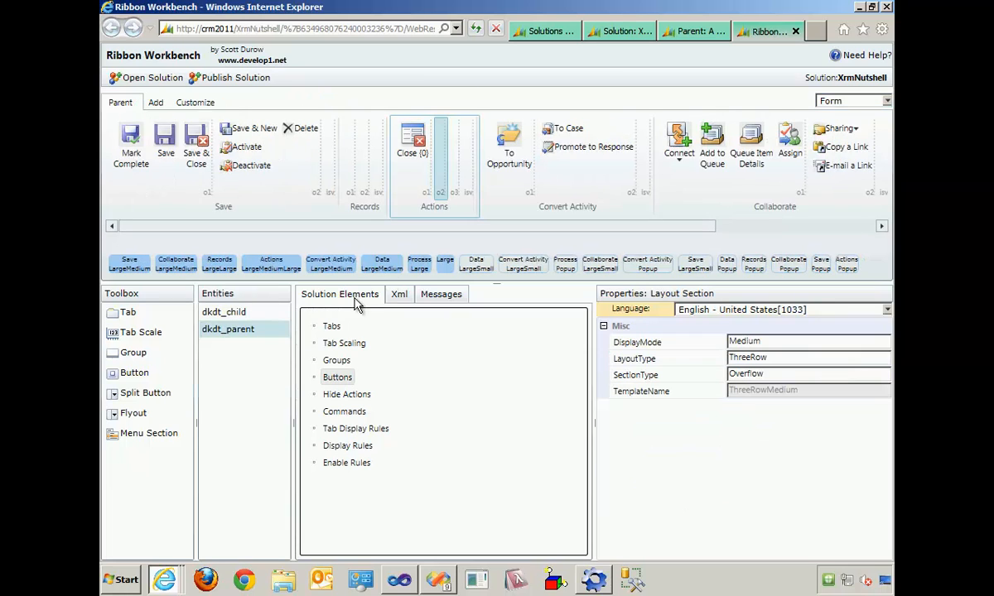
click(139, 381)
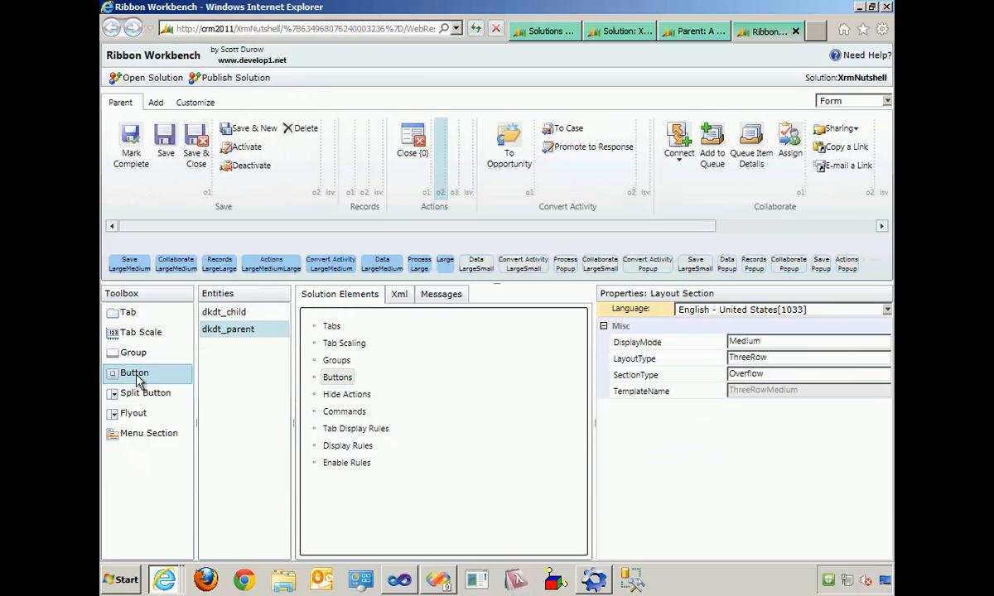
drag(139, 380, 433, 171)
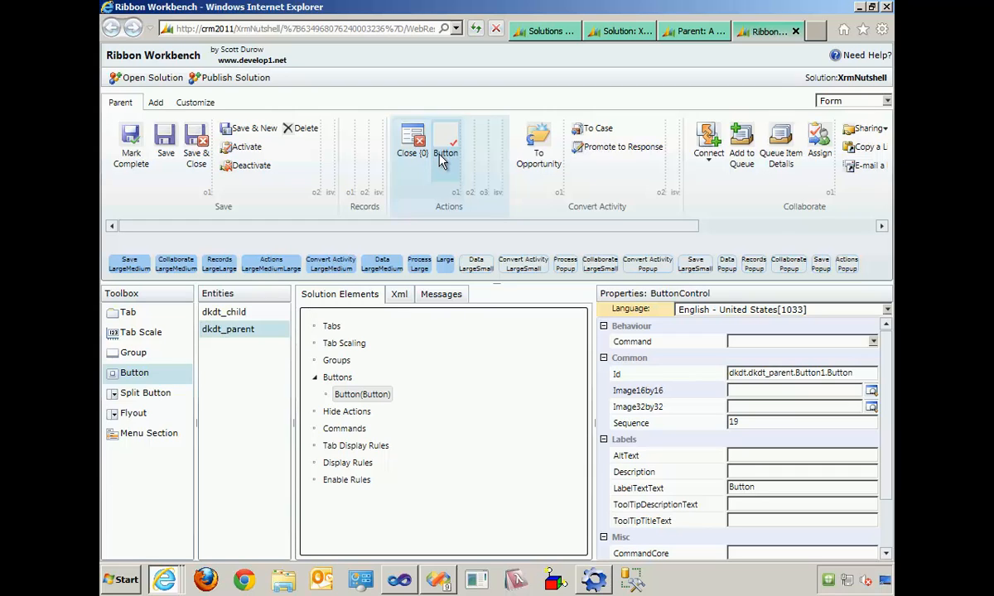
click(795, 32)
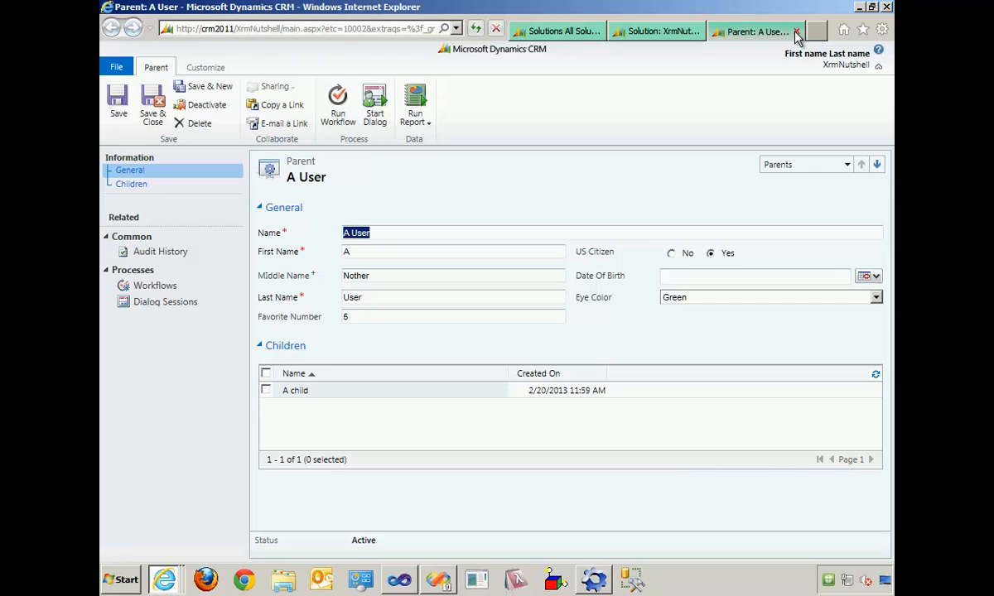
click(795, 31)
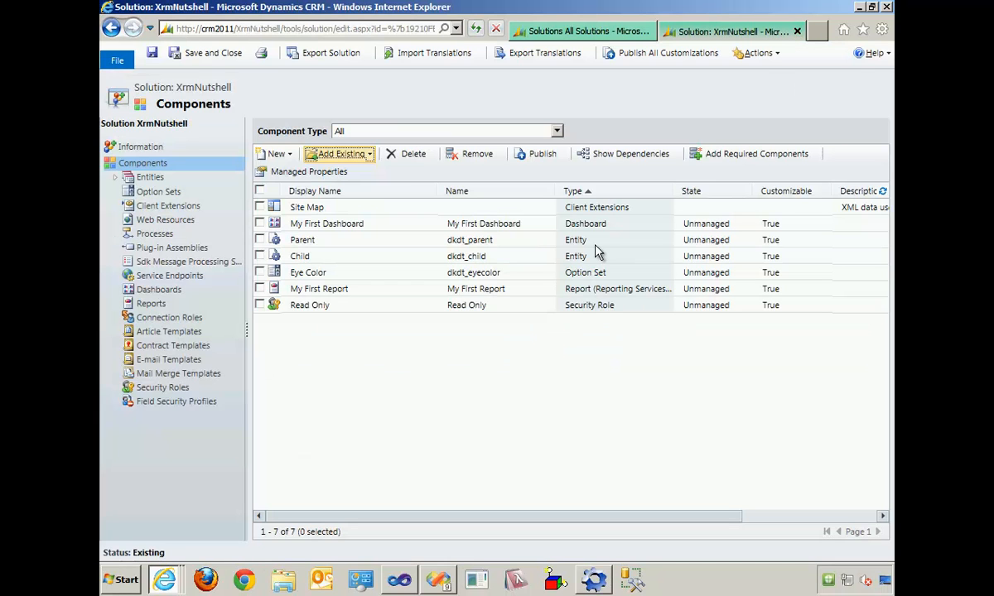
- Create a blank process named My First Workflow in the XrmNutshell solution, with entity Parent and category Workflow
click(170, 236)
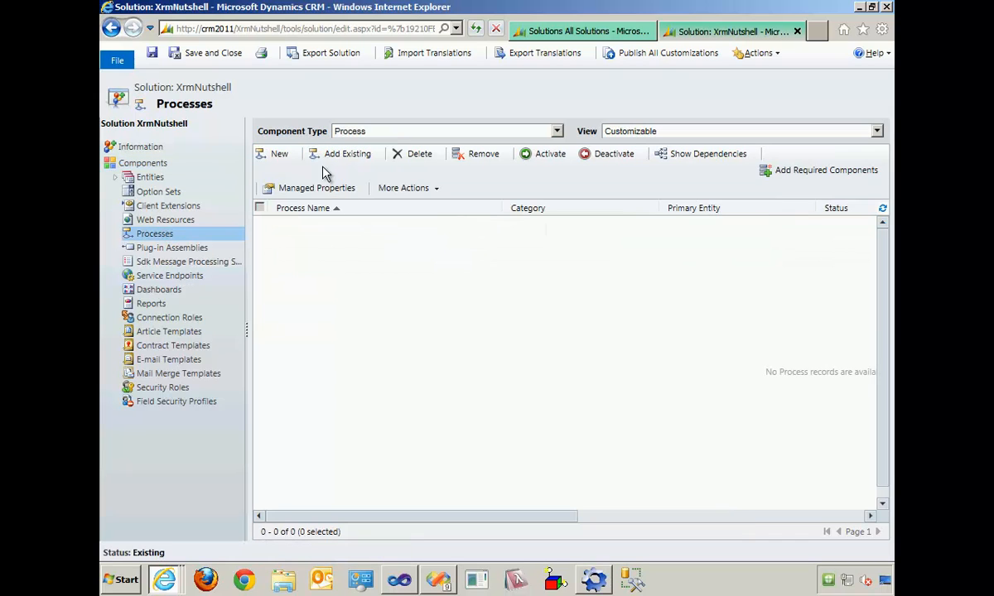
click(280, 155)
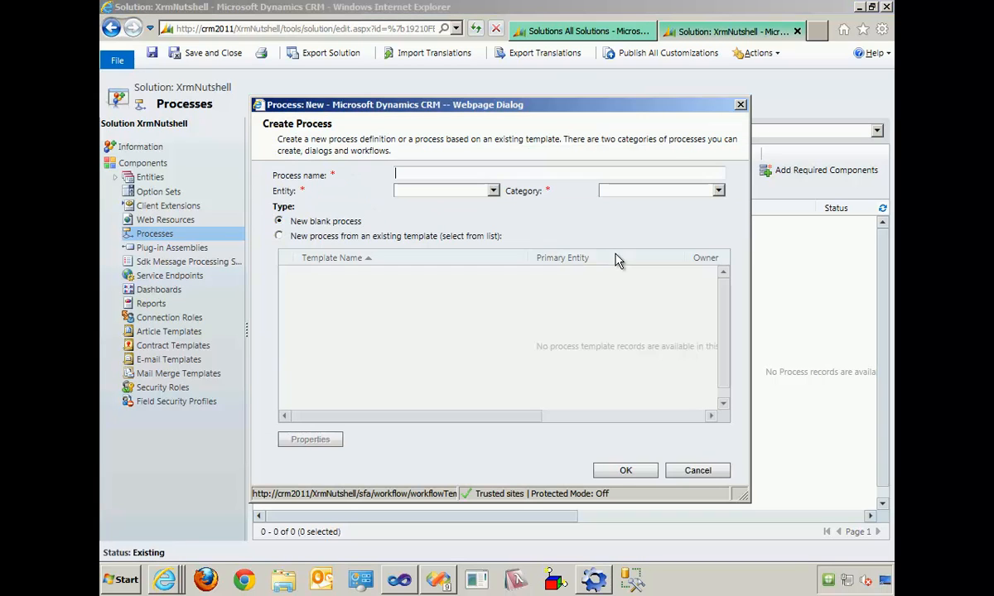
click(626, 195)
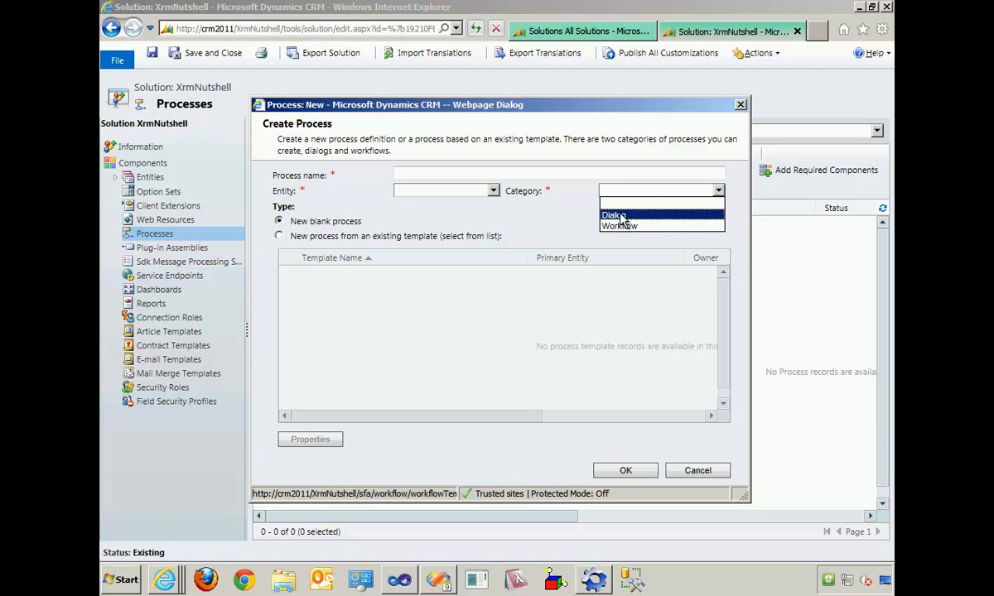
click(445, 191)
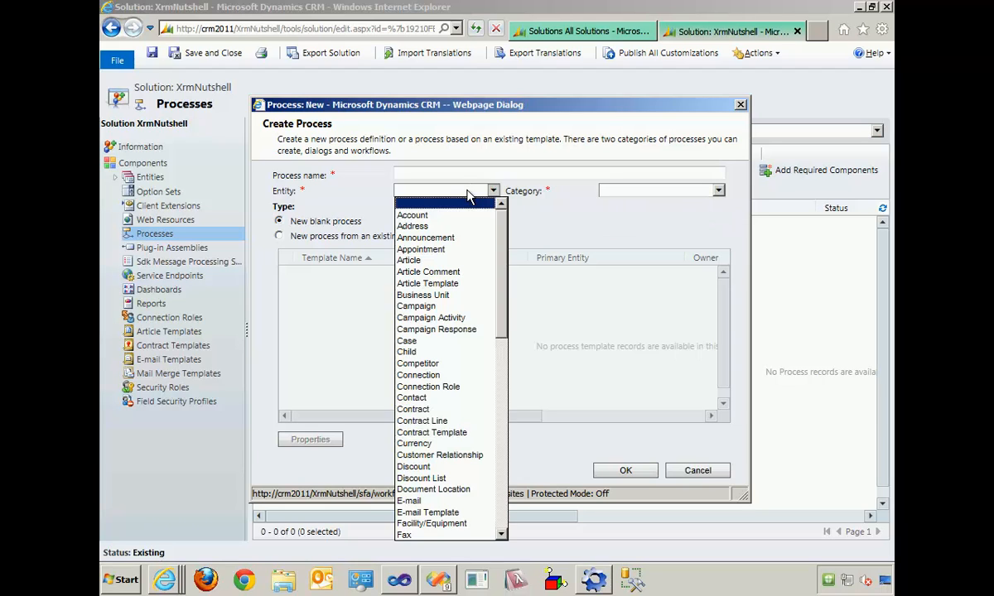
click(501, 435)
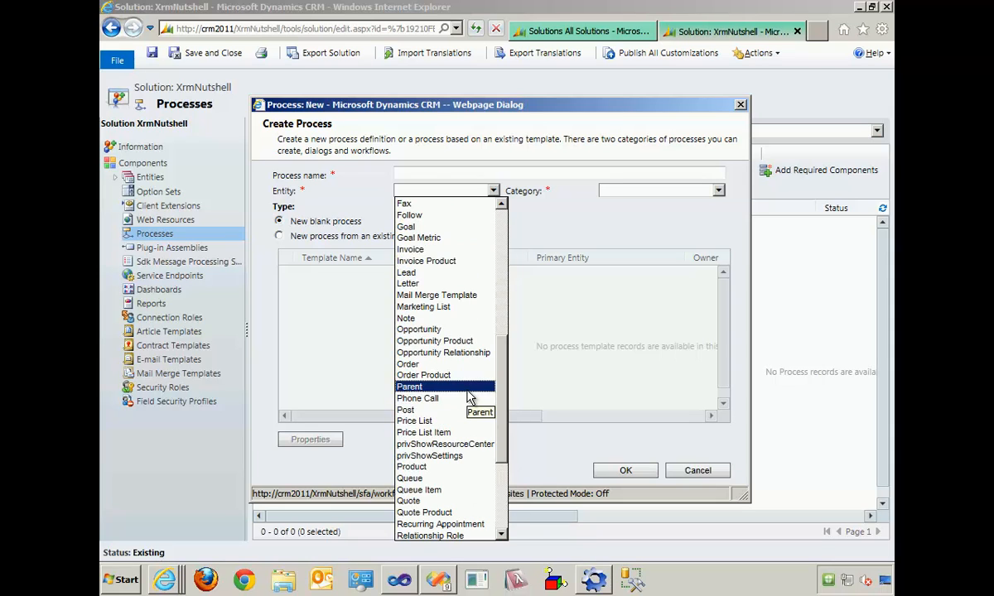
click(470, 398)
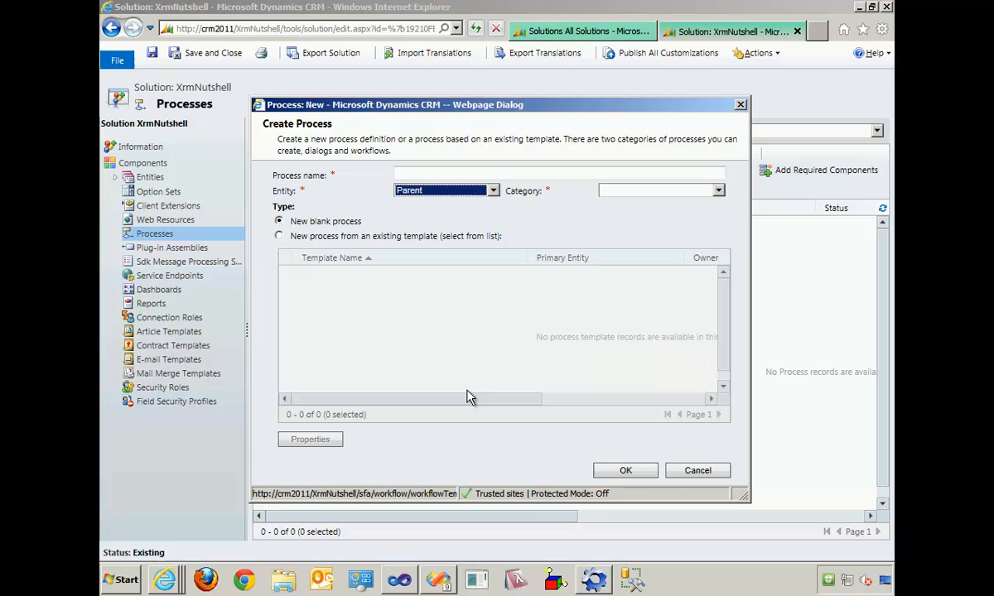
click(413, 172)
text(My F)
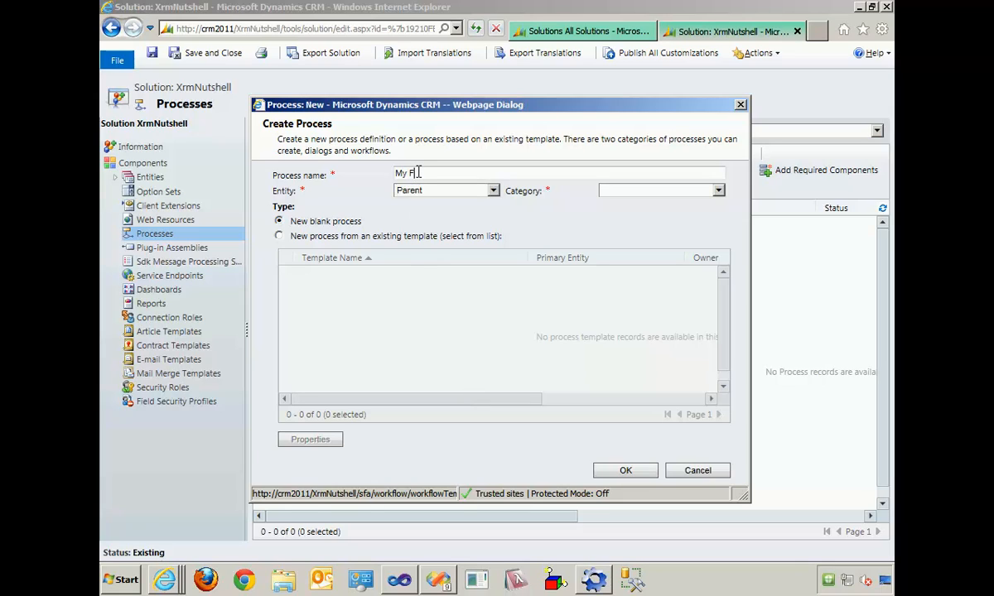
text(irst Workflow)
click(676, 190)
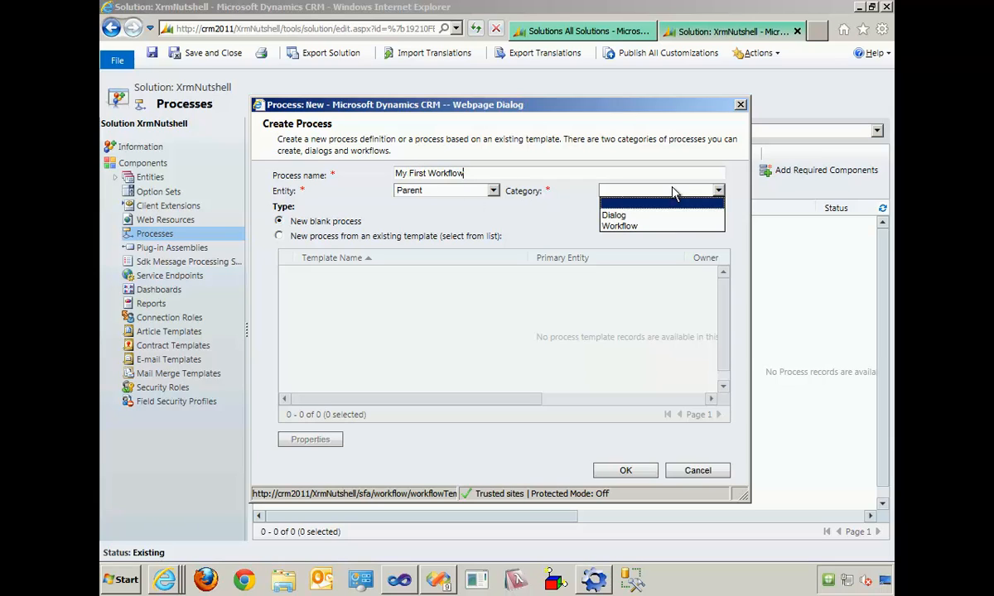
click(662, 226)
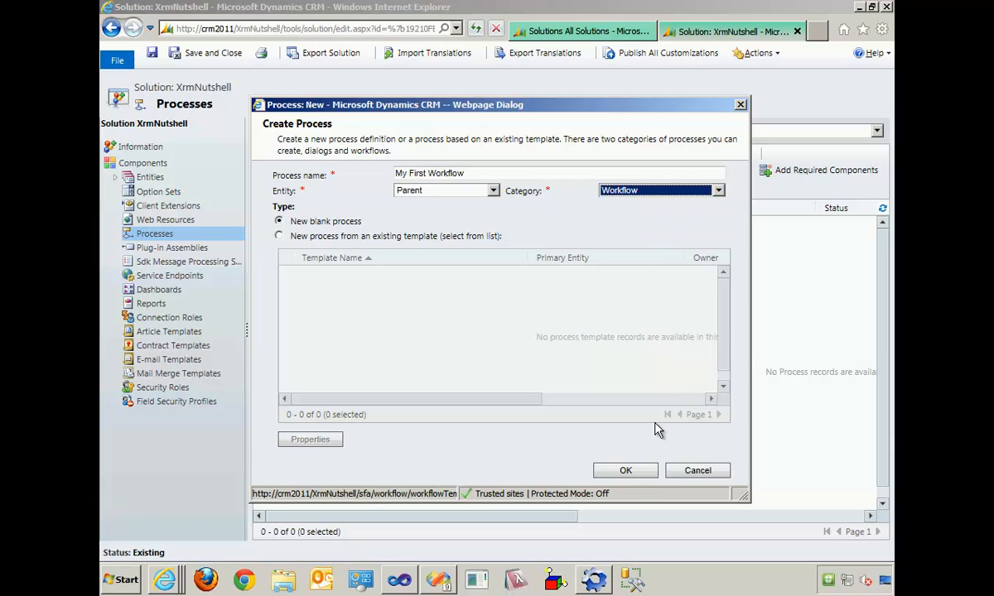
click(627, 472)
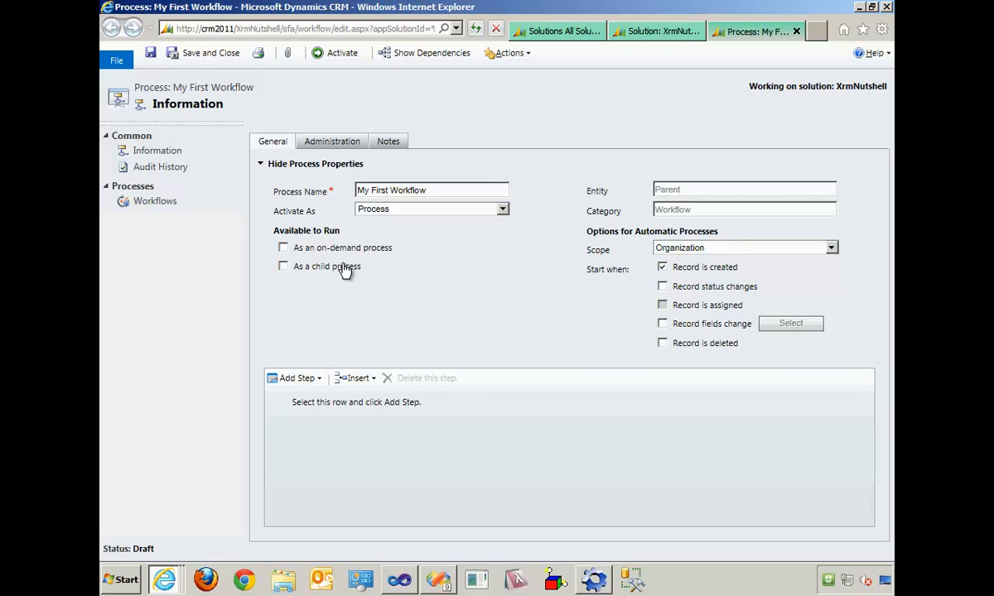
- Try the Record fields change trigger, look through its selectable fields without choosing any, and restore Record is created as the trigger
click(702, 271)
click(689, 329)
click(787, 327)
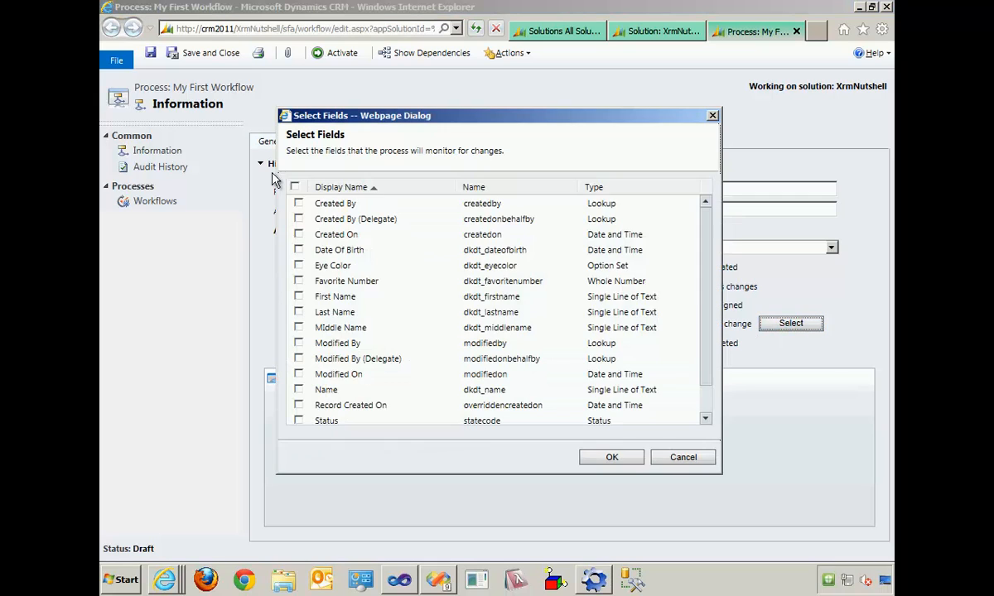
click(681, 457)
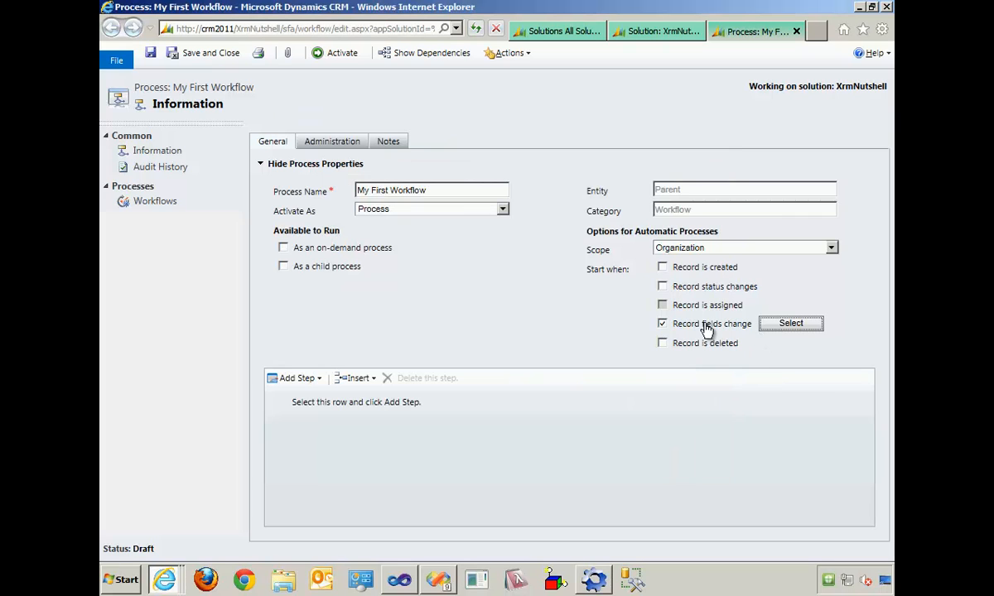
click(684, 272)
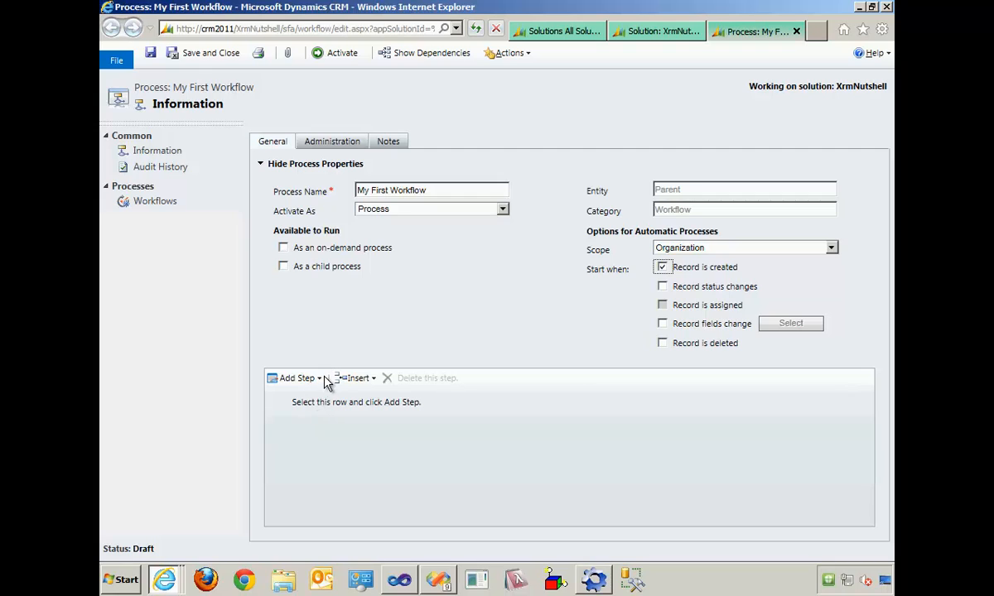
- Collapse the process properties, add a Check Condition step to the workflow and open its condition for editing
click(264, 166)
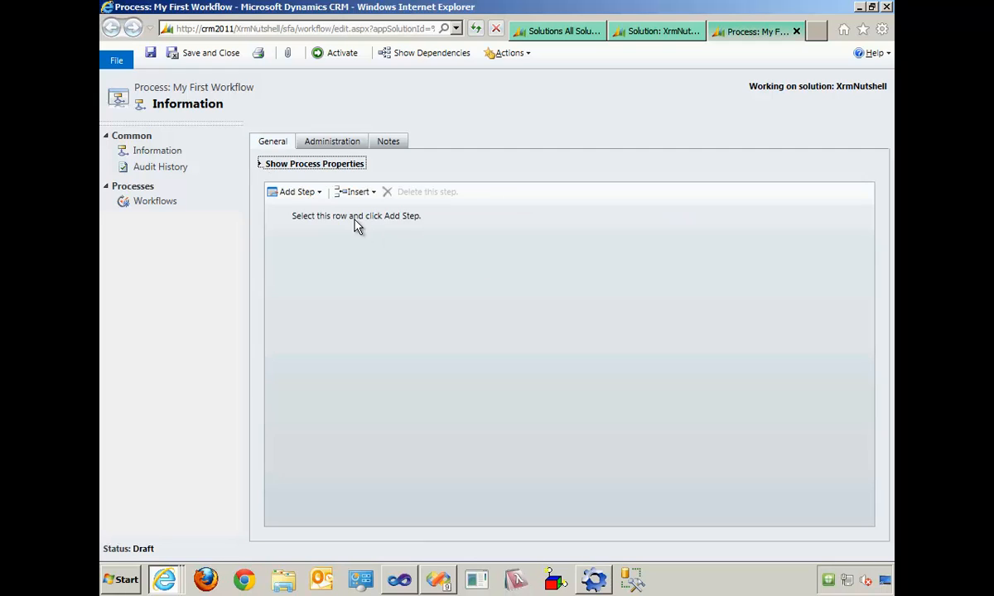
click(315, 192)
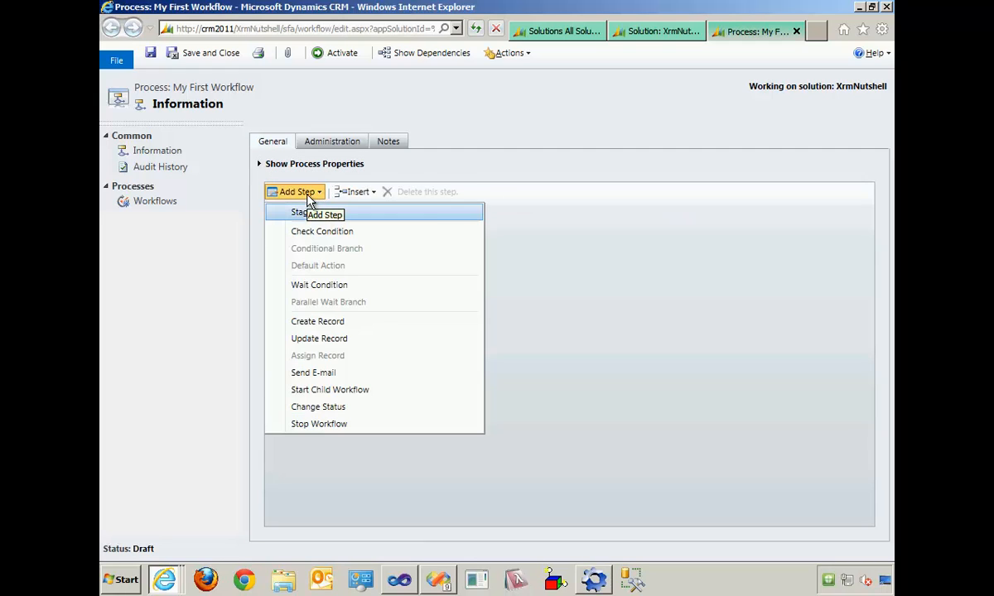
click(448, 233)
click(339, 242)
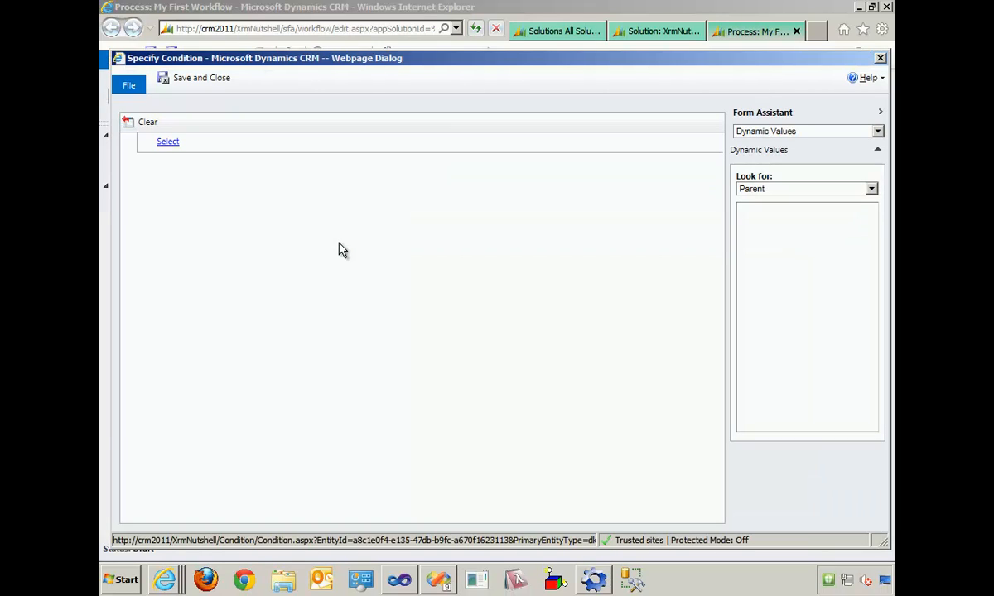
- Base the condition on the Parent entity's Eye Color field with the Equals operator
click(217, 143)
click(217, 142)
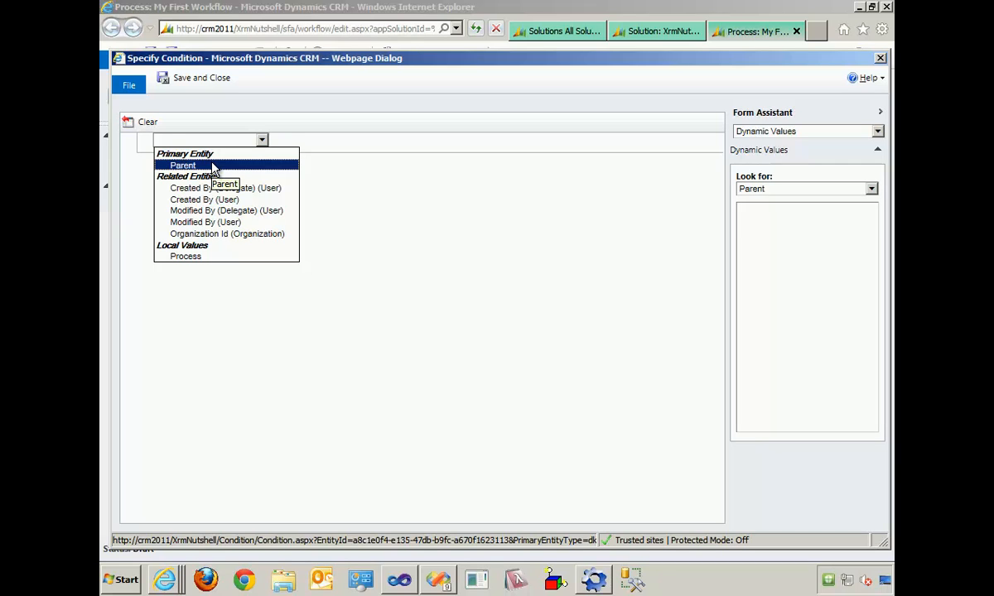
click(214, 165)
click(285, 143)
click(290, 144)
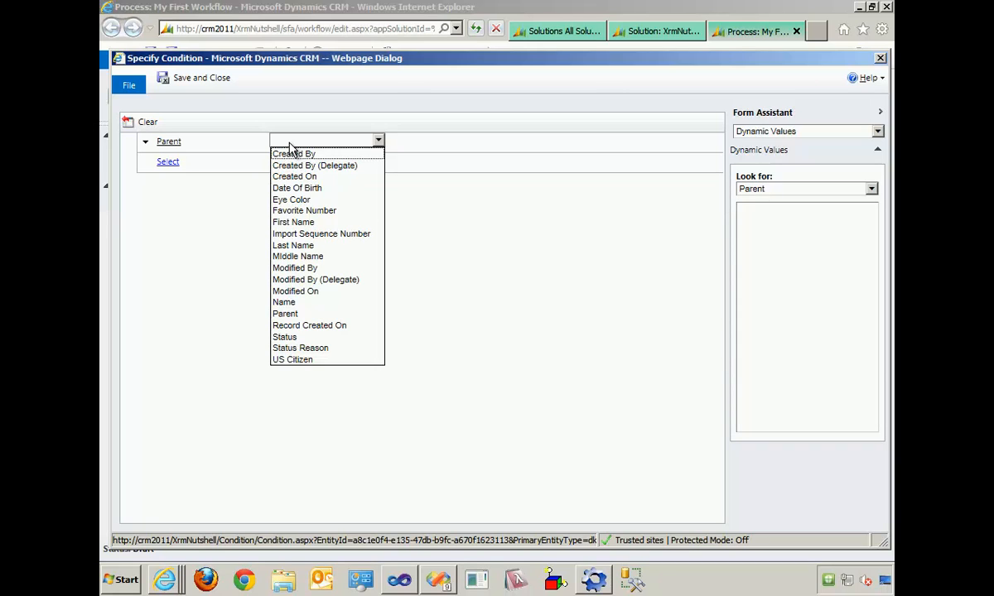
click(291, 199)
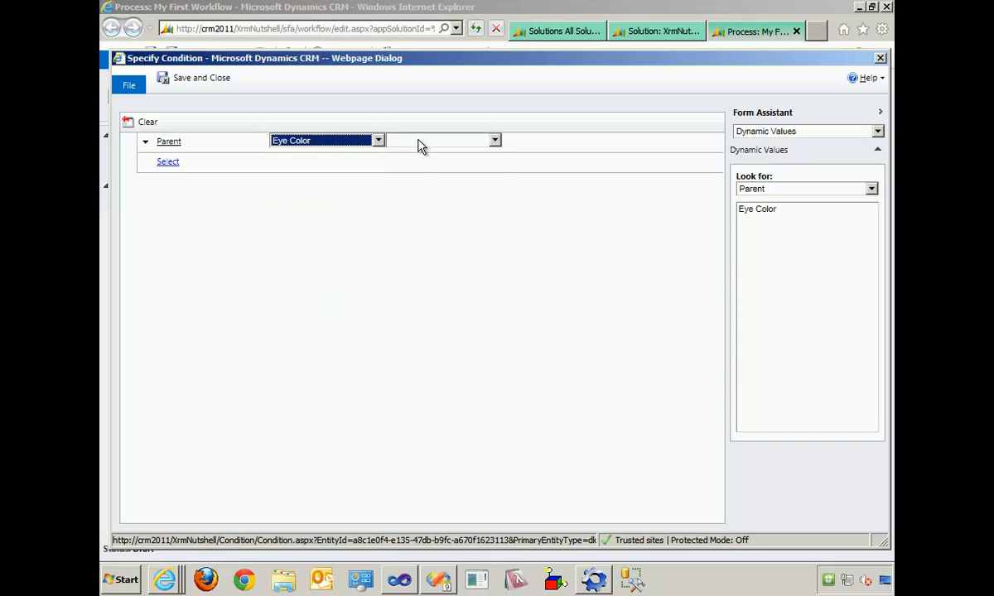
click(421, 142)
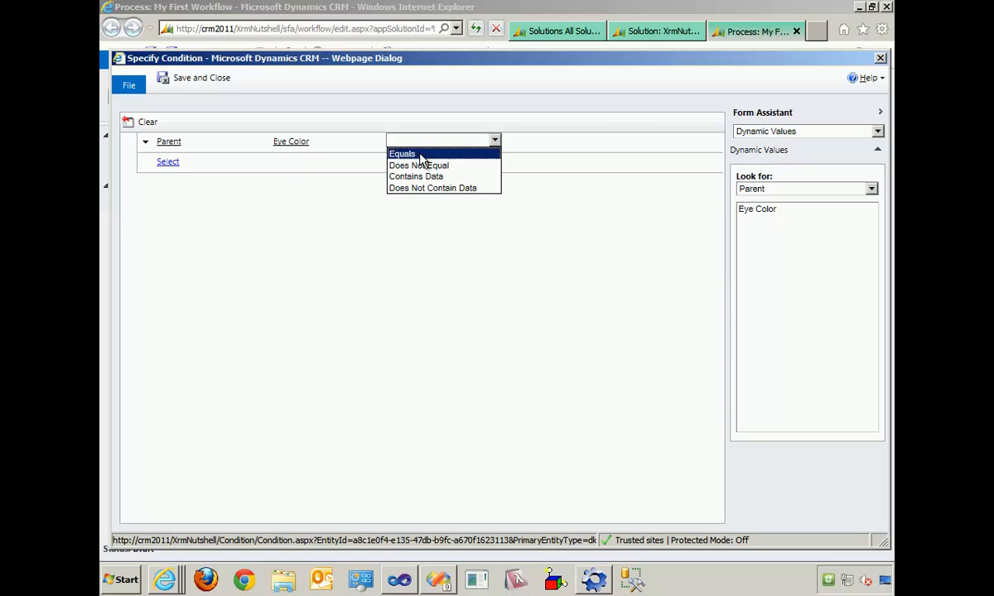
click(402, 154)
- Set the condition's comparison value to Green, and save and close the condition
click(607, 141)
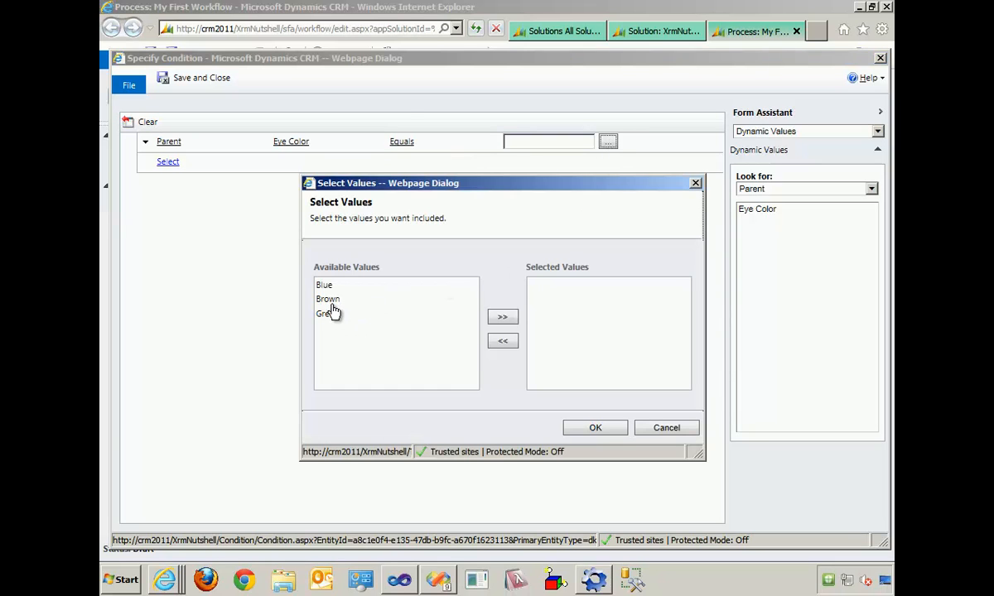
click(331, 315)
click(503, 318)
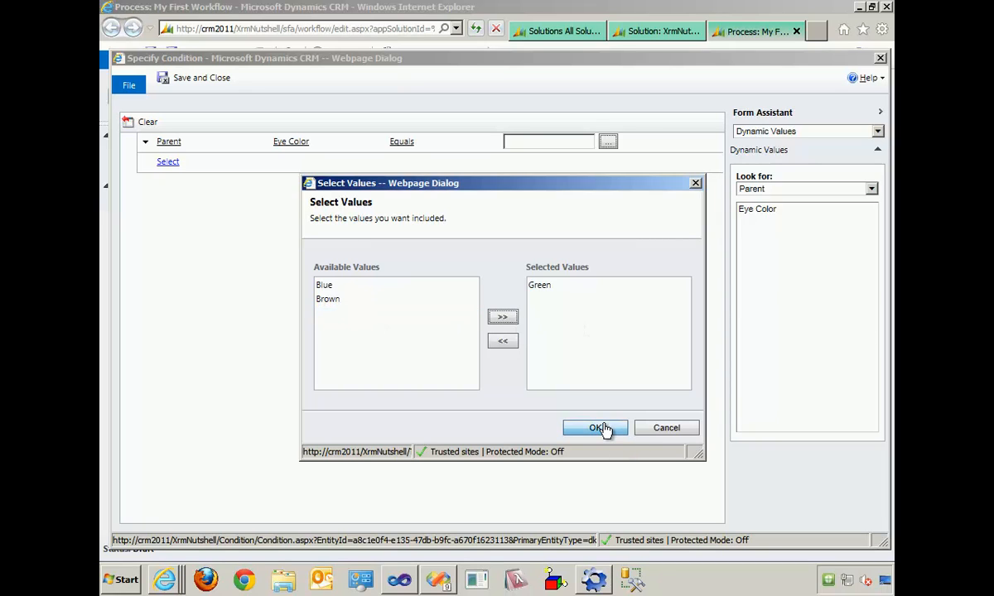
click(603, 429)
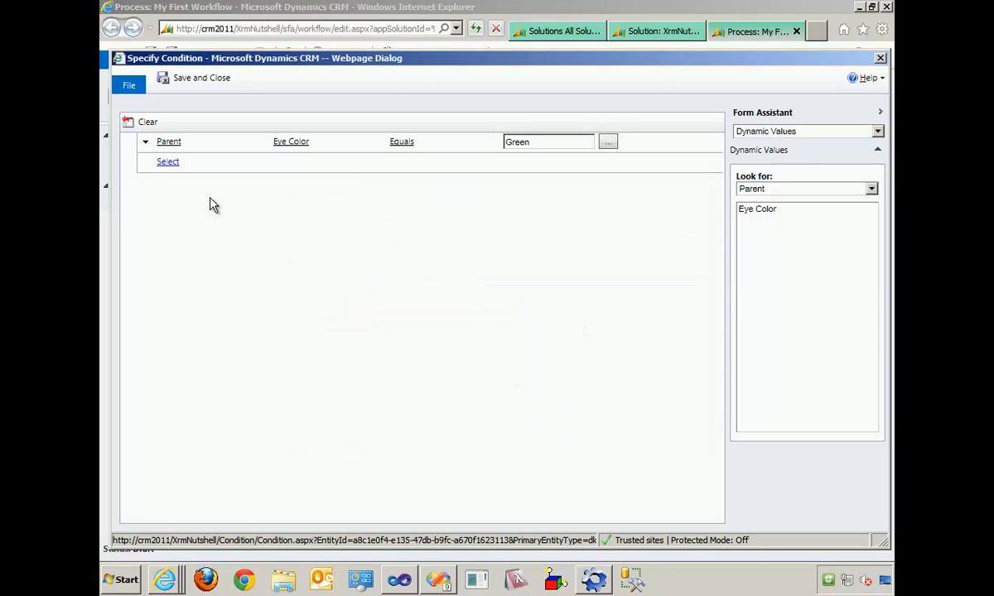
click(207, 77)
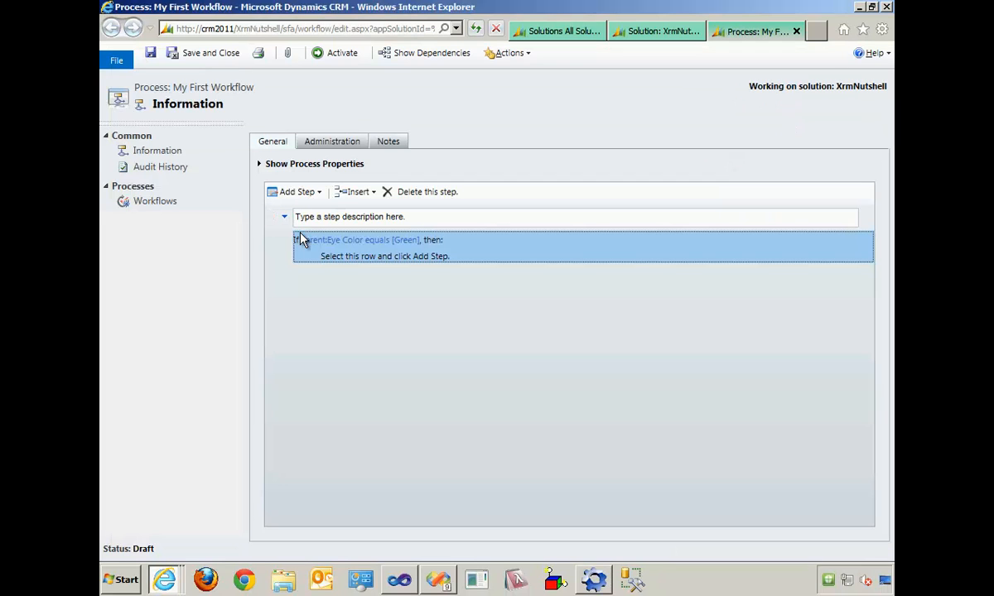
- Select the empty row inside the Eye Color condition and show the step types that can be added there
click(375, 258)
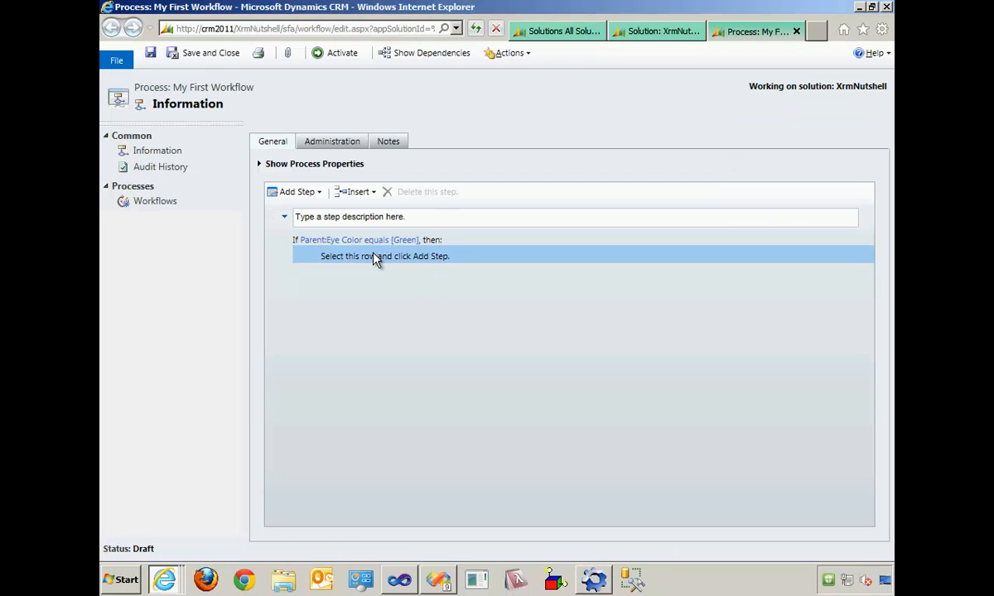
click(320, 194)
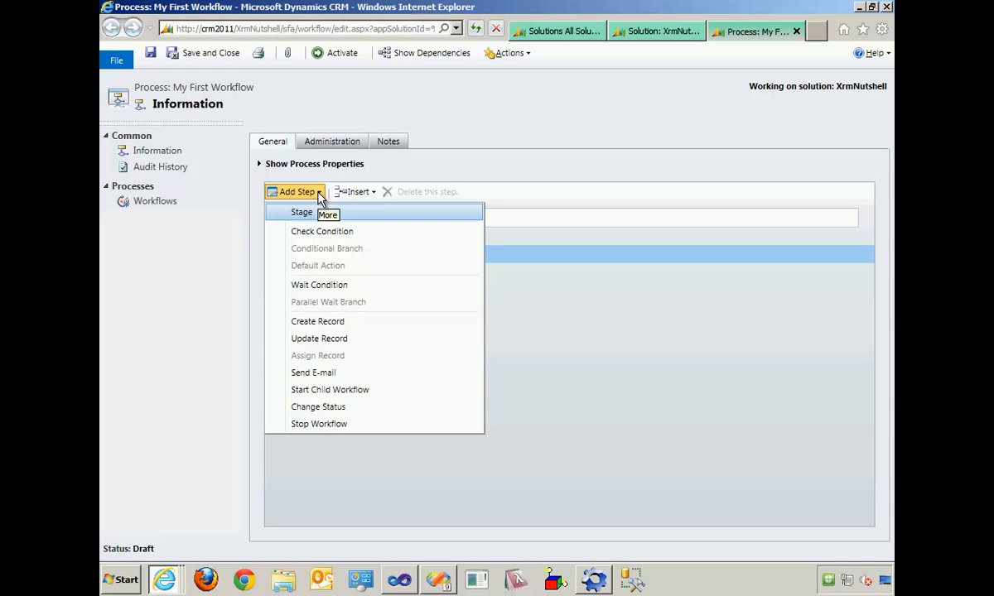
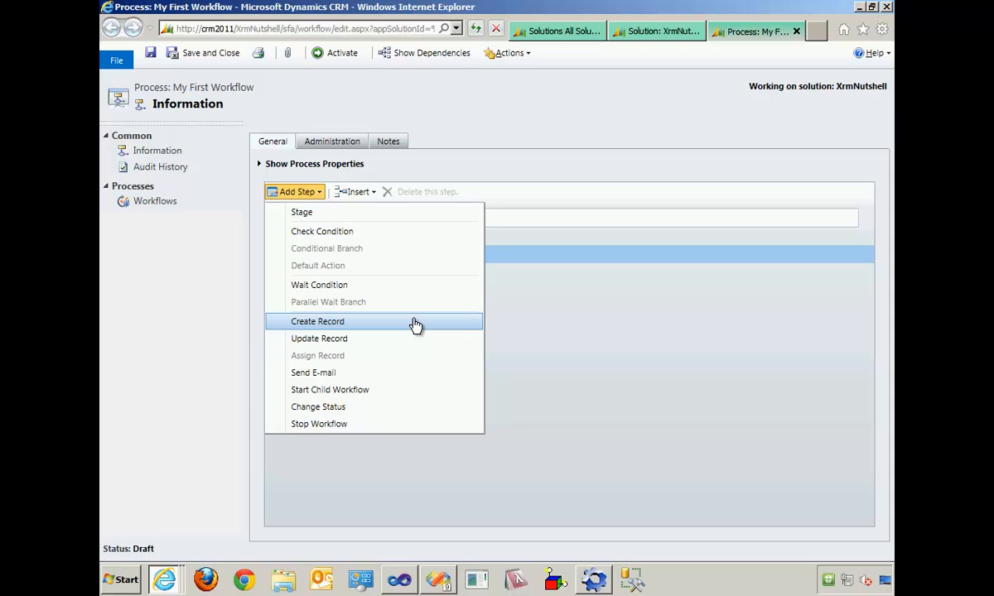
- Add an Update Record step for the Parent entity under the Eye Color condition and set its Favorite Number to 15
click(341, 339)
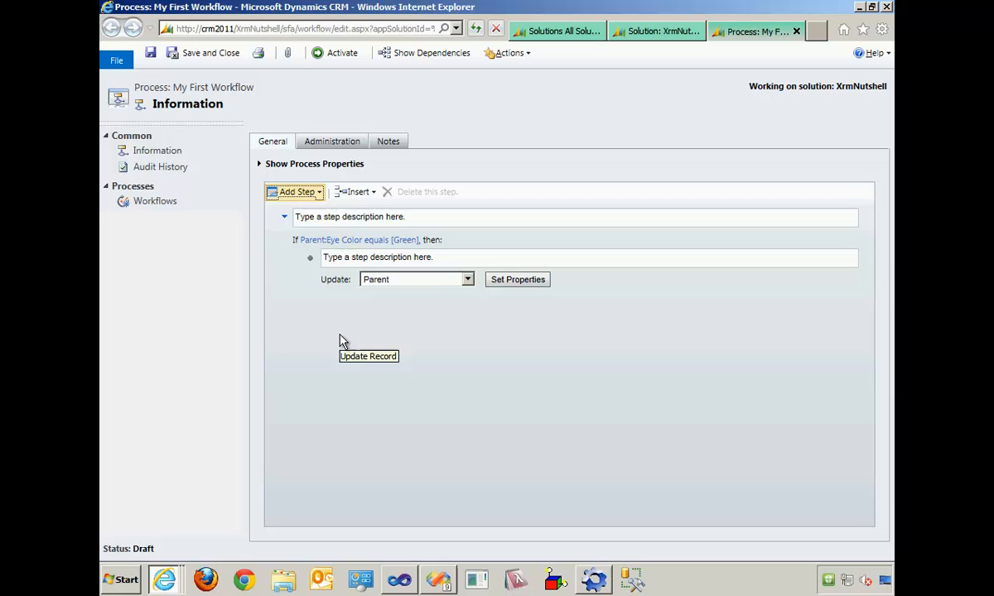
click(424, 282)
click(390, 303)
click(523, 284)
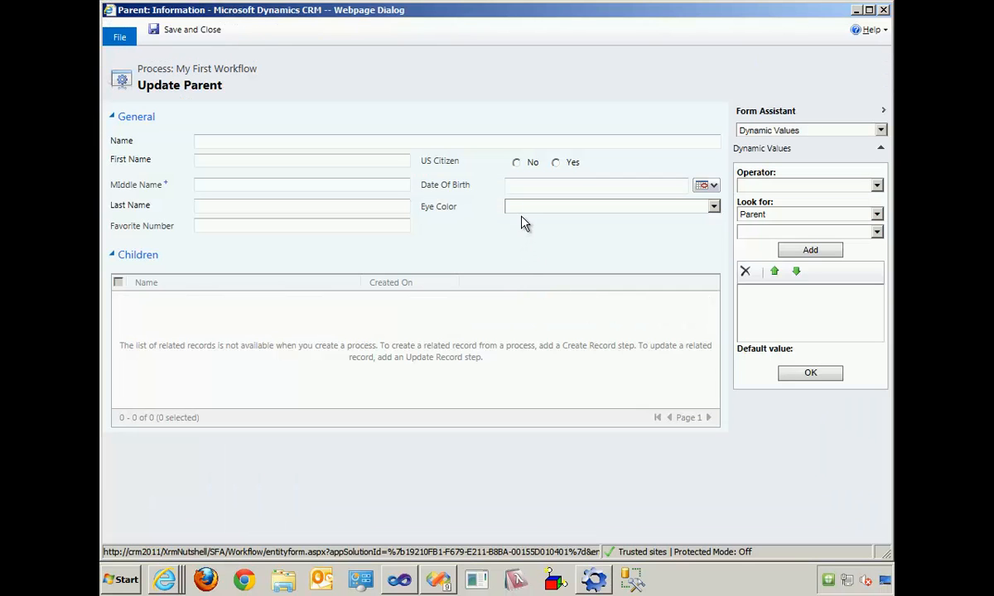
click(300, 224)
text(15)
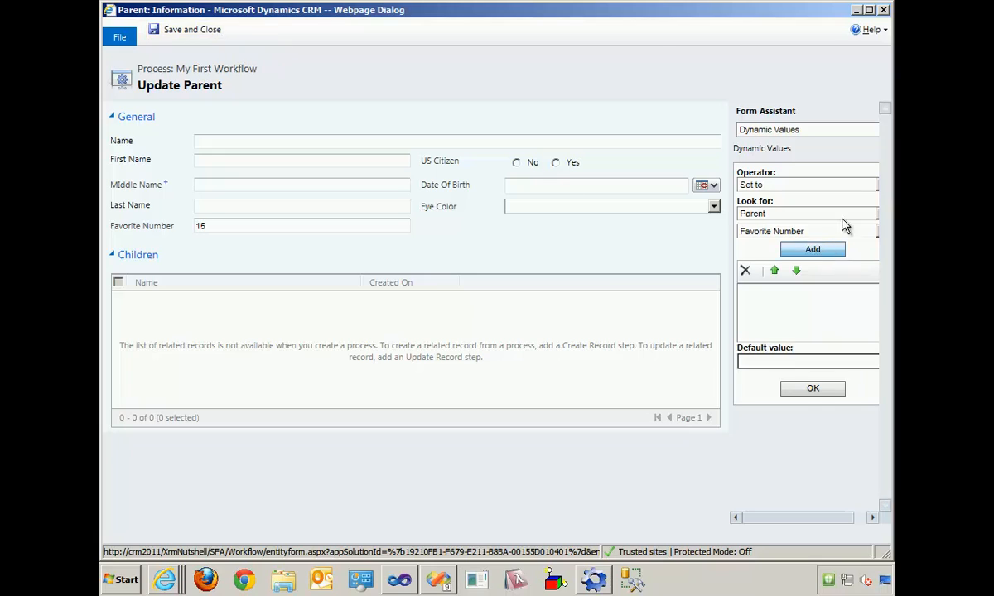
- Maximize the Update Parent form and examine the operators, fields and related entities offered as dynamic values for Favorite Number
click(870, 11)
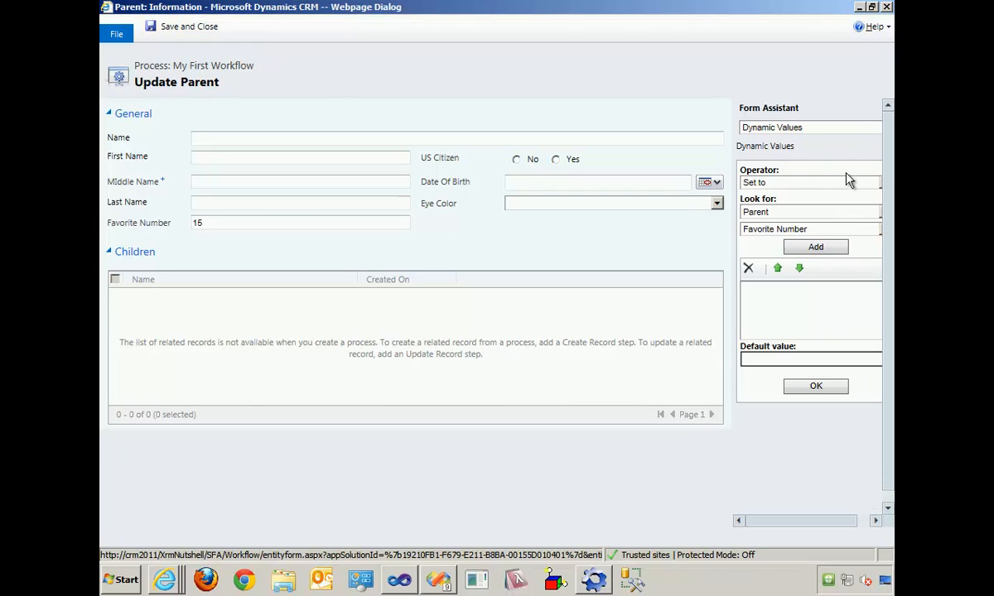
click(801, 183)
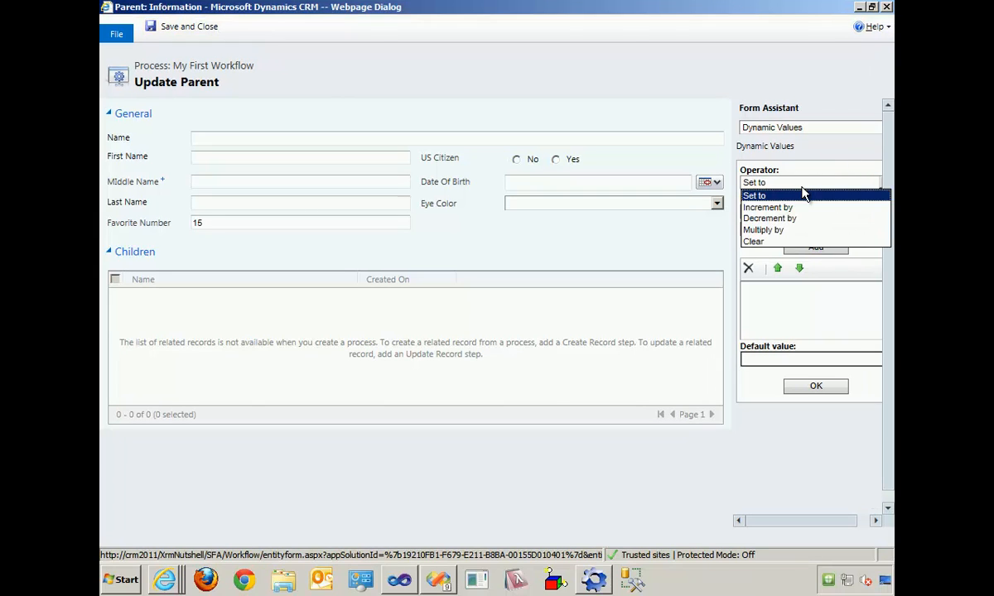
click(802, 196)
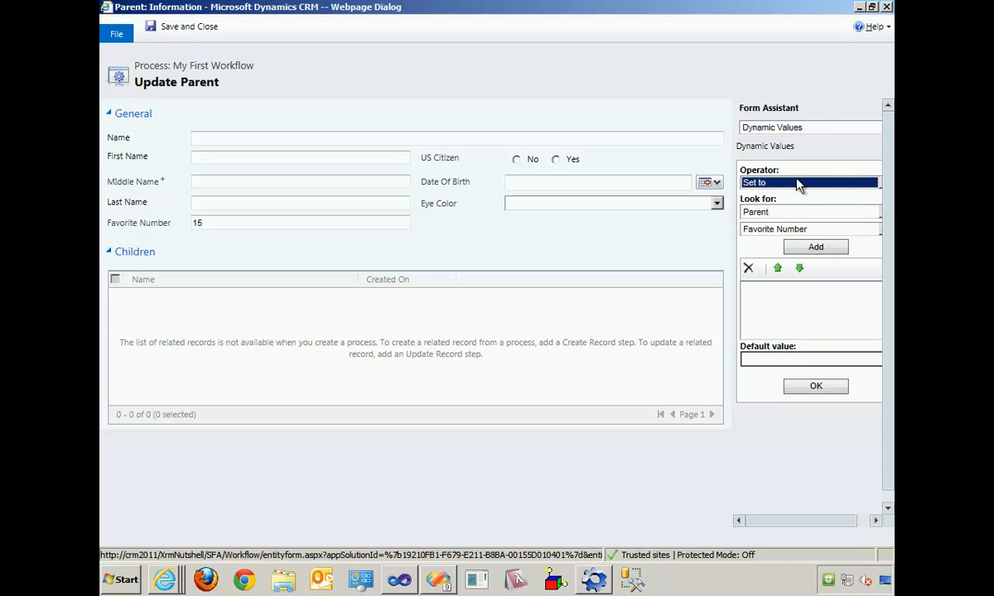
click(784, 184)
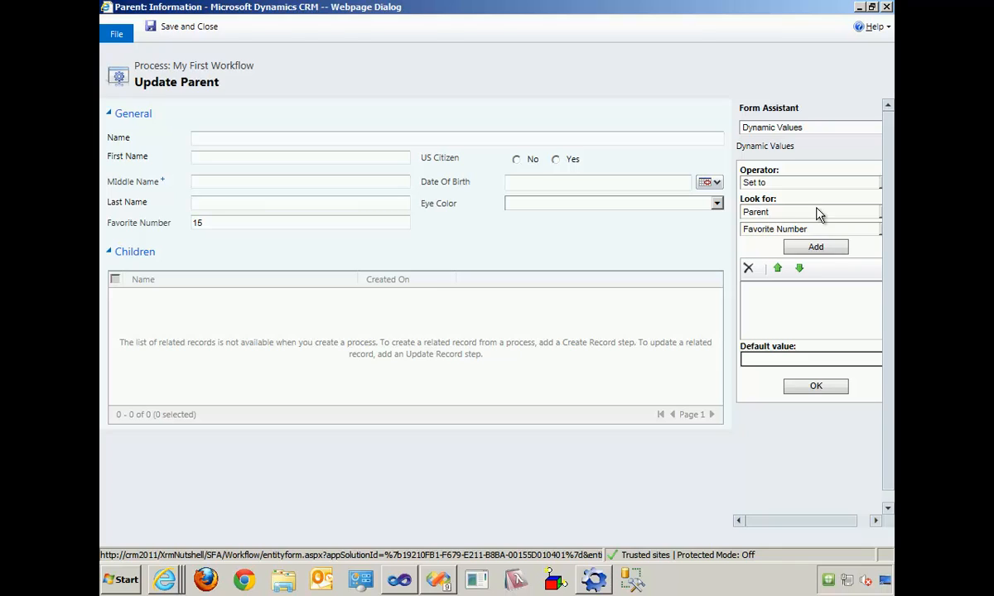
click(808, 232)
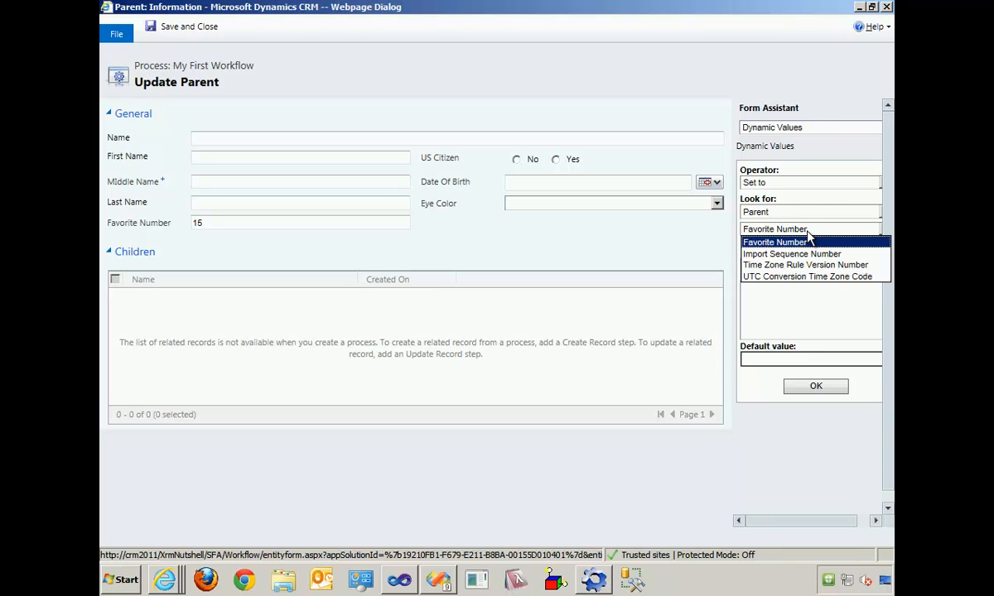
click(808, 214)
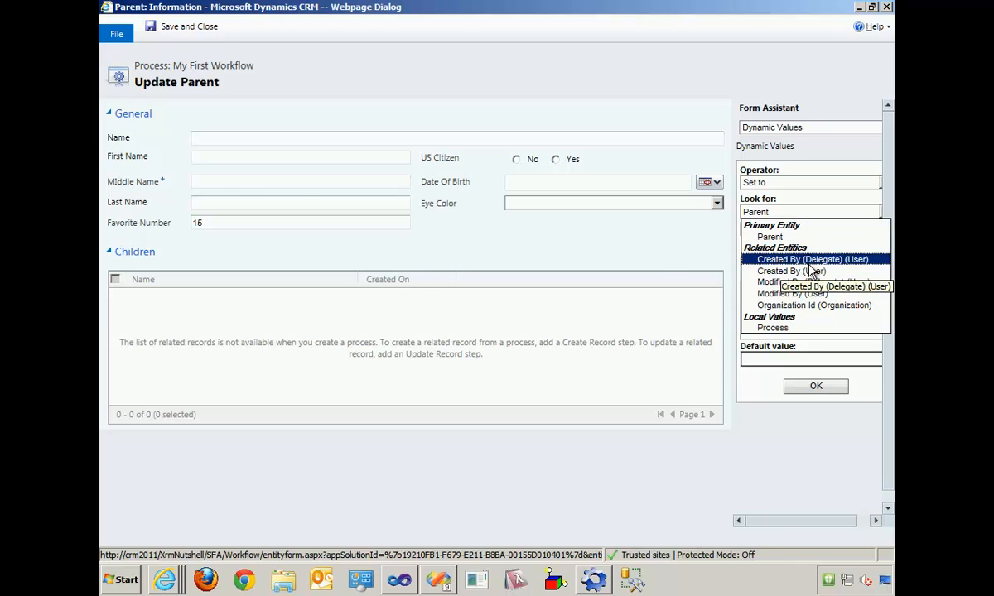
click(633, 266)
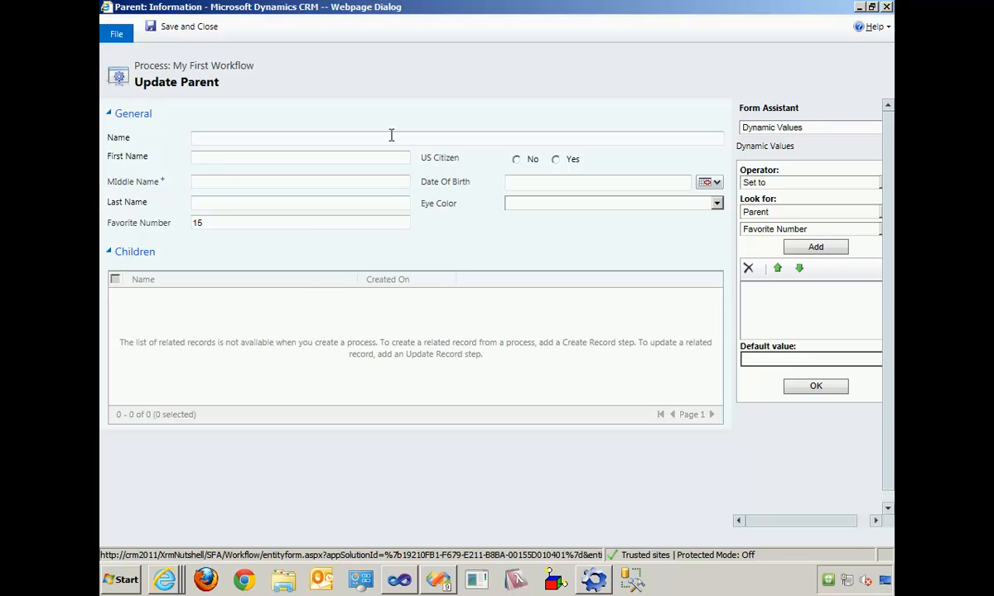
- Save the Update Parent properties and the process, and activate My First Workflow before closing it
click(178, 30)
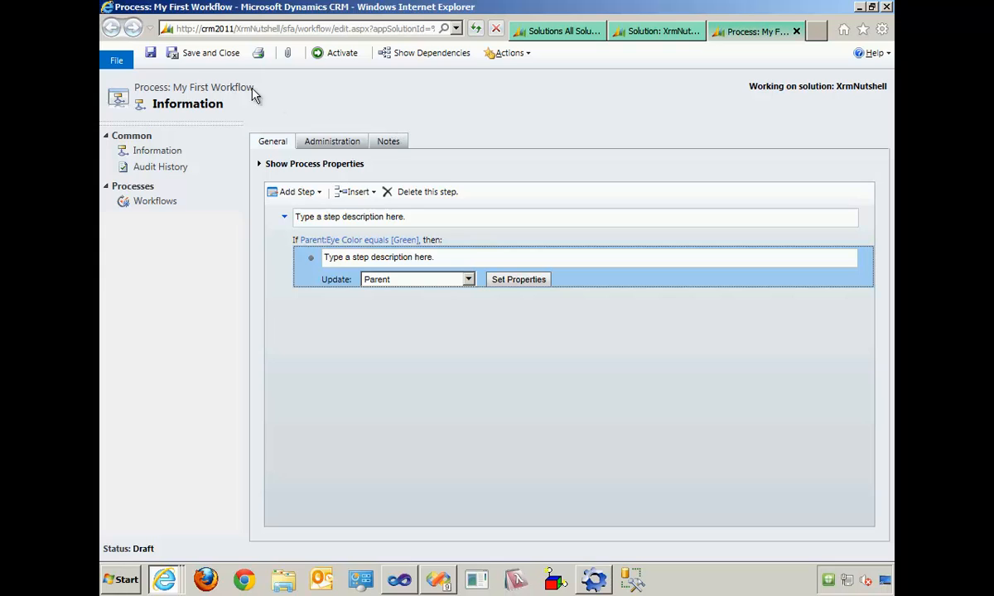
click(150, 53)
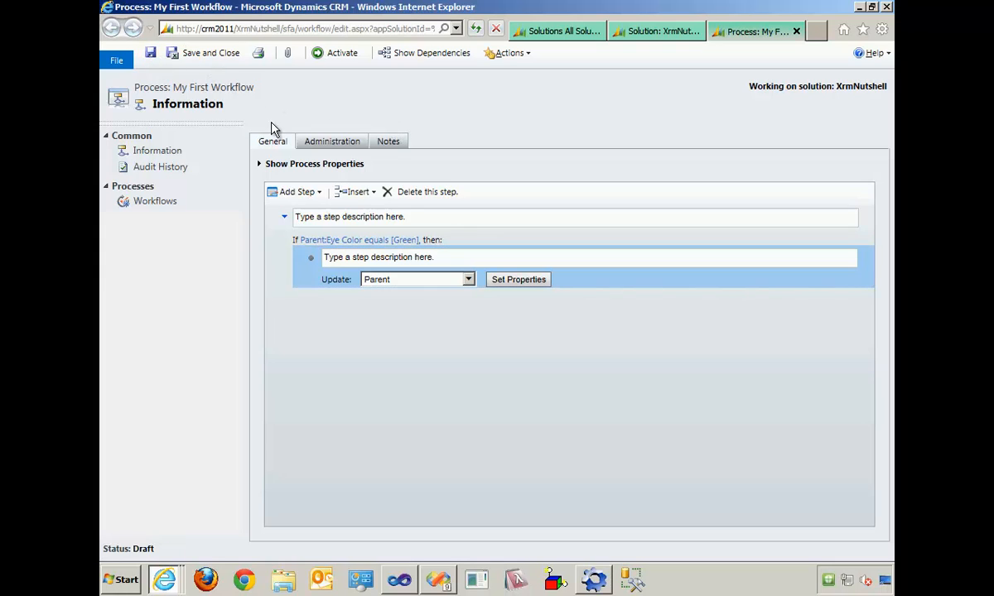
click(338, 55)
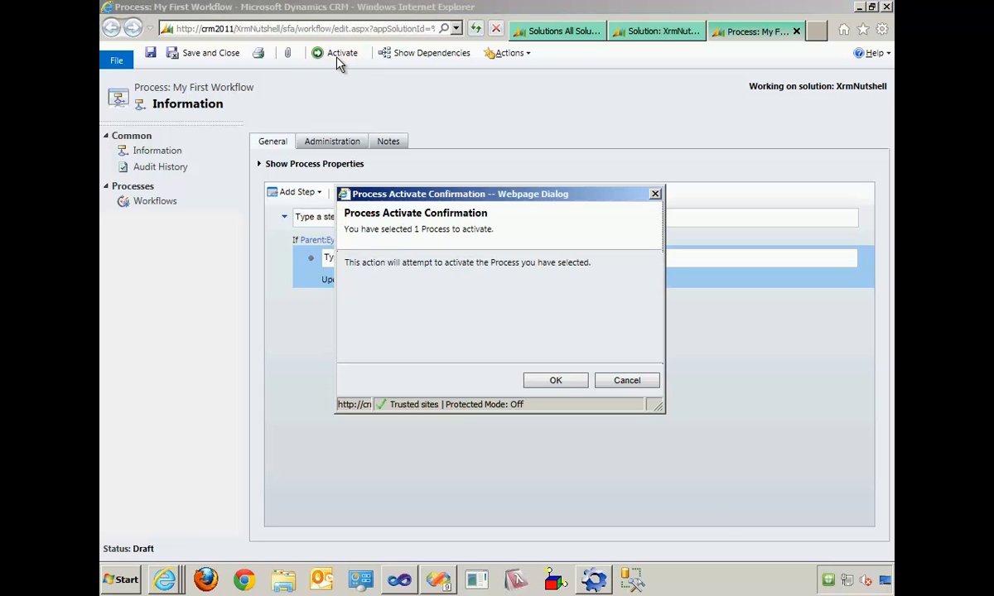
click(557, 382)
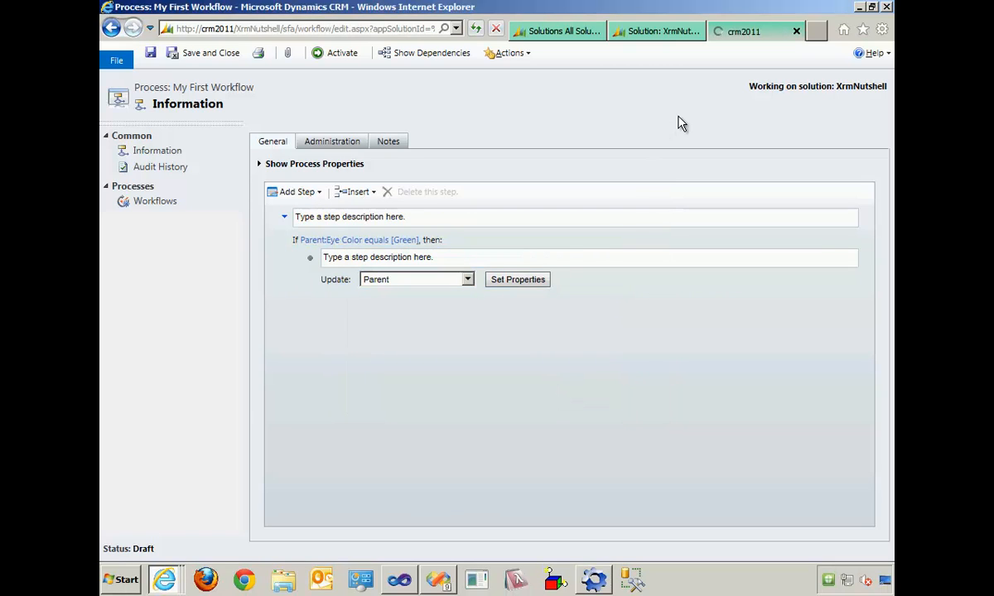
click(795, 31)
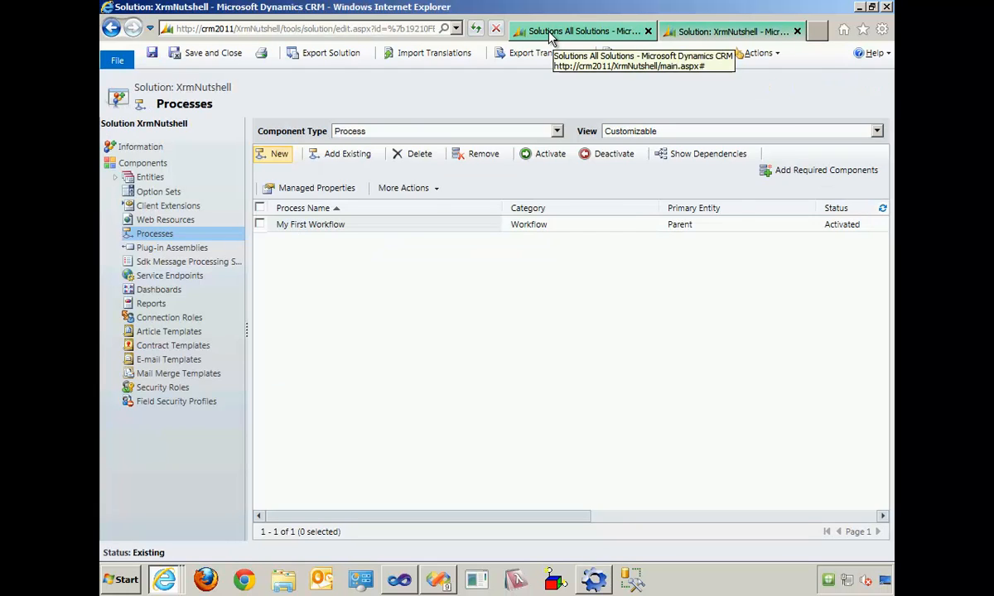
- Start a new Parent record from the Workplace area in the main CRM window
click(614, 35)
click(133, 421)
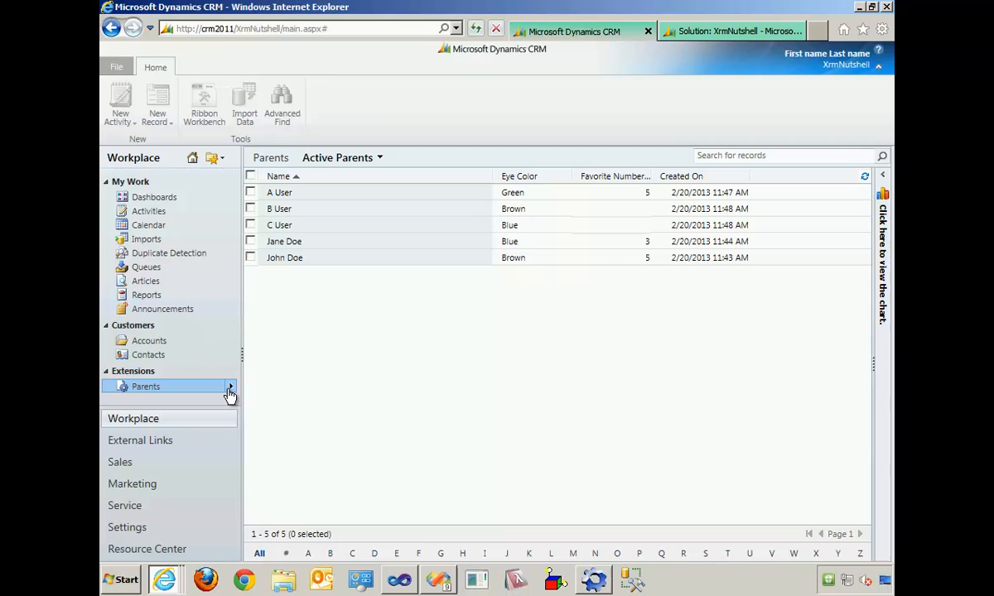
click(231, 388)
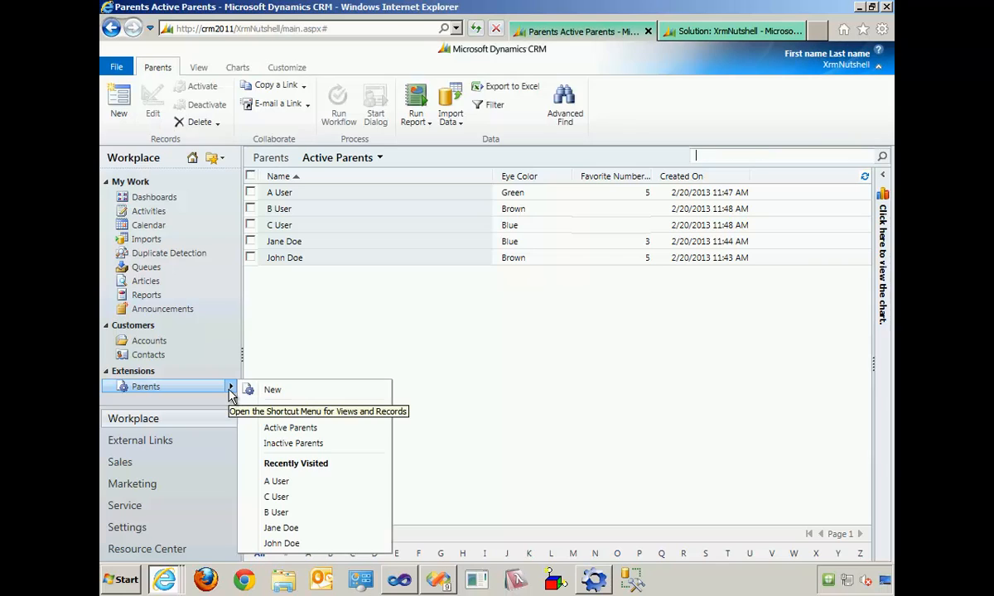
click(273, 389)
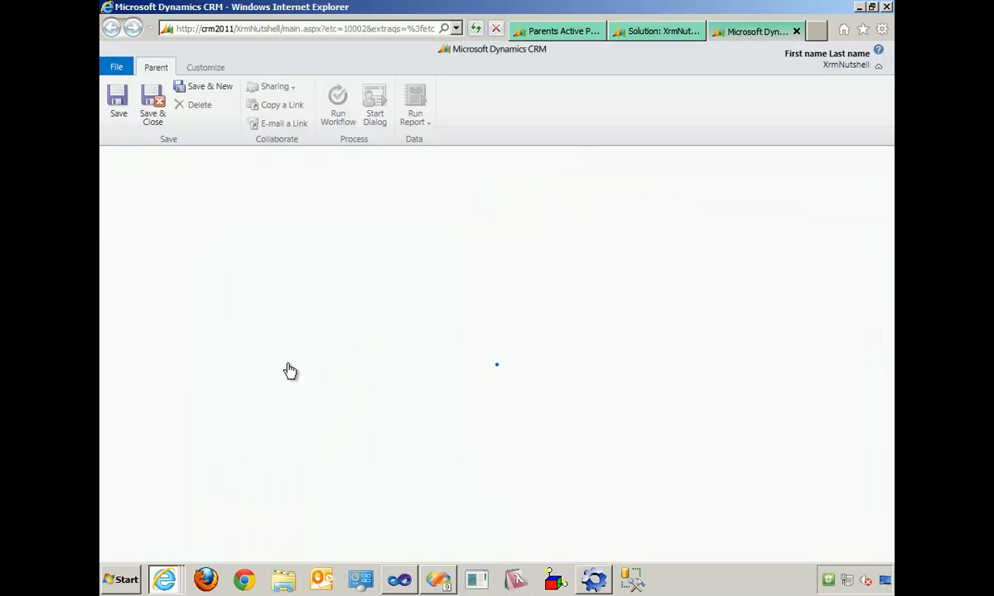
- Enter sfddsf as Name, sdfsdf as First Name and sdfdsf as Last Name, set Eye Color to Green, and save the record
text(sfddsf)
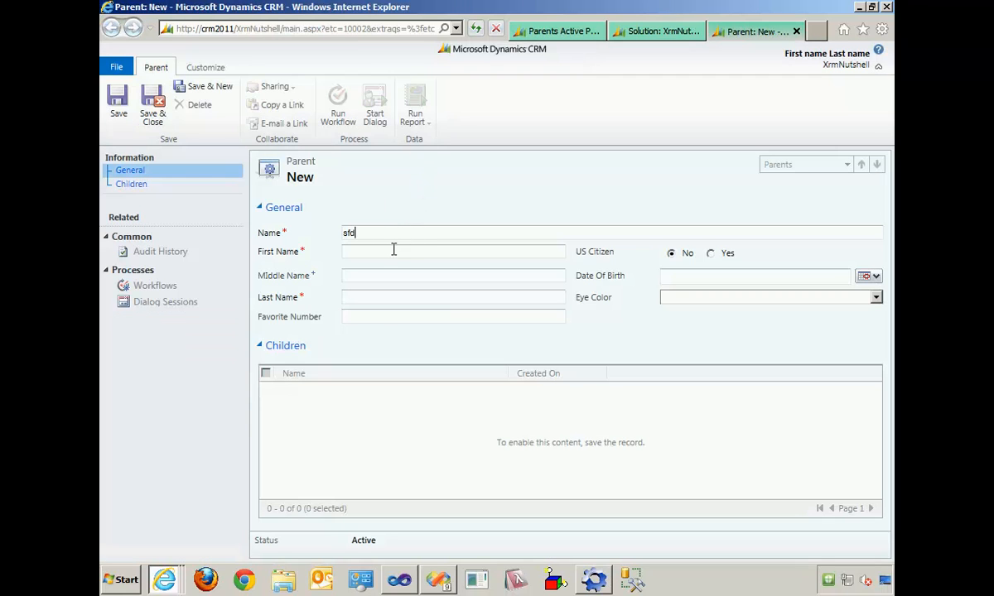
click(395, 250)
text(sdfsdf)
click(396, 295)
text(sdfdsf)
click(722, 302)
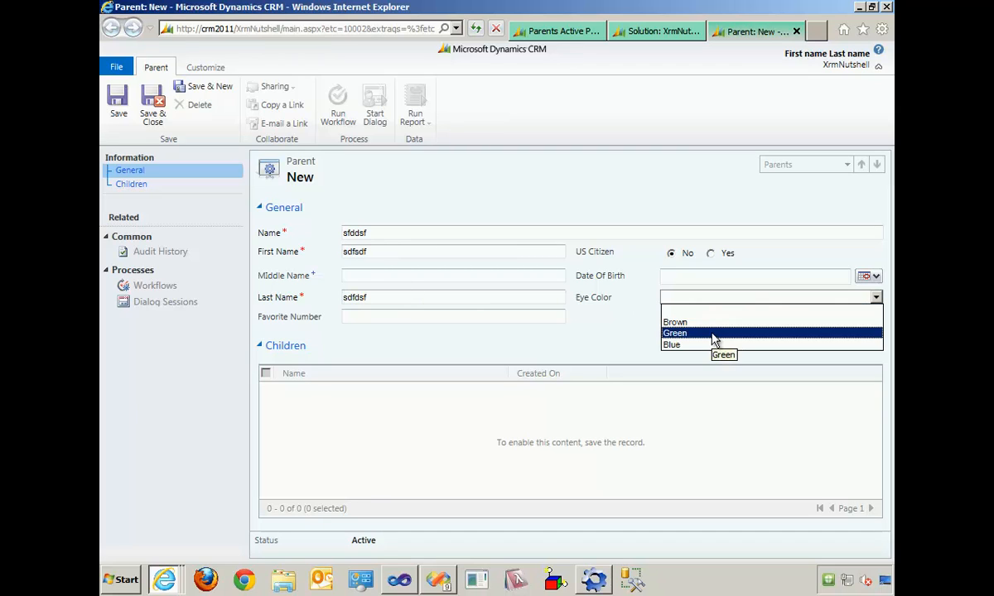
click(711, 335)
click(117, 108)
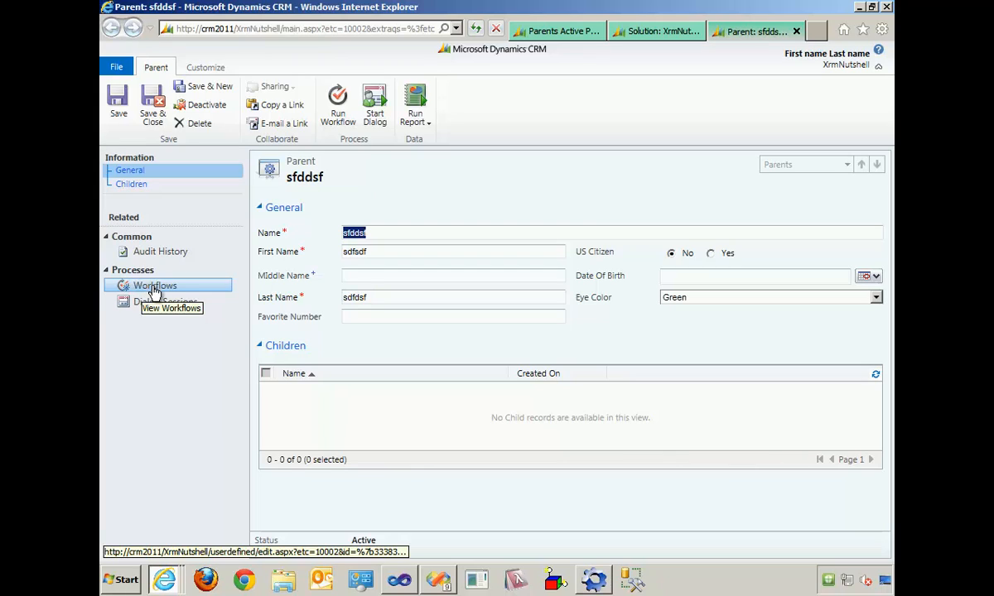
- Check the new sfddsf Parent record's fields in the test user's CRM window, and return to the administrator's window
key(alt+Tab)
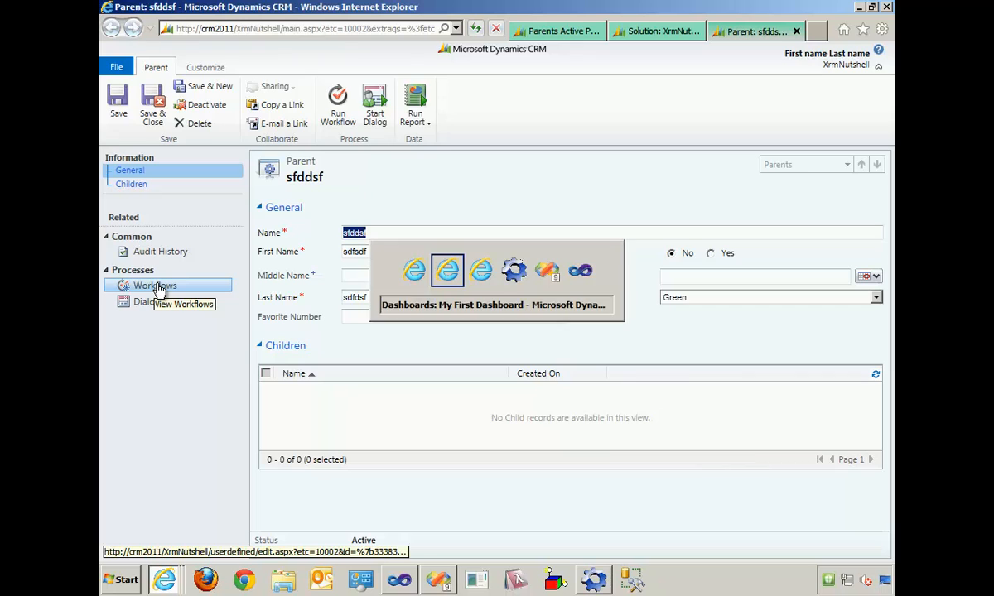
key(alt+Tab)
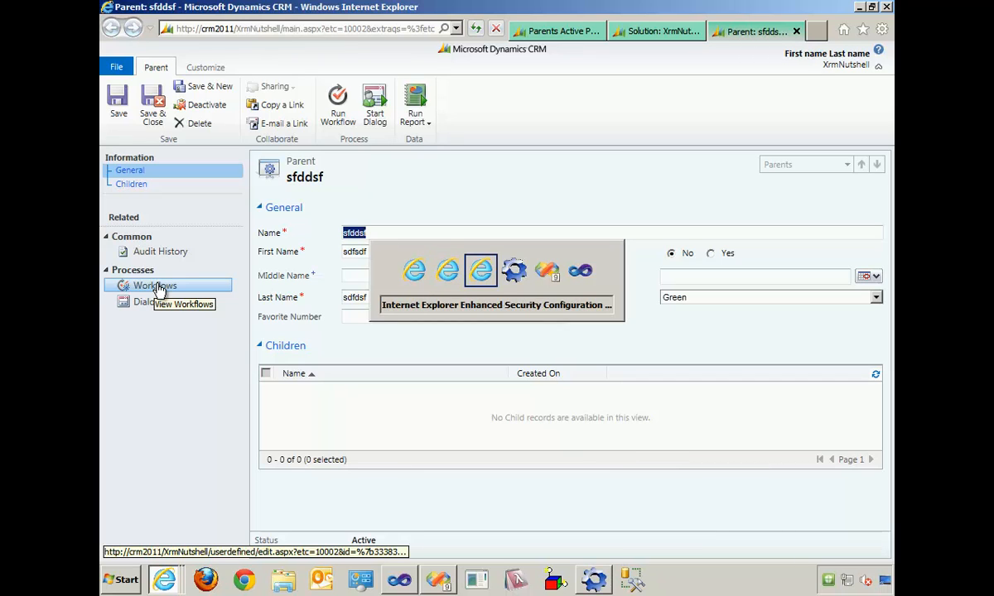
key(alt+shift+Tab)
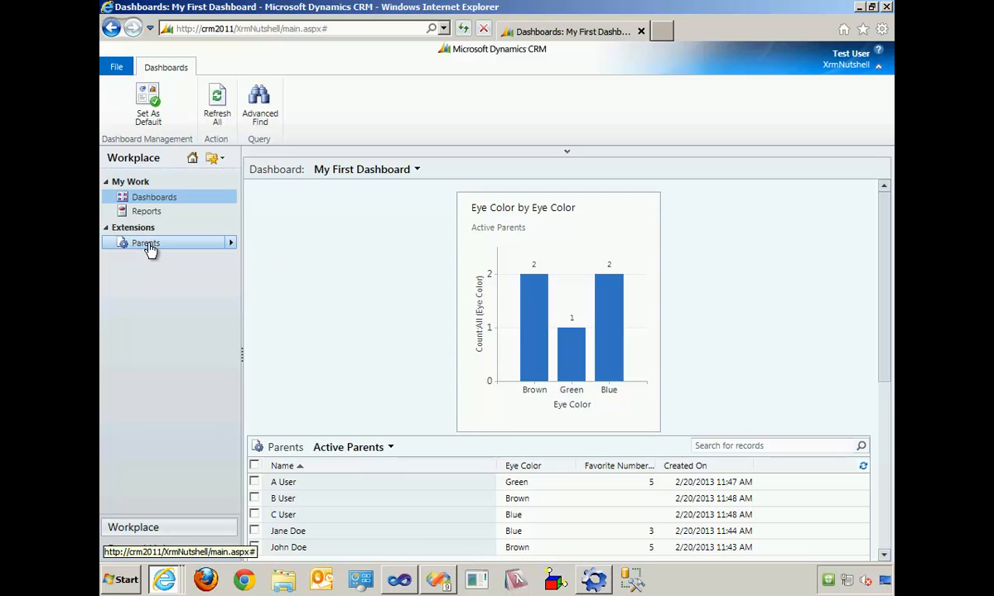
click(149, 249)
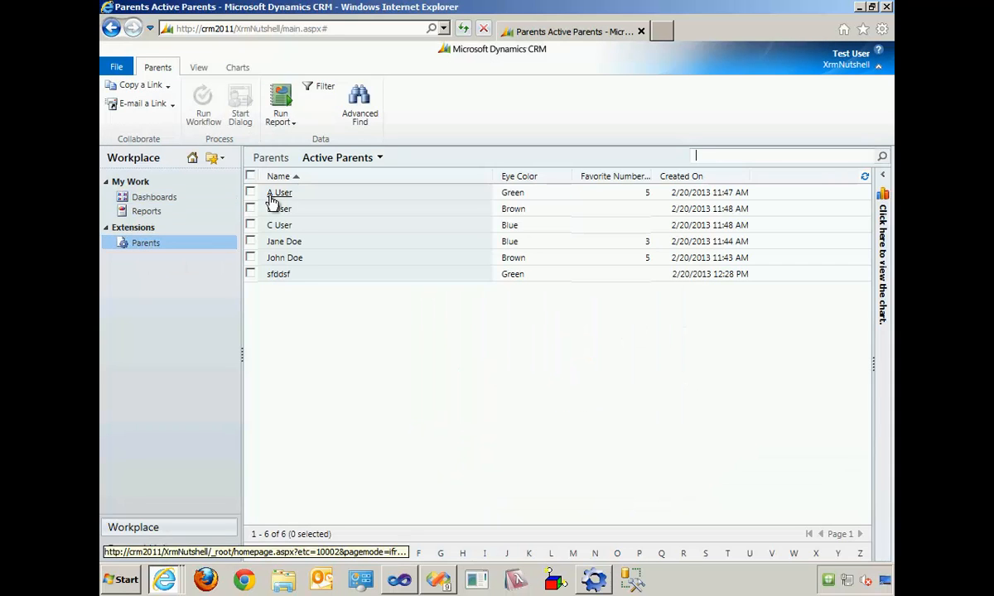
click(280, 280)
click(279, 277)
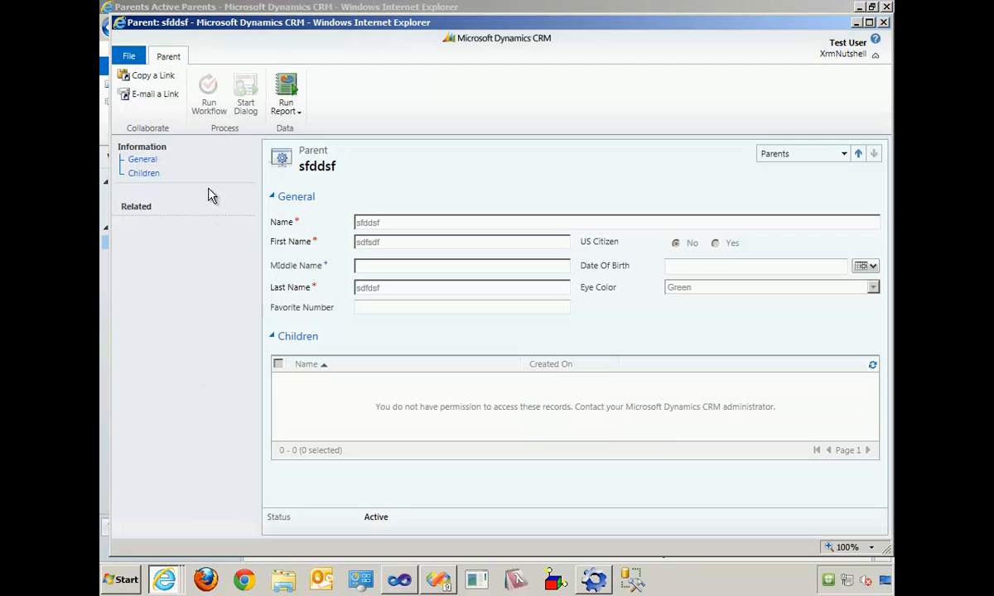
click(884, 23)
key(alt+Tab)
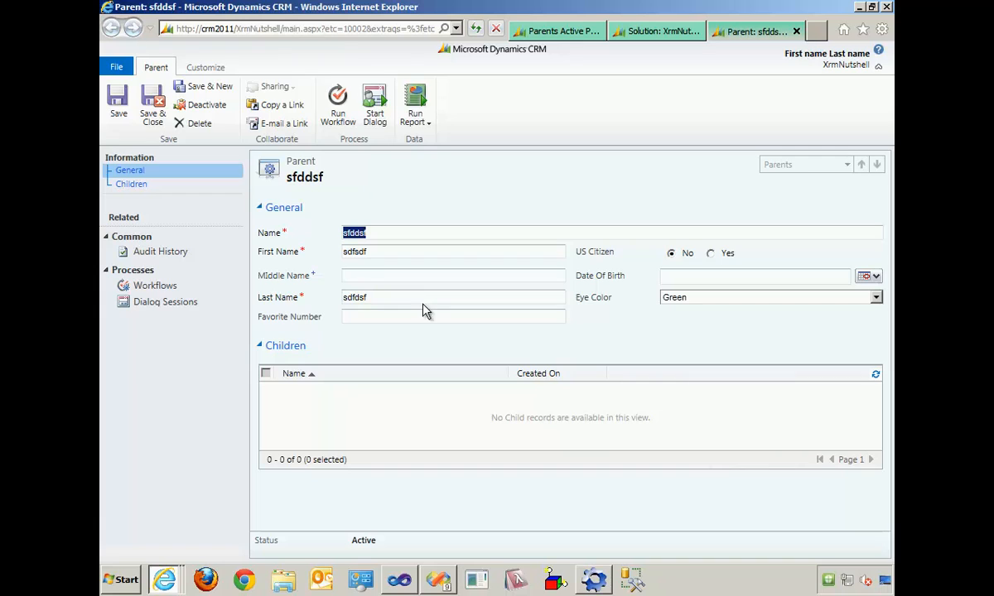
- Review the My First Workflow job run on the sfddsf record, including its update step's properties, and close the job and the record
click(154, 288)
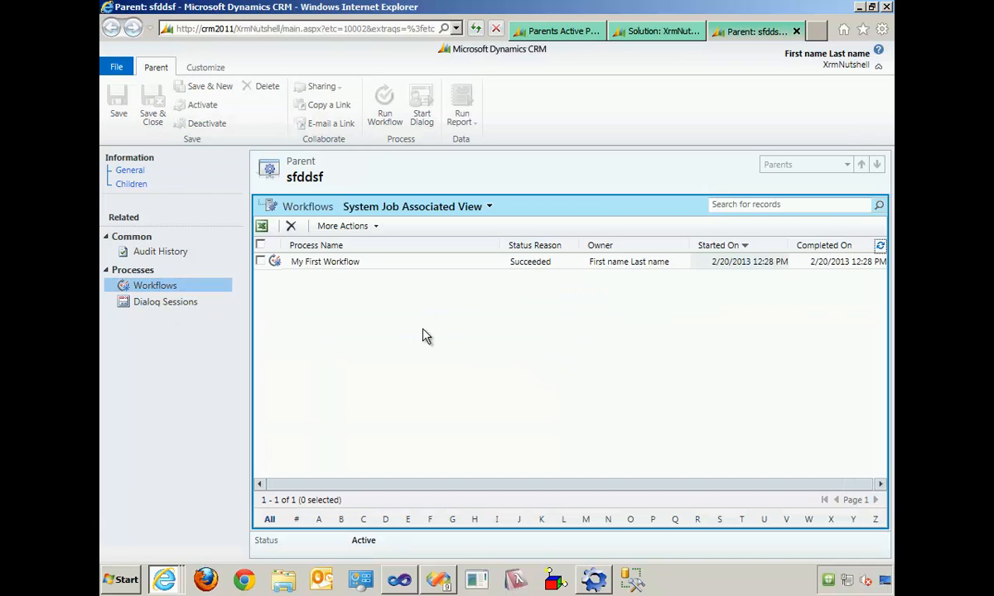
click(325, 263)
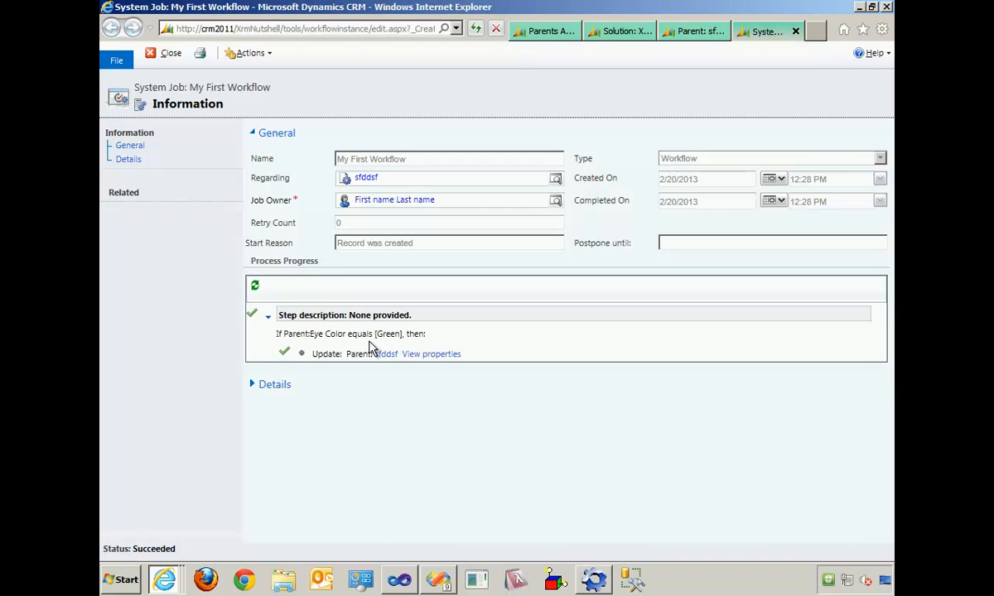
click(431, 355)
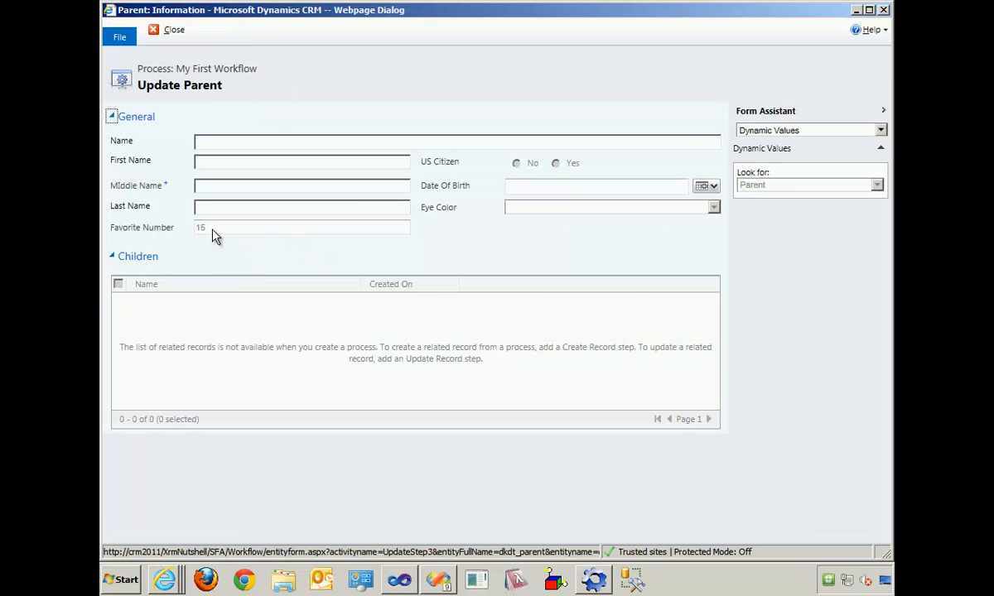
click(883, 9)
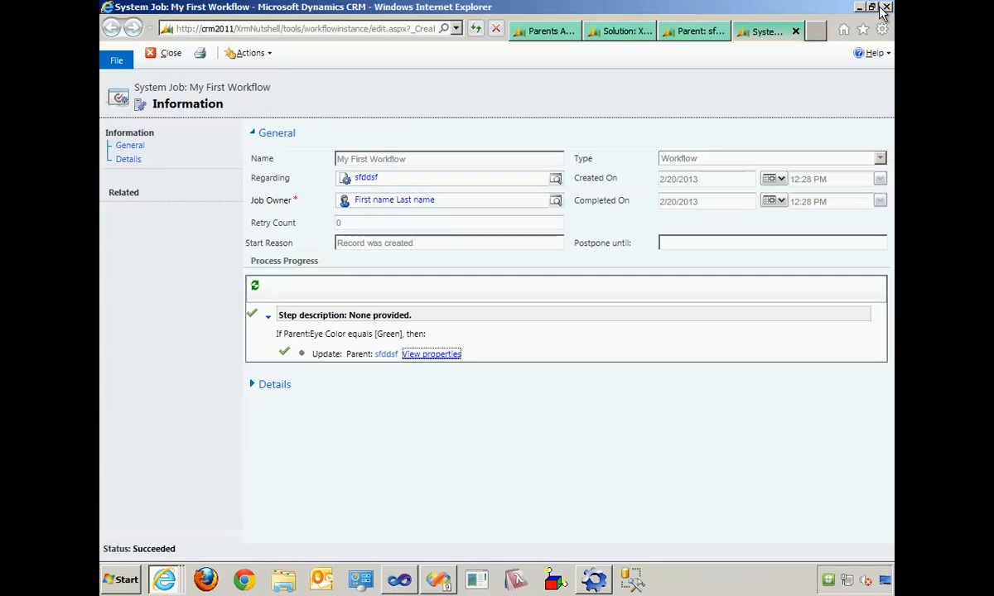
click(798, 33)
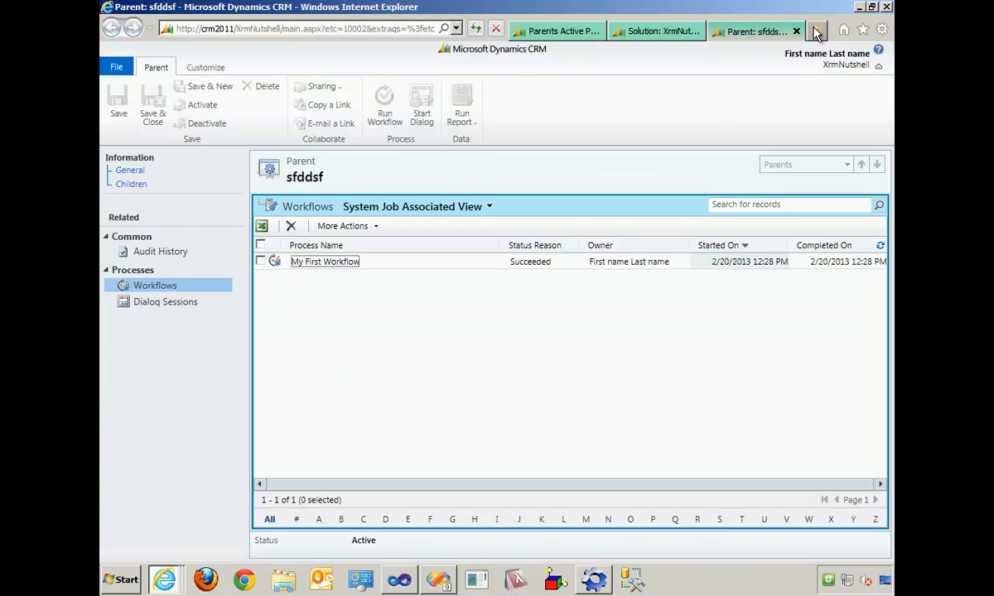
click(795, 31)
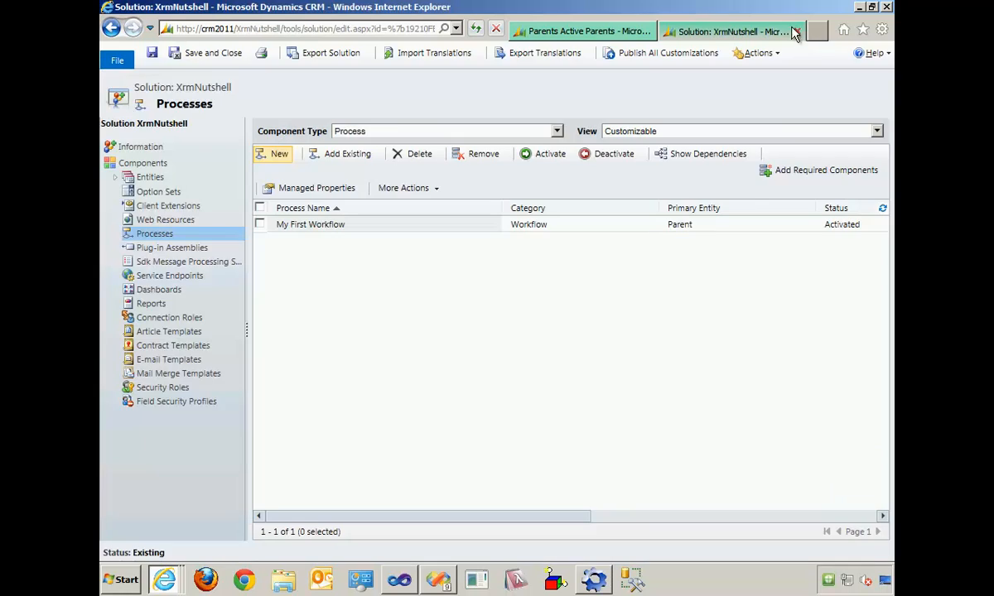
- Reopen the sfddsf record from the Active Parents list to check its Favorite Number, and close the record
click(580, 30)
click(278, 276)
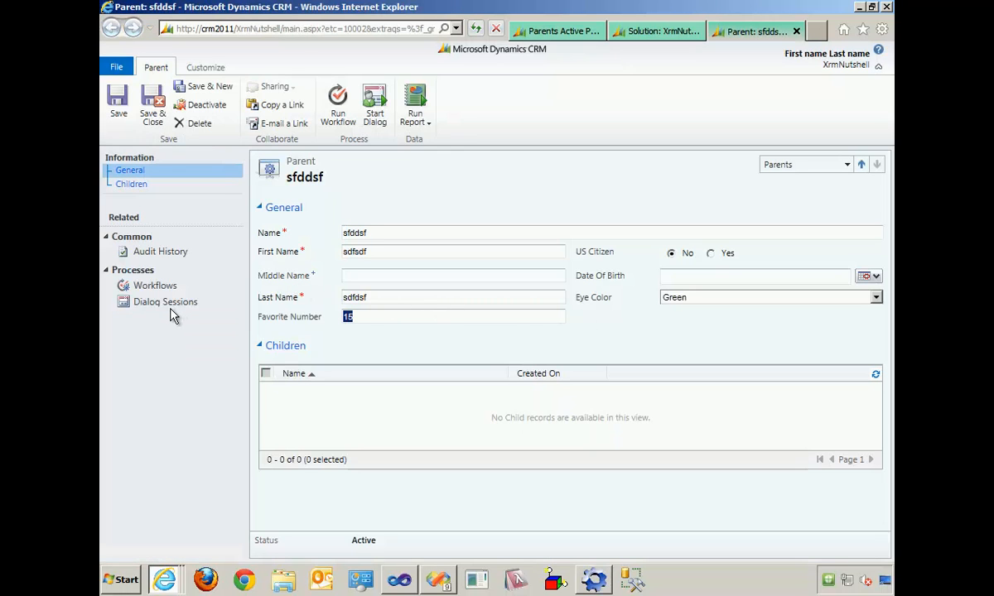
click(796, 32)
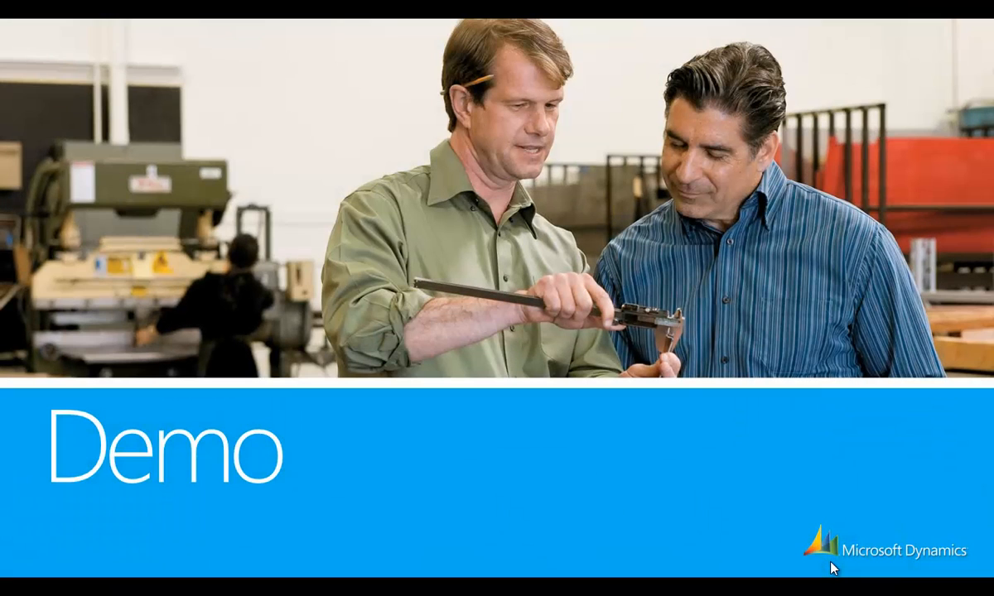